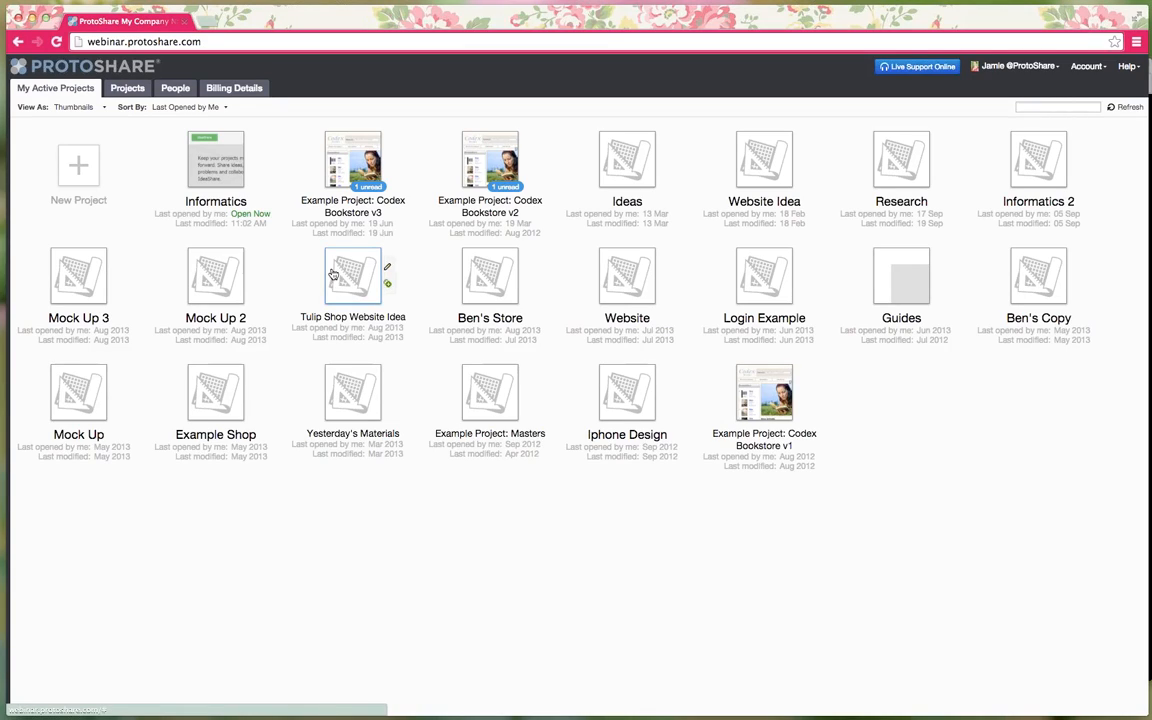
# - Create a new project named IdeaShare and open it from its thumbnail
pyautogui.click(89, 177)
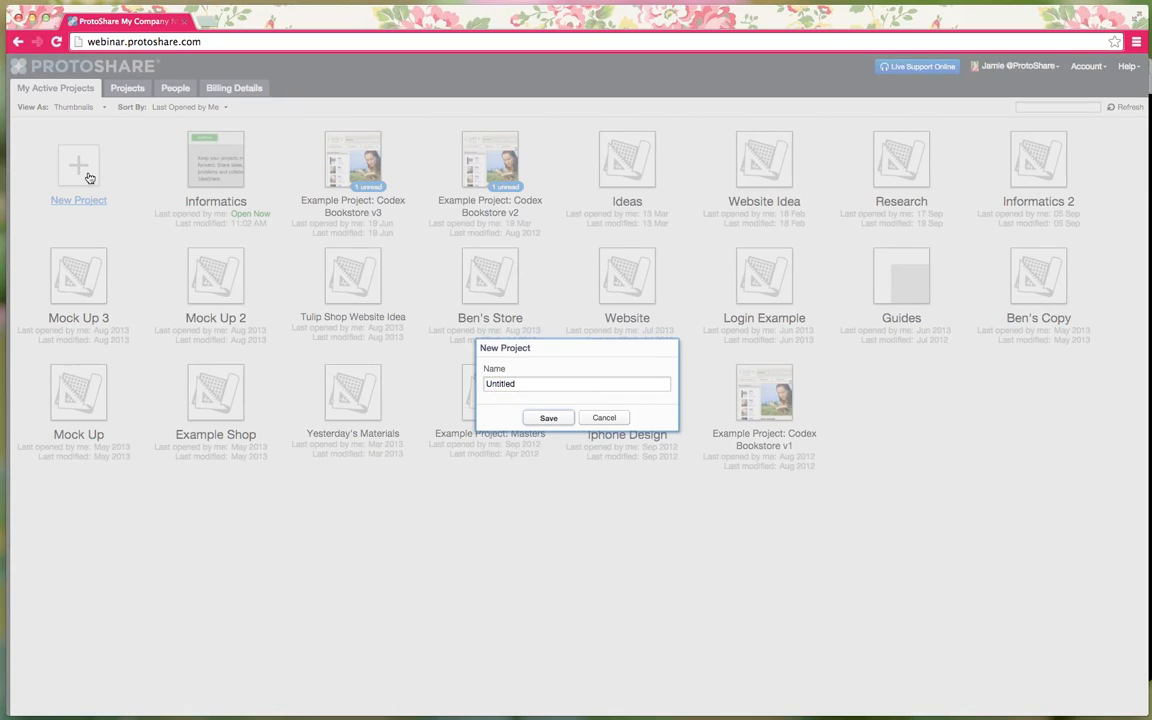
pyautogui.doubleClick(555, 383)
pyautogui.write('iDEA')
pyautogui.press('BackSpace')
pyautogui.press('BackSpace')
pyautogui.press('BackSpace')
pyautogui.press('BackSpace')
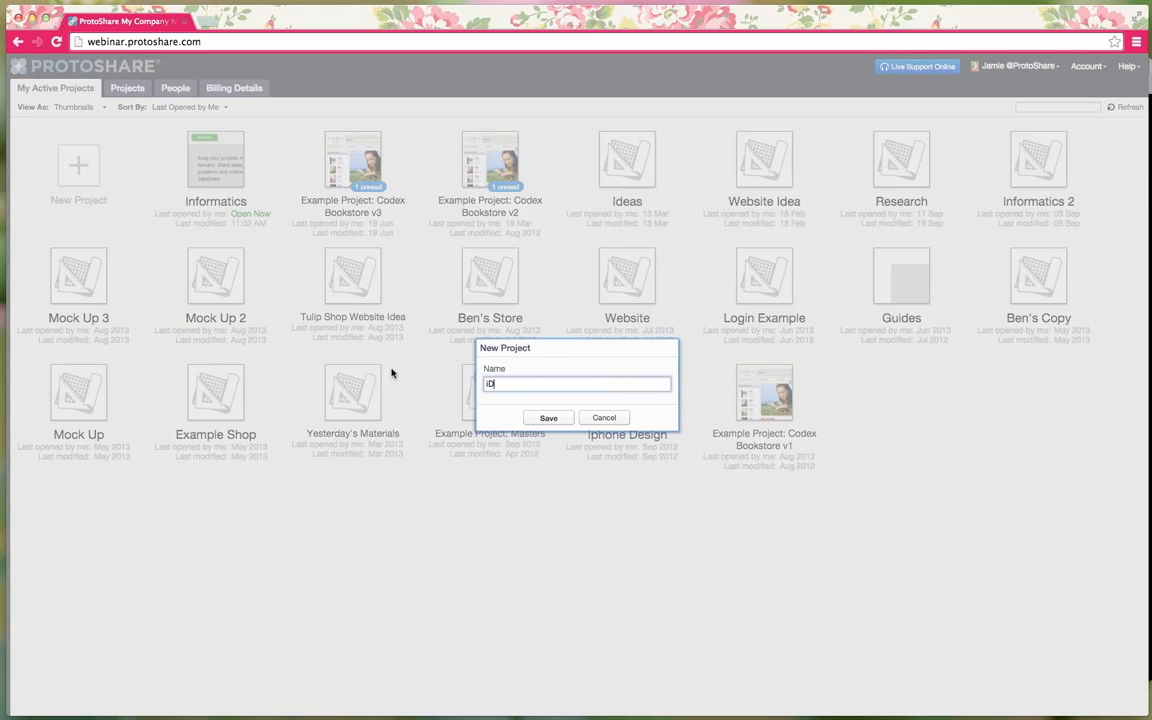
pyautogui.write('IdeaShare')
pyautogui.press('Return')
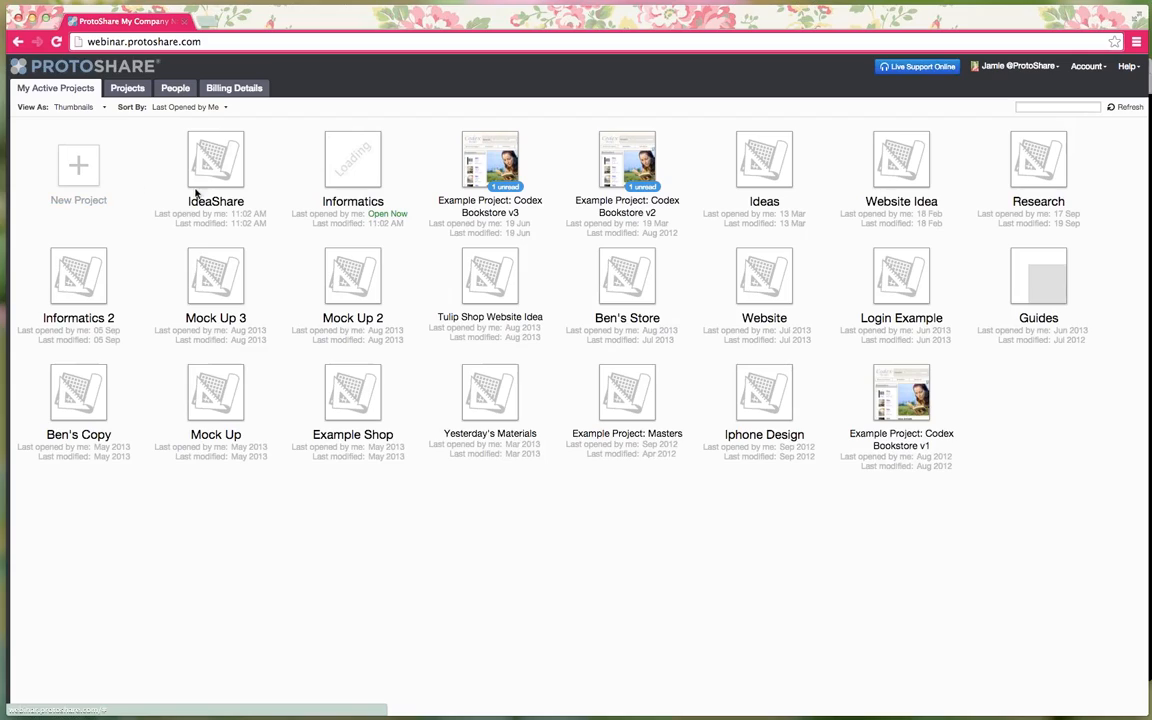
pyautogui.moveTo(215, 160)
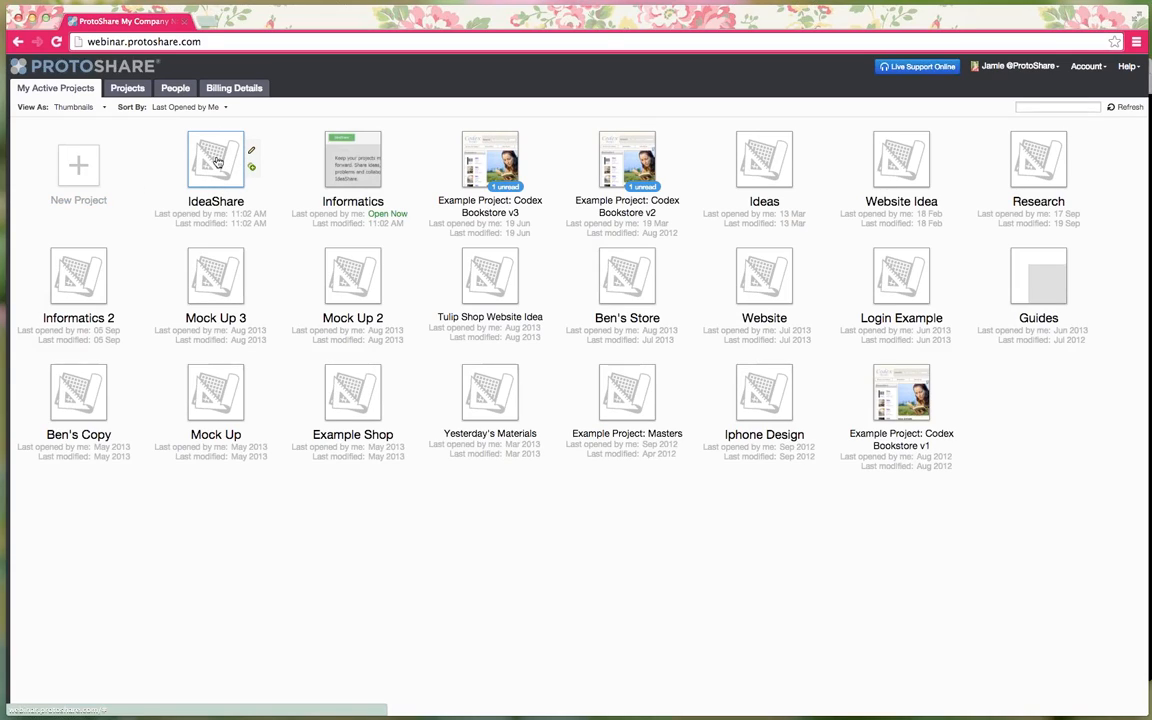
pyautogui.click(216, 162)
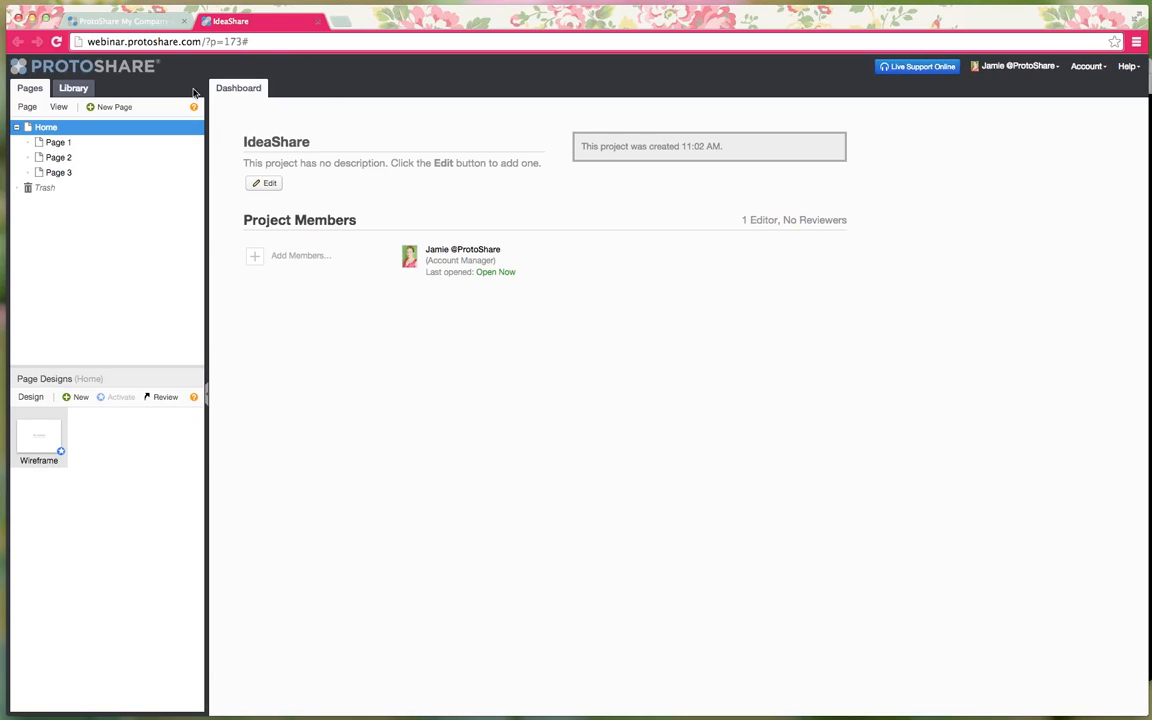
# - Close the My Company project list tab, then browse IdeaShare's Pages 1, 2 and 3
pyautogui.click(148, 27)
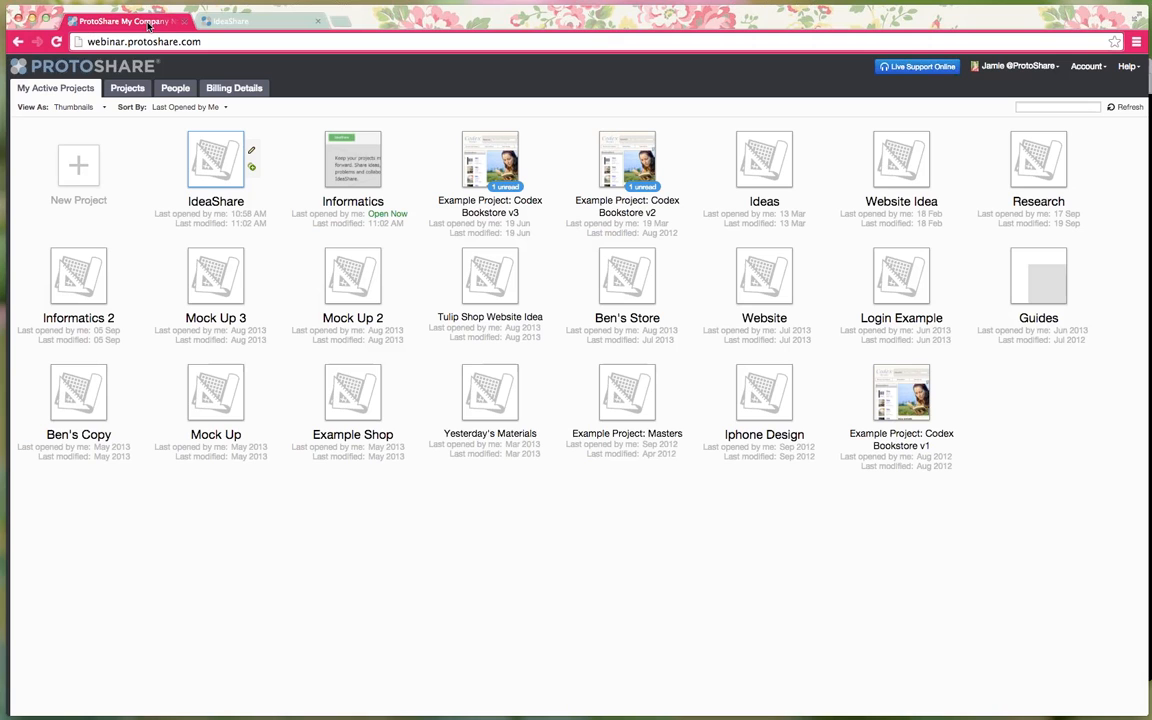
pyautogui.click(174, 21)
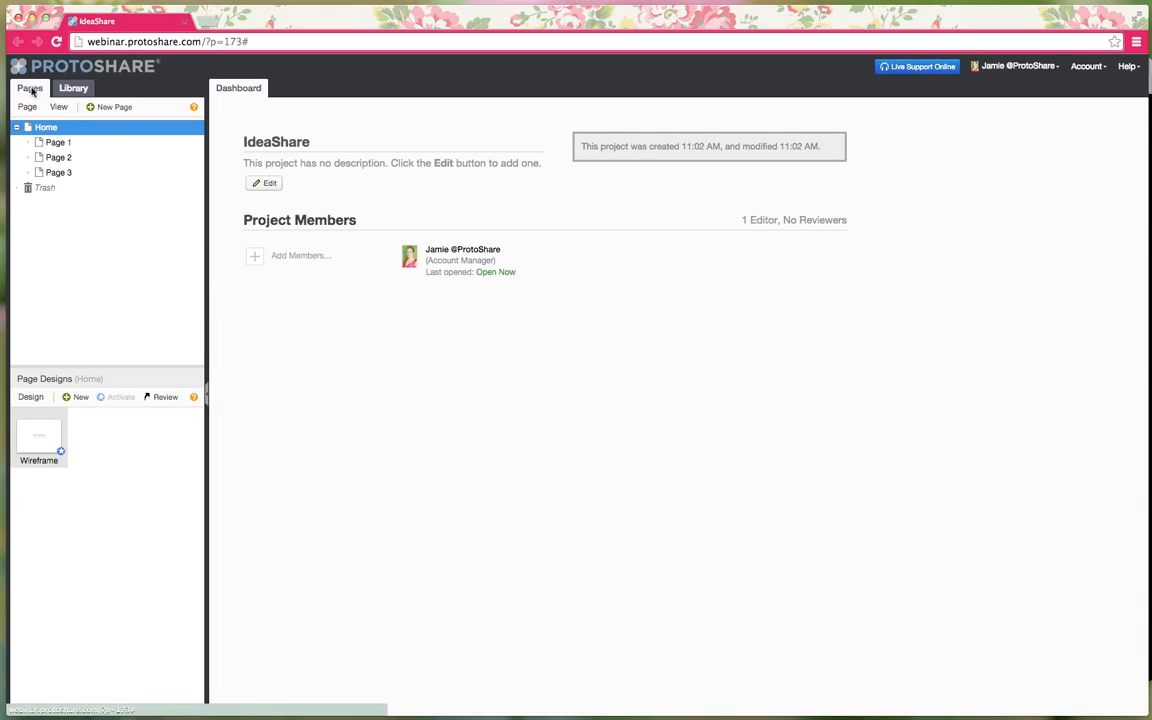
pyautogui.click(80, 172)
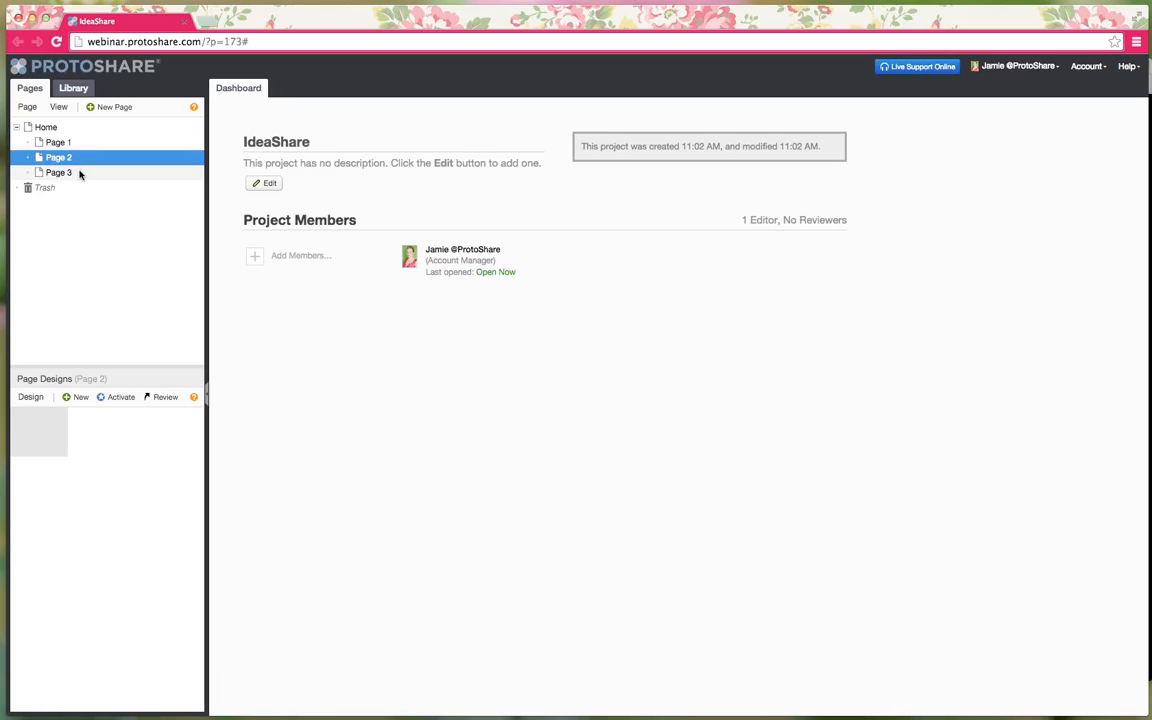
pyautogui.click(74, 145)
pyautogui.click(73, 158)
pyautogui.click(73, 172)
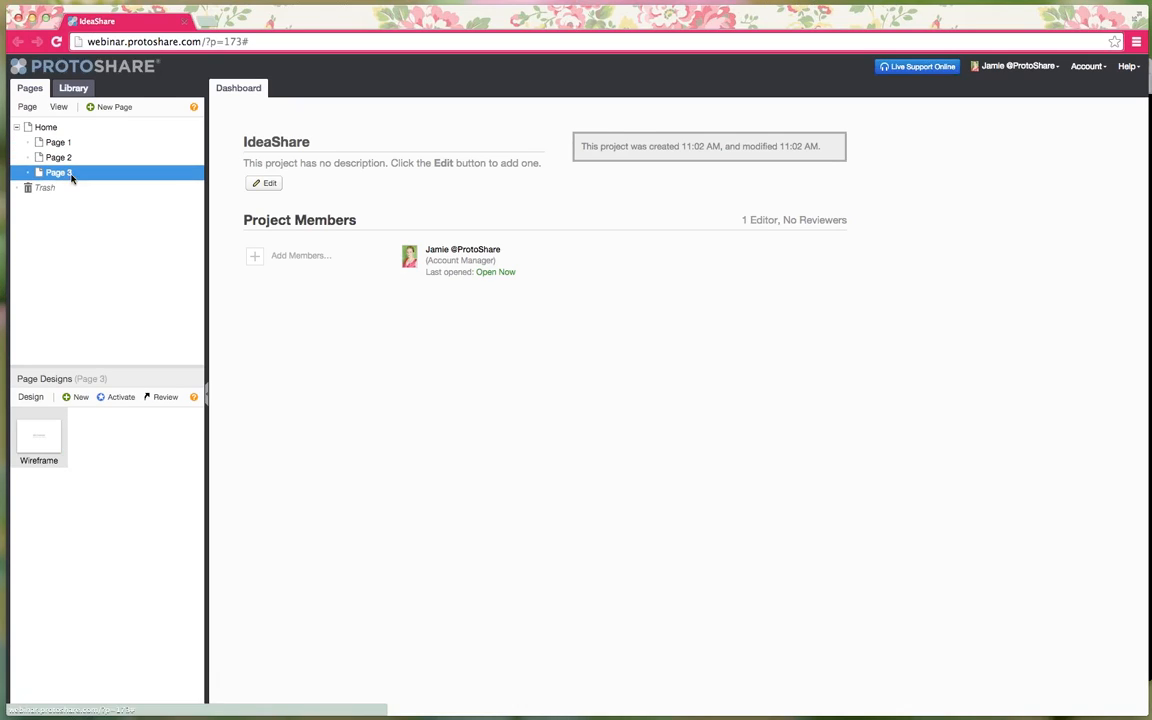
pyautogui.click(71, 143)
pyautogui.click(69, 158)
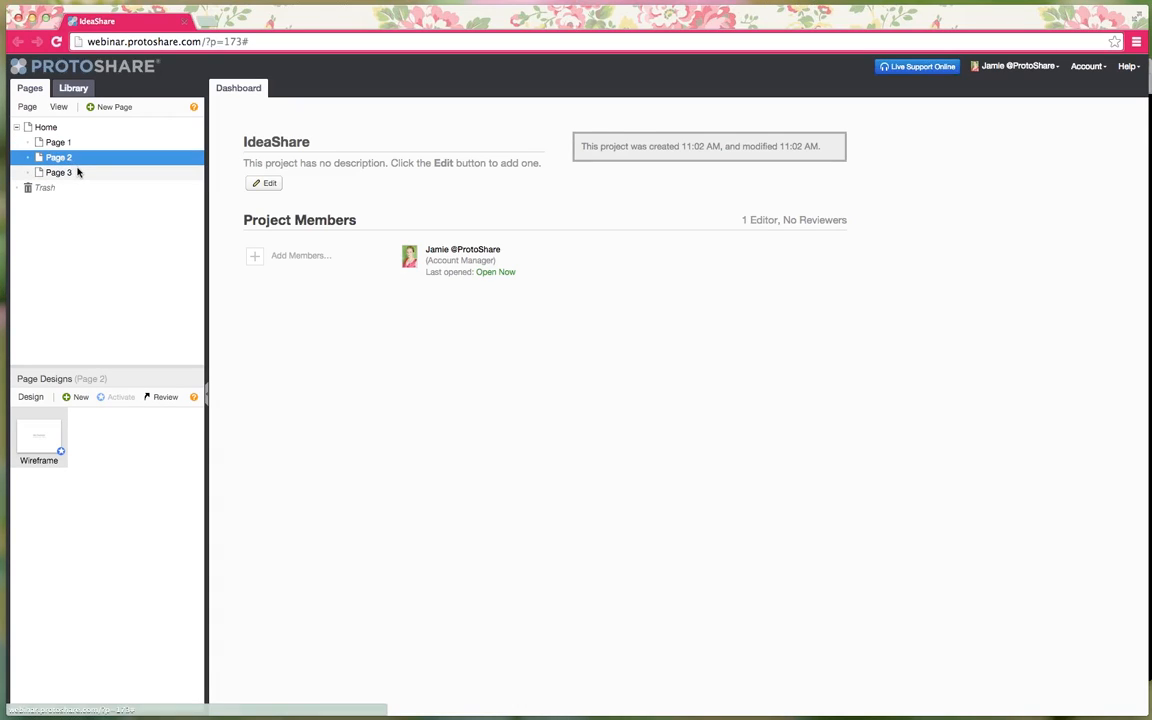
pyautogui.click(69, 144)
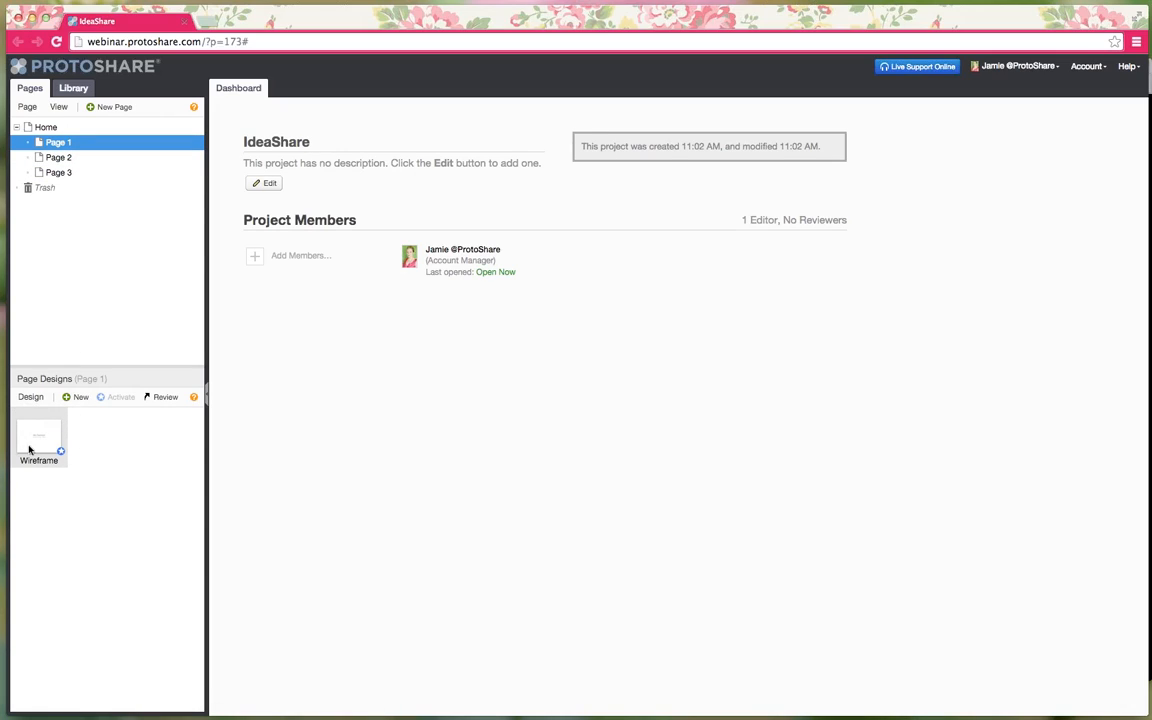
# - Open the Library and look through its Masters and Assets folders and the Item options
pyautogui.click(73, 89)
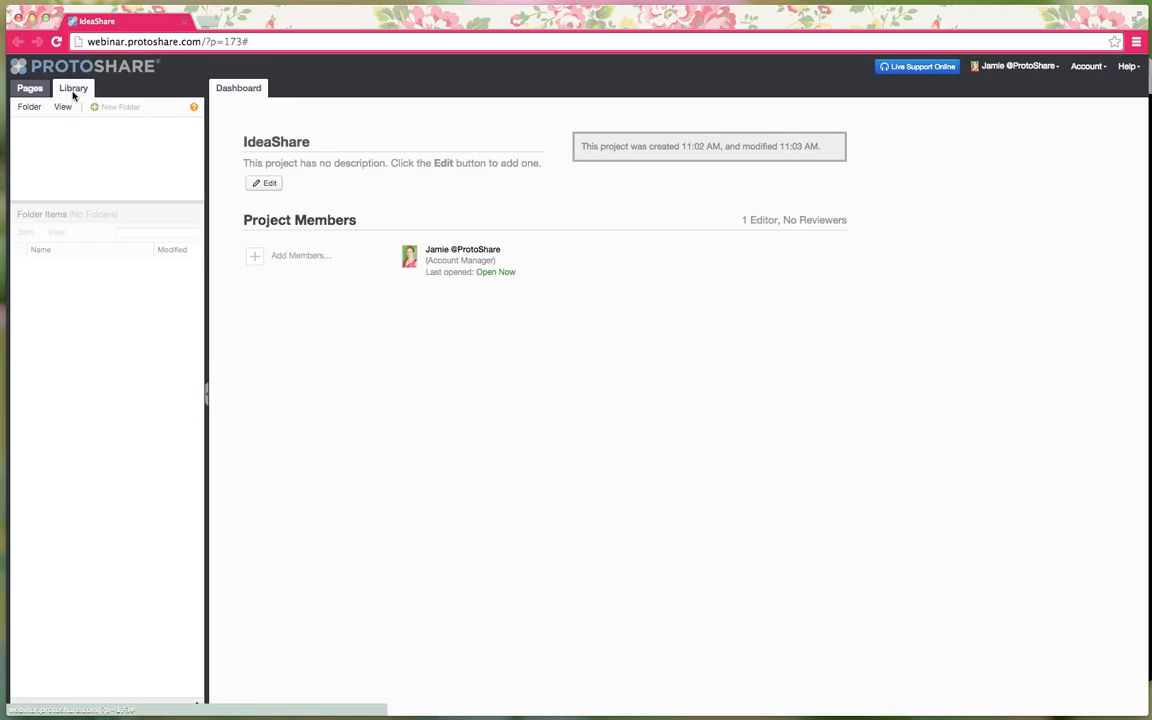
pyautogui.click(63, 142)
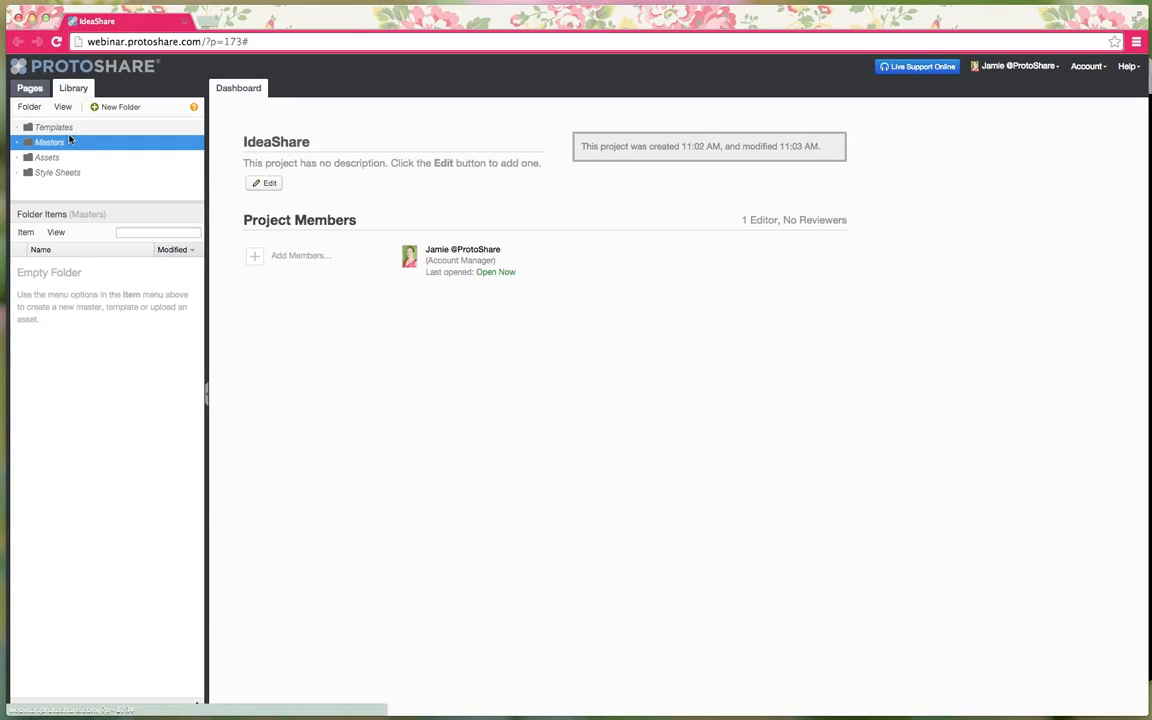
pyautogui.click(58, 159)
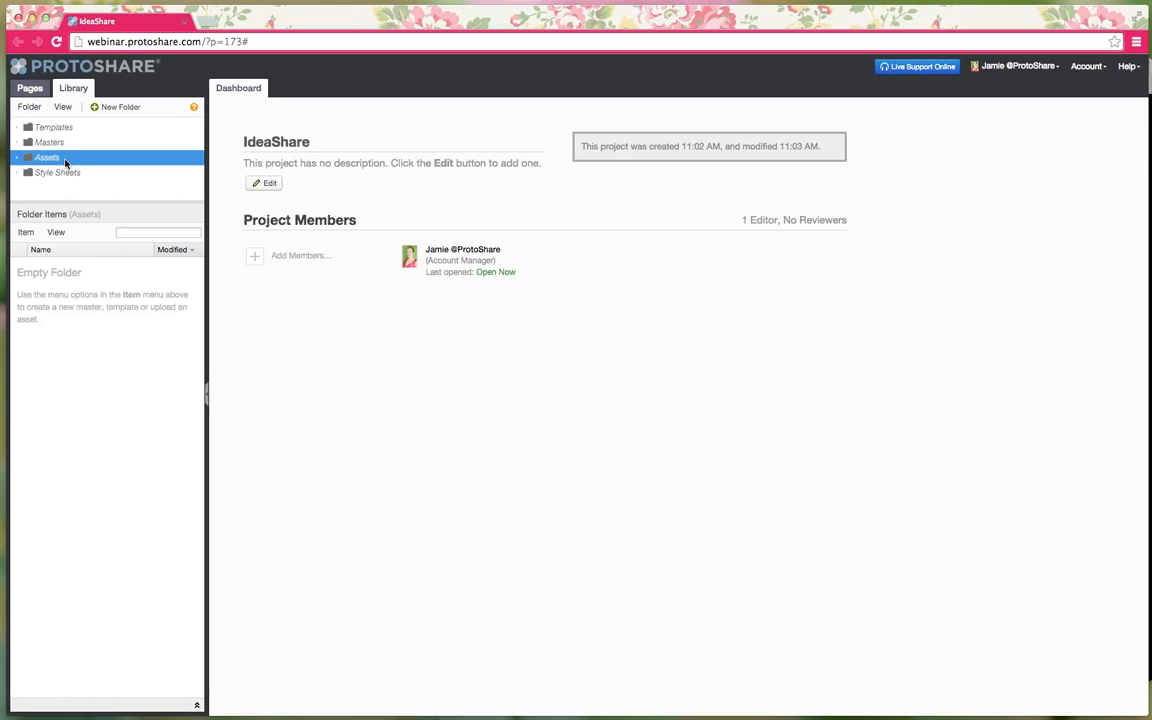
pyautogui.click(24, 232)
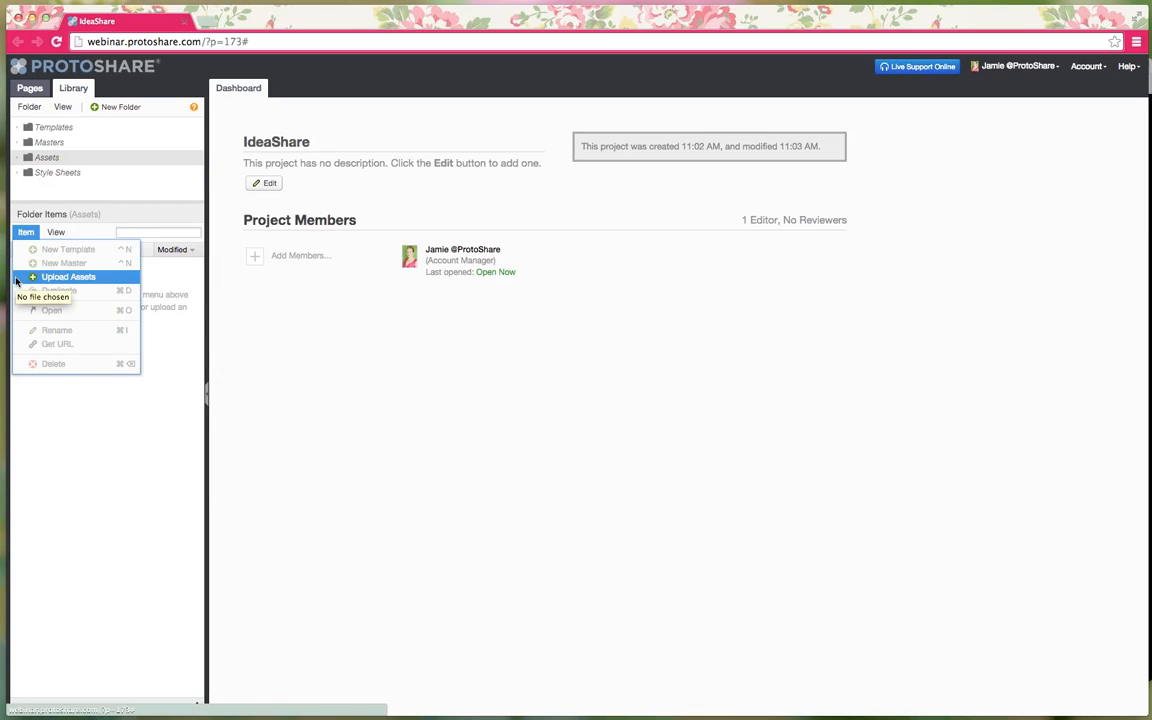
pyautogui.click(298, 325)
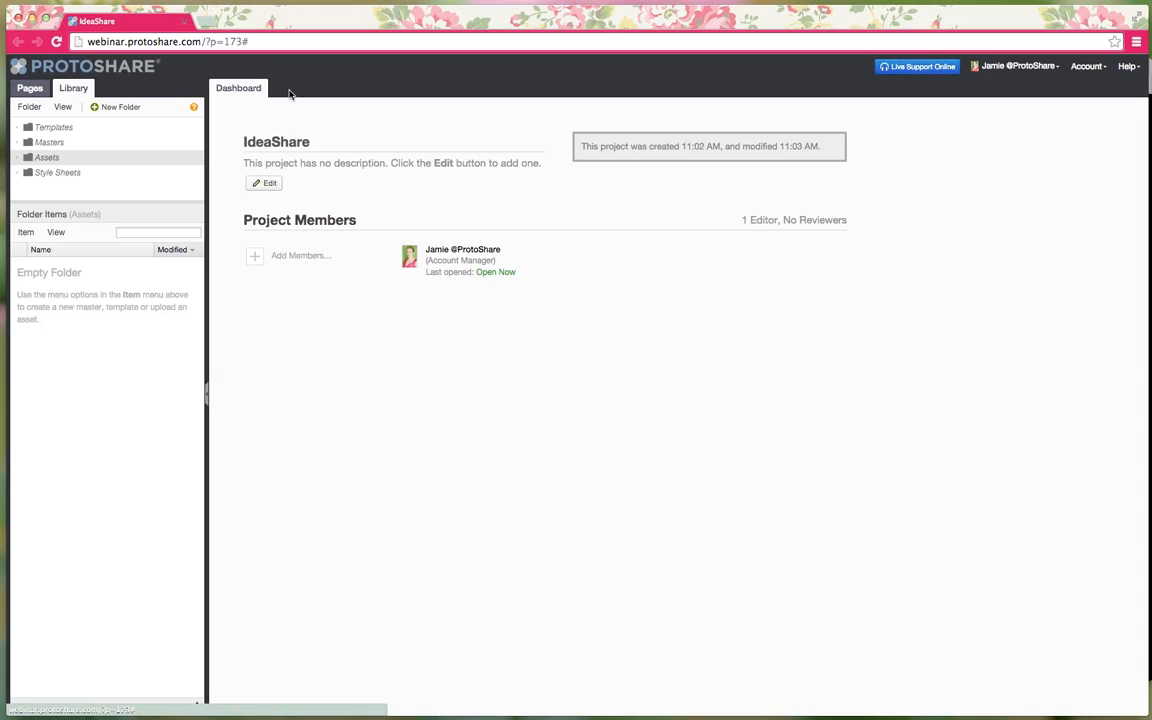
# - Set the project description to 'Basic website idea for a new app!' and save it
pyautogui.click(268, 185)
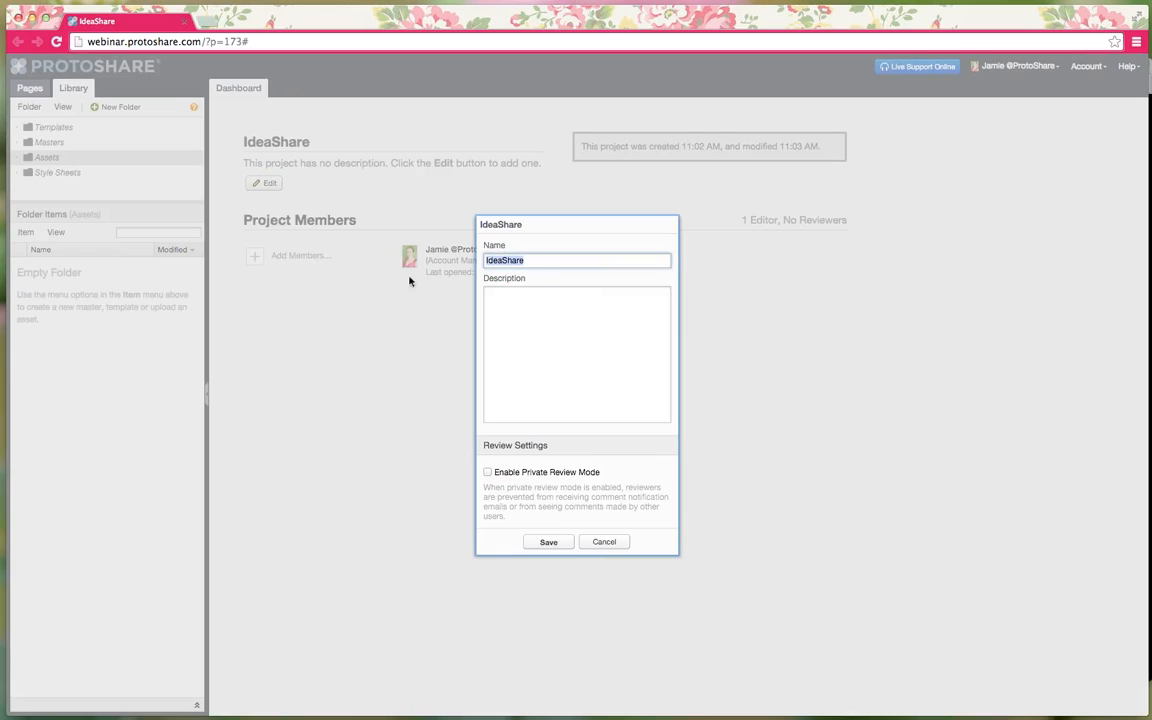
pyautogui.click(555, 345)
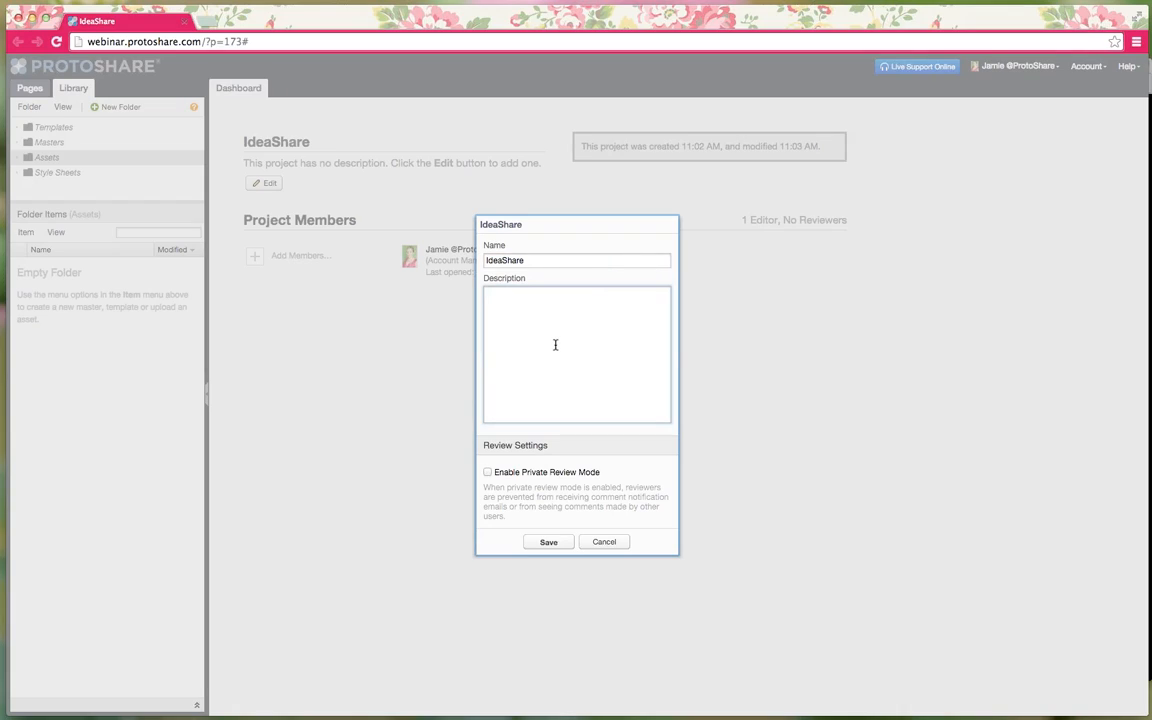
pyautogui.write('Lasic website idea for a new tool')
pyautogui.press('BackSpace')
pyautogui.press('BackSpace')
pyautogui.press('BackSpace')
pyautogui.write('app!')
pyautogui.click(549, 542)
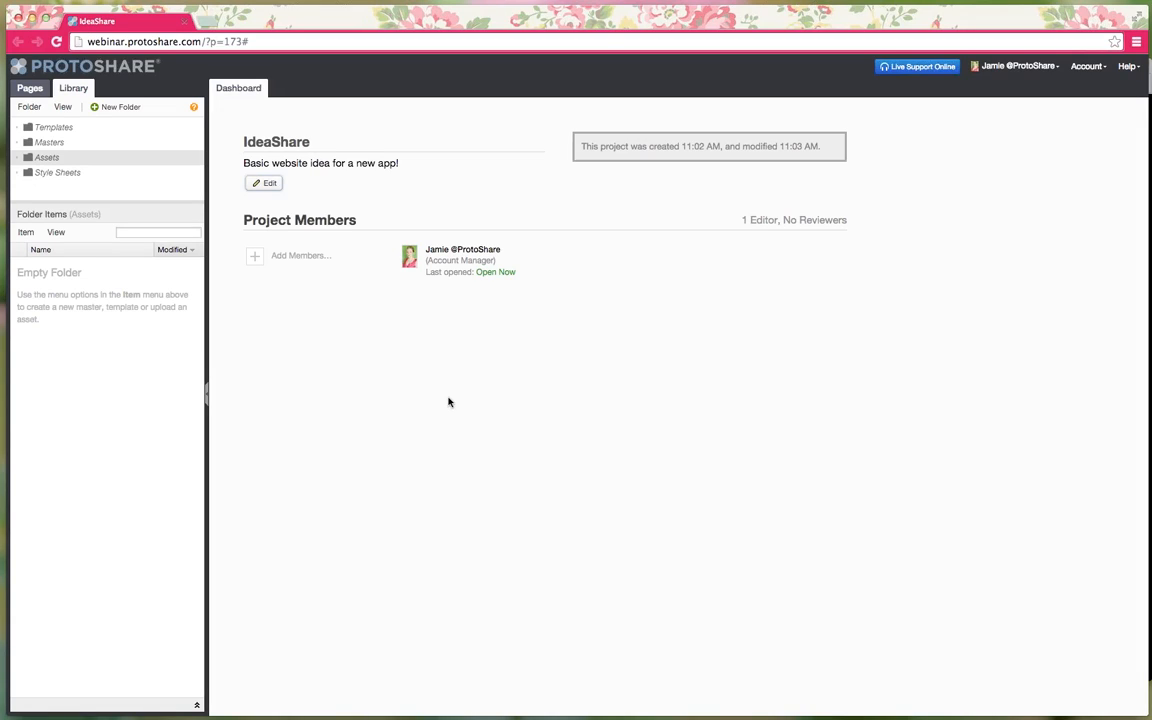
pyautogui.click(297, 257)
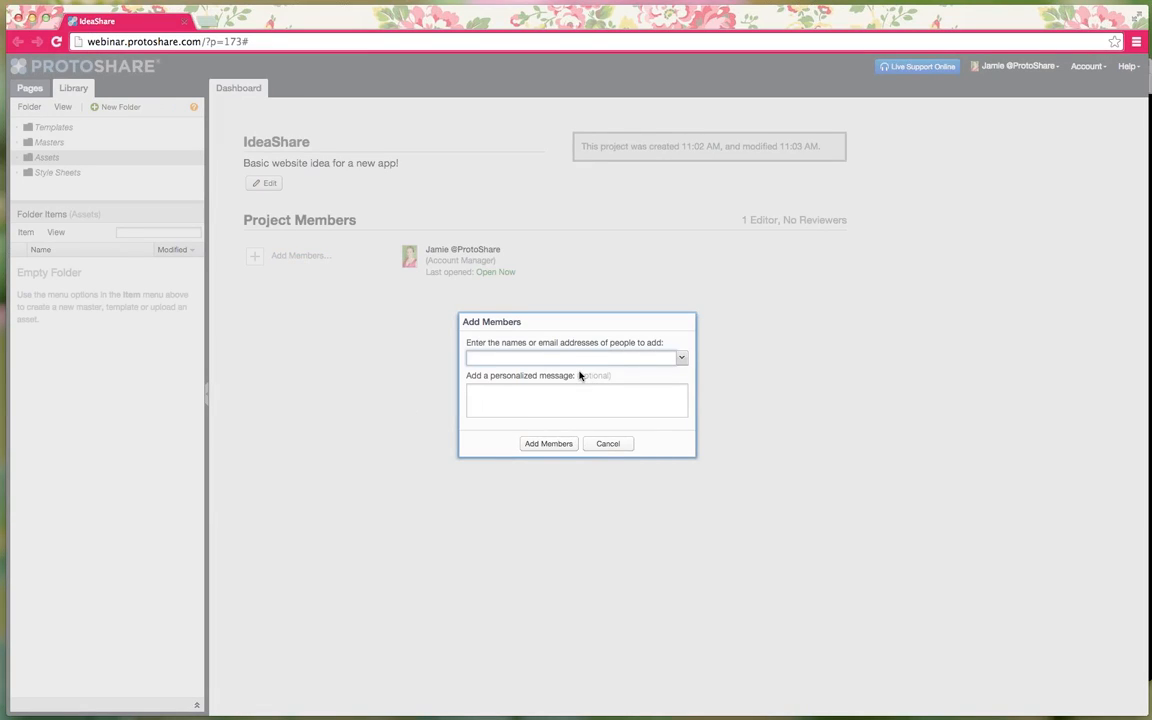
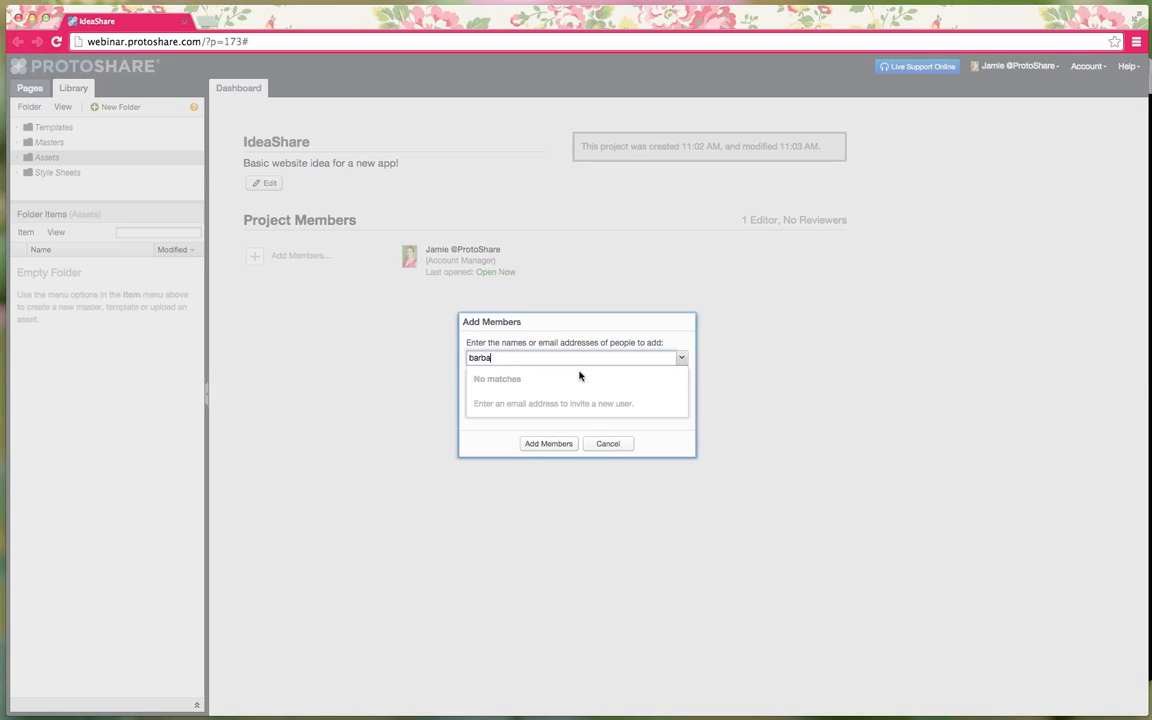
# - Add an invitee by entering their e-mail address
pyautogui.press('Return')
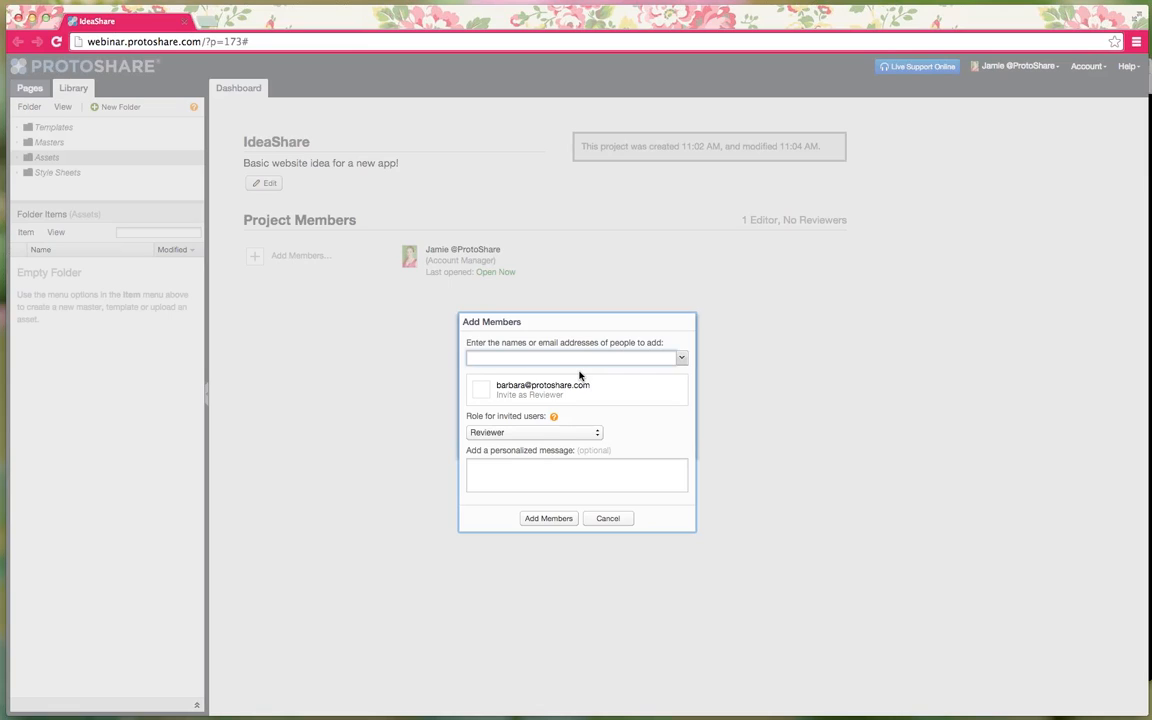
# - Pick two developers and a reviewer from the people list and add all invitees as members
pyautogui.click(683, 362)
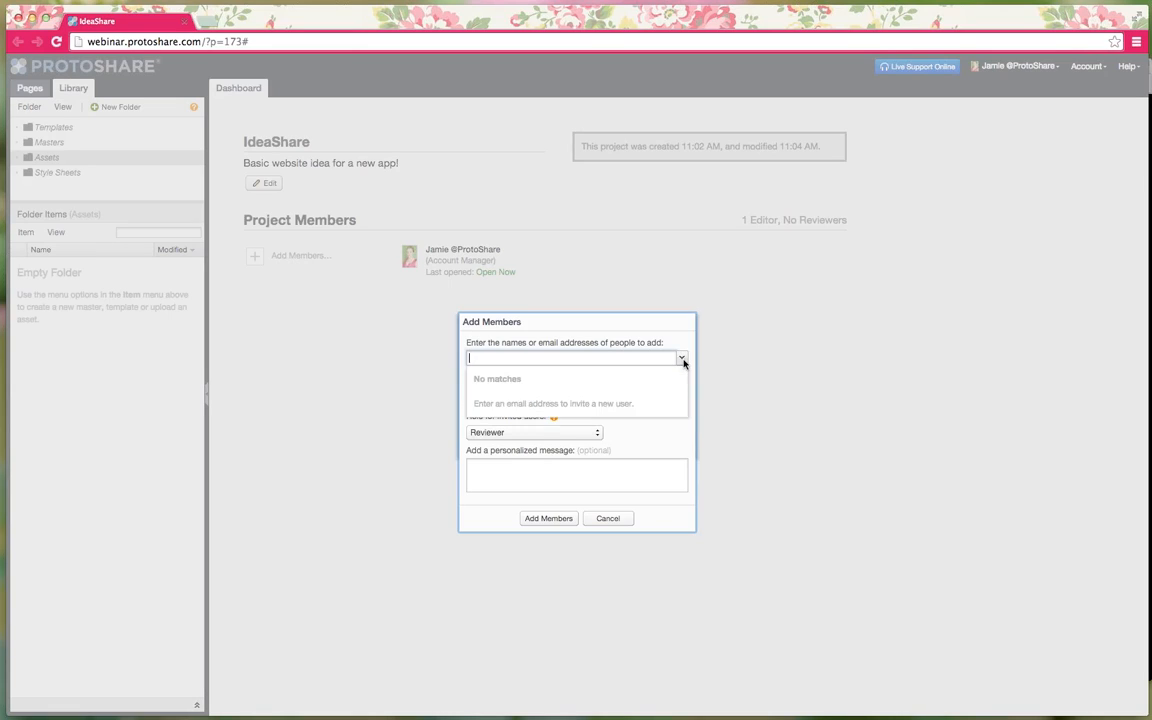
pyautogui.click(683, 362)
pyautogui.click(683, 362)
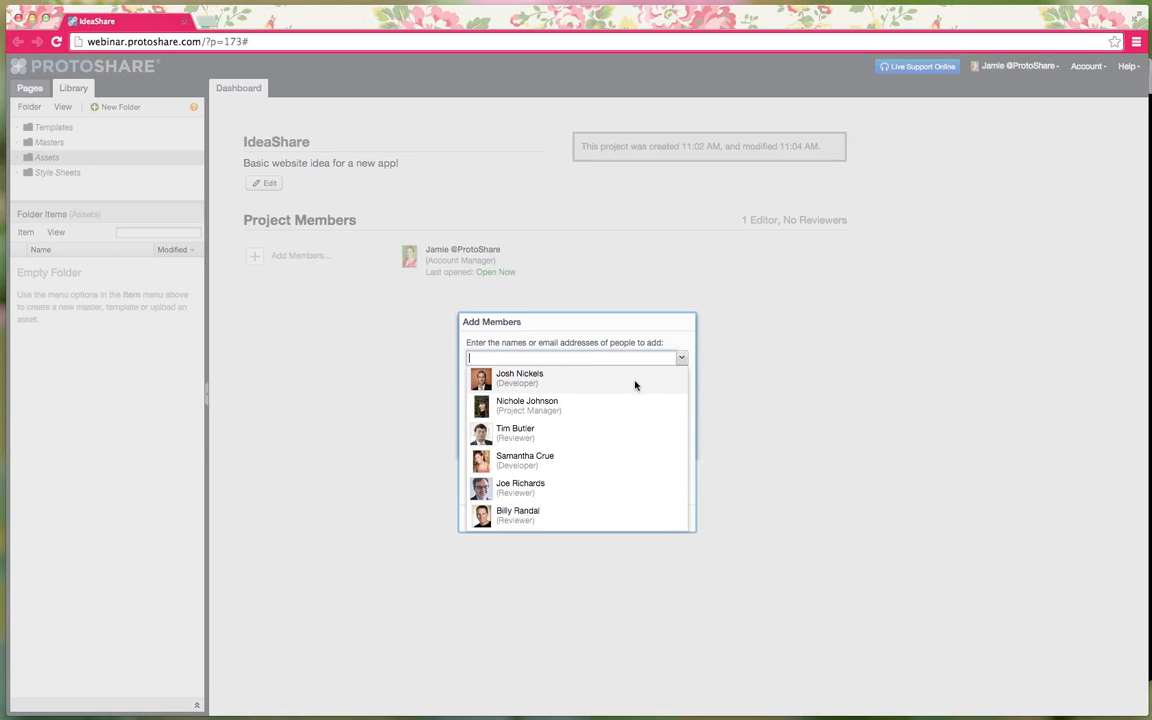
pyautogui.click(607, 385)
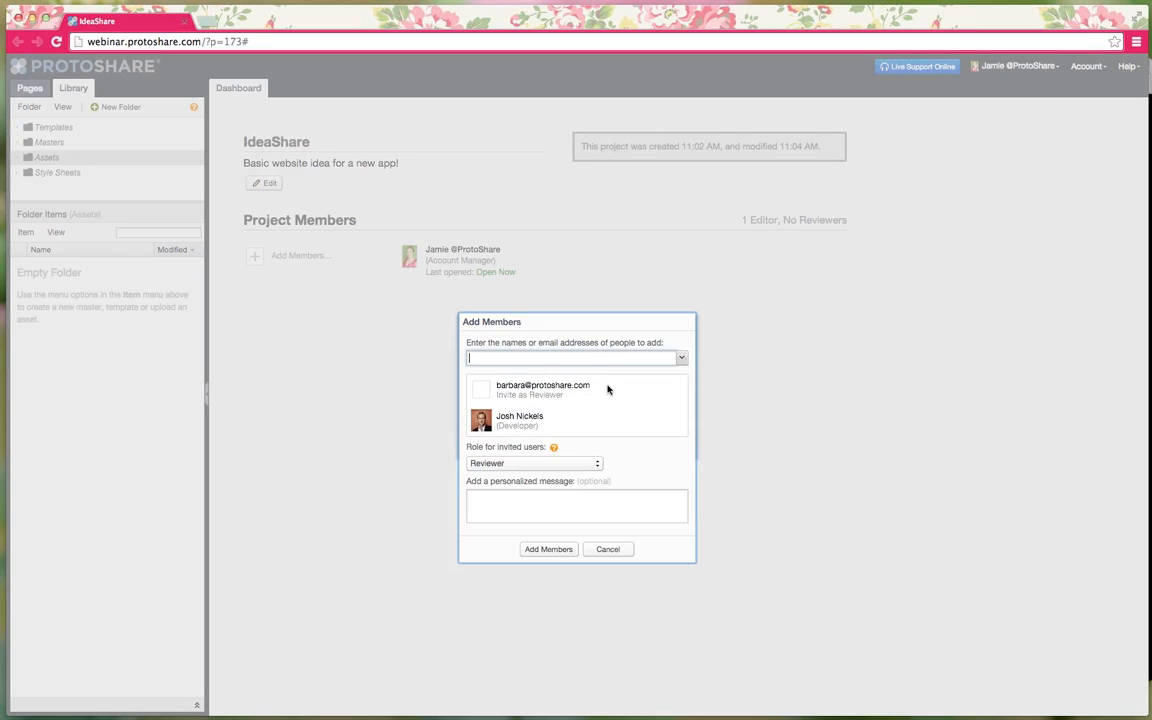
pyautogui.click(682, 358)
pyautogui.click(573, 444)
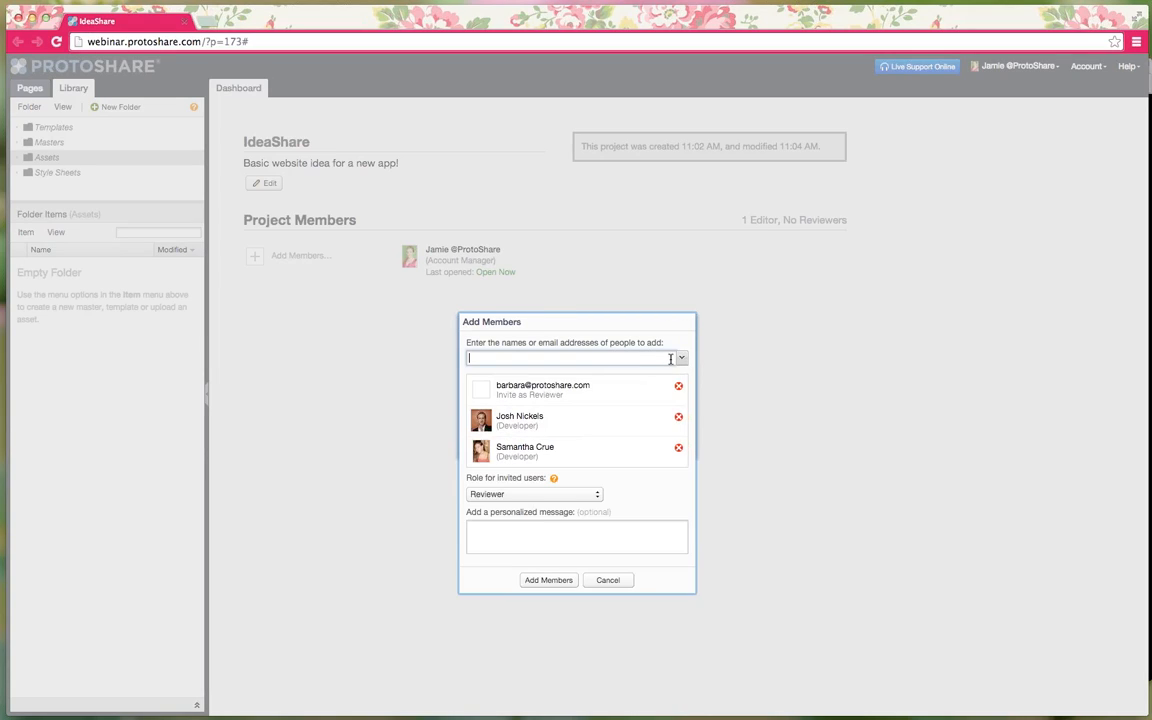
pyautogui.click(682, 358)
pyautogui.click(585, 460)
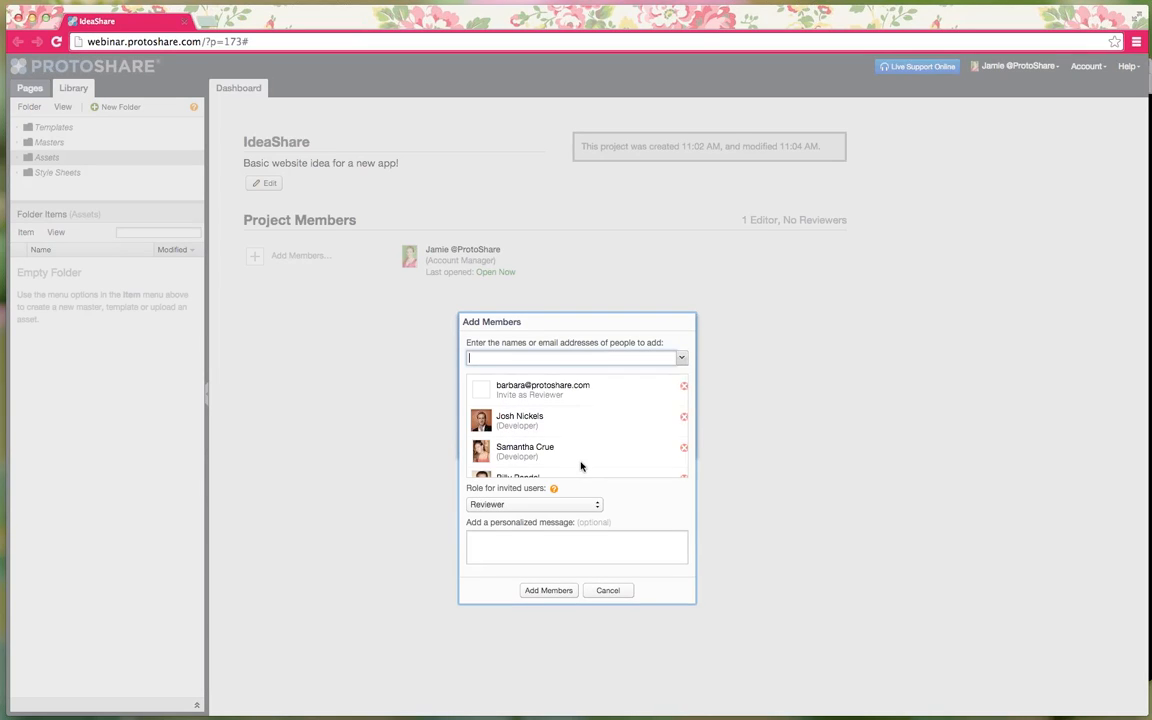
pyautogui.click(549, 591)
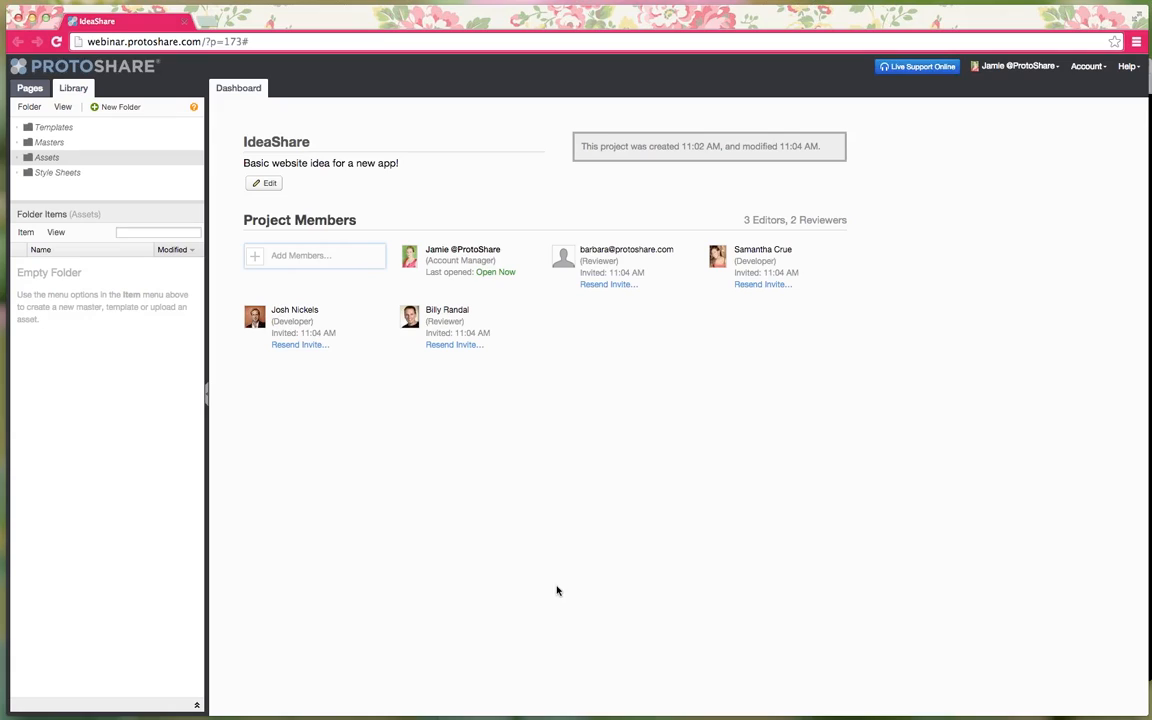
pyautogui.click(34, 88)
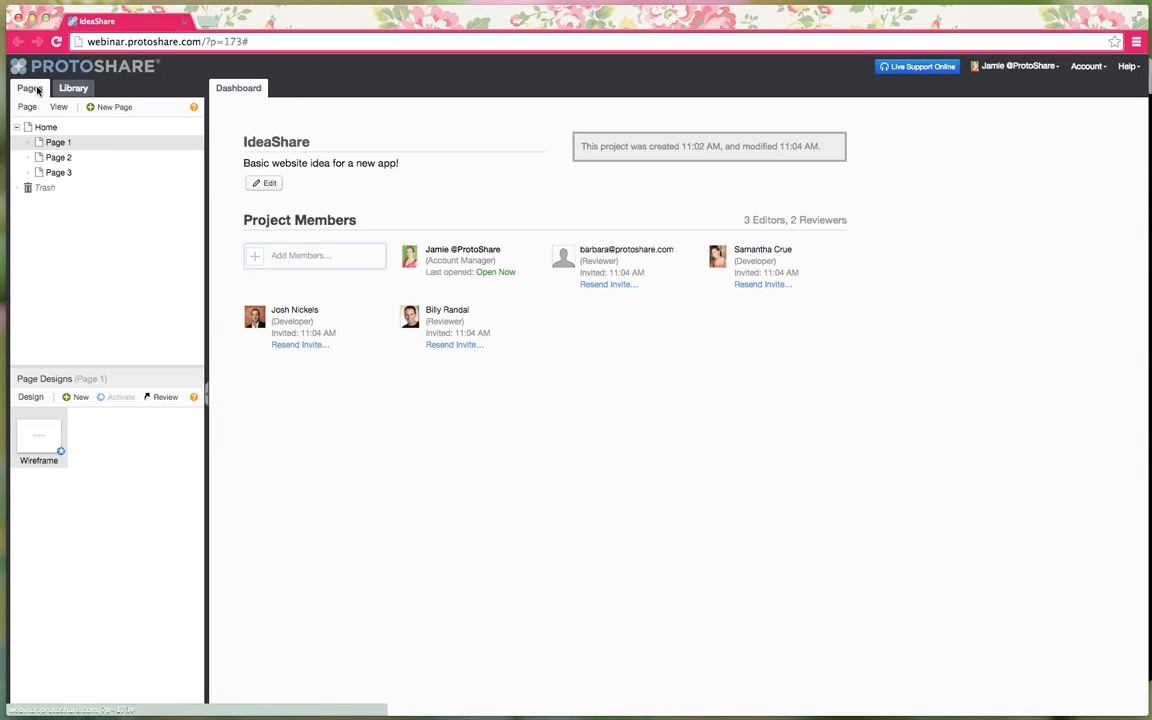
# - Open Page 1's Wireframe design in the editor
pyautogui.click(55, 145)
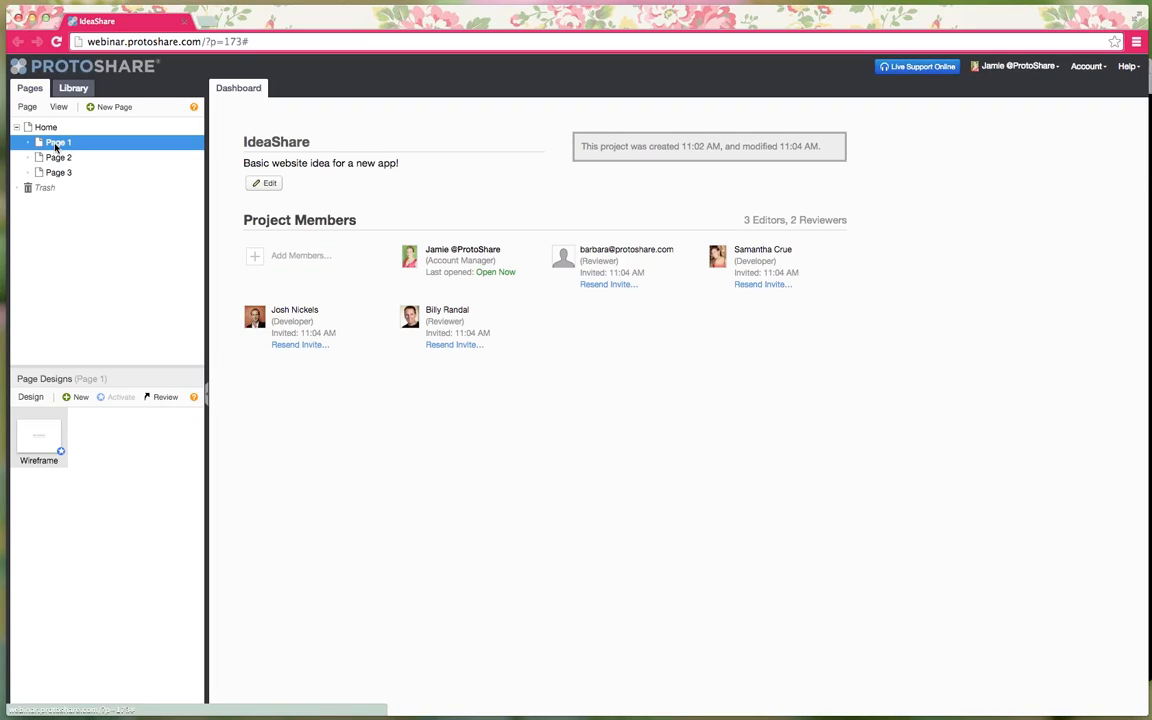
pyautogui.click(44, 436)
pyautogui.doubleClick(44, 436)
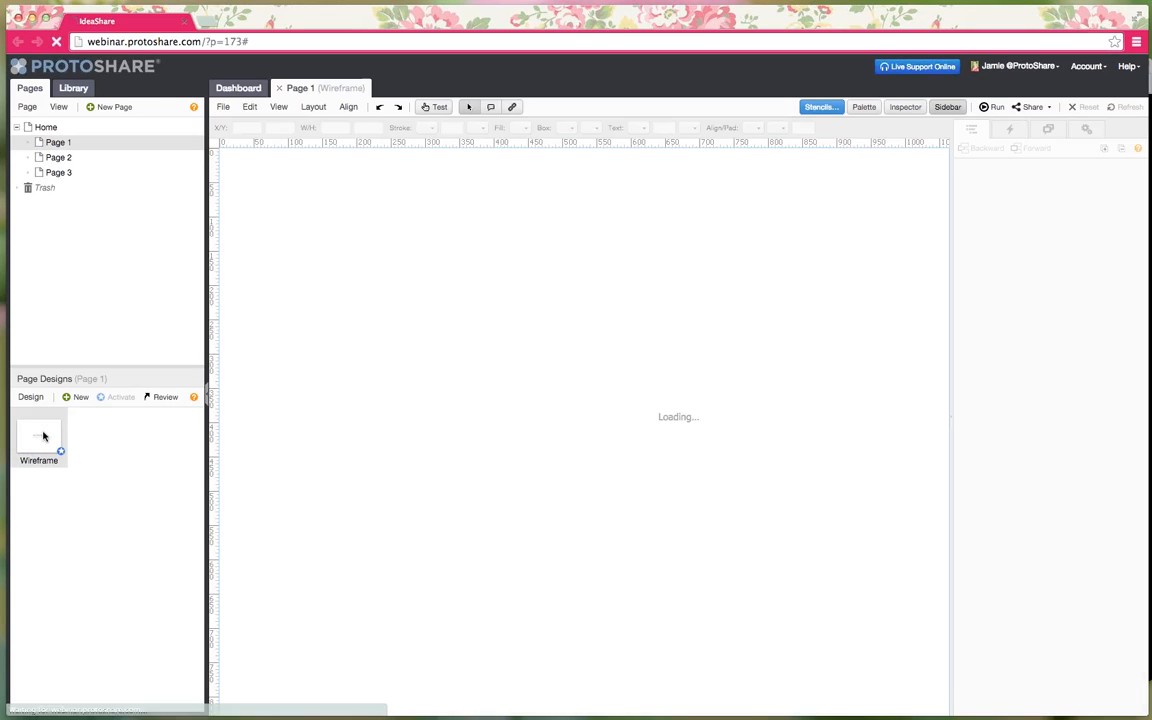
pyautogui.click(96, 443)
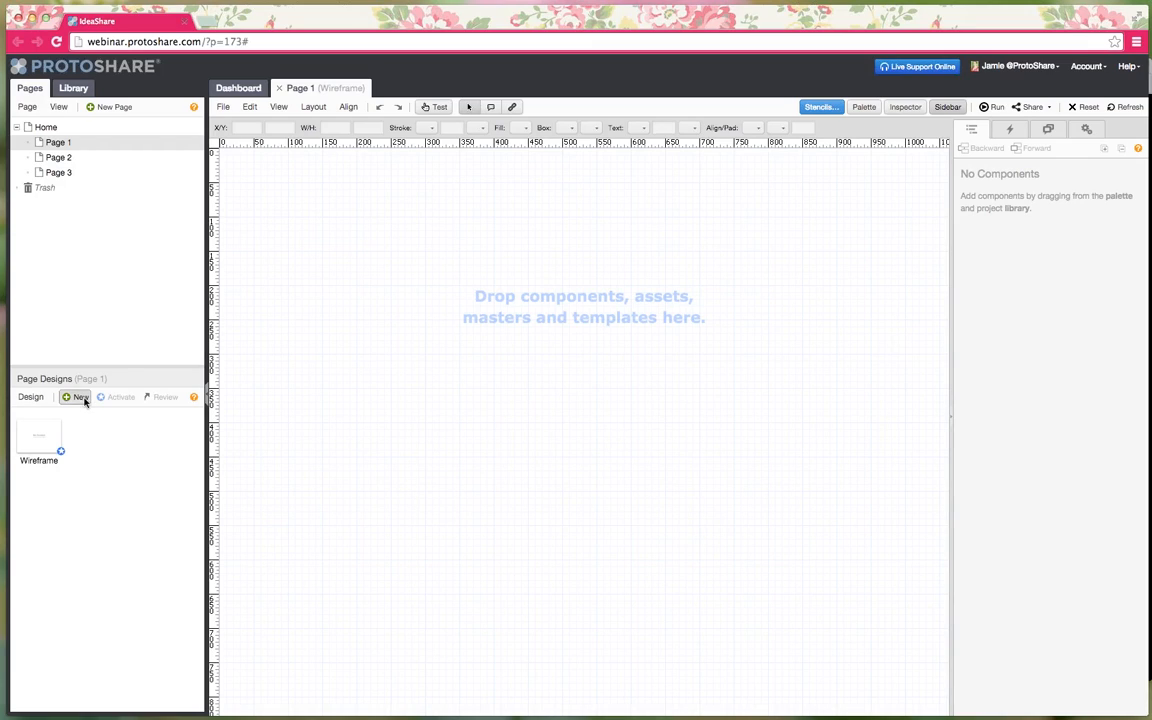
# - Create a new Page 1 design named Wireframe 2 and open it
pyautogui.click(79, 397)
pyautogui.write('Wireframe 2')
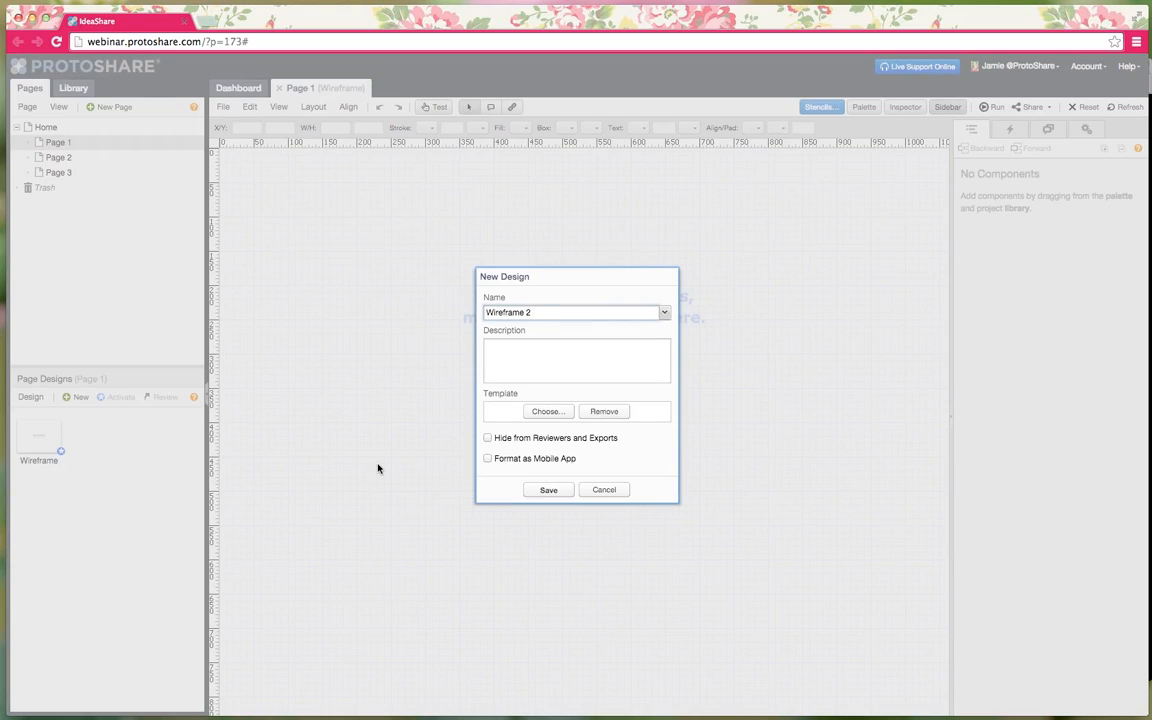
pyautogui.click(564, 490)
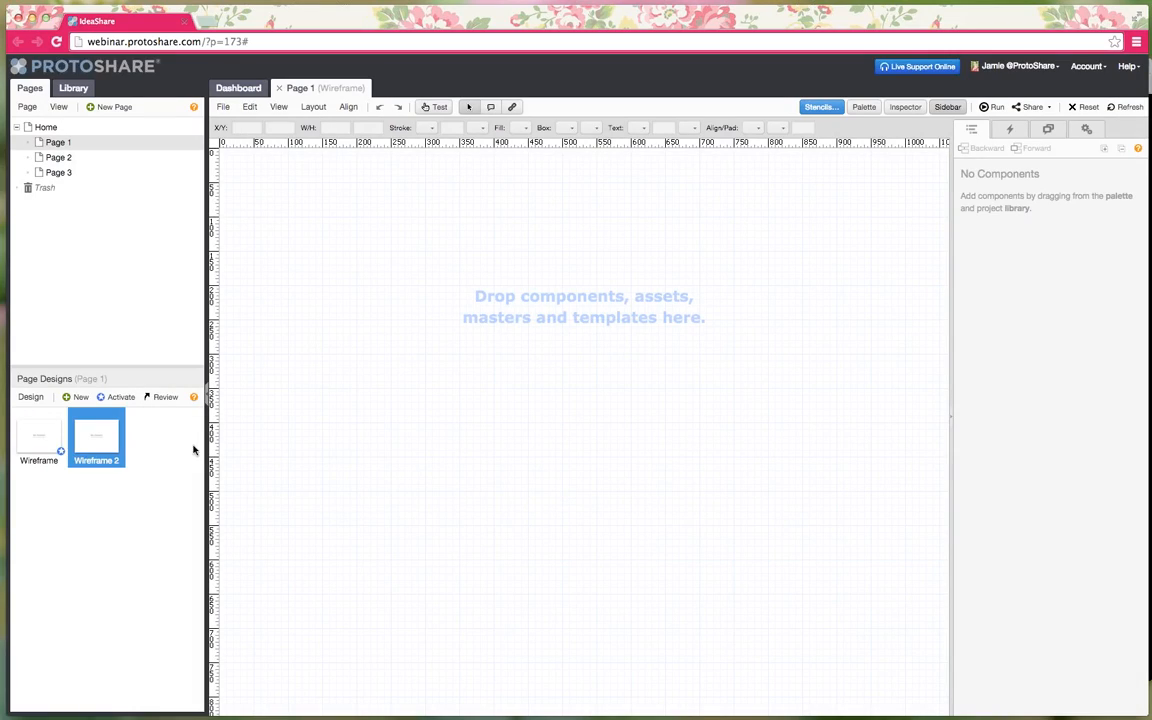
pyautogui.doubleClick(92, 442)
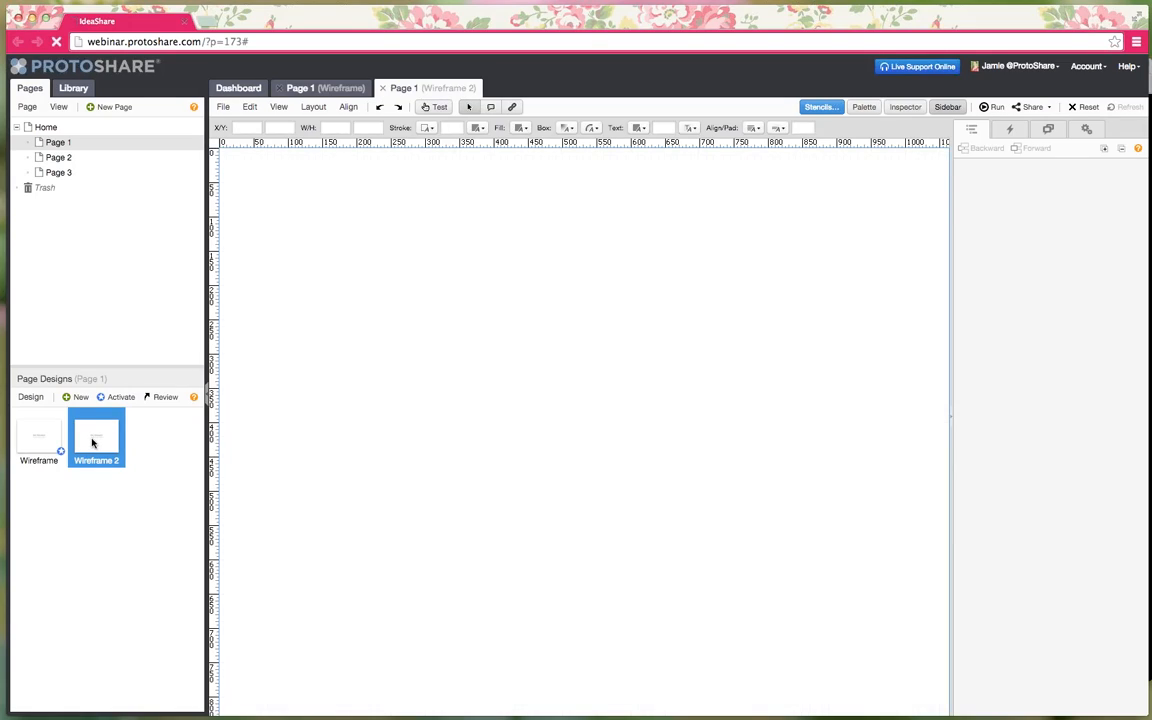
# - Compare the two designs, then close Wireframe 2 leaving the original Wireframe open
pyautogui.click(320, 88)
pyautogui.click(402, 88)
pyautogui.click(320, 88)
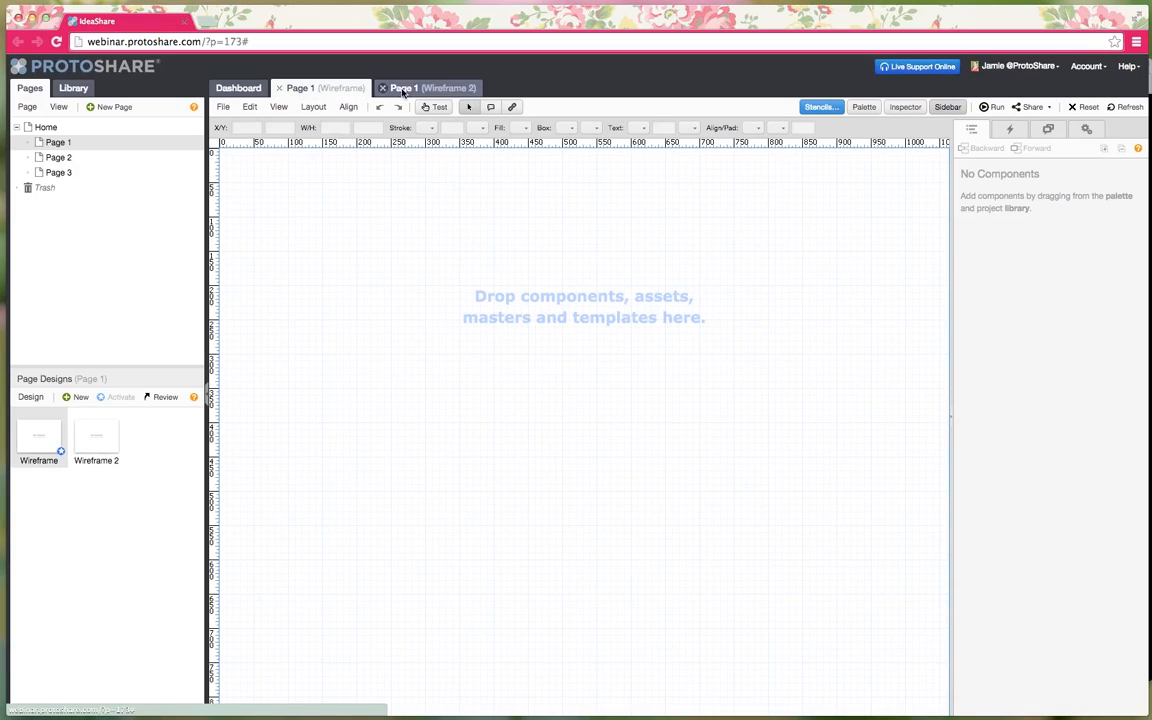
pyautogui.click(424, 90)
pyautogui.click(329, 92)
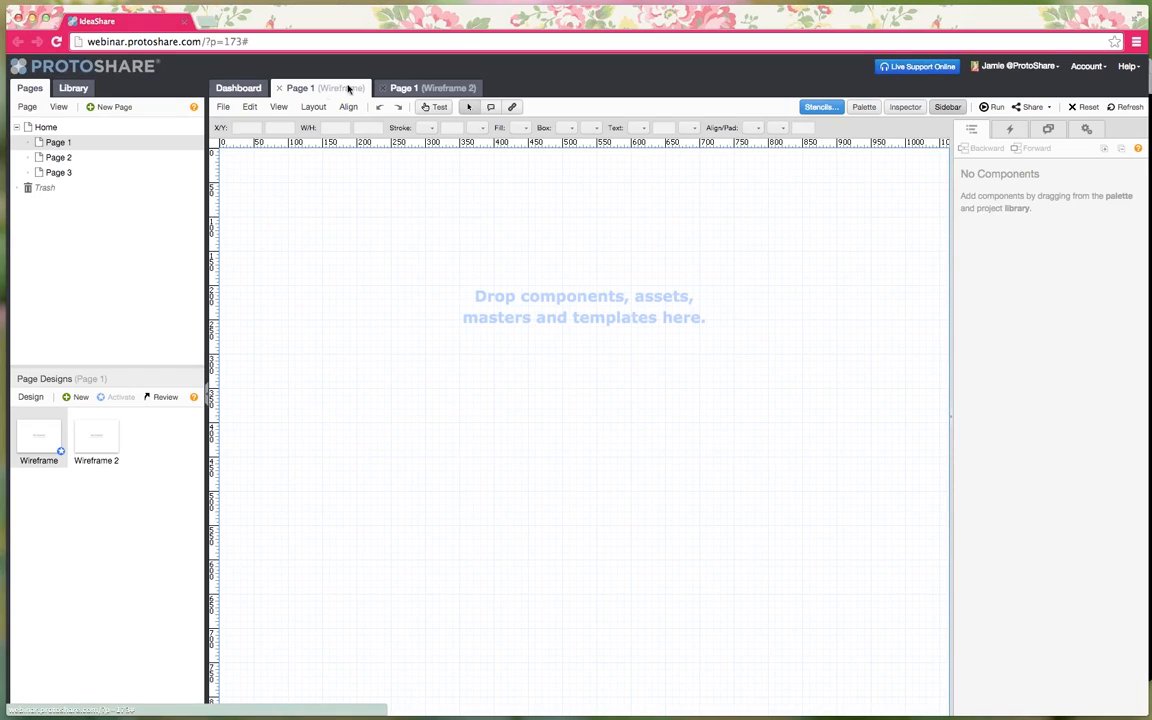
pyautogui.click(381, 88)
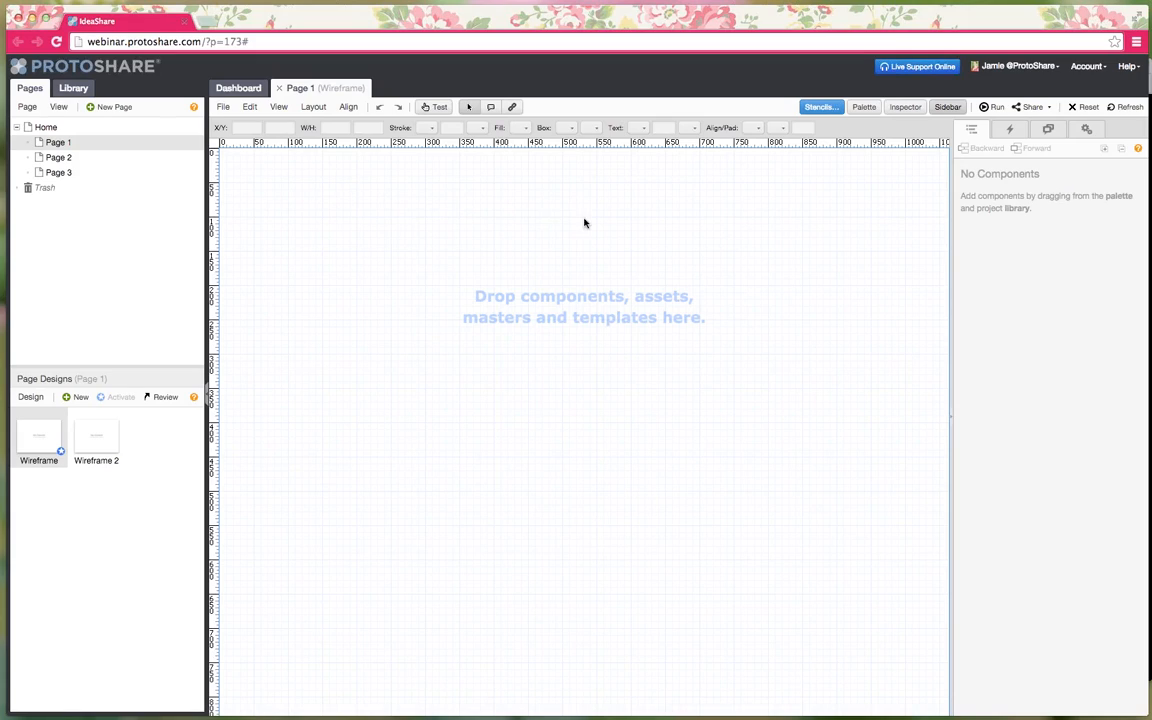
# - Dock the component palette on the right, browse its sections, and launch the stencil library
pyautogui.click(864, 112)
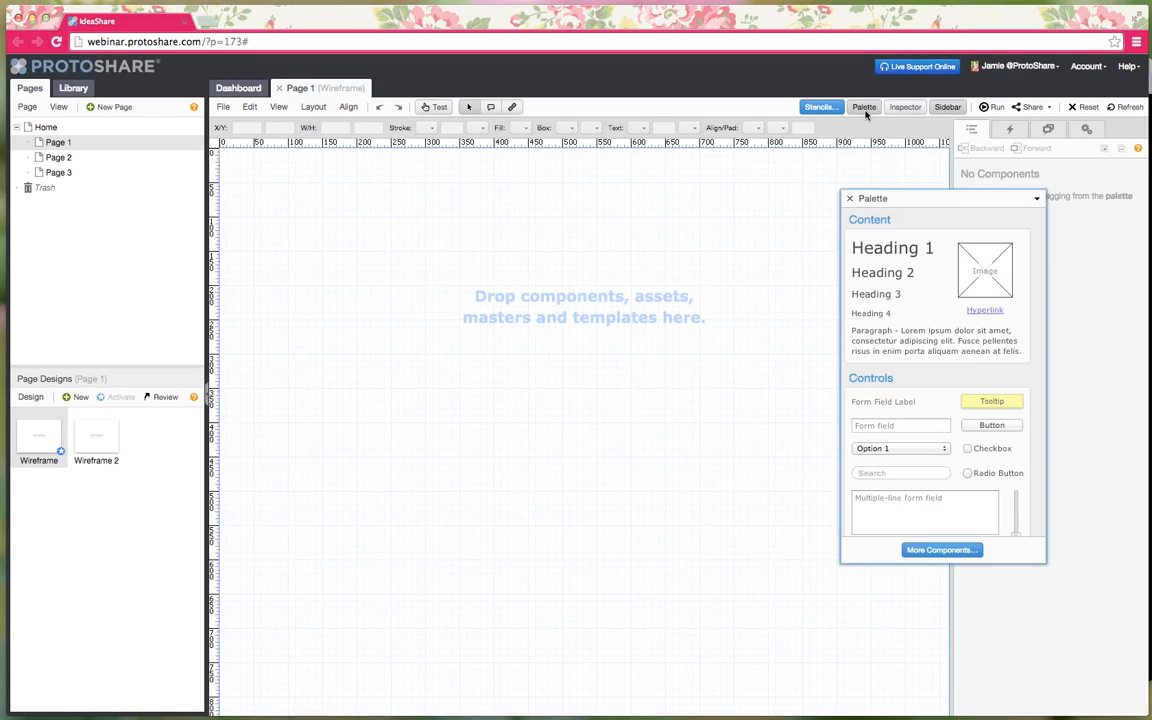
pyautogui.moveTo(915, 201); pyautogui.dragTo(190, 144)
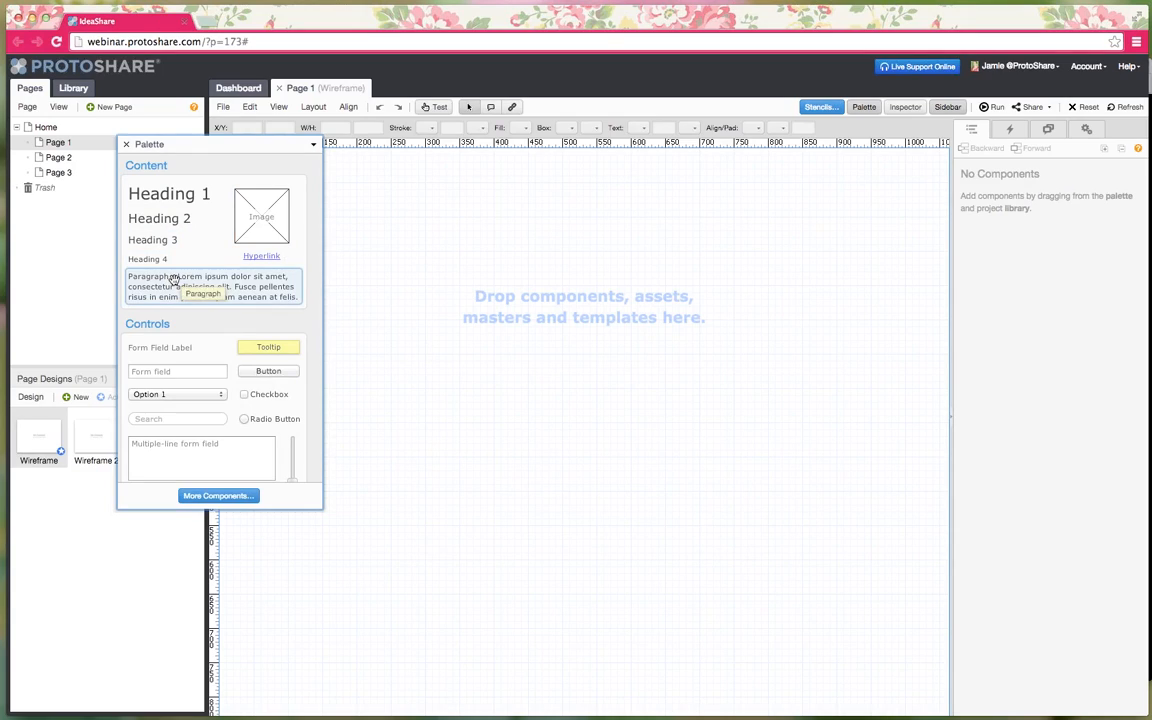
pyautogui.moveTo(200, 148); pyautogui.dragTo(894, 170)
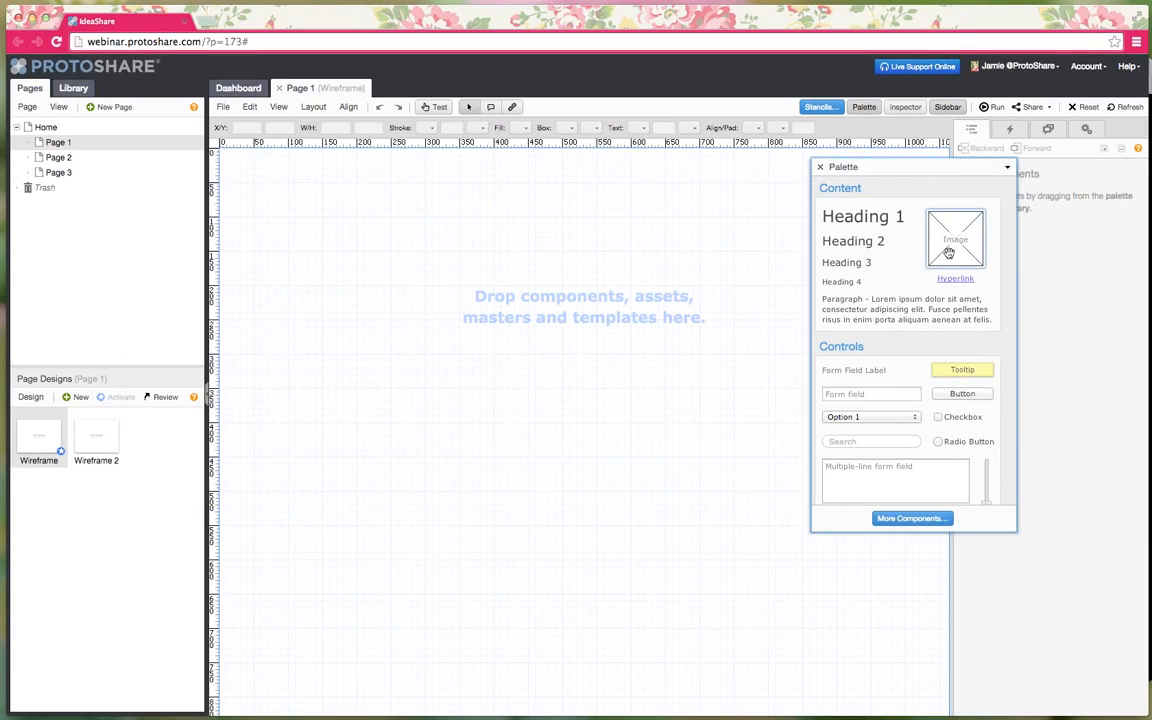
pyautogui.scroll(-1, 900, 252)
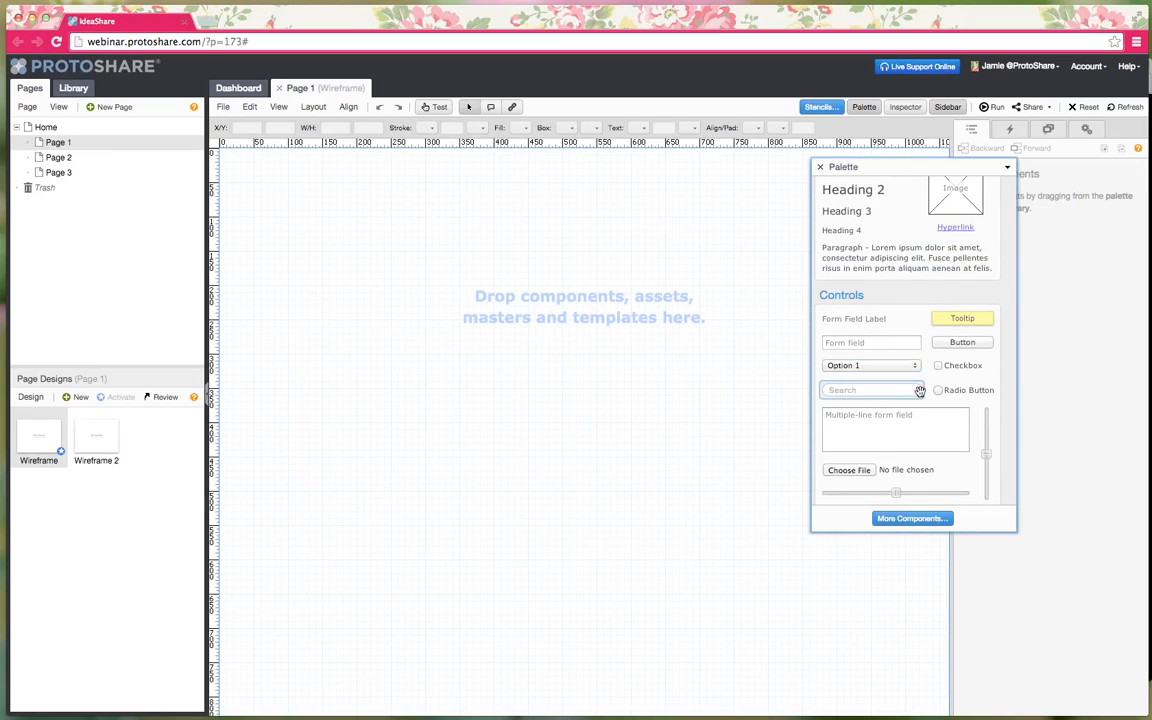
pyautogui.scroll(-5, 930, 395)
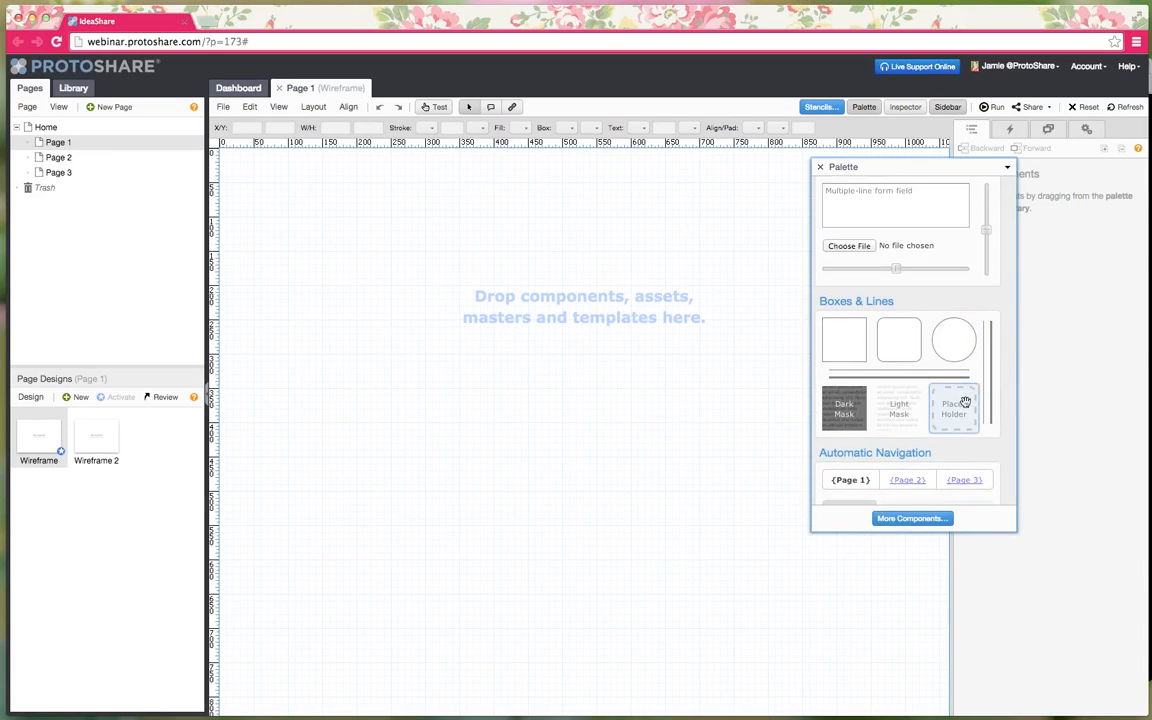
pyautogui.scroll(-2, 895, 370)
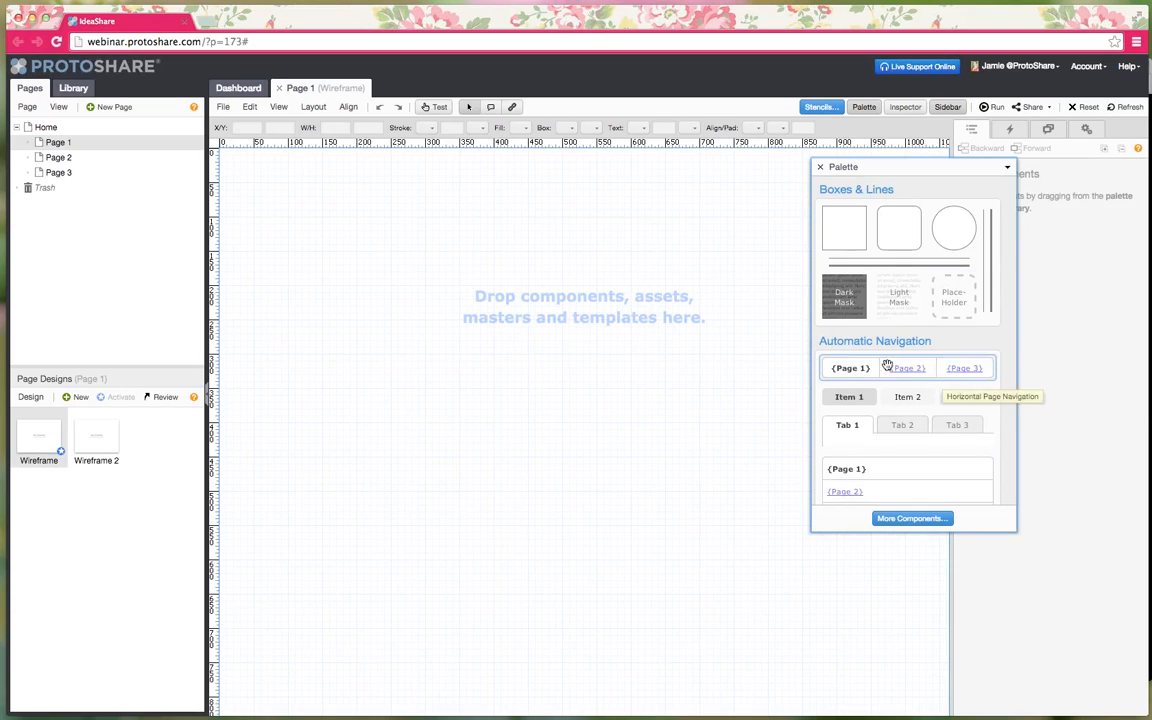
pyautogui.scroll(-3, 894, 388)
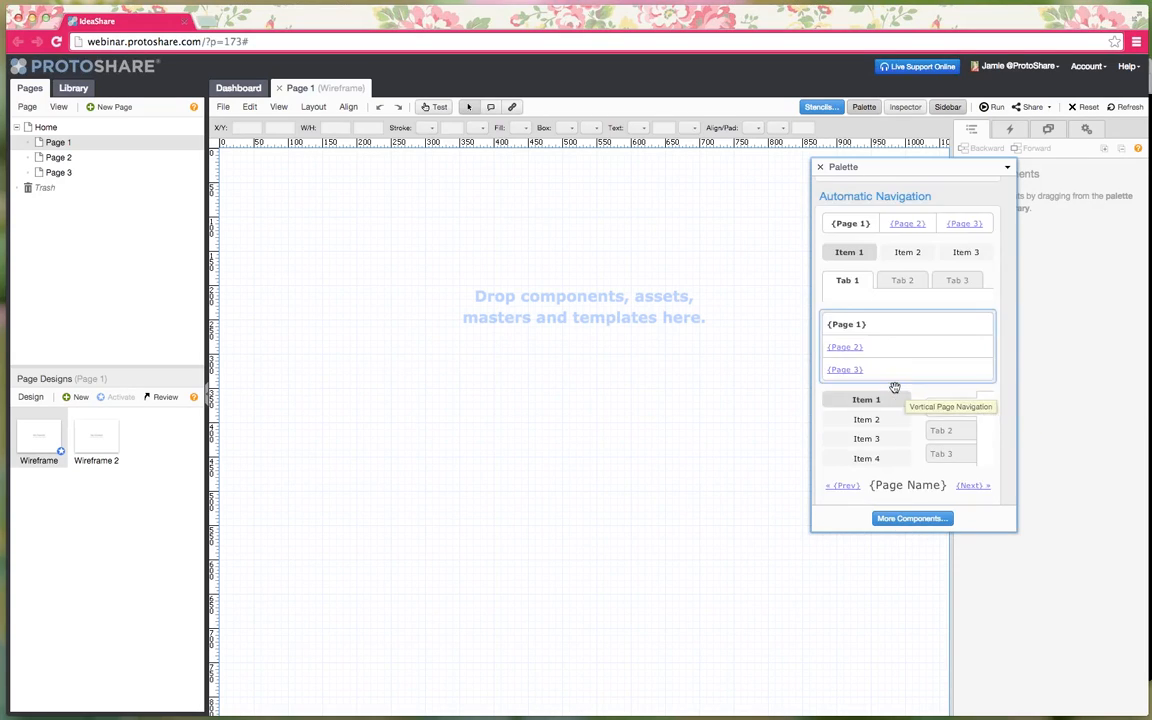
pyautogui.scroll(-3, 895, 388)
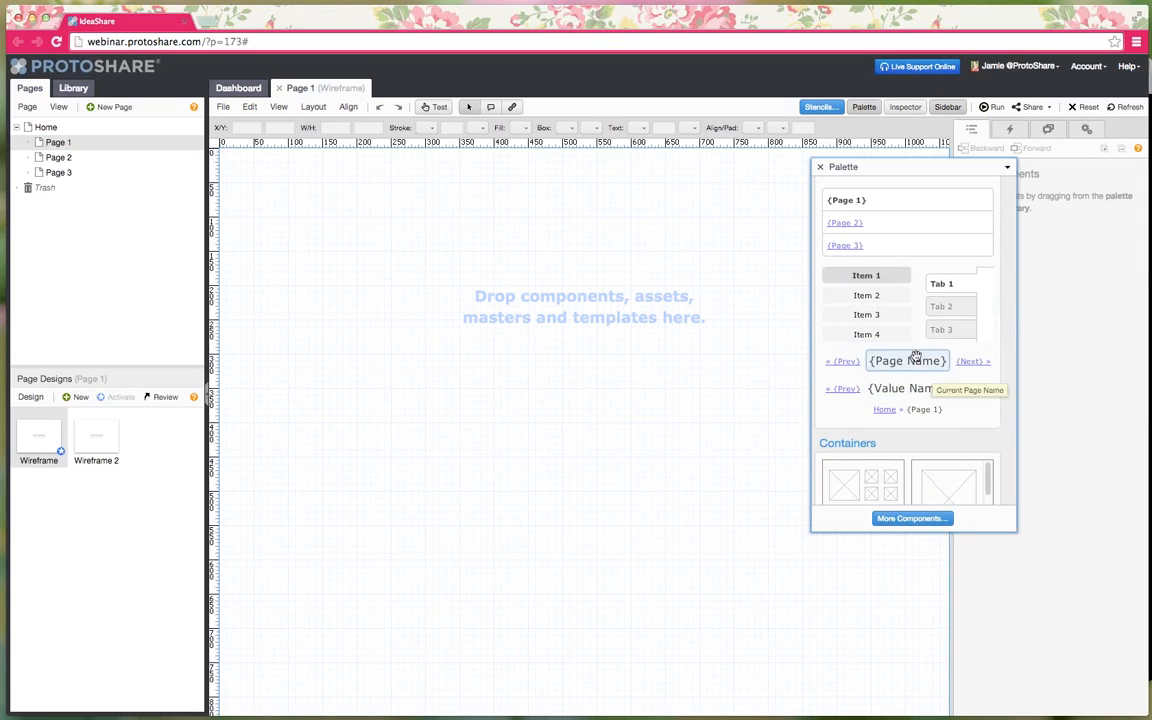
pyautogui.scroll(-5, 918, 360)
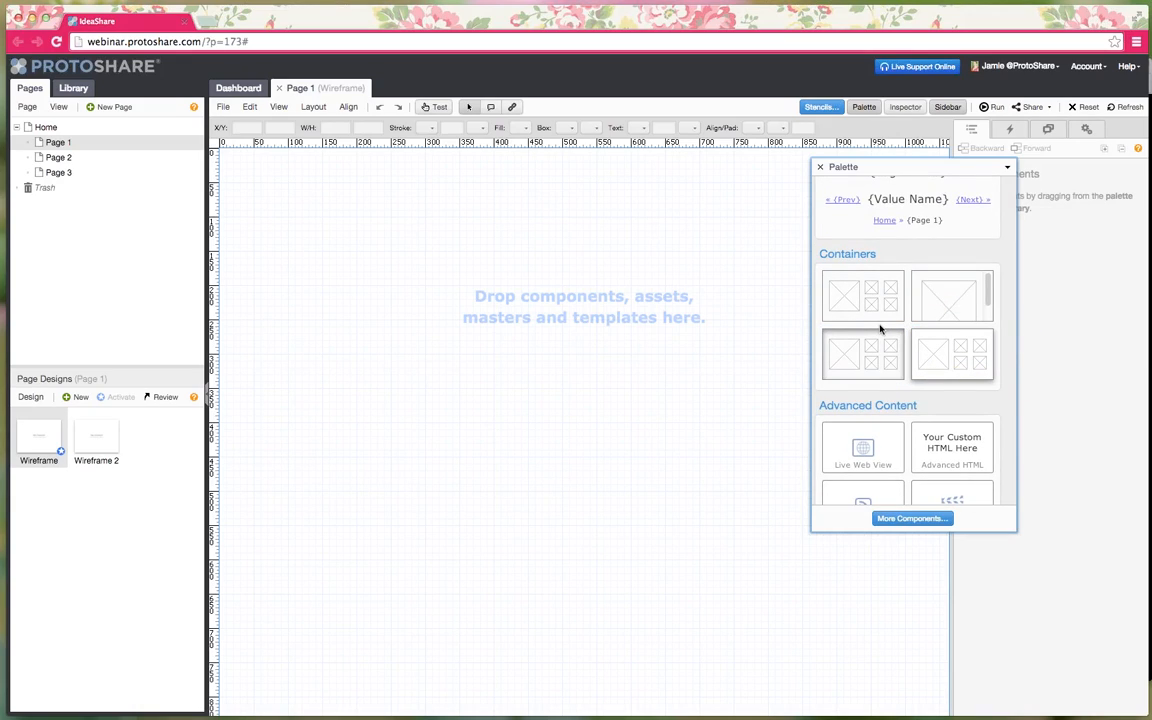
pyautogui.scroll(-4, 880, 330)
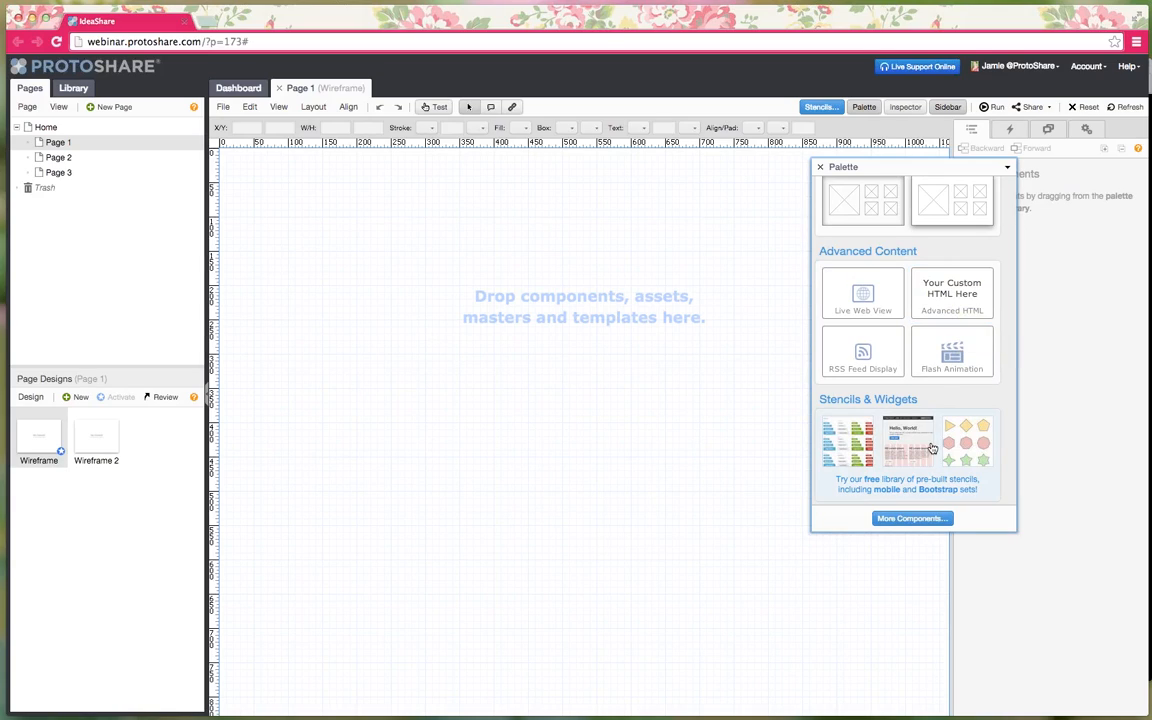
pyautogui.click(912, 521)
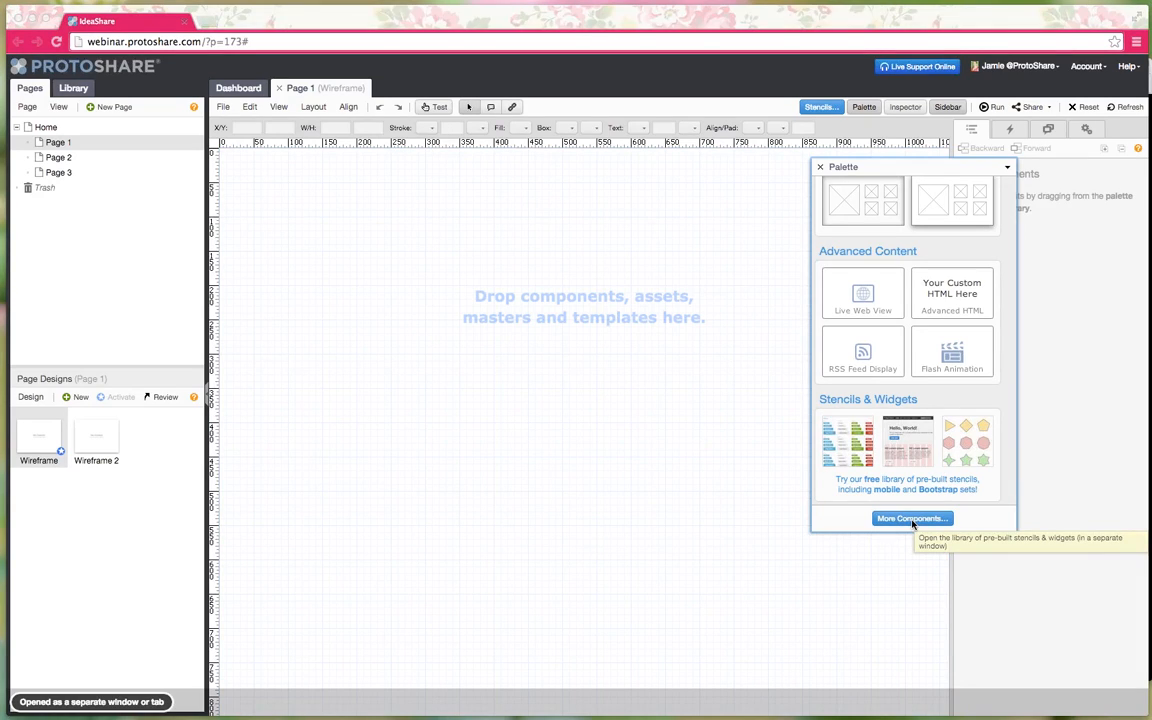
# - Drag the Bootstrap 2 Inverse button from the stencil library onto the Page 1 canvas
pyautogui.moveTo(639, 107); pyautogui.dragTo(449, 91)
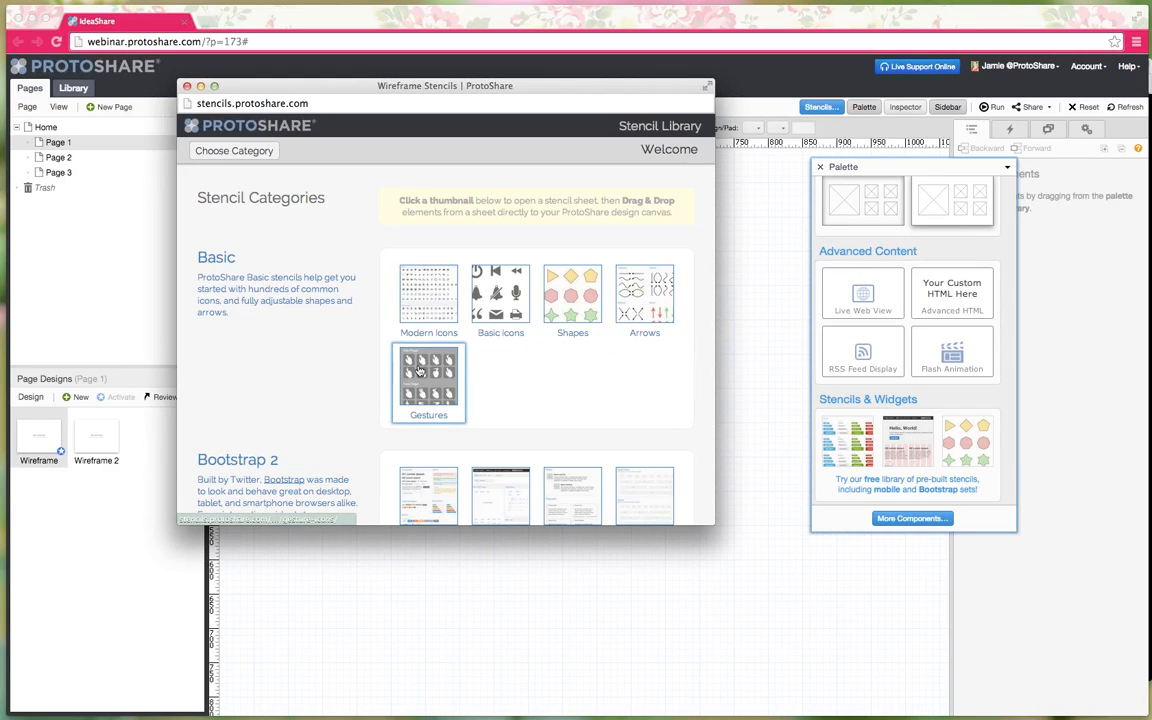
pyautogui.scroll(-3, 419, 370)
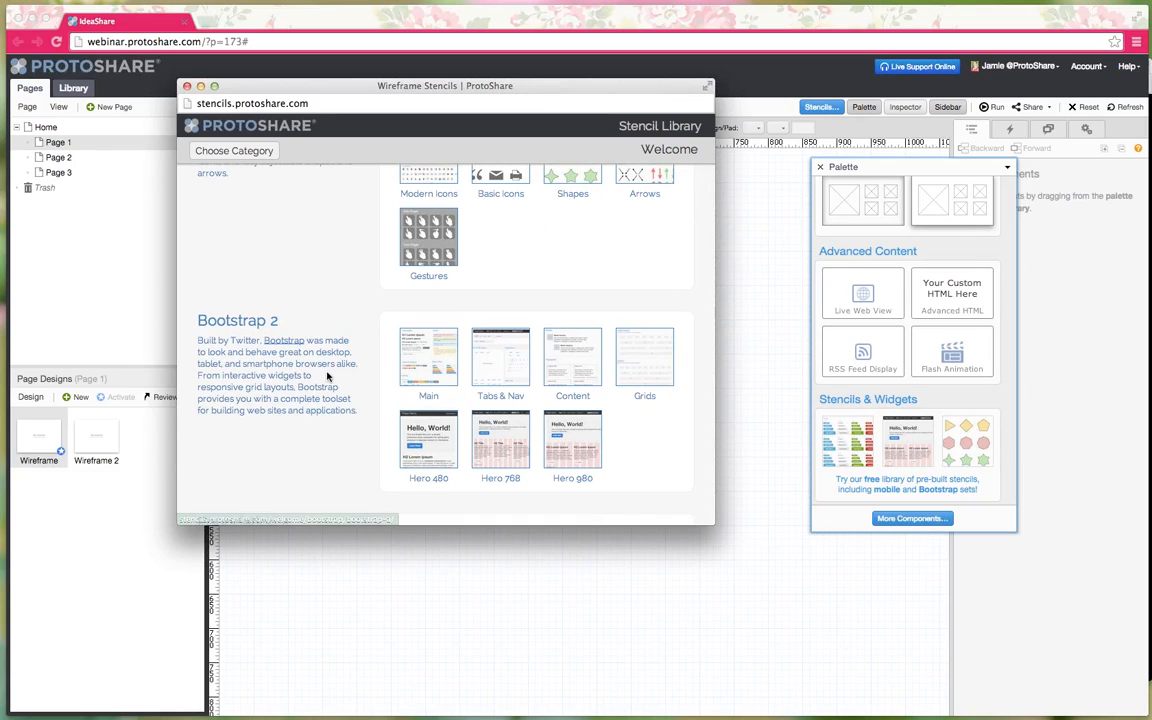
pyautogui.scroll(-6, 465, 372)
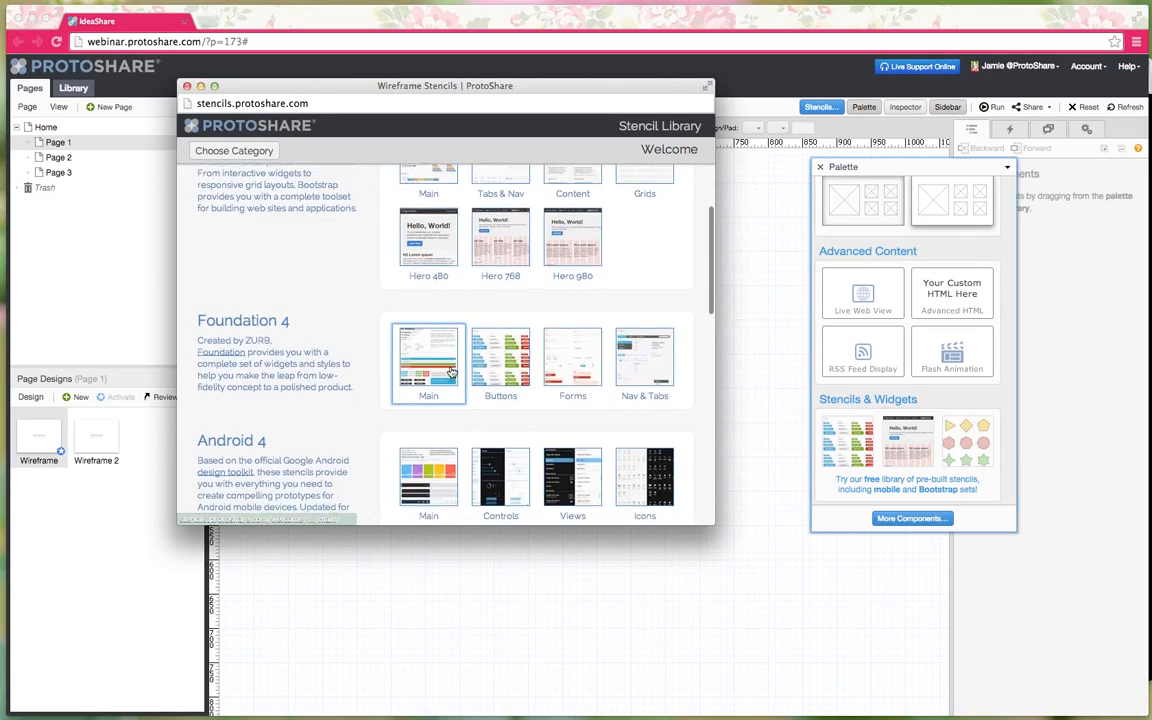
pyautogui.scroll(-5, 452, 372)
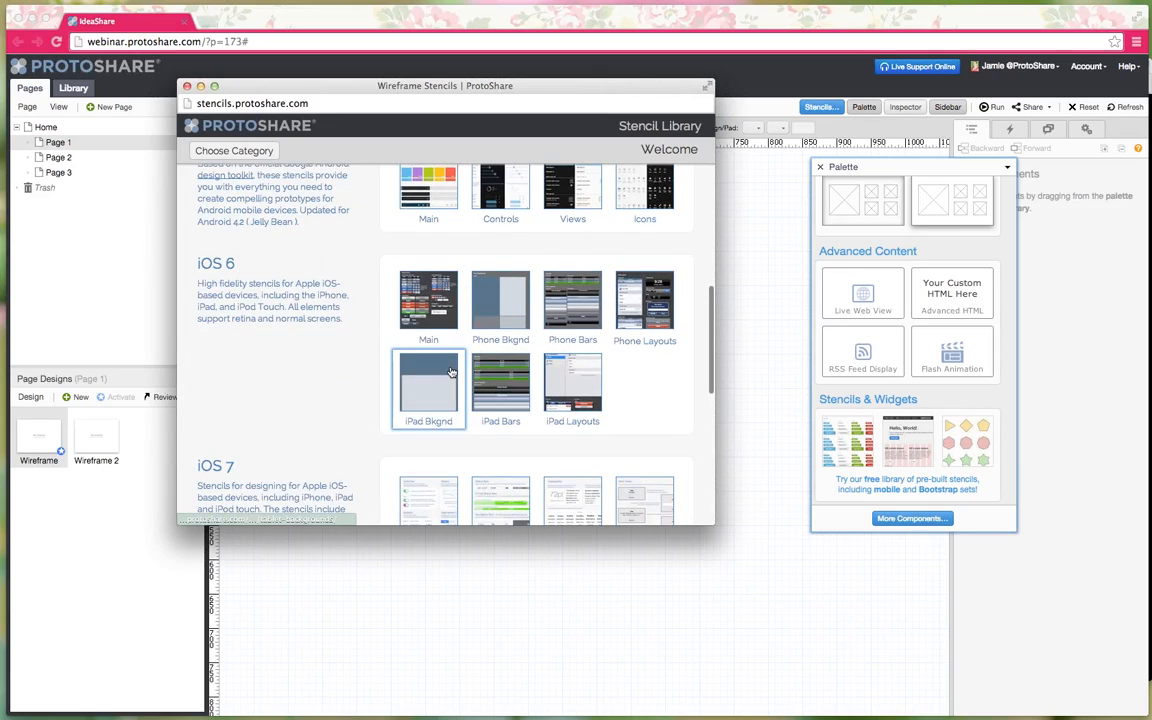
pyautogui.scroll(-11, 452, 372)
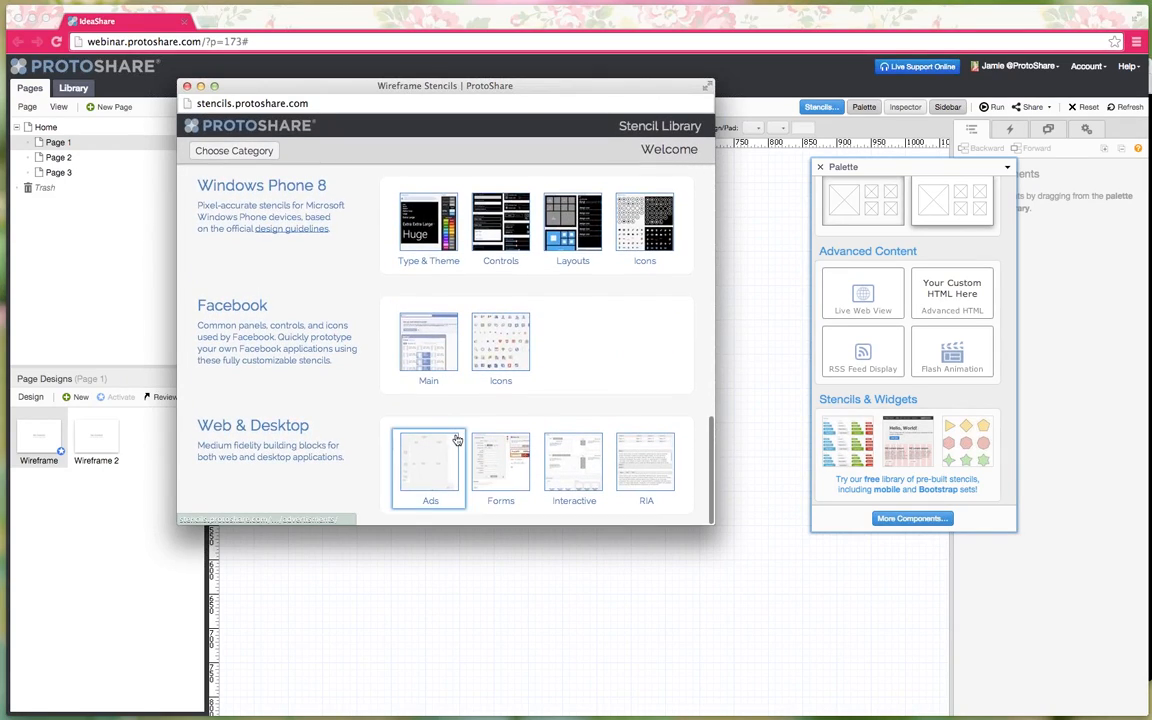
pyautogui.scroll(15, 457, 440)
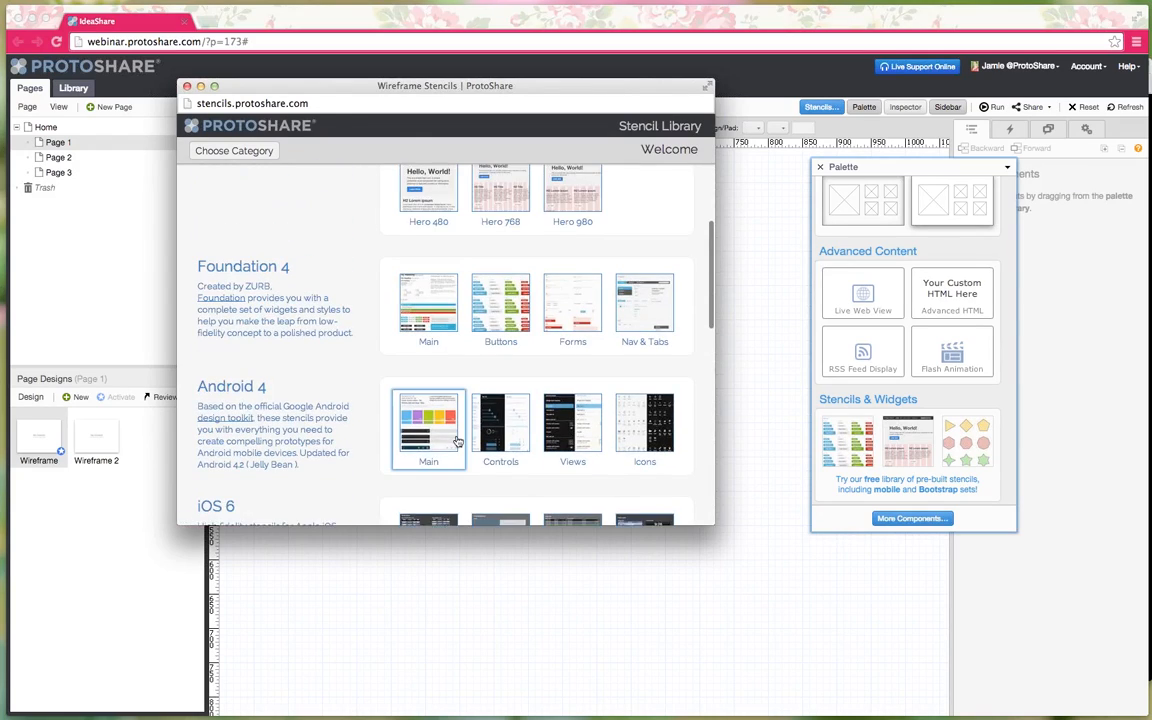
pyautogui.scroll(3, 457, 440)
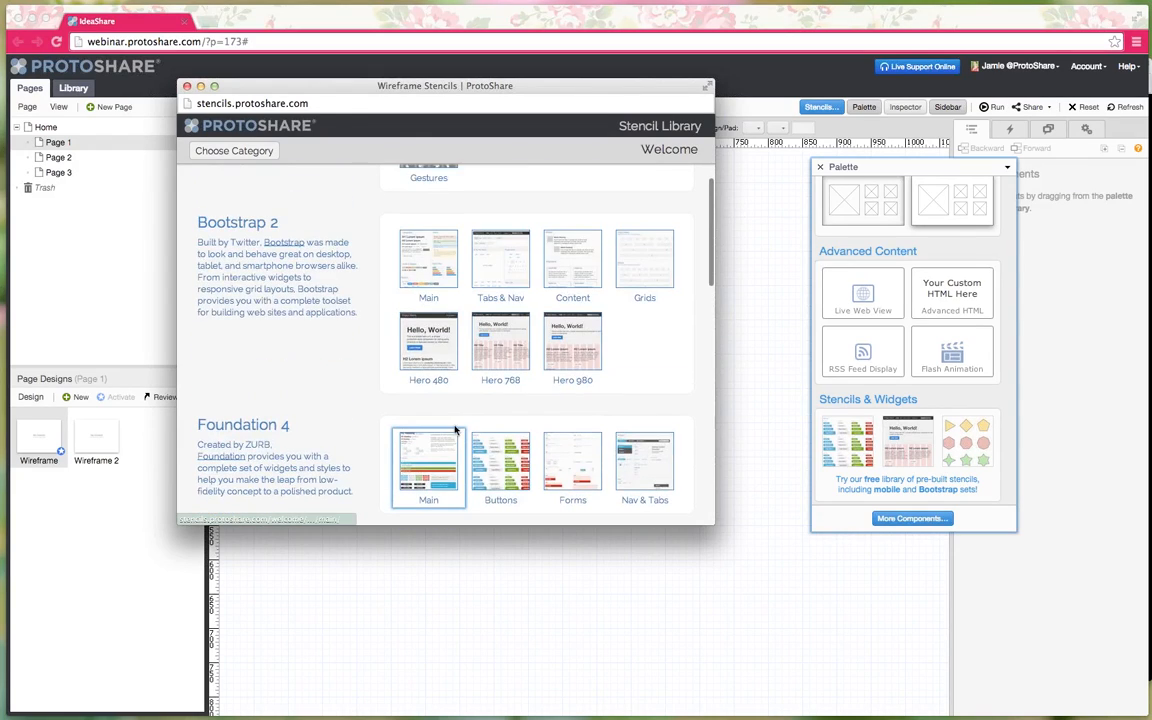
pyautogui.click(435, 271)
pyautogui.scroll(-5, 416, 280)
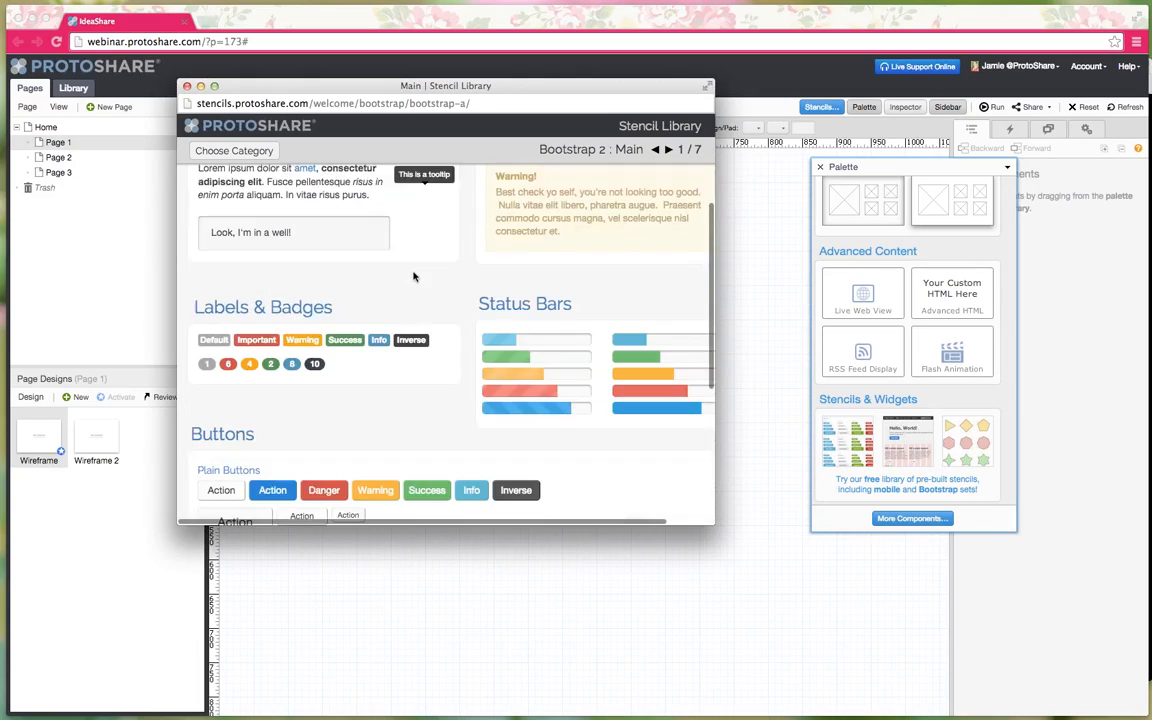
pyautogui.scroll(-2, 414, 276)
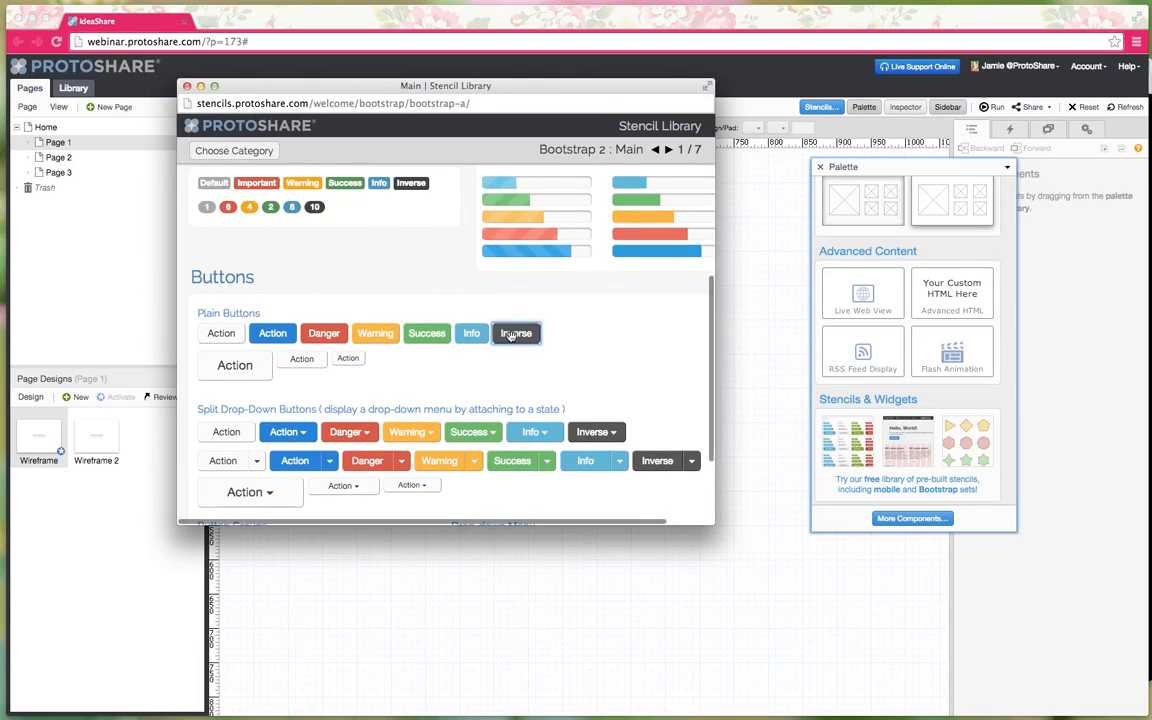
pyautogui.moveTo(515, 345); pyautogui.dragTo(256, 176)
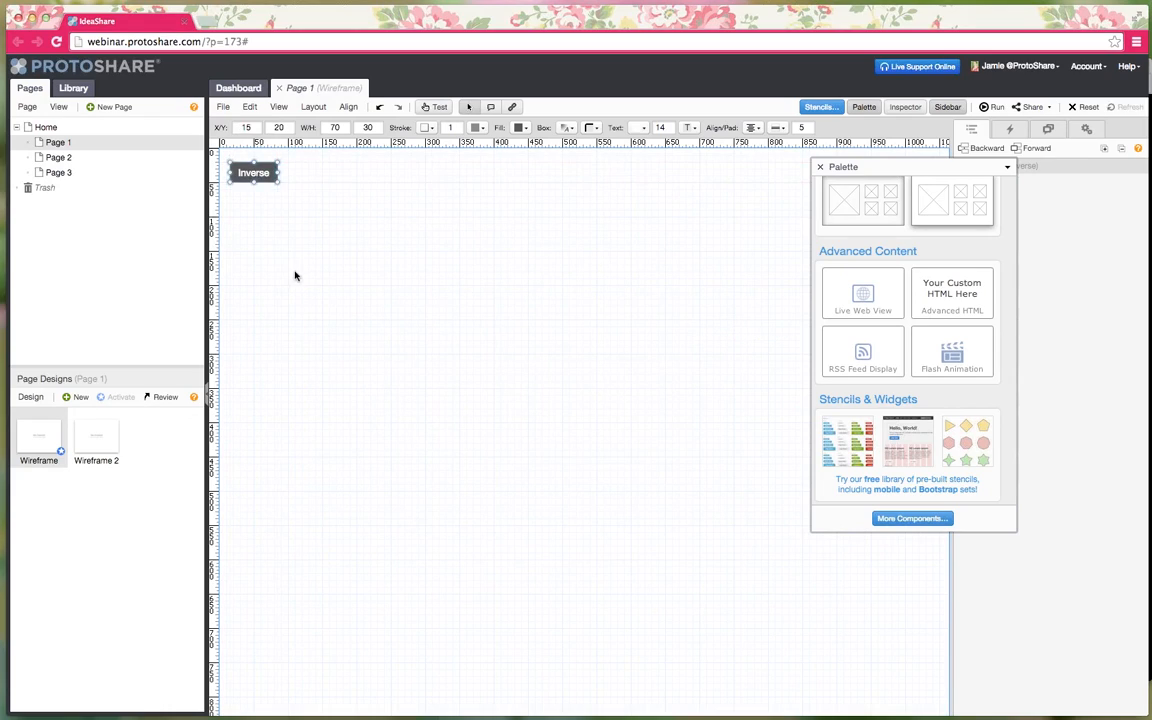
# - Place three image placeholders down the left side of the canvas
pyautogui.scroll(15, 900, 370)
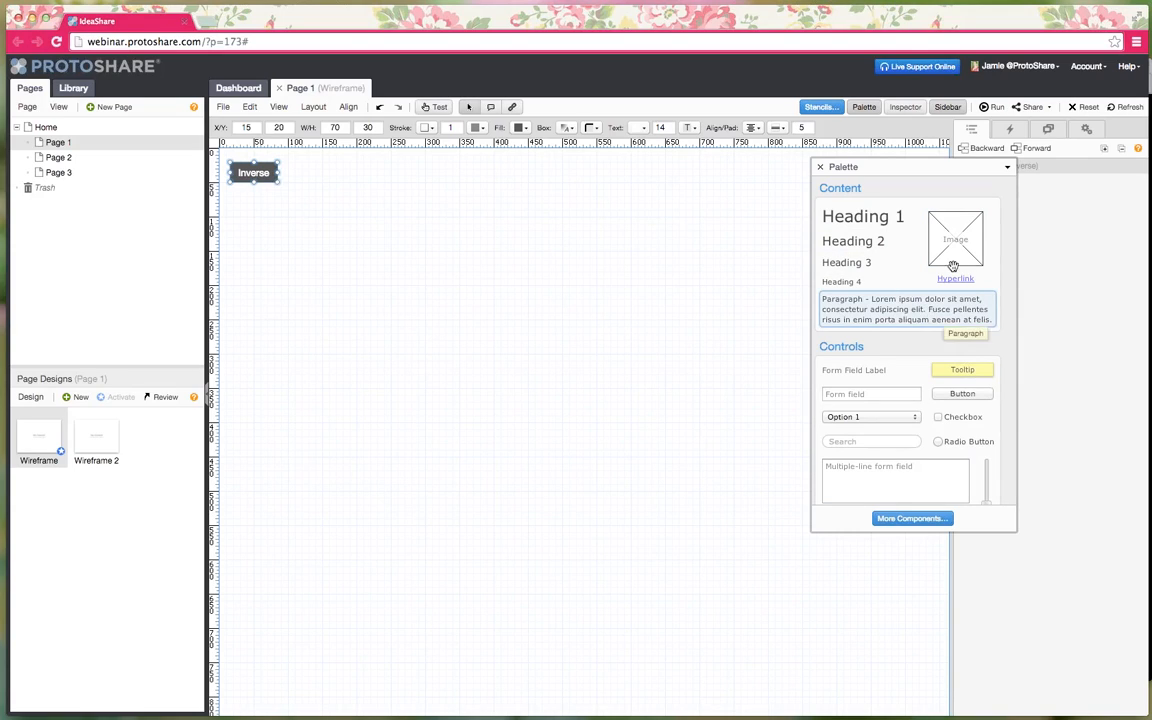
pyautogui.moveTo(957, 255); pyautogui.dragTo(262, 257)
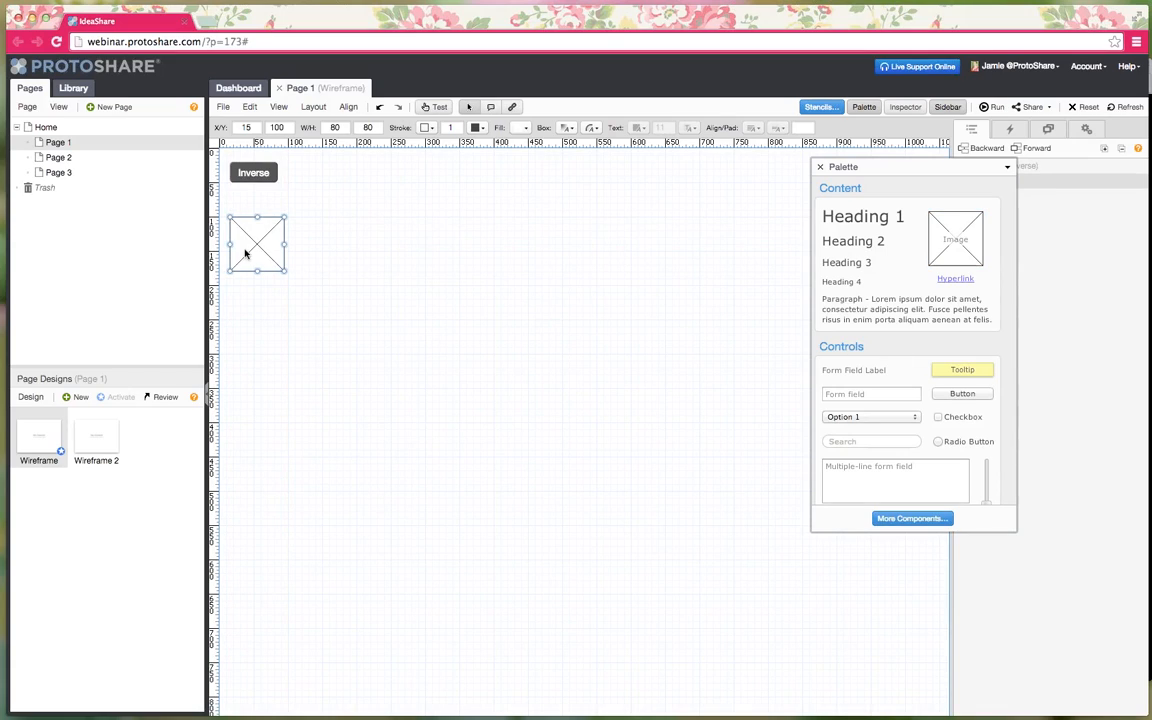
pyautogui.moveTo(973, 175); pyautogui.dragTo(254, 424)
pyautogui.scroll(-3, 861, 281)
pyautogui.scroll(4, 862, 280)
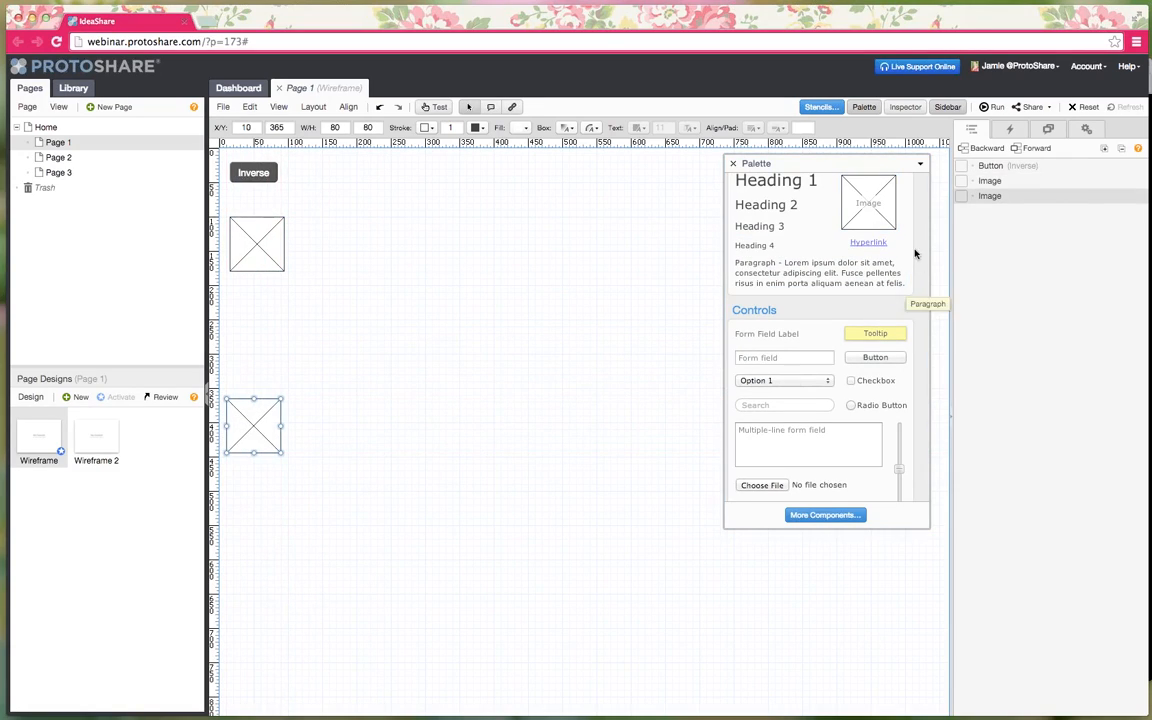
pyautogui.moveTo(862, 225); pyautogui.dragTo(250, 619)
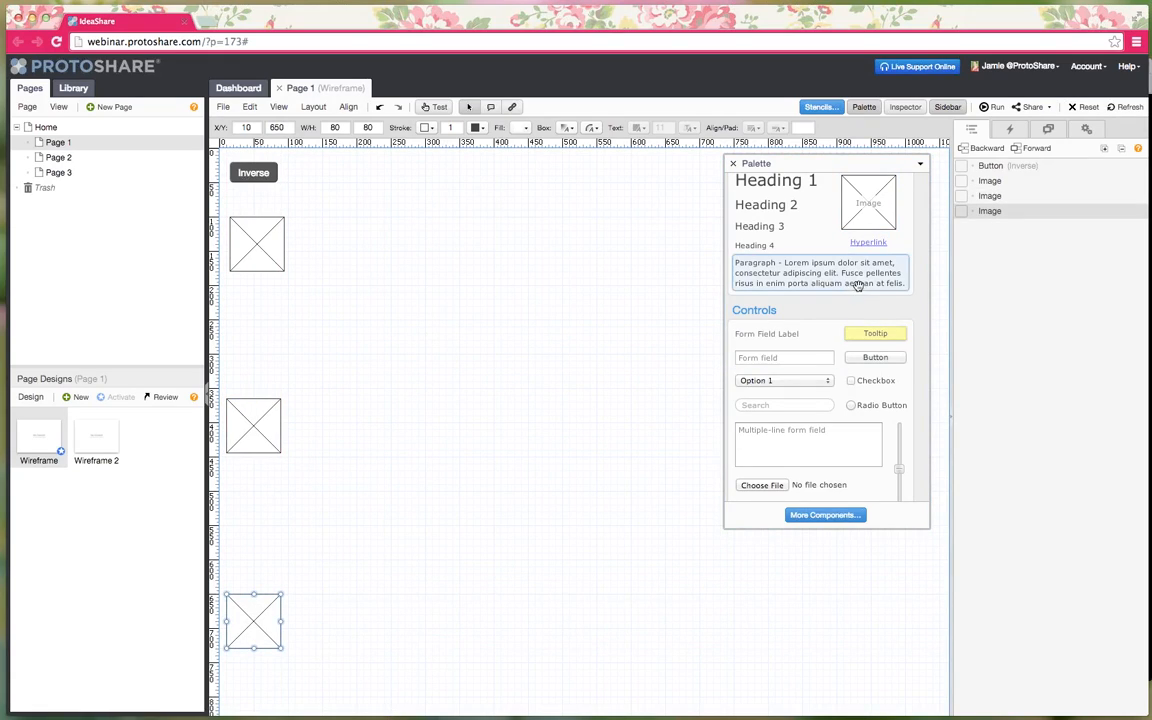
# - Add a Lorem ipsum paragraph and a horizontal page navigation bar at the top, then close the palette
pyautogui.moveTo(866, 272); pyautogui.dragTo(362, 265)
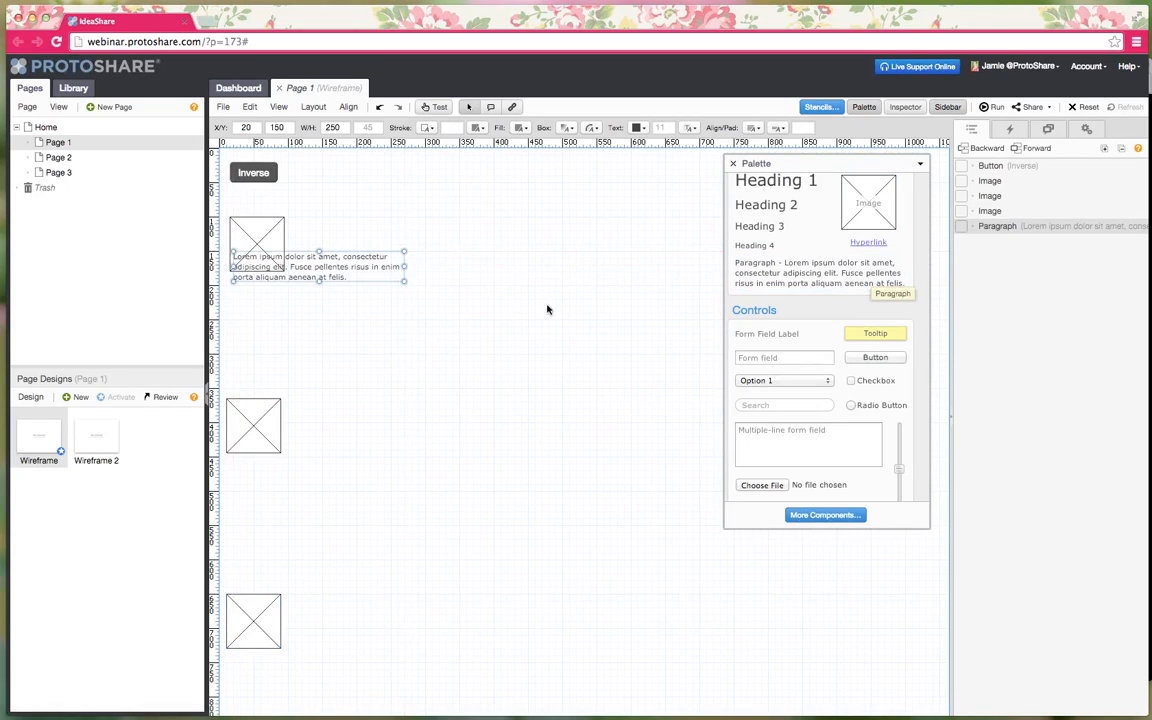
pyautogui.scroll(-5, 830, 377)
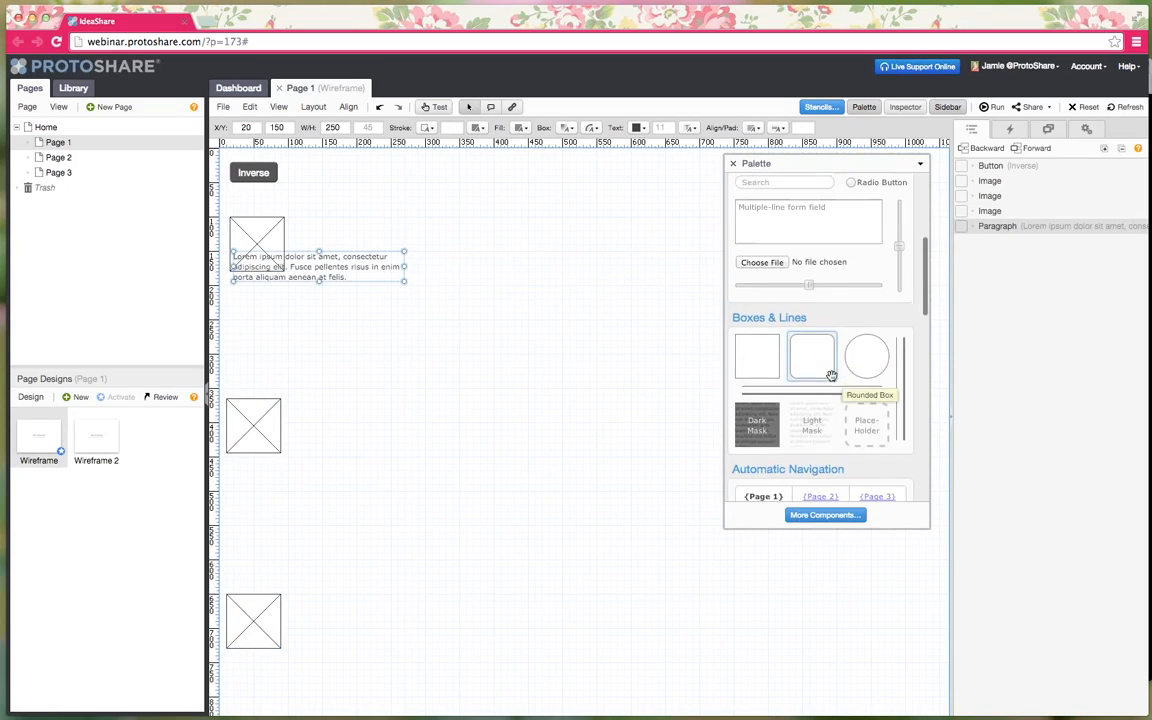
pyautogui.moveTo(836, 362); pyautogui.dragTo(643, 186)
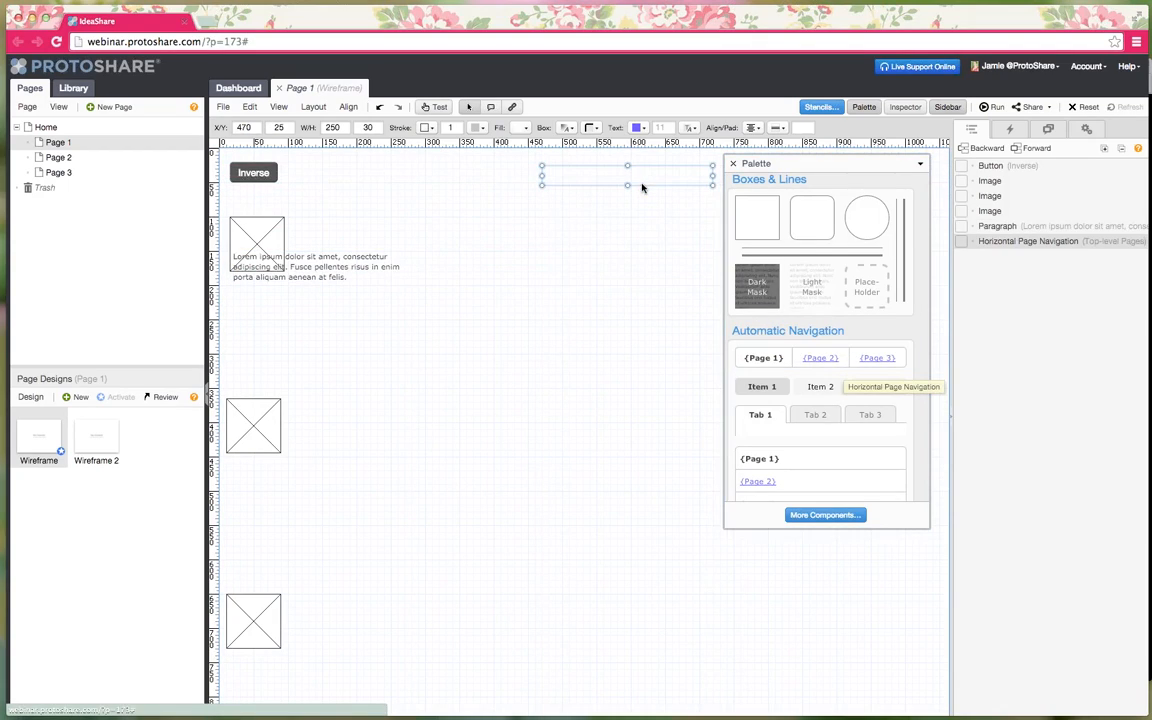
pyautogui.click(734, 164)
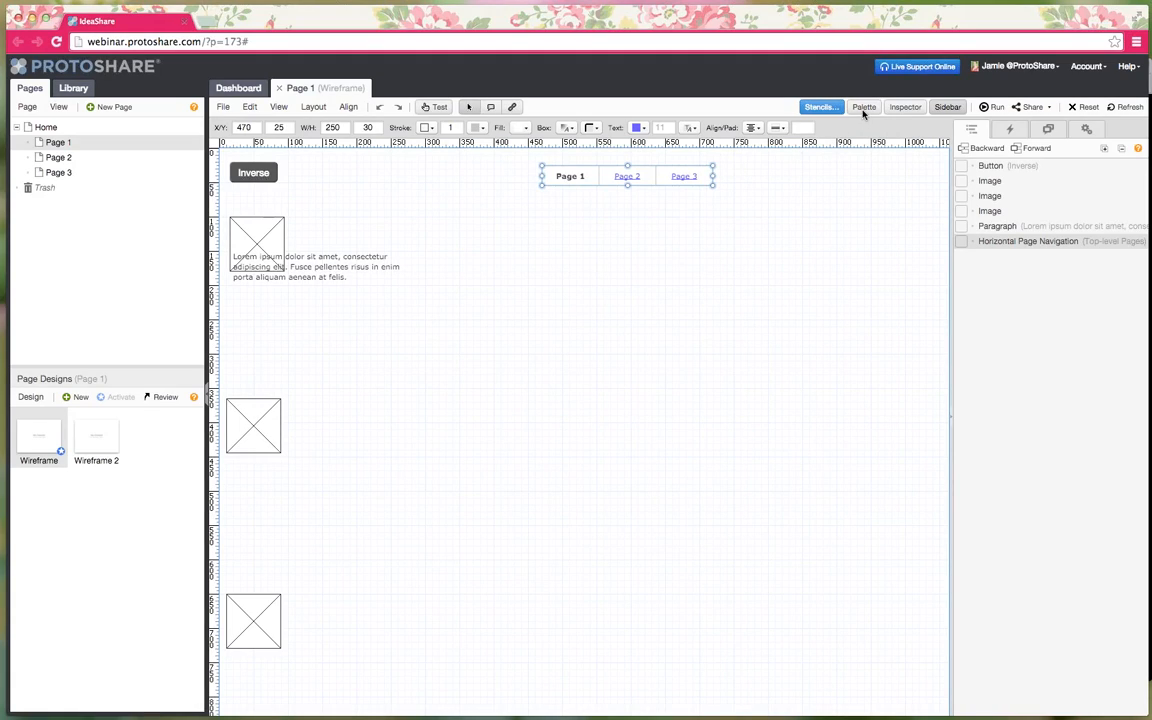
# - Move the navigation bar toward the right edge and enlarge the Inverse button to 190×45
pyautogui.click(653, 268)
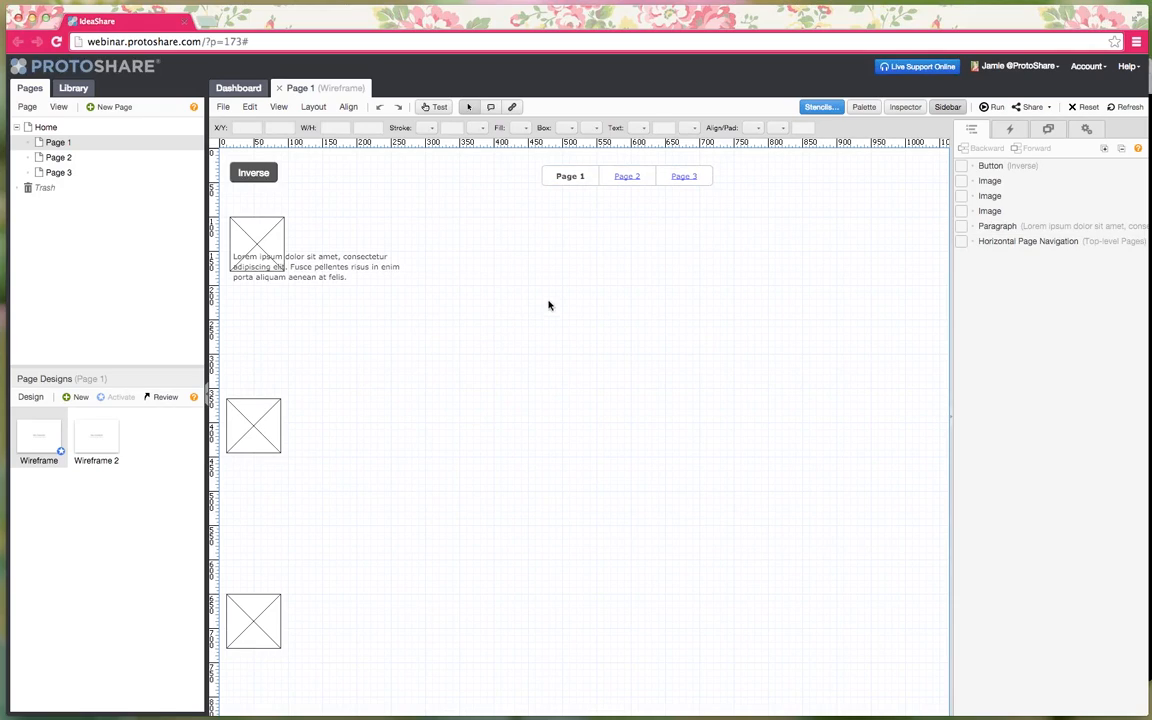
pyautogui.click(1021, 166)
pyautogui.click(1016, 196)
pyautogui.click(1010, 211)
pyautogui.click(1000, 226)
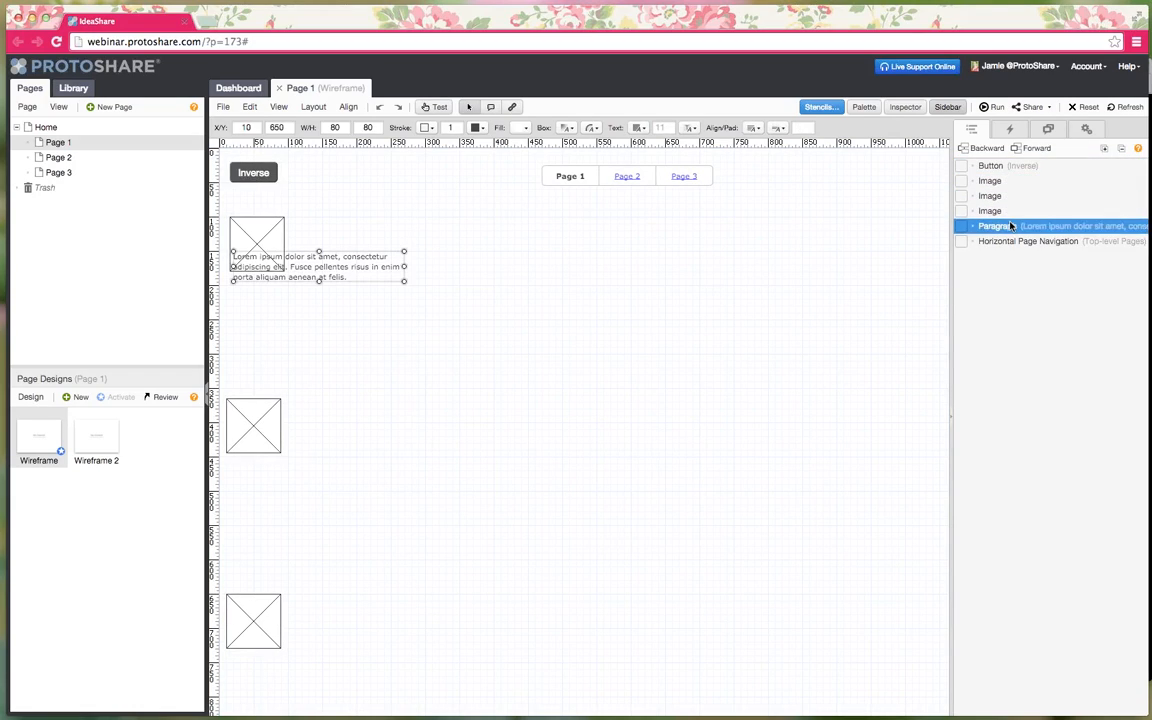
pyautogui.click(1016, 242)
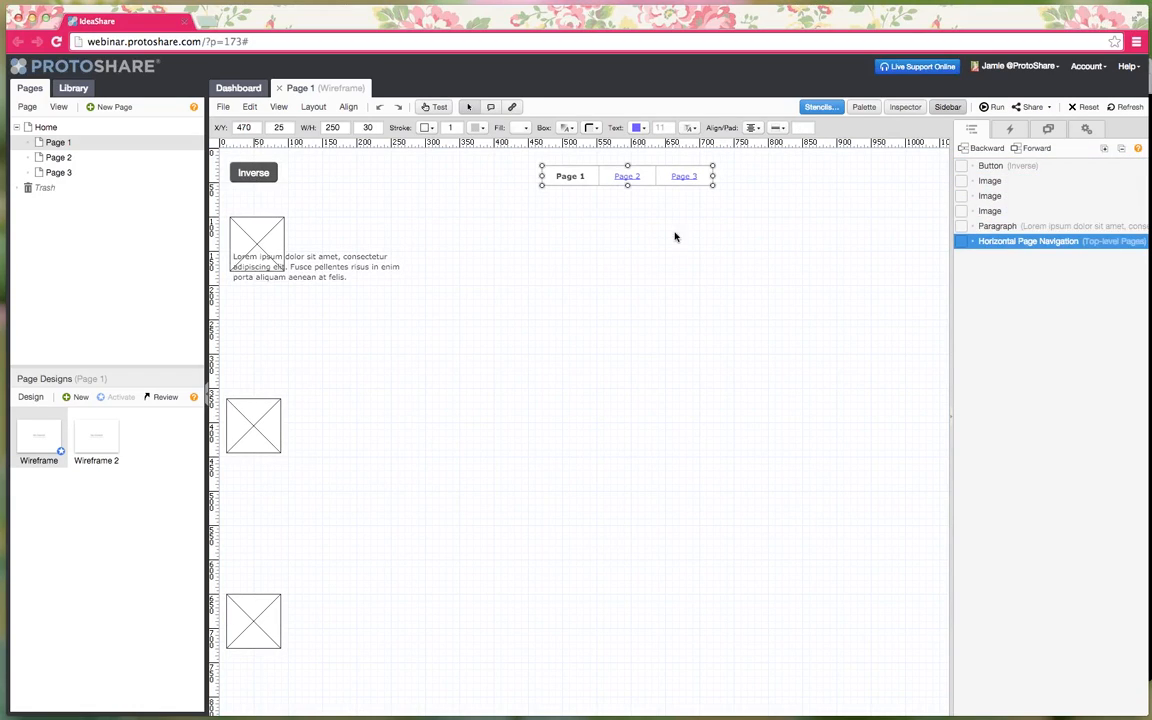
pyautogui.click(706, 255)
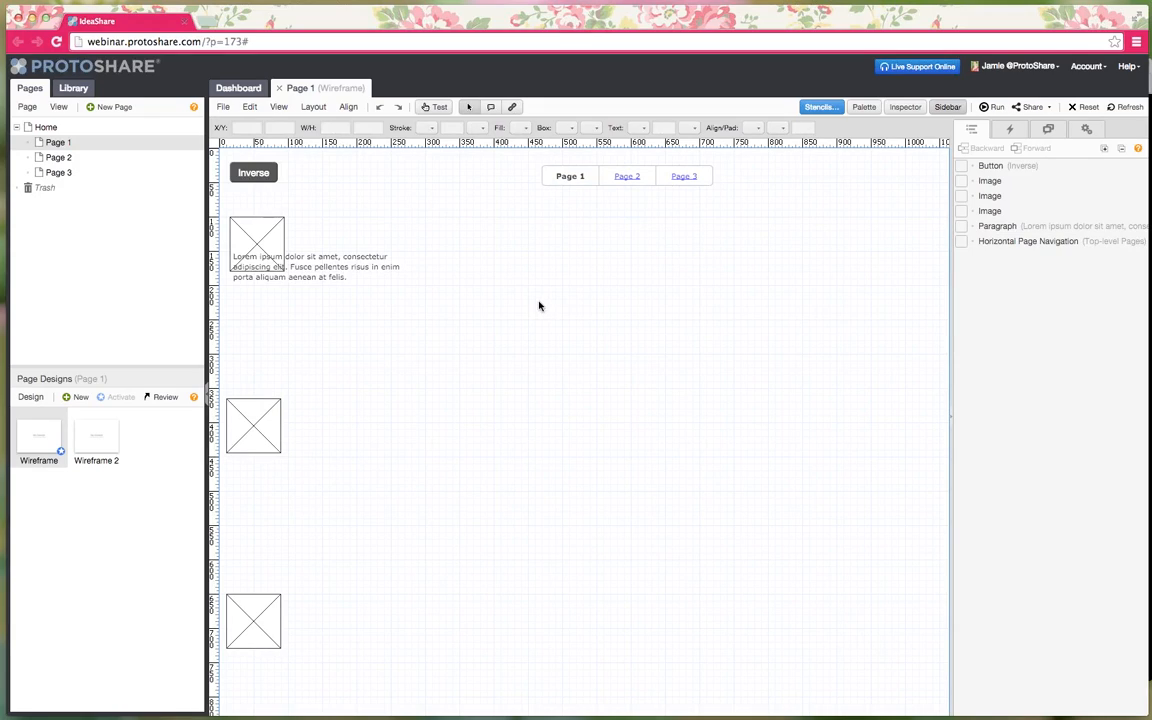
pyautogui.moveTo(620, 178); pyautogui.dragTo(777, 173)
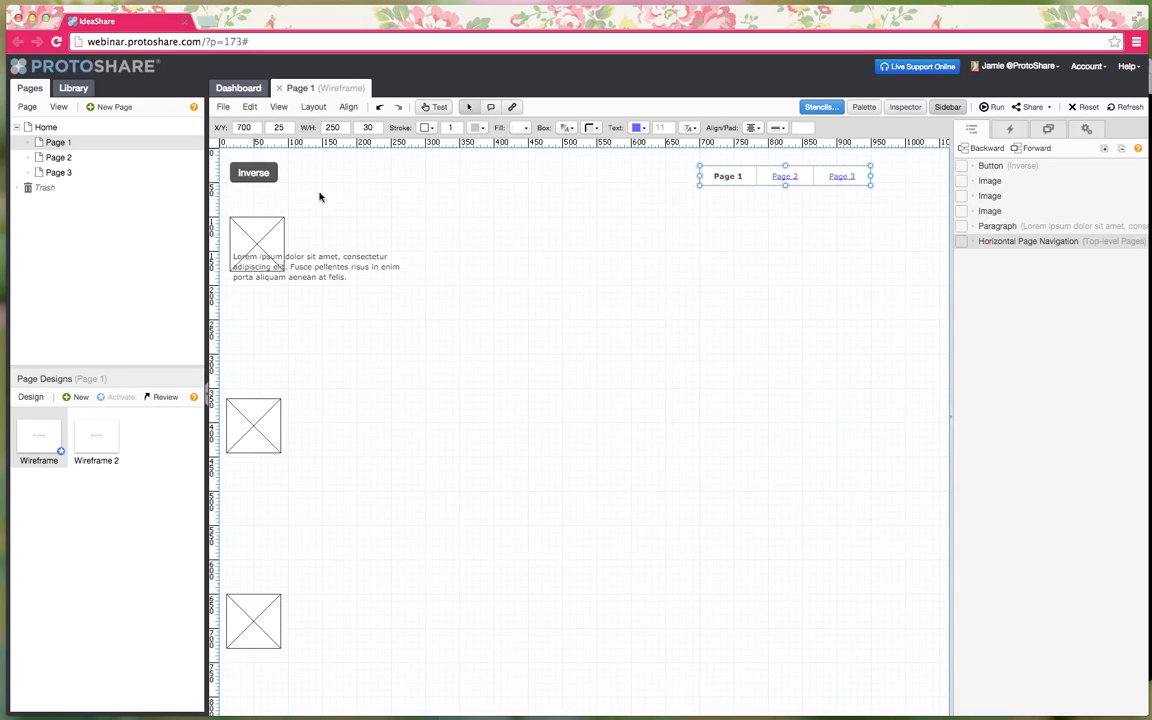
pyautogui.click(261, 178)
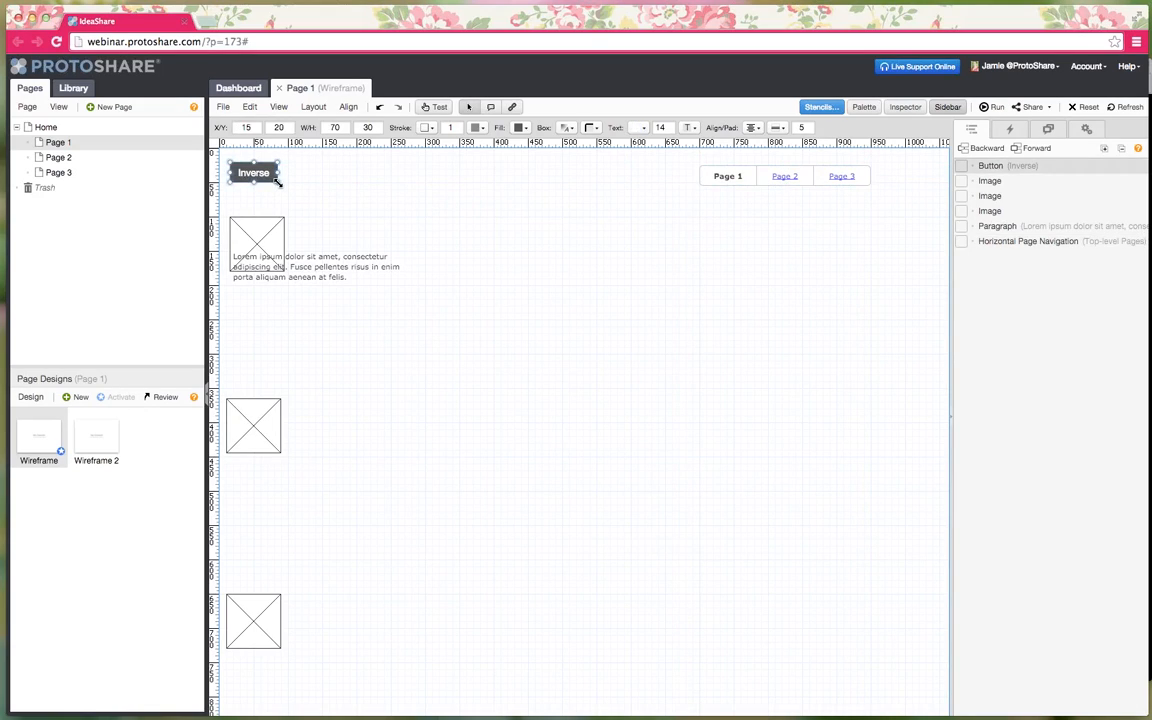
pyautogui.moveTo(278, 183); pyautogui.dragTo(361, 195)
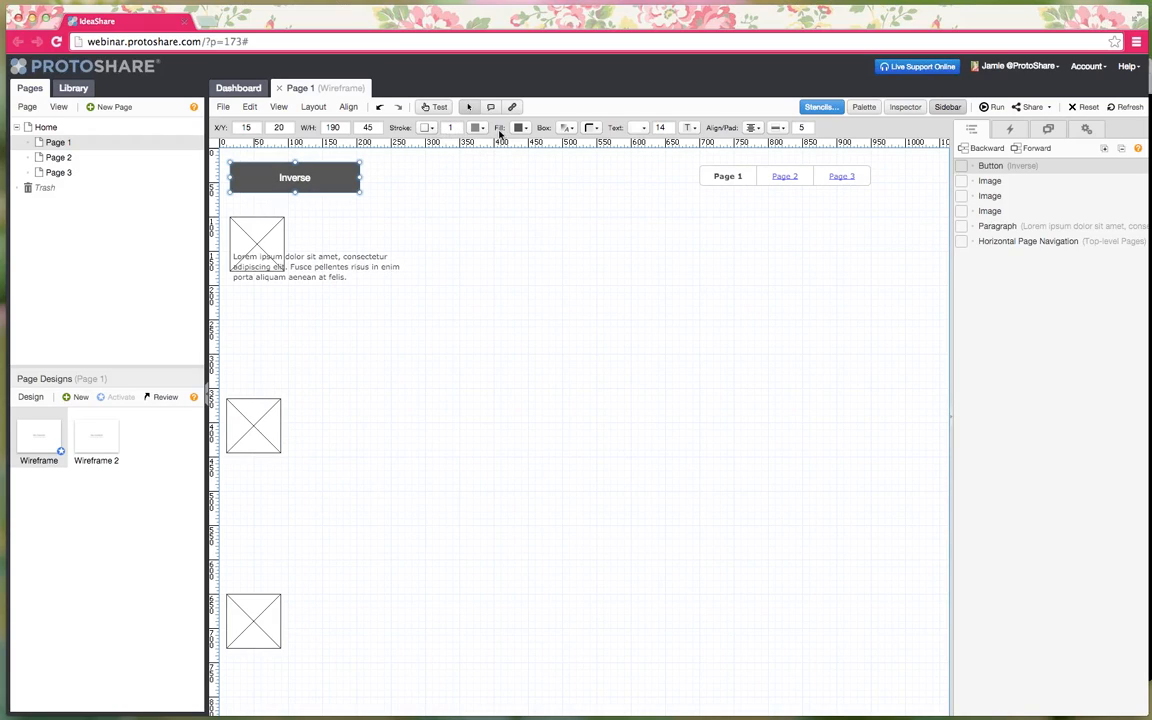
# - Resize the navigation bar to 340×40 at X 610, leaving border and corner options unchanged
pyautogui.click(713, 180)
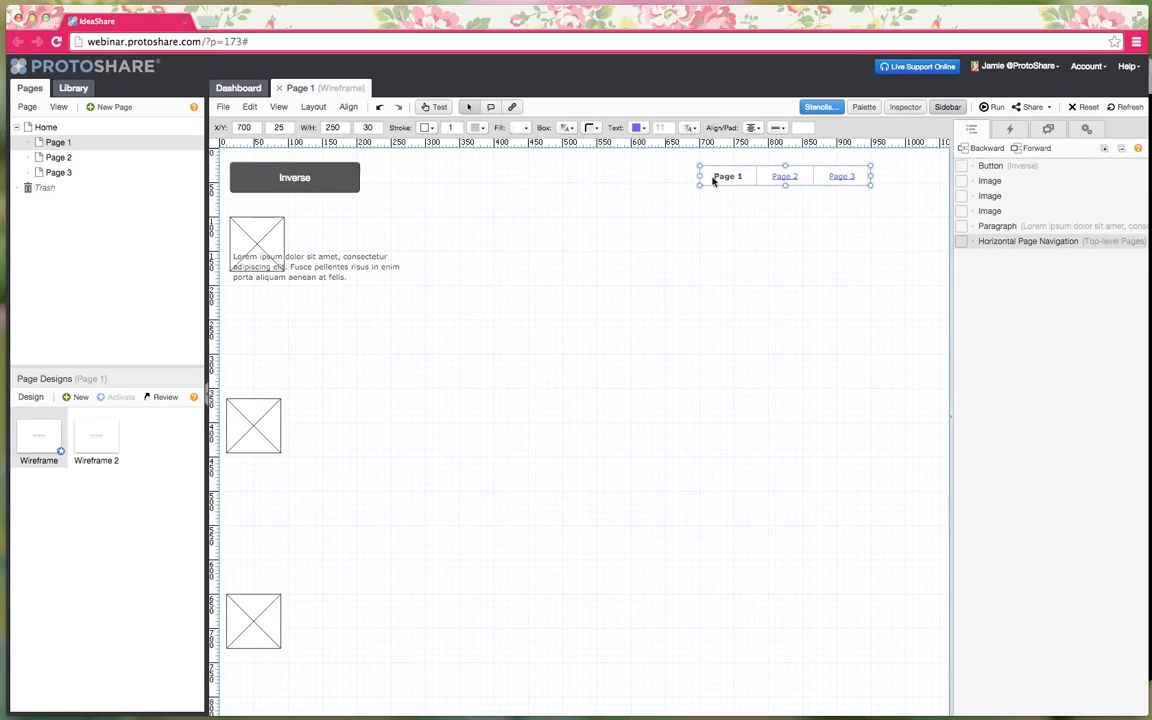
pyautogui.moveTo(700, 185); pyautogui.dragTo(637, 192)
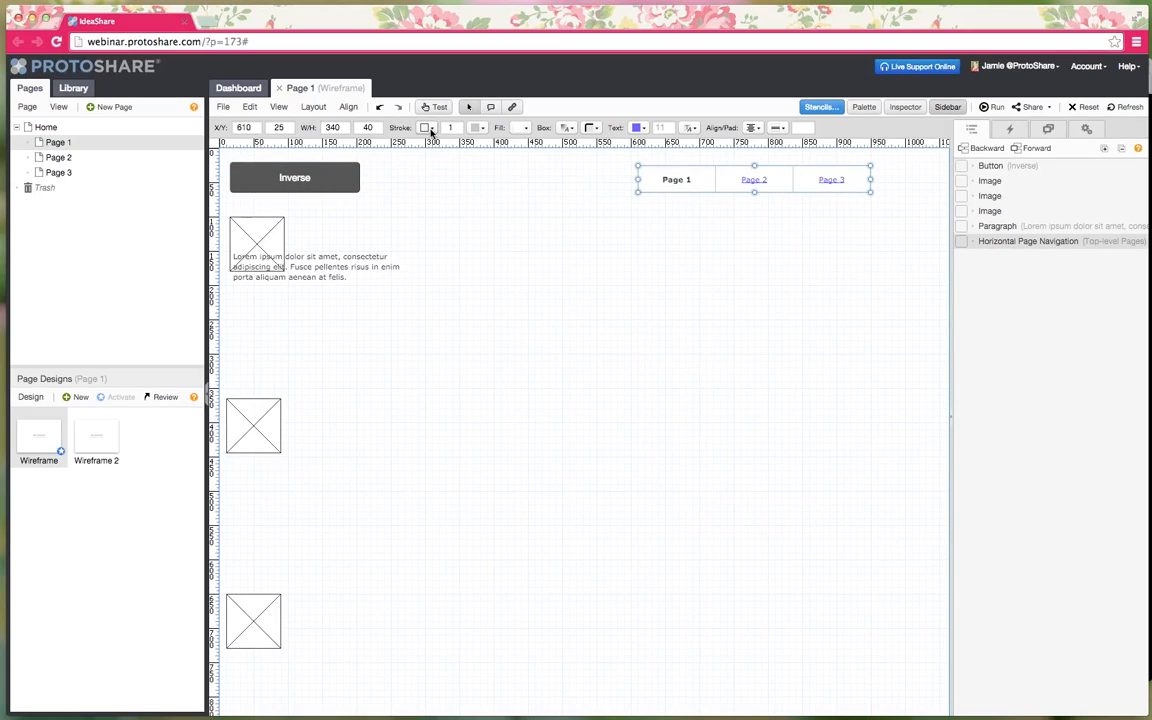
pyautogui.click(431, 130)
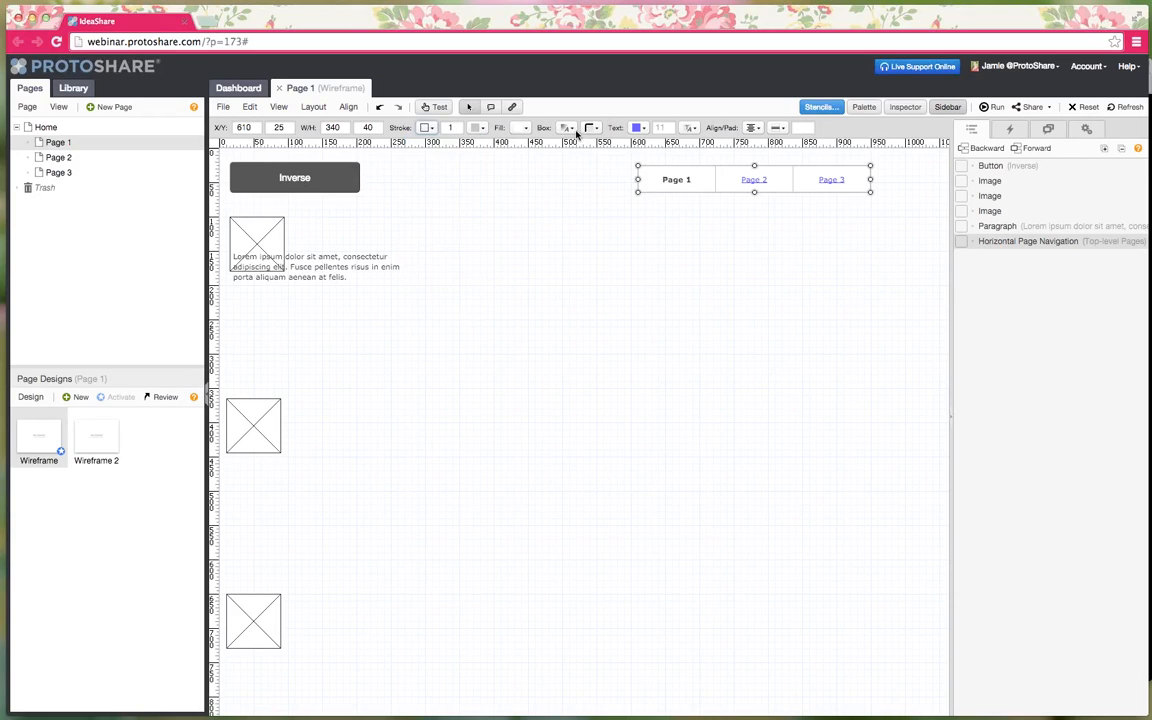
pyautogui.click(592, 128)
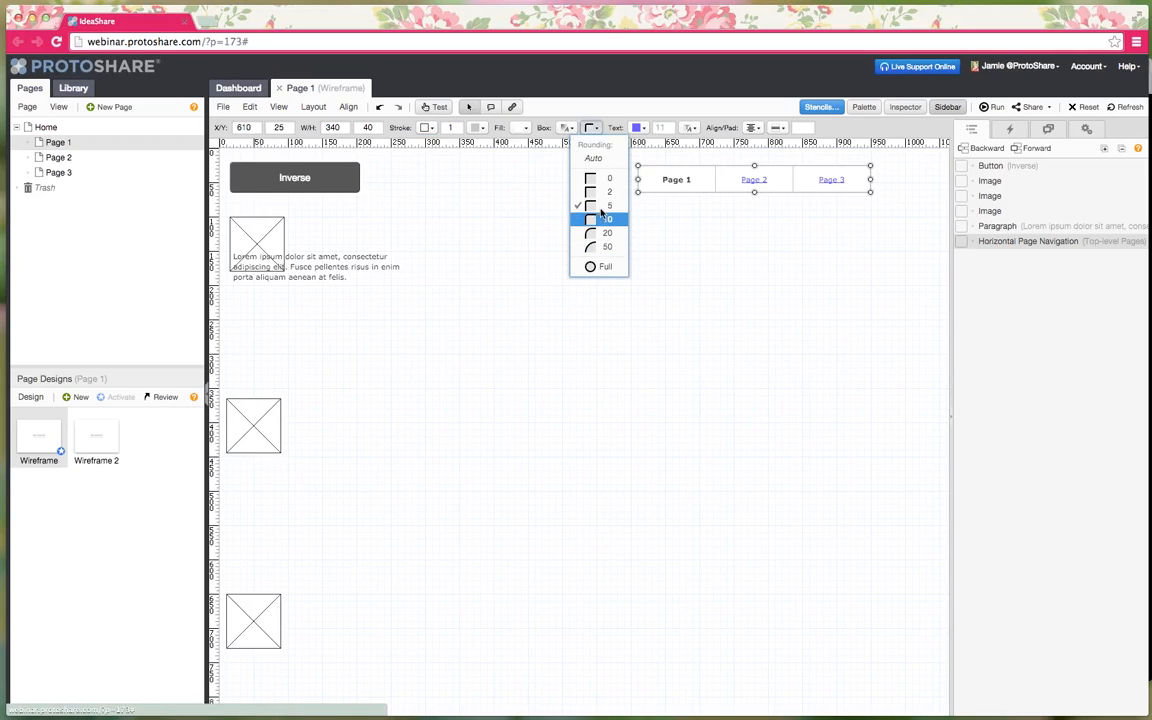
pyautogui.click(636, 112)
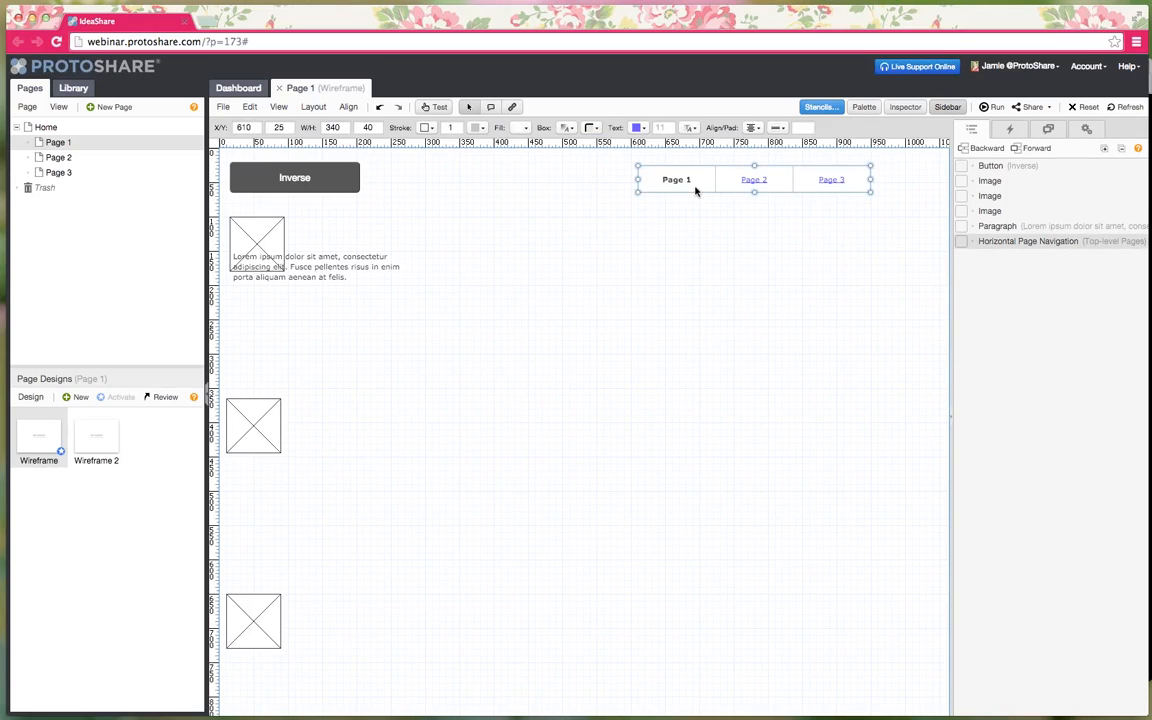
# - Nudge the navigation bar up and stretch the first image across the page width
pyautogui.moveTo(687, 185); pyautogui.dragTo(687, 179)
pyautogui.click(279, 268)
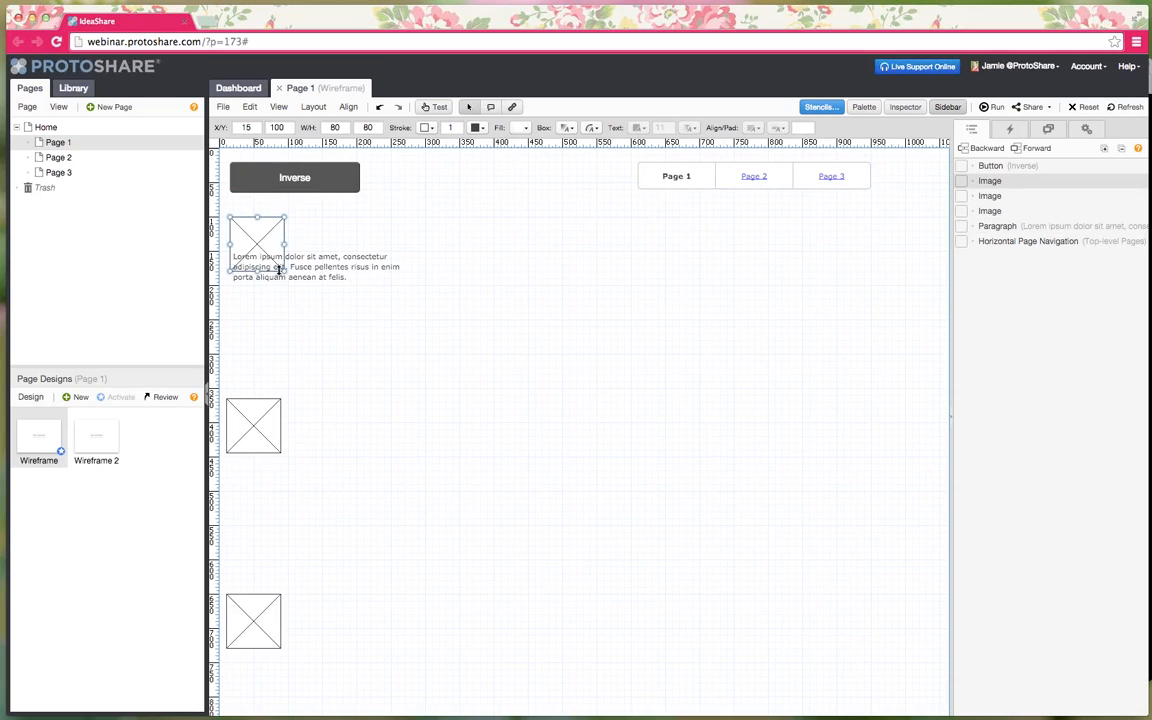
pyautogui.moveTo(319, 302); pyautogui.dragTo(869, 396)
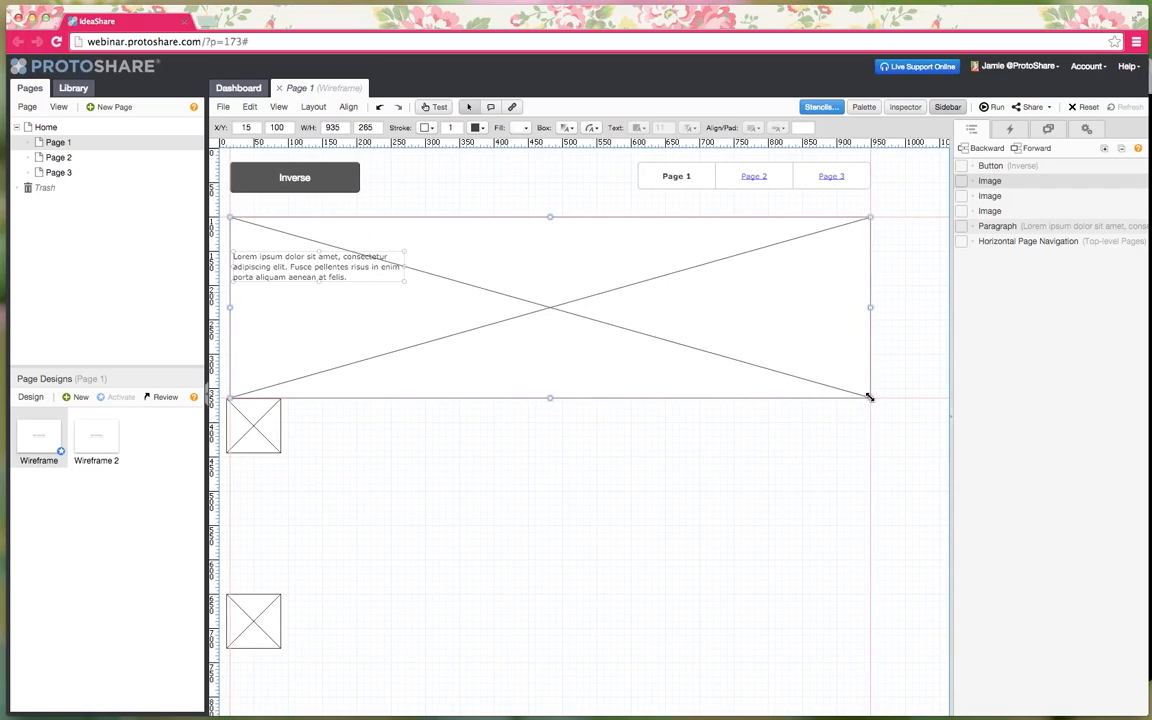
# - Move the Lorem ipsum paragraph onto the large image, set font size 23, and widen it to four lines
pyautogui.click(290, 267)
pyautogui.moveTo(290, 267); pyautogui.dragTo(306, 266)
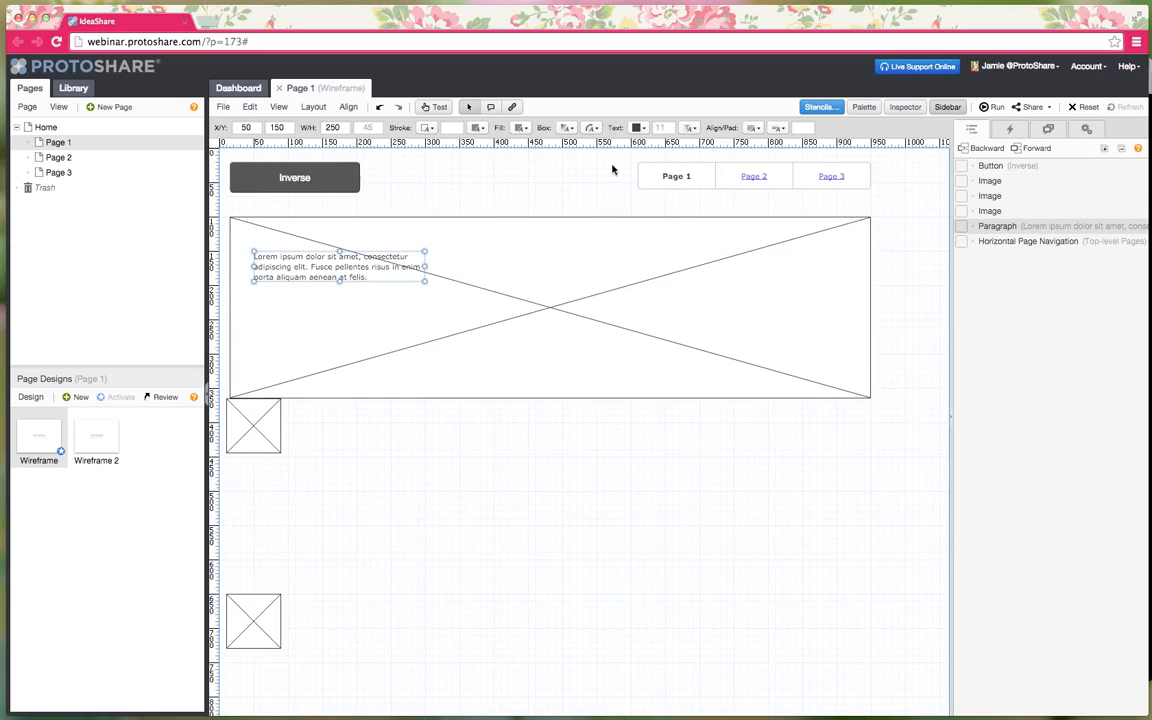
pyautogui.click(671, 127)
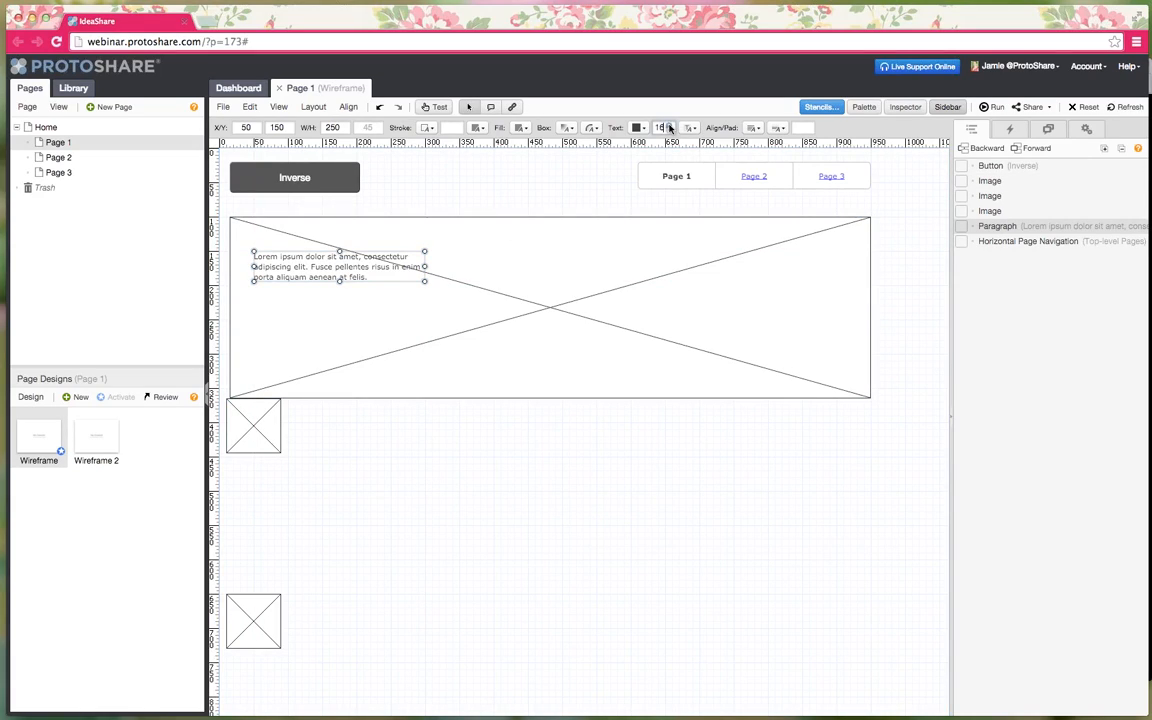
pyautogui.click(671, 127)
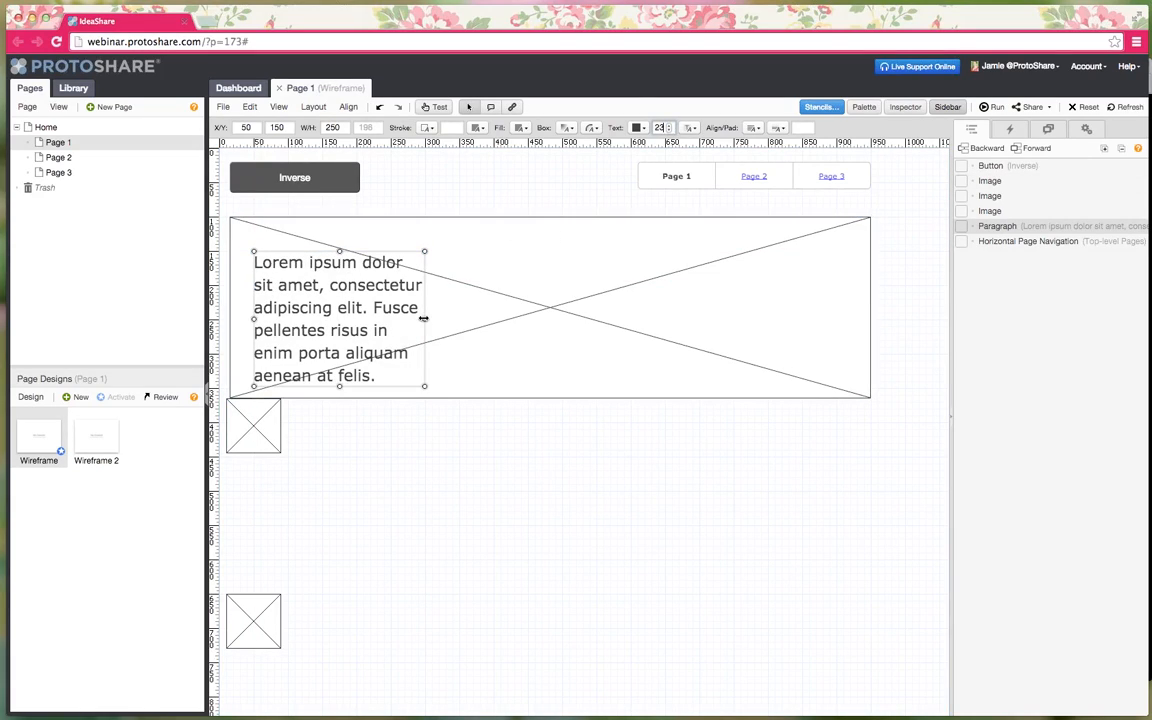
pyautogui.moveTo(424, 318); pyautogui.dragTo(506, 333)
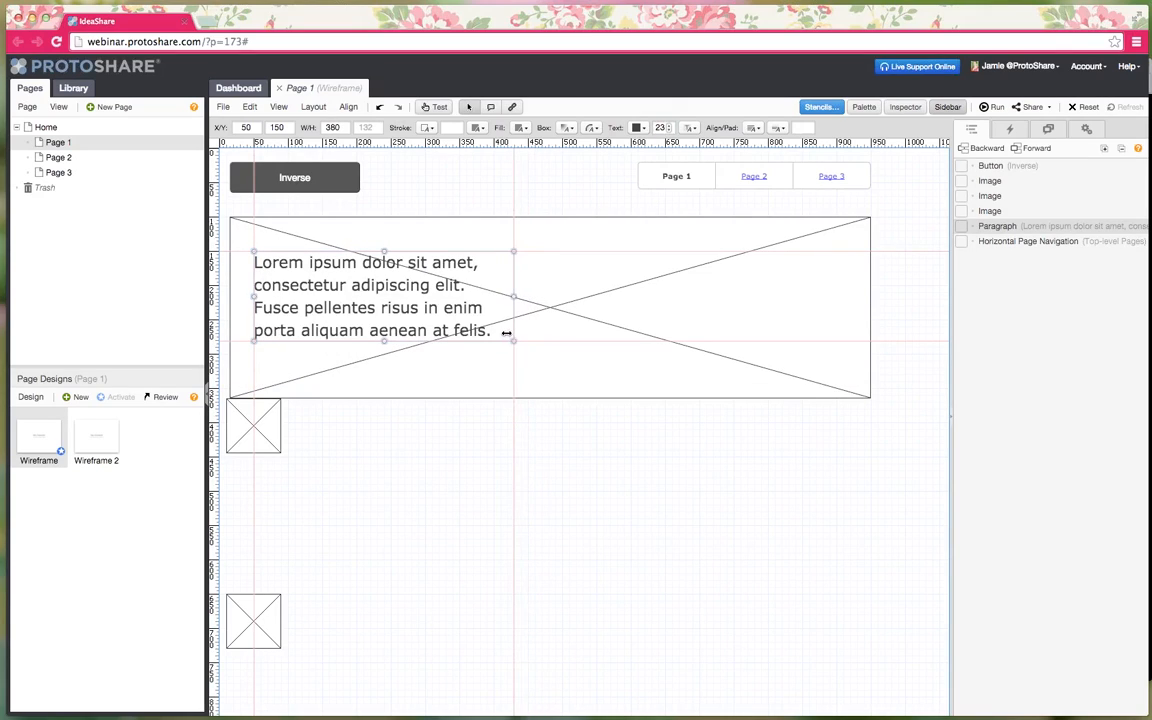
# - Lower the second image, make the large image taller, and enlarge the small image to full width at X 20, Y 730, 925×325
pyautogui.moveTo(239, 424); pyautogui.dragTo(244, 472)
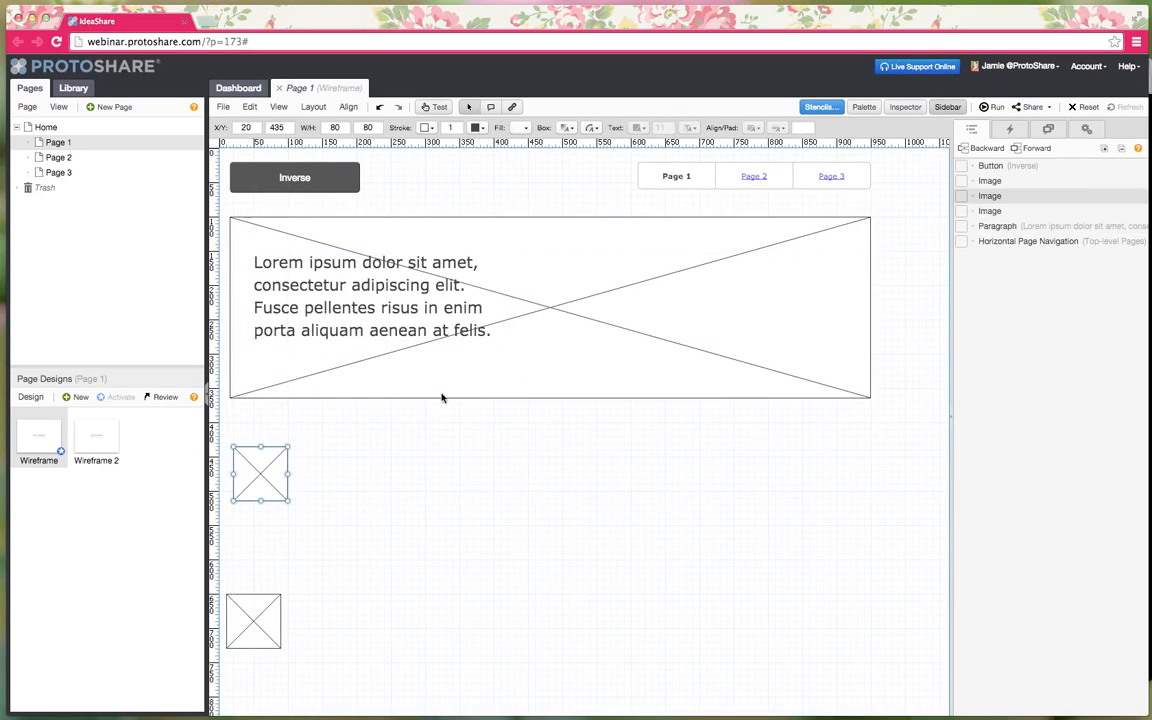
pyautogui.click(545, 398)
pyautogui.moveTo(549, 398); pyautogui.dragTo(553, 445)
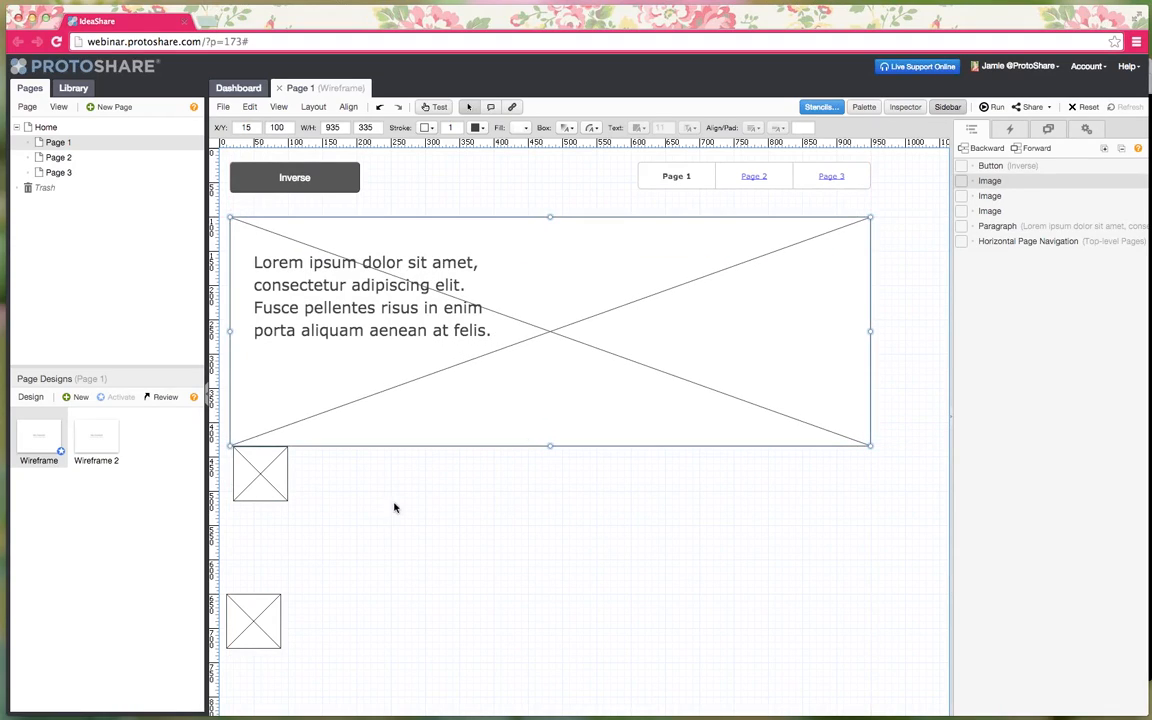
pyautogui.click(285, 497)
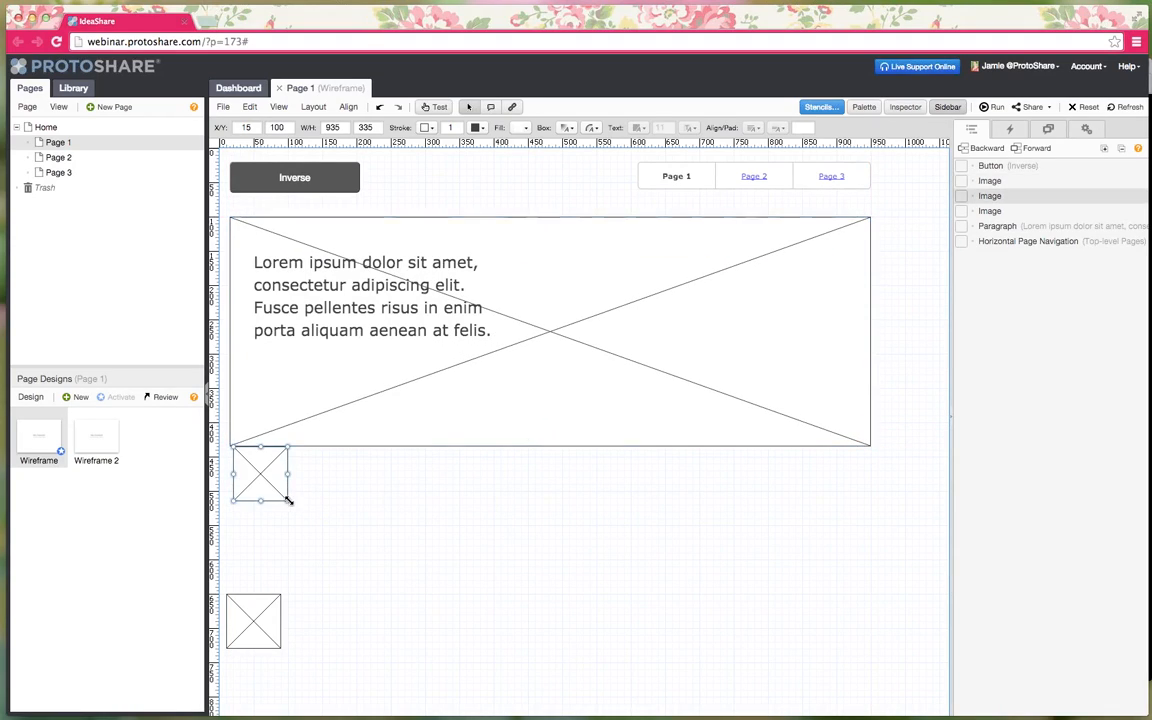
pyautogui.moveTo(285, 497); pyautogui.dragTo(870, 586)
pyautogui.moveTo(254, 572); pyautogui.dragTo(867, 665)
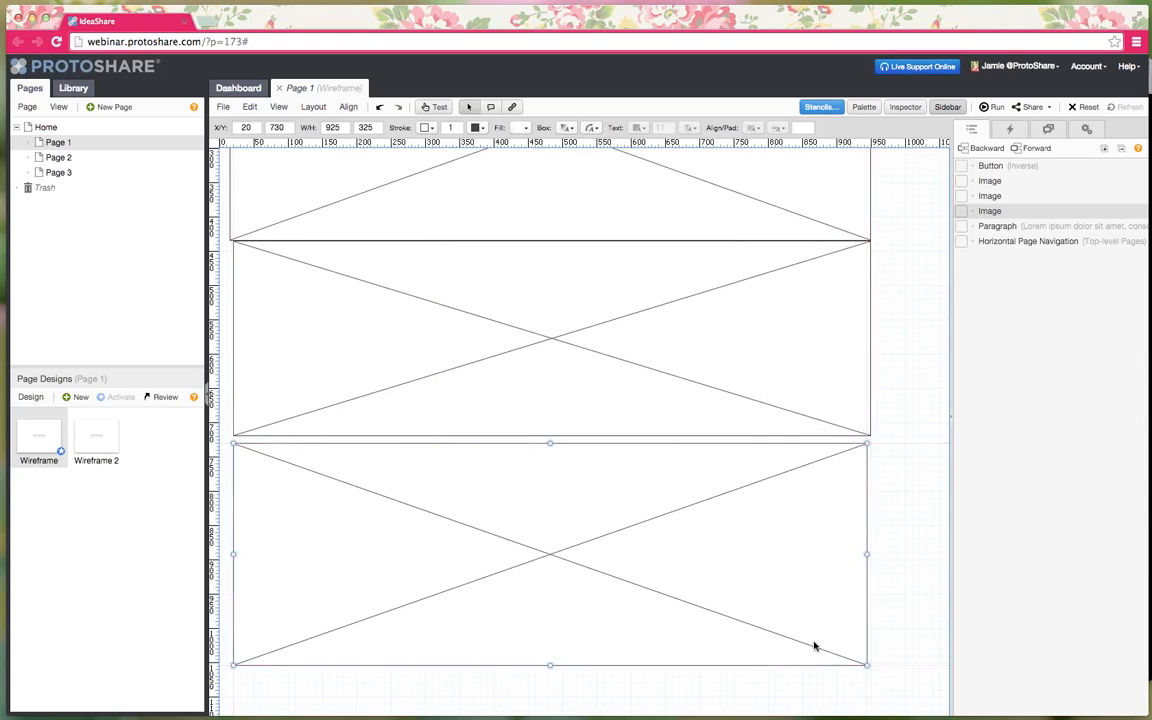
# - Reopen the component palette and move it aside
pyautogui.scroll(4, 815, 646)
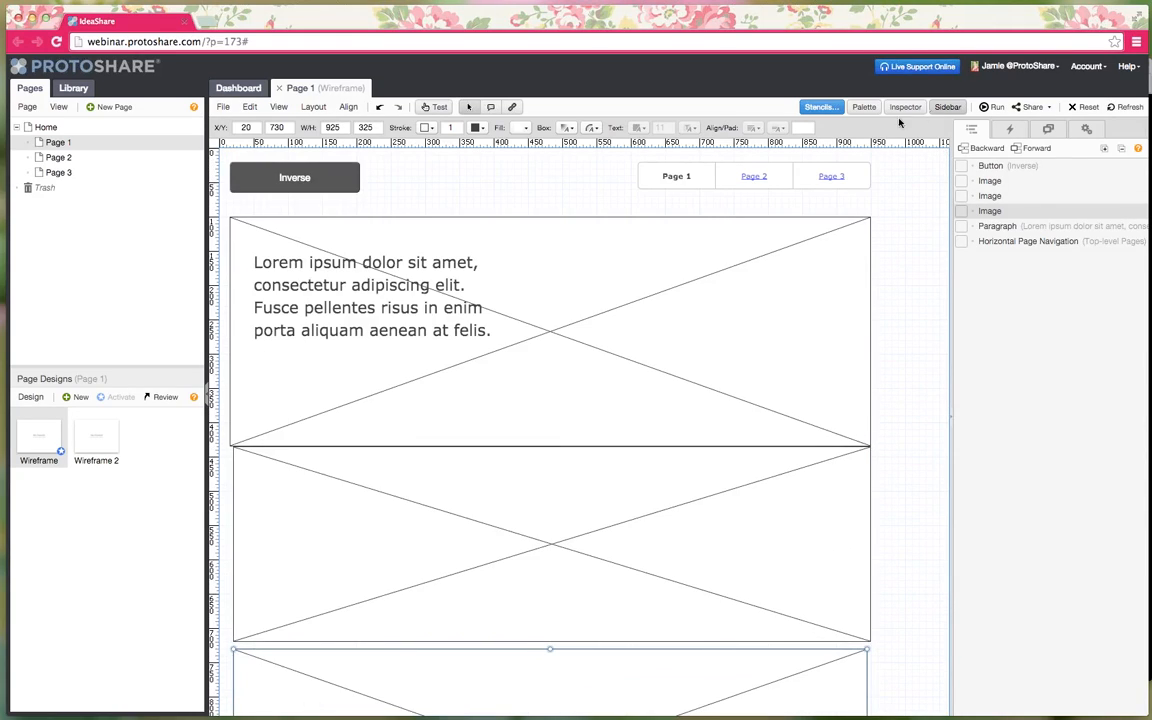
pyautogui.click(871, 109)
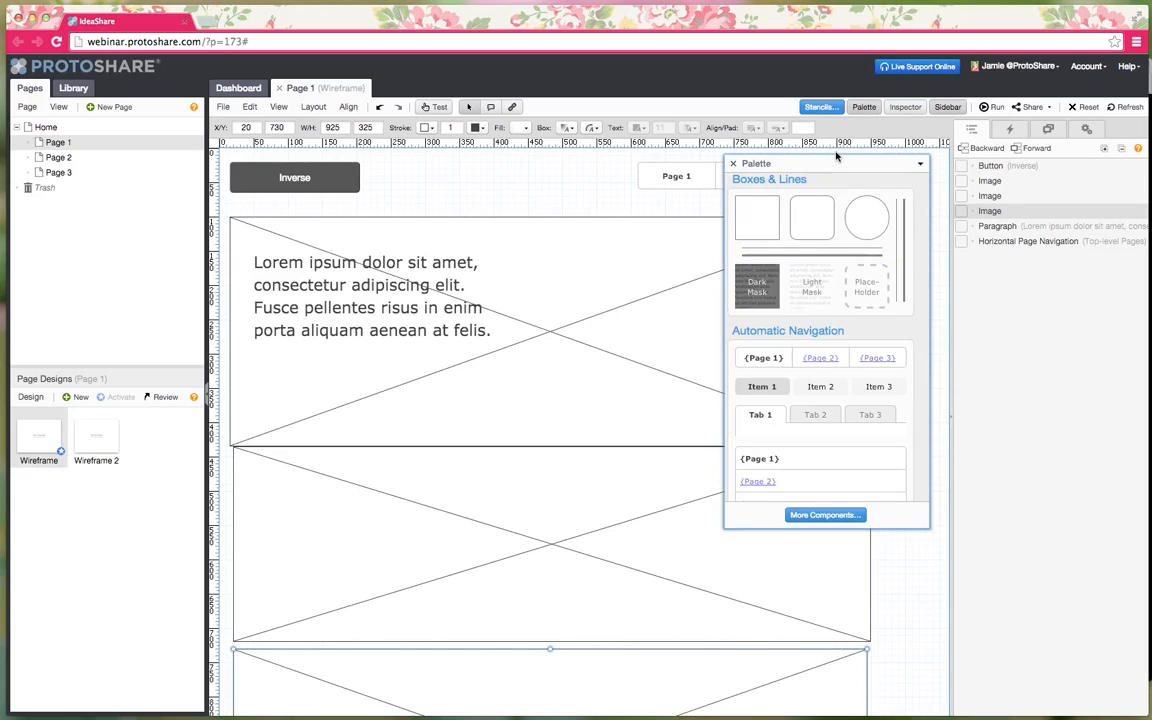
pyautogui.moveTo(834, 164); pyautogui.dragTo(908, 270)
# - Add an image placeholder beside the paragraph at X 540, Y 140, sized 305×210
pyautogui.scroll(-3, 940, 404)
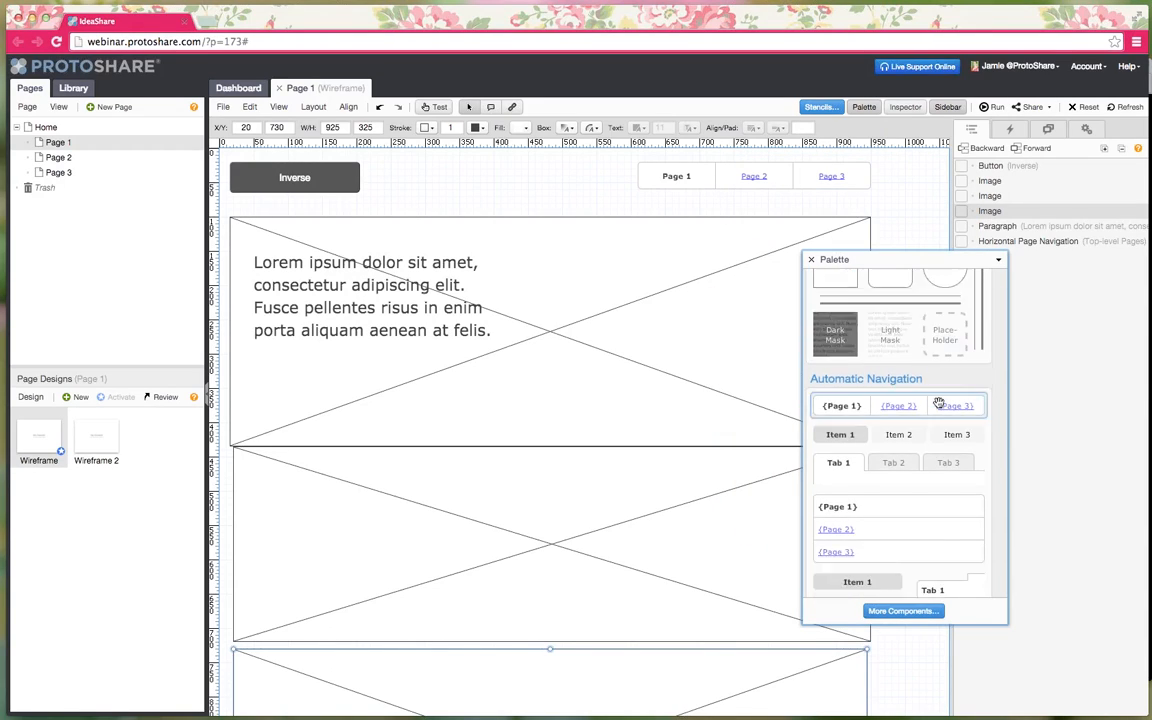
pyautogui.scroll(5, 938, 404)
pyautogui.moveTo(946, 335); pyautogui.dragTo(797, 389)
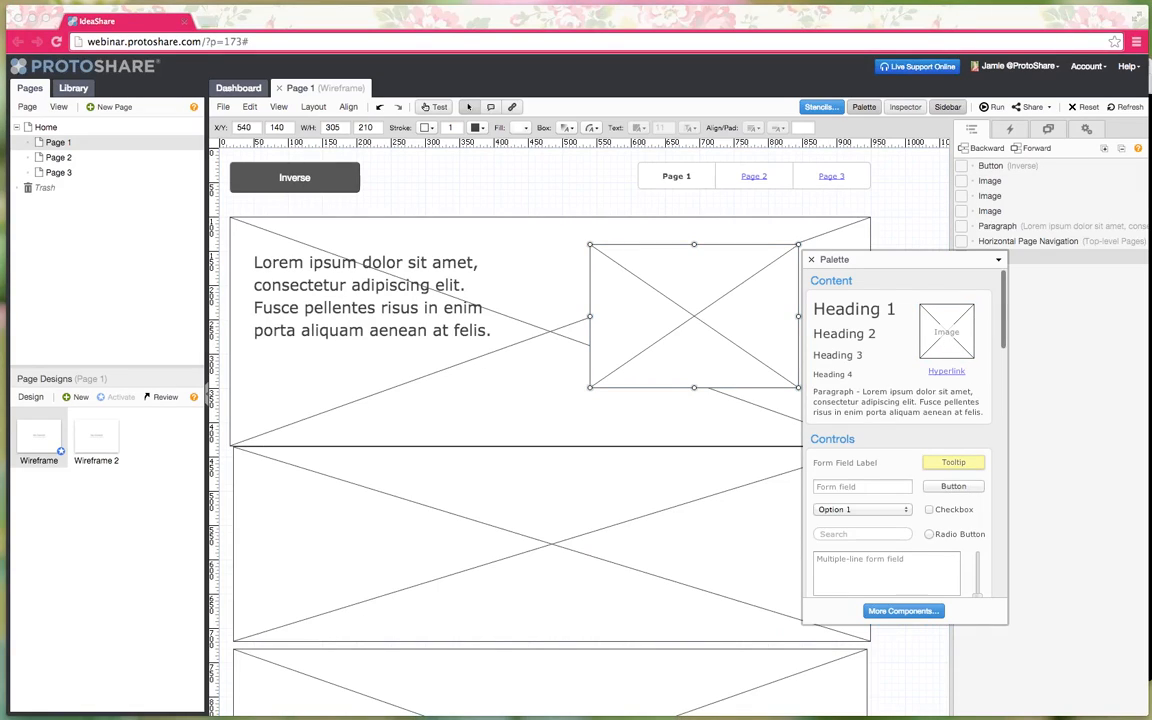
# - Add a Rounded Box on the right of the middle image block
pyautogui.scroll(-5, 884, 381)
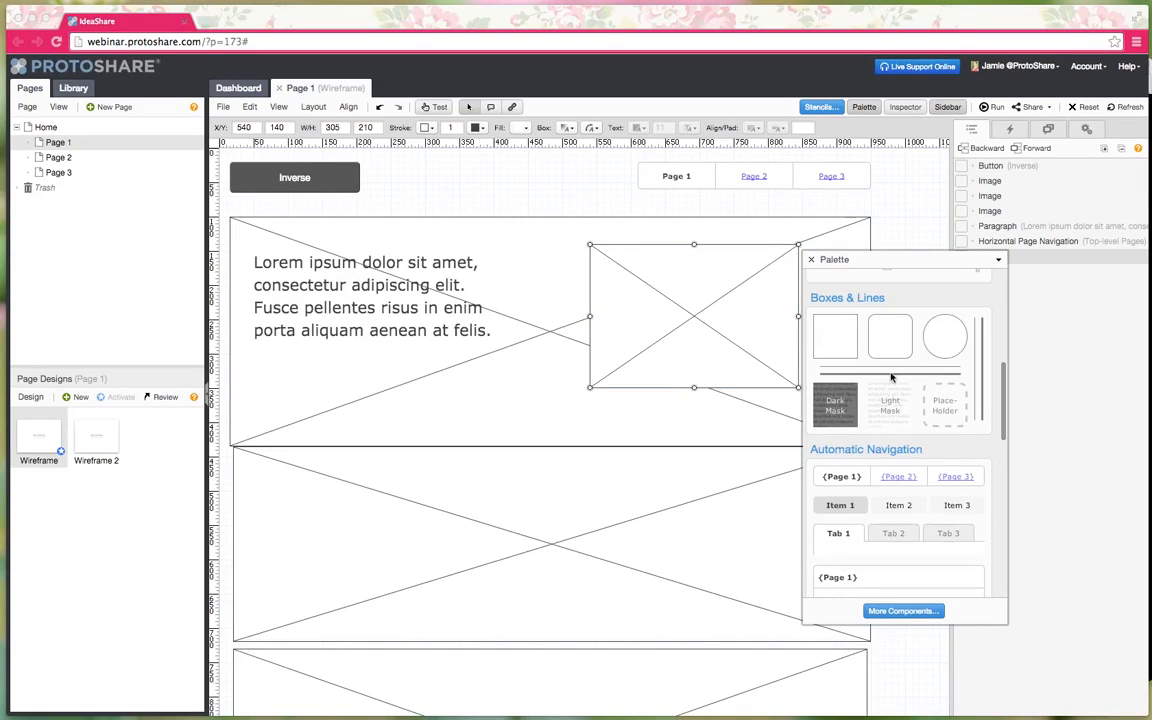
pyautogui.click(713, 540)
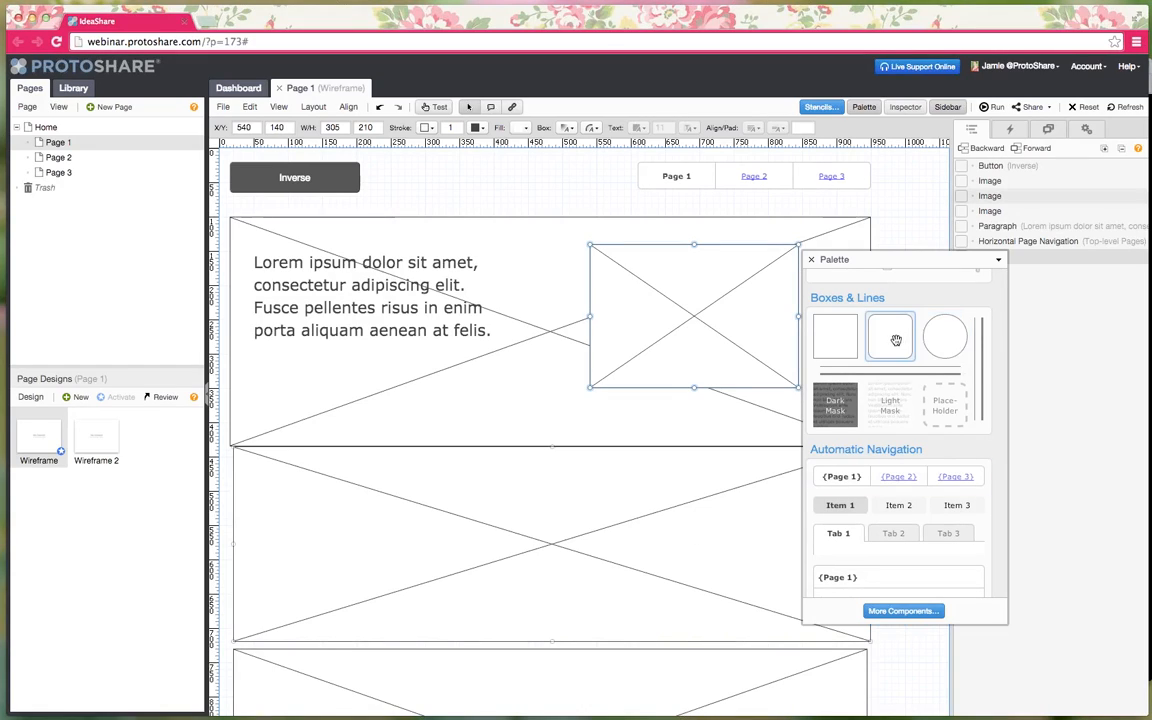
pyautogui.moveTo(896, 340); pyautogui.dragTo(798, 624)
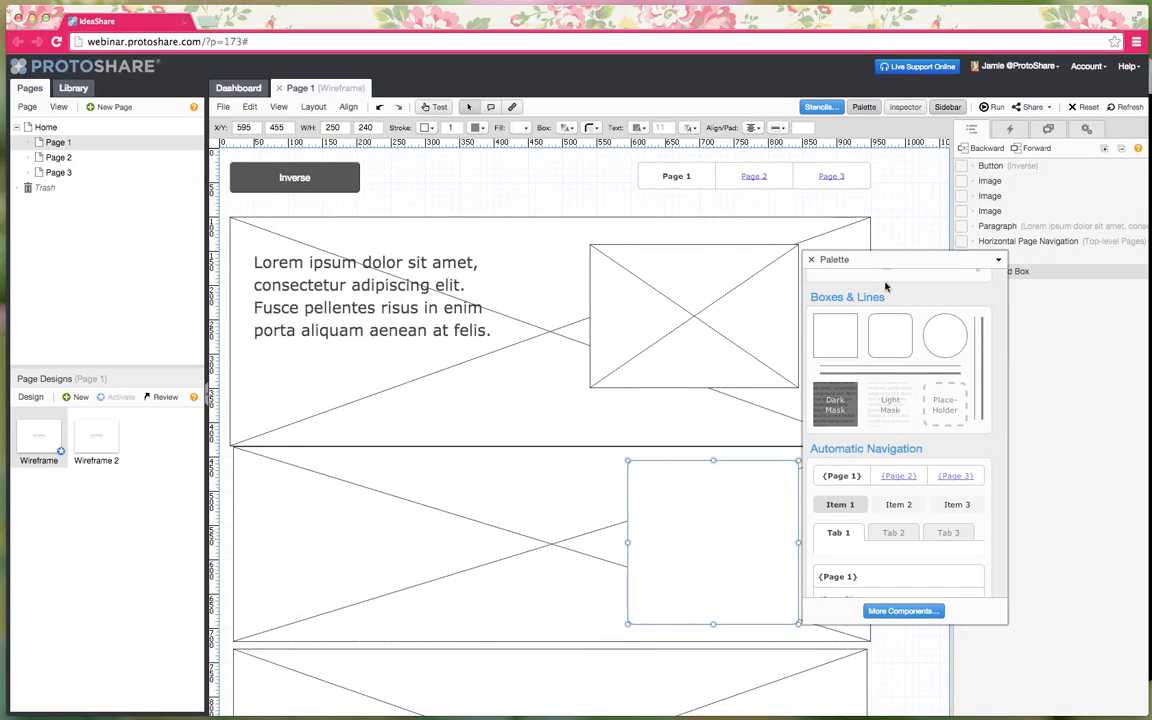
# - Place two form fields inside the rounded box, then close the component palette
pyautogui.scroll(5, 900, 340)
pyautogui.scroll(-5, 905, 344)
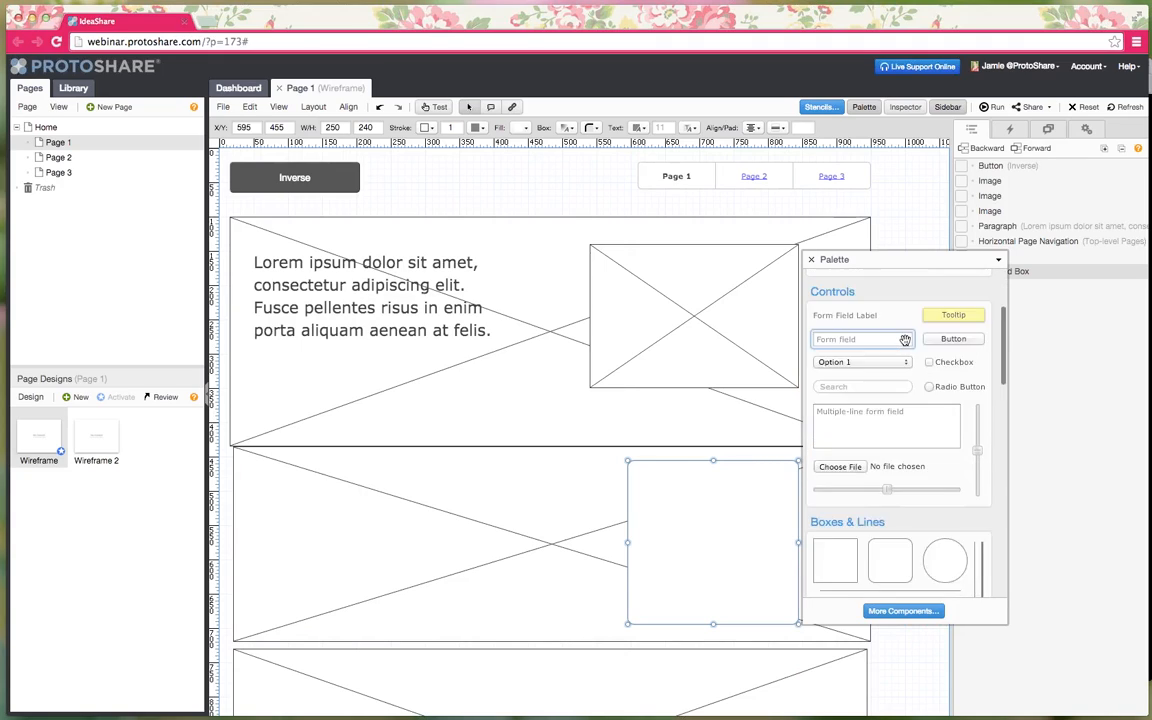
pyautogui.scroll(4, 900, 340)
pyautogui.scroll(-1, 898, 333)
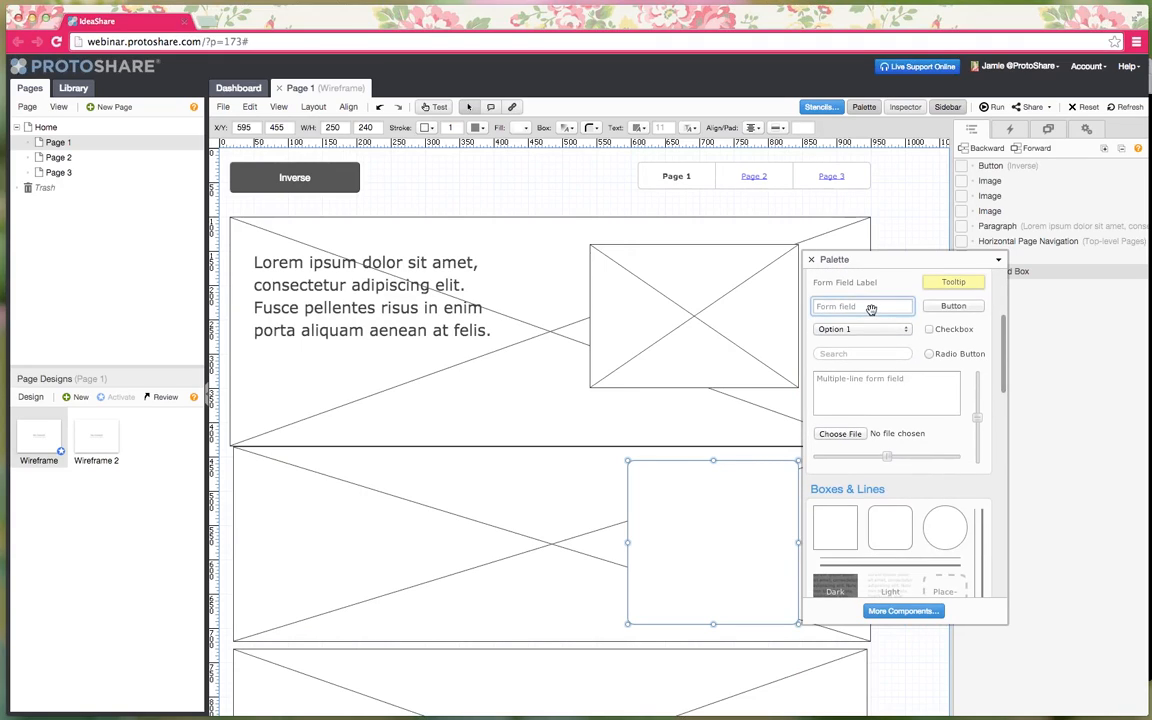
pyautogui.moveTo(872, 306); pyautogui.dragTo(674, 540)
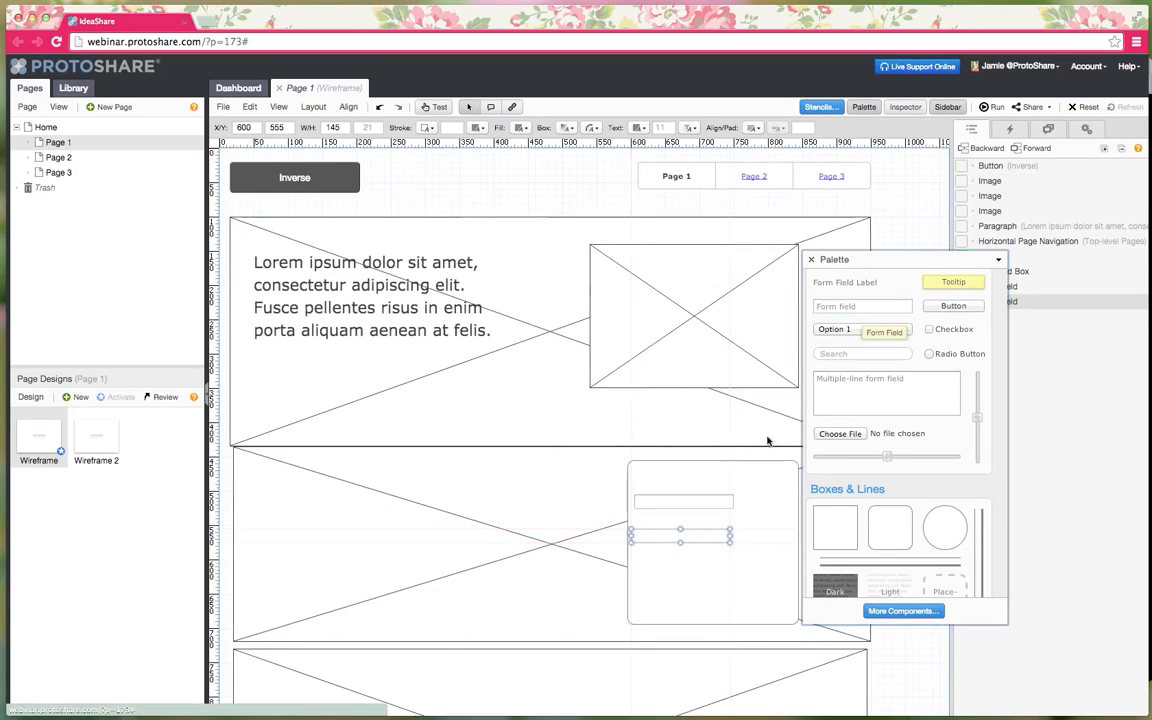
pyautogui.moveTo(845, 282); pyautogui.dragTo(674, 474)
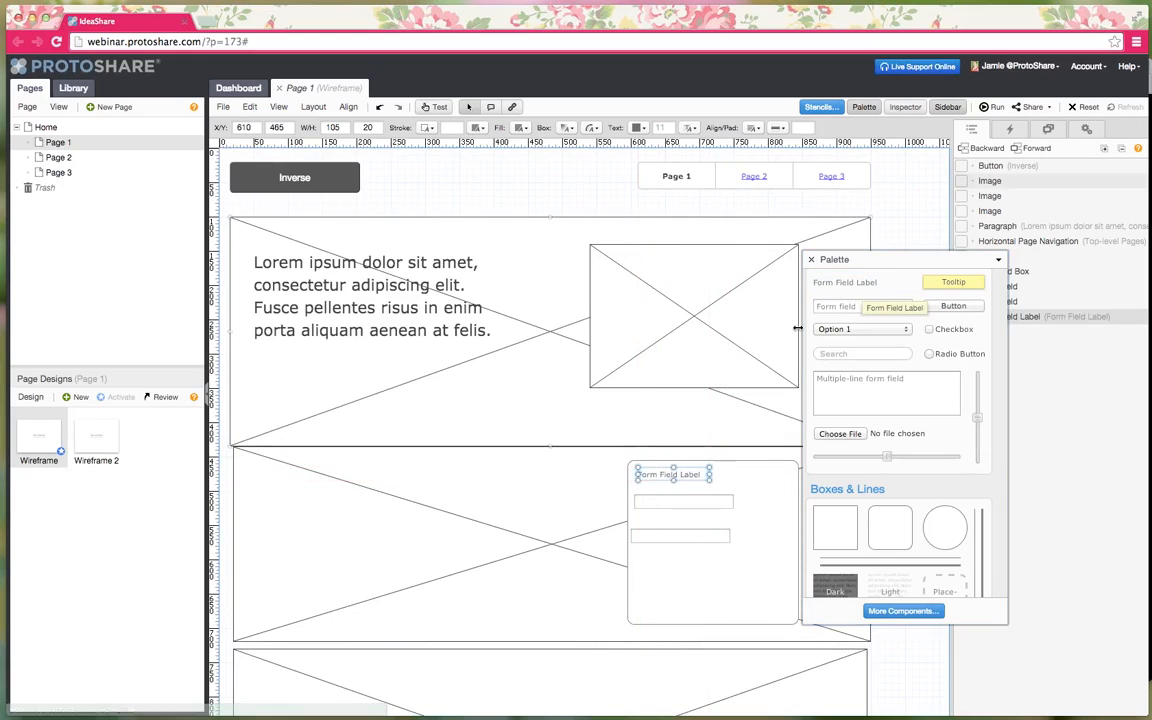
pyautogui.click(811, 260)
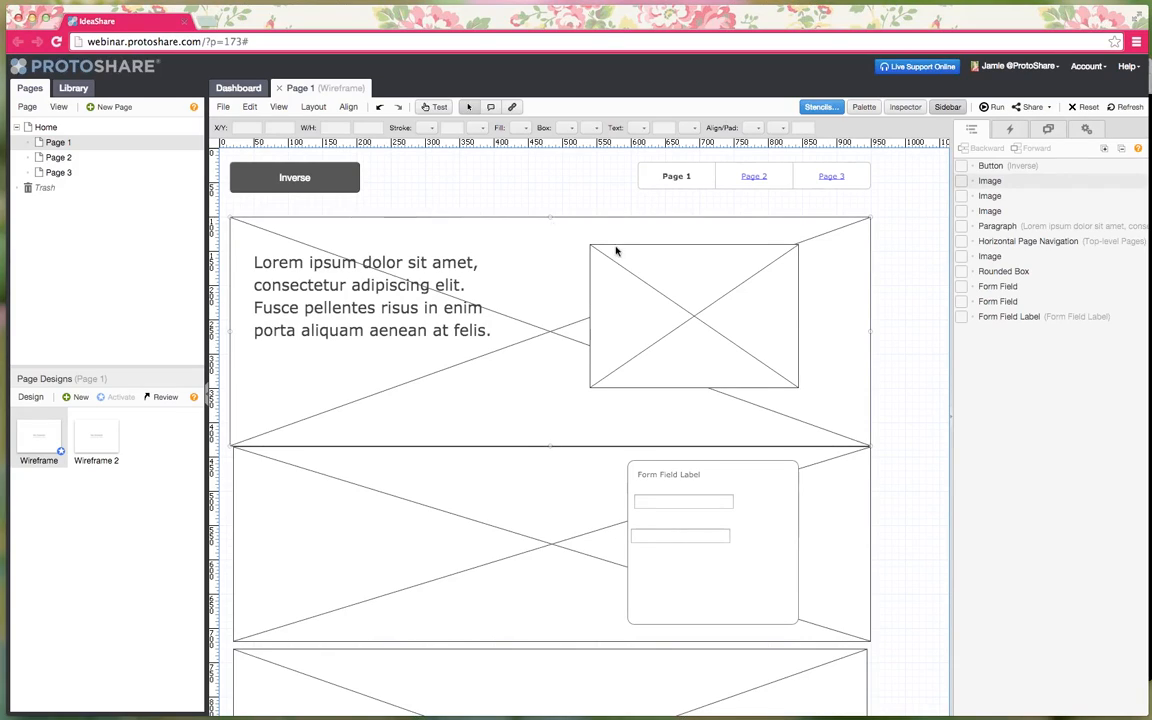
# - Duplicate the image beside the paragraph into the middle block's left side and widen the copy
pyautogui.click(653, 303)
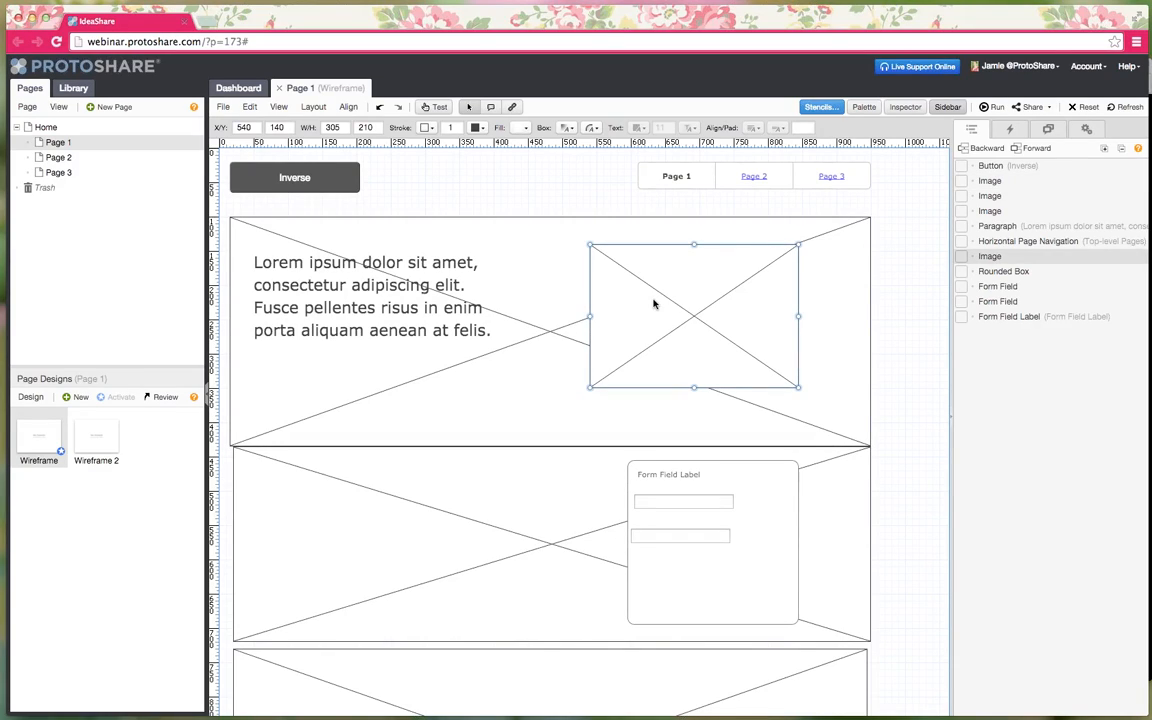
pyautogui.press('super+c')
pyautogui.press('super+v')
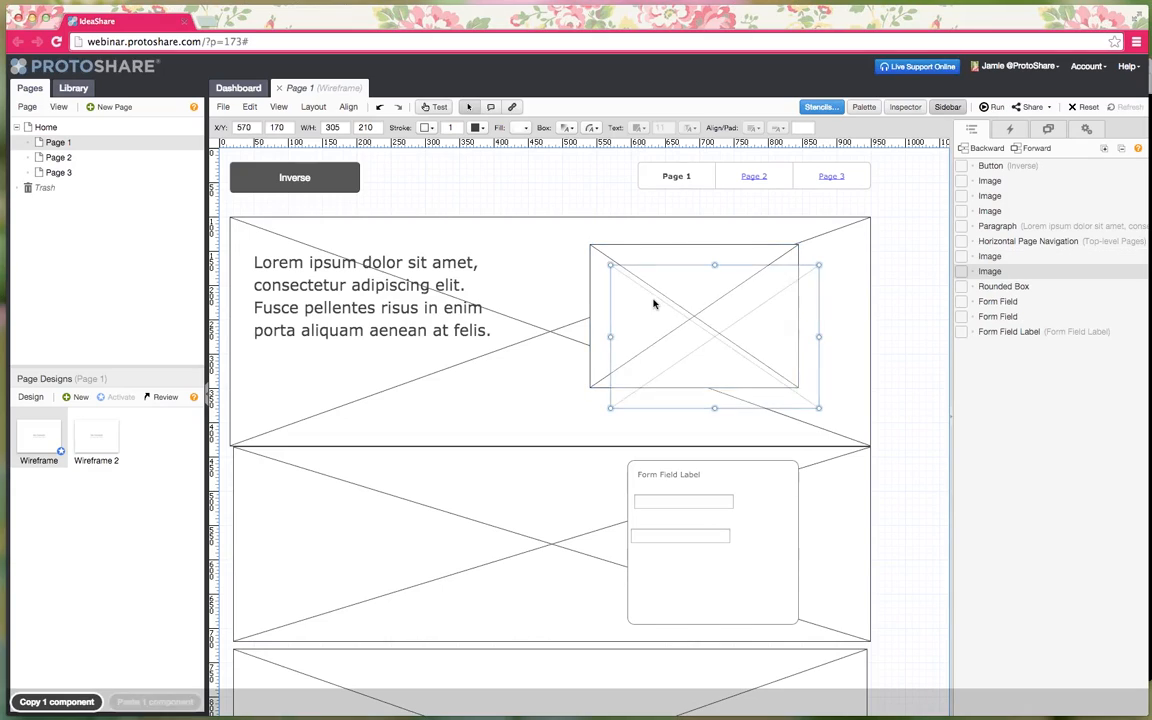
pyautogui.moveTo(697, 296); pyautogui.dragTo(345, 496)
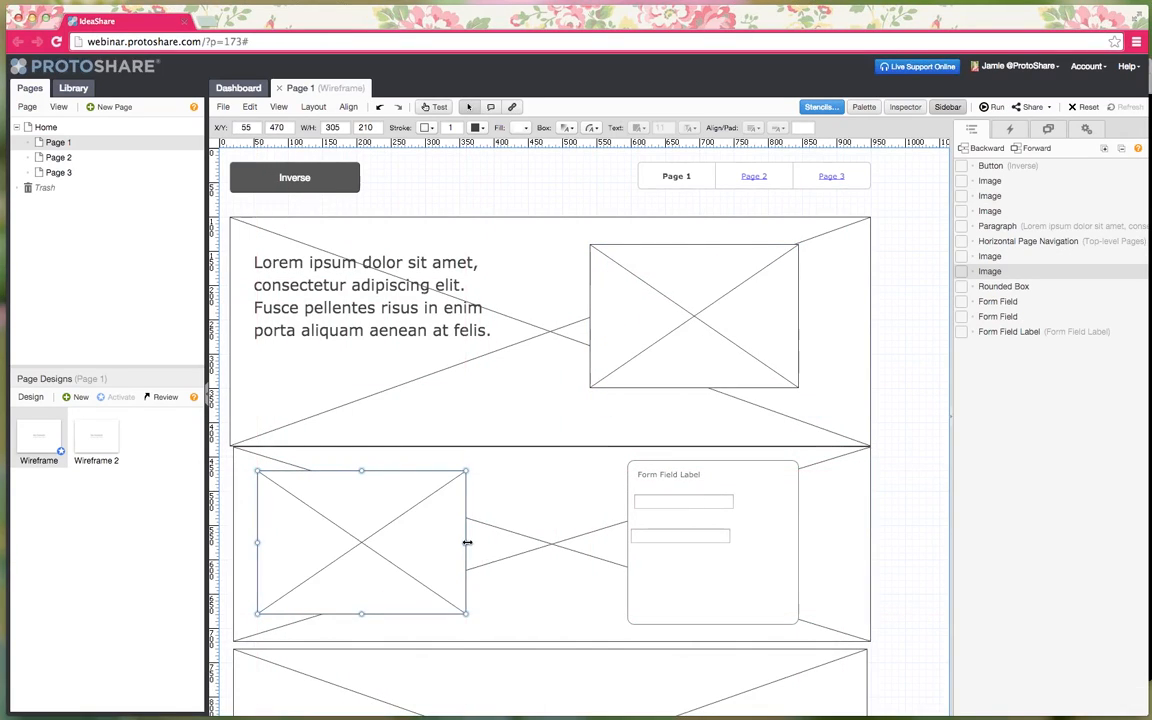
pyautogui.moveTo(467, 543); pyautogui.dragTo(534, 543)
# - Widen the image beside the paragraph to 375×210
pyautogui.click(722, 311)
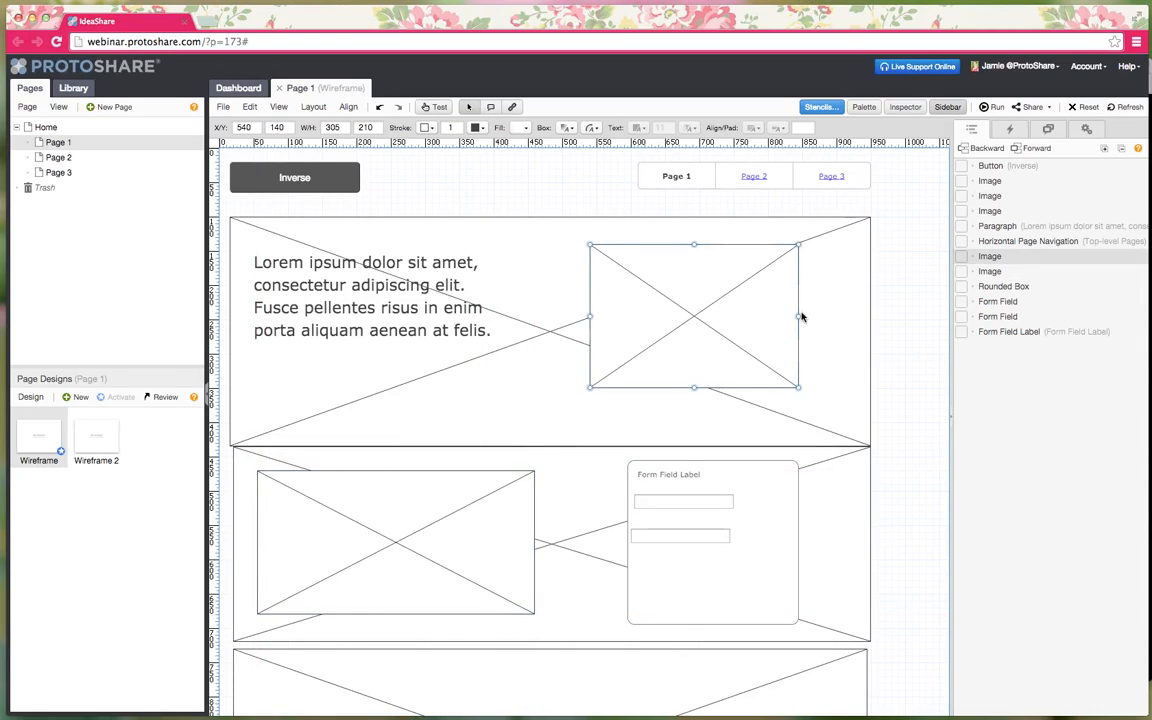
pyautogui.moveTo(801, 317); pyautogui.dragTo(838, 318)
pyautogui.click(896, 360)
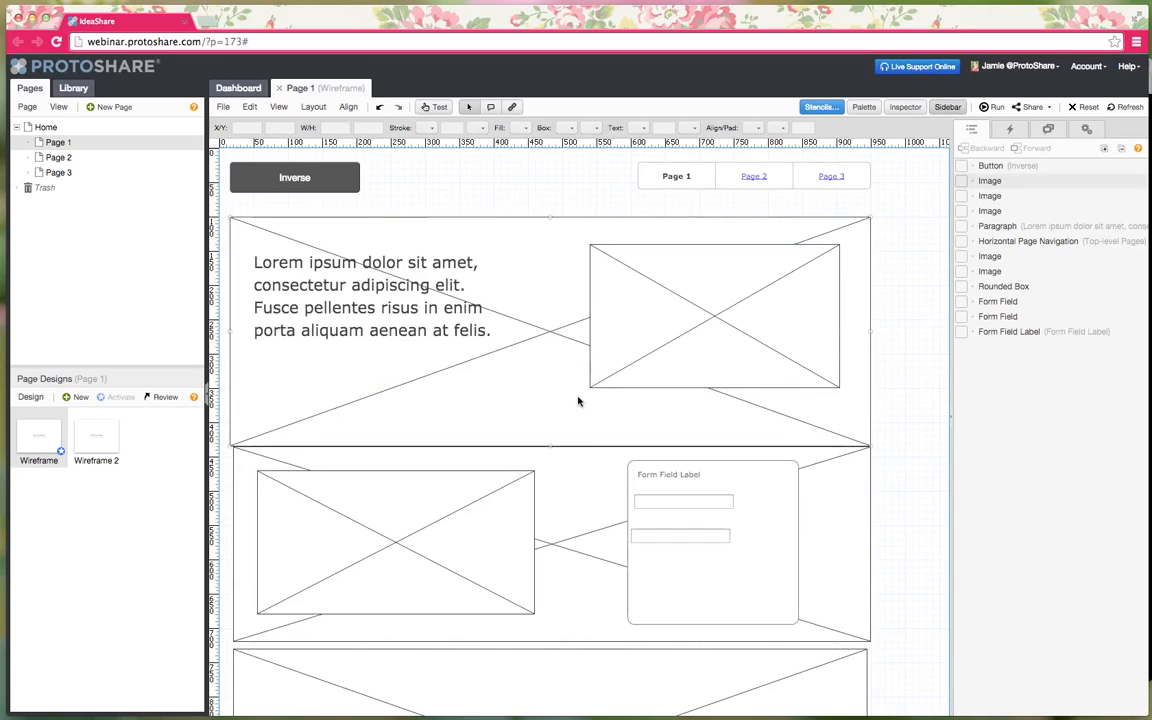
pyautogui.scroll(-2, 566, 380)
pyautogui.scroll(2, 562, 380)
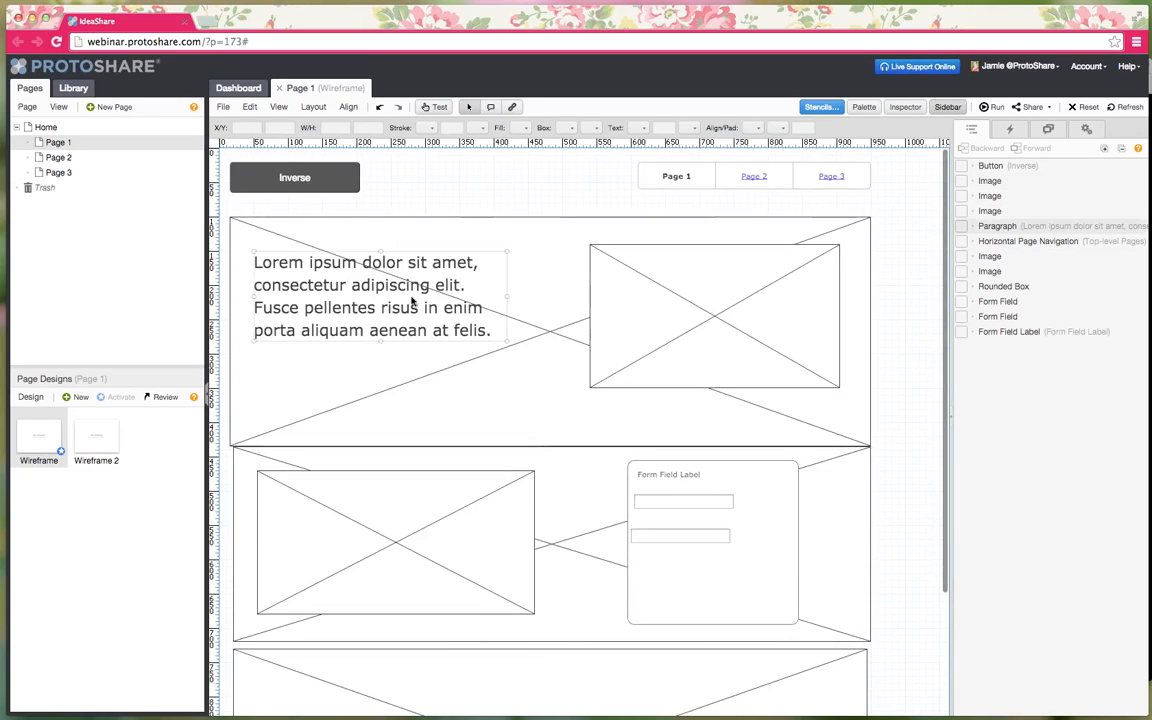
# - Align the left edges of the three large image blocks
pyautogui.click(256, 398)
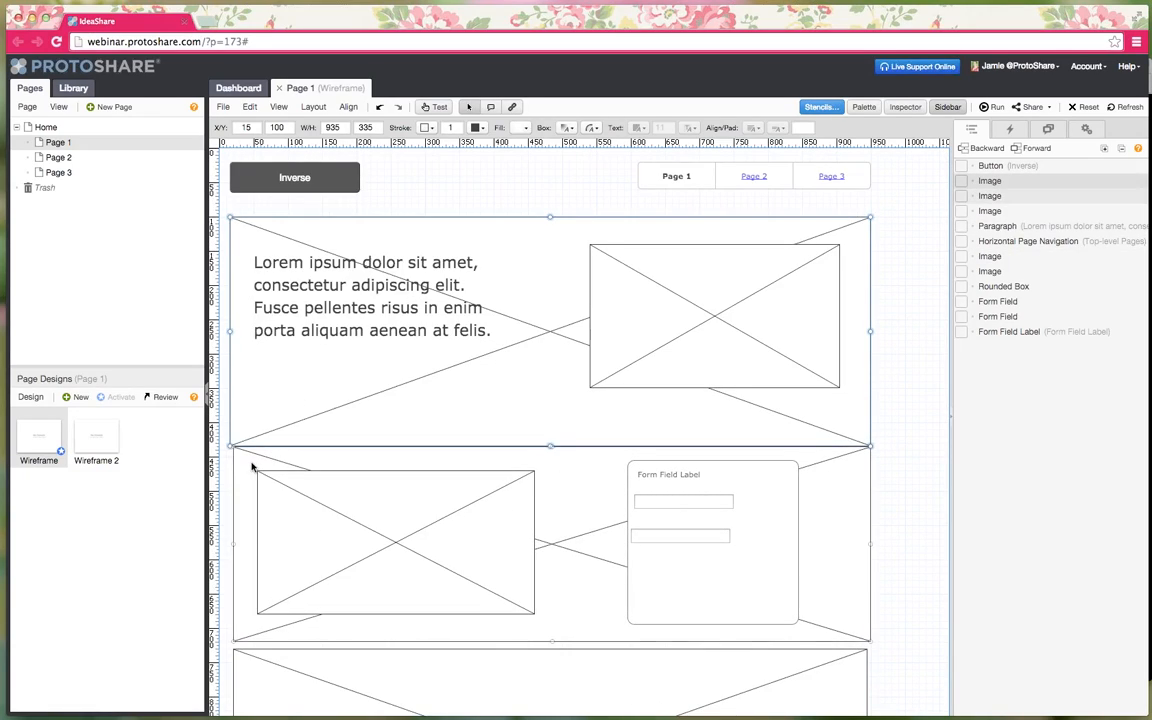
pyautogui.keyDown('shift'); pyautogui.click(252, 466); pyautogui.keyUp('shift')
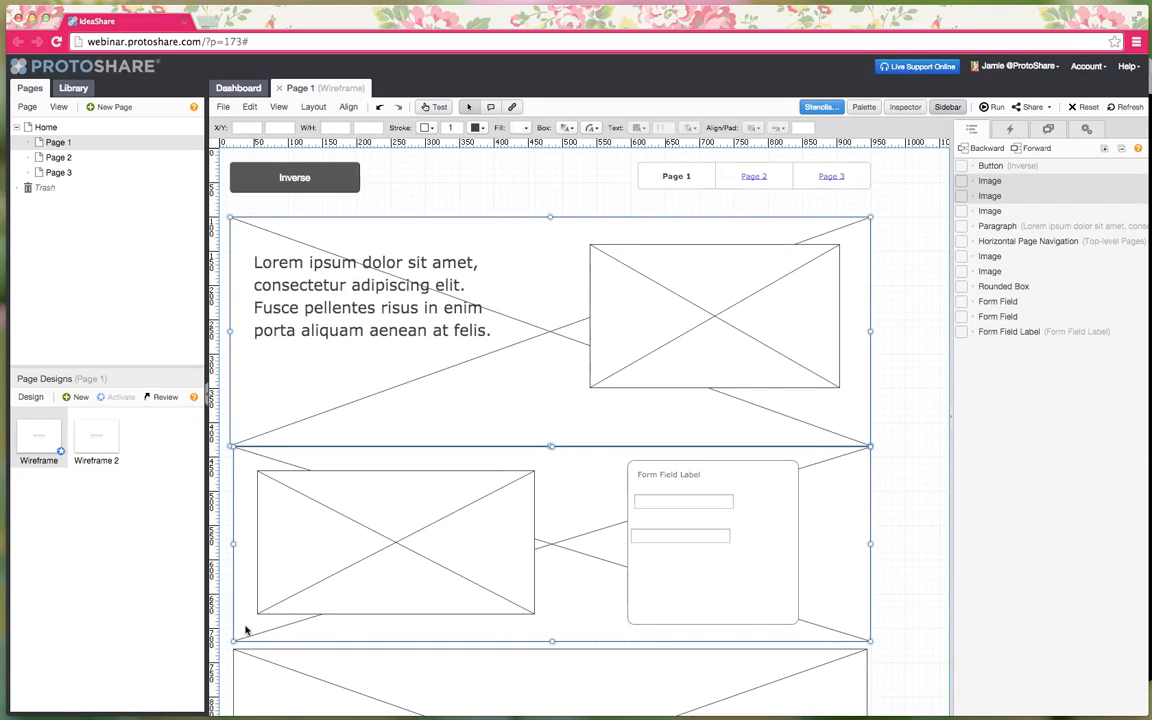
pyautogui.keyDown('shift'); pyautogui.click(253, 681); pyautogui.keyUp('shift')
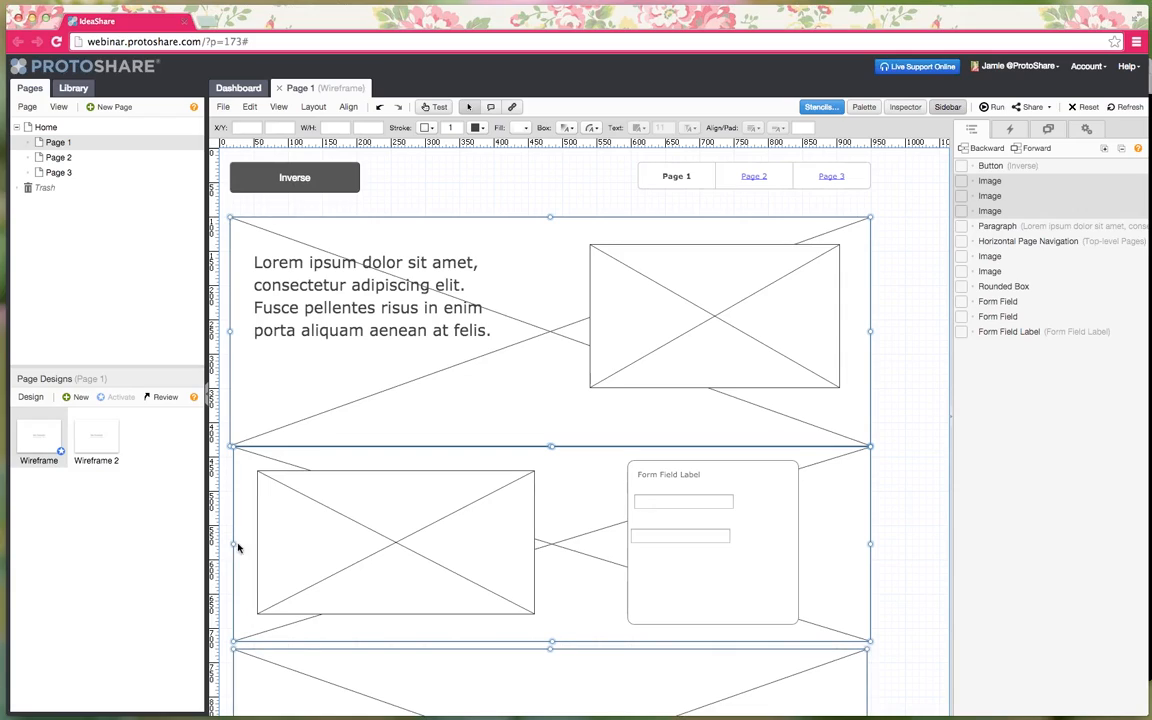
pyautogui.click(348, 107)
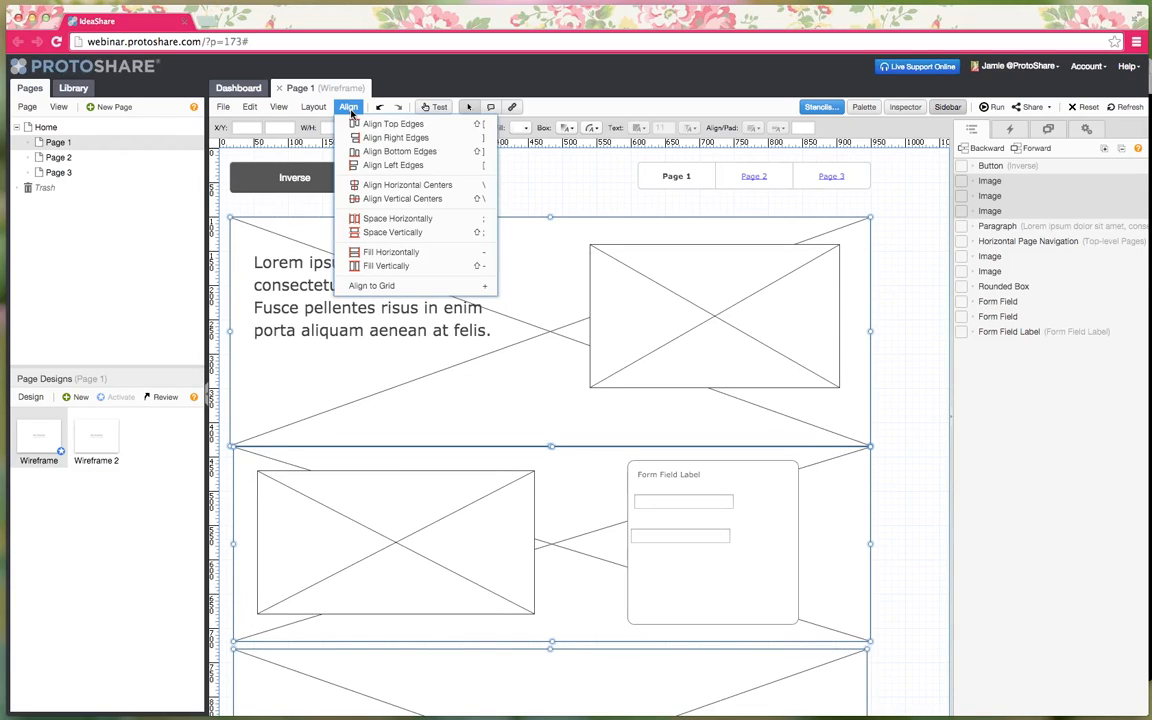
pyautogui.click(354, 164)
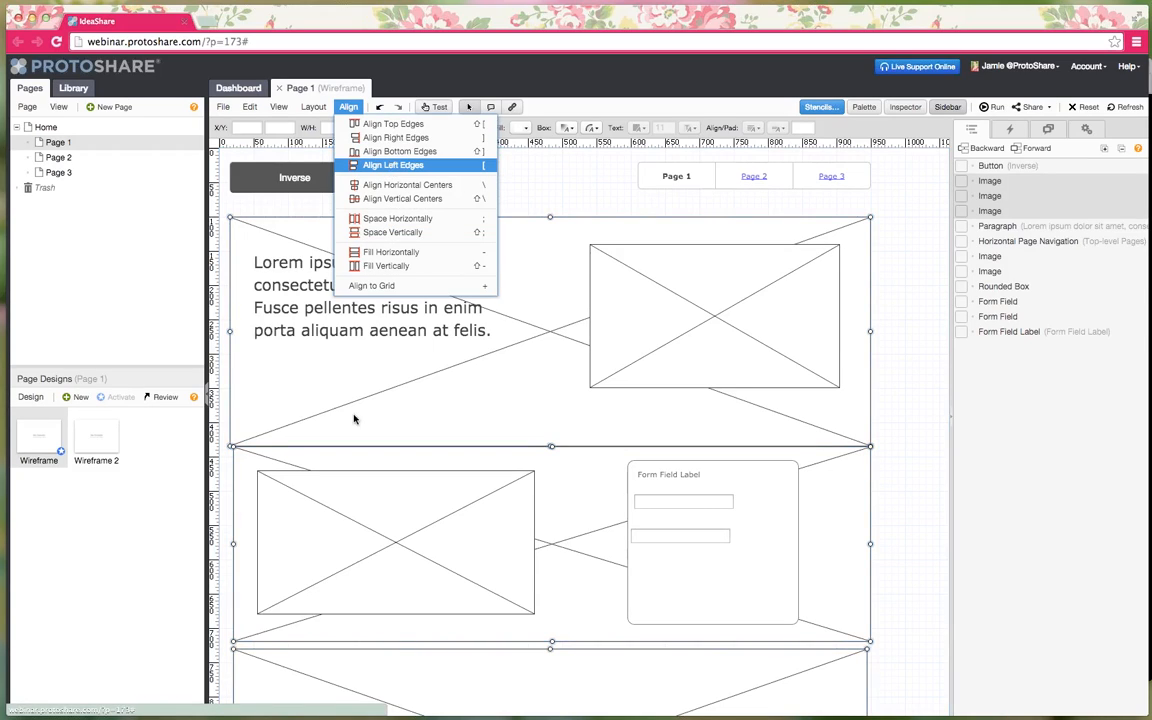
pyautogui.click(928, 489)
# - Right-align the navigation, top-right image and form's rounded box, then shift them left together
pyautogui.click(708, 180)
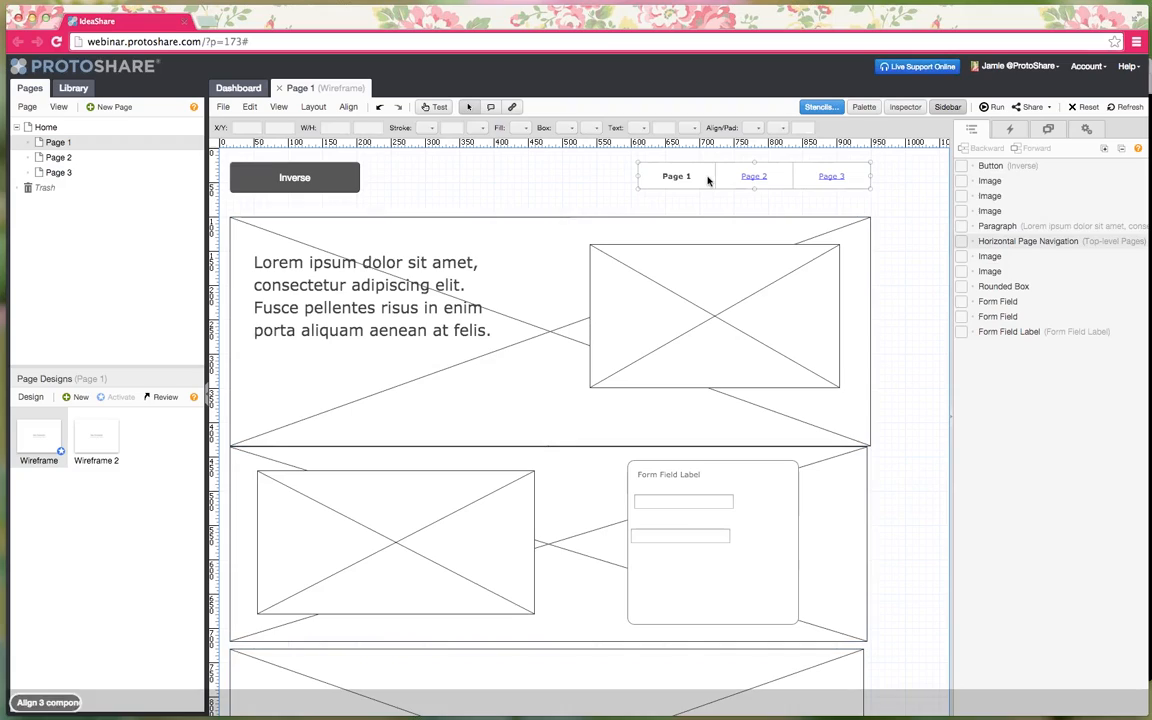
pyautogui.keyDown('shift'); pyautogui.click(715, 285); pyautogui.keyUp('shift')
pyautogui.keyDown('shift'); pyautogui.click(754, 575); pyautogui.keyUp('shift')
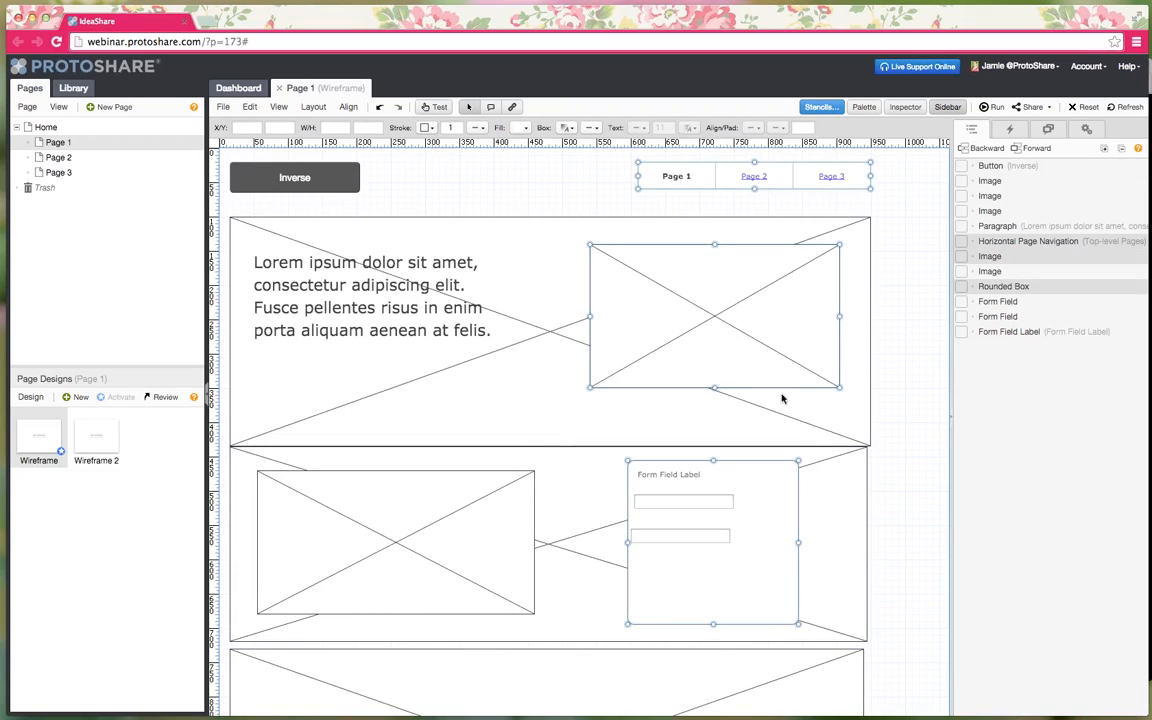
pyautogui.rightClick(703, 177)
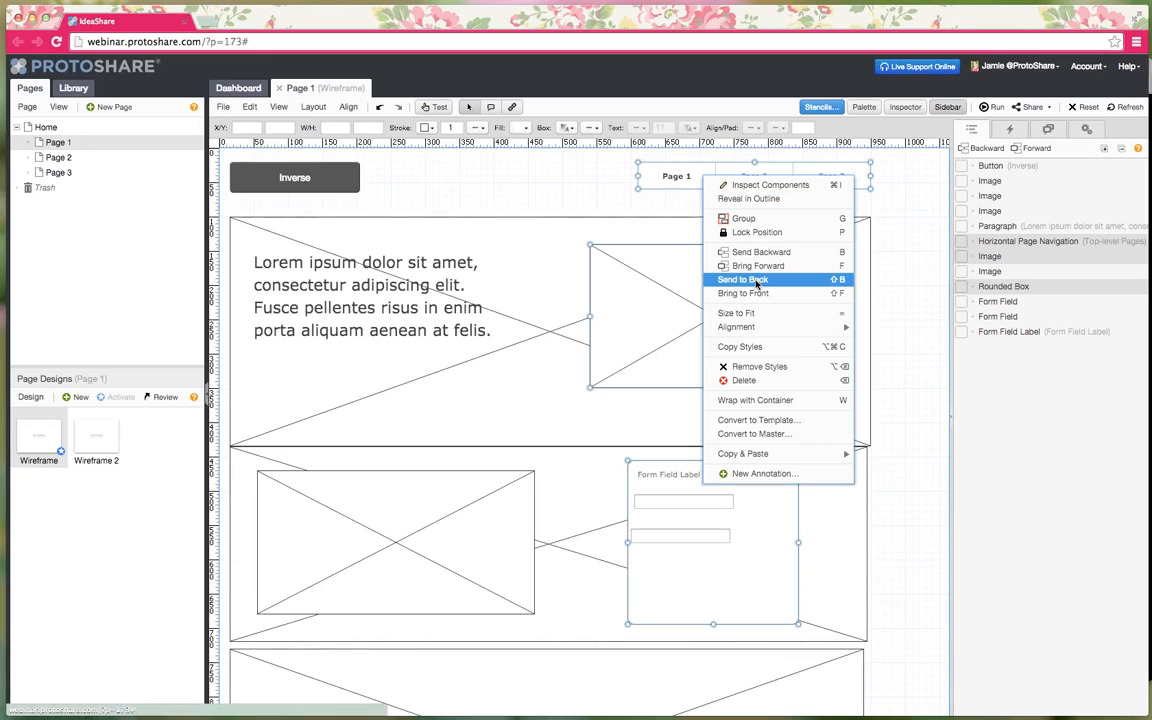
pyautogui.moveTo(753, 328)
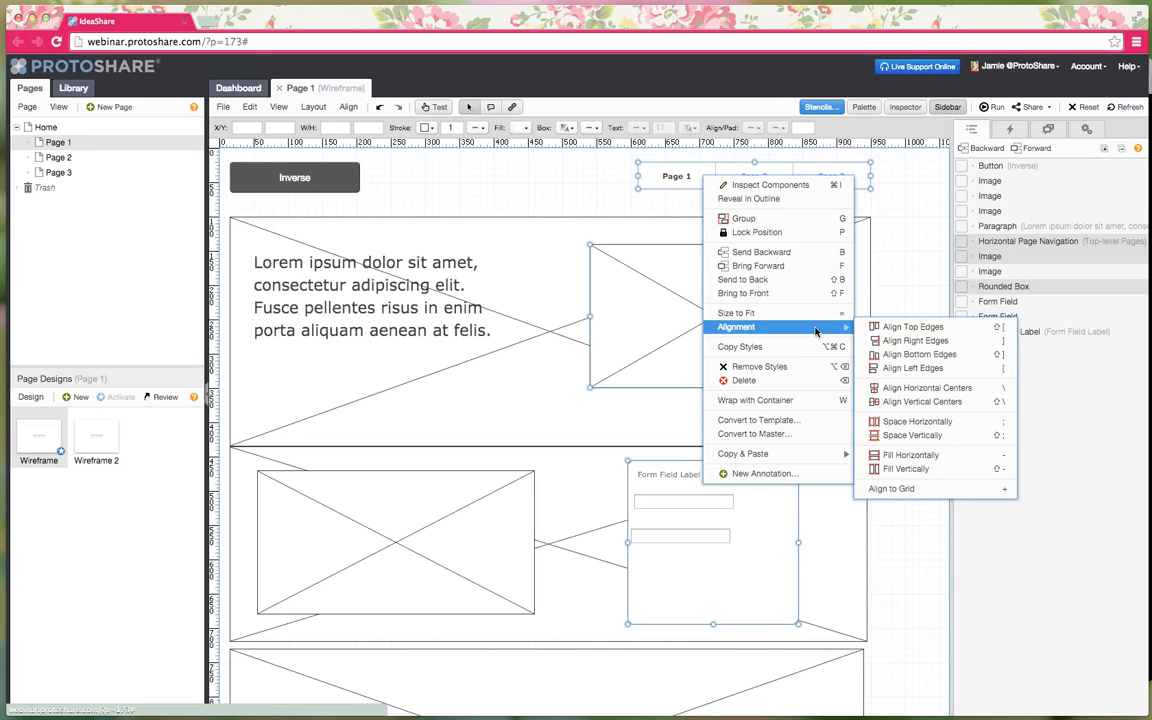
pyautogui.click(904, 344)
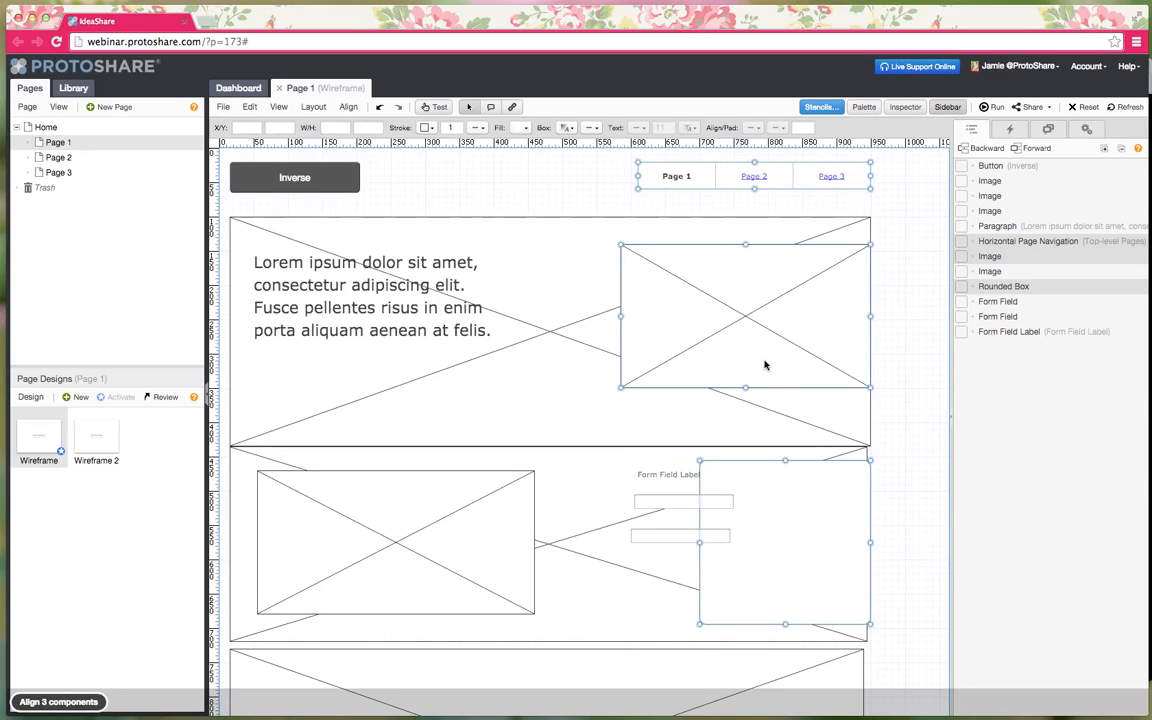
pyautogui.moveTo(765, 364); pyautogui.dragTo(697, 362)
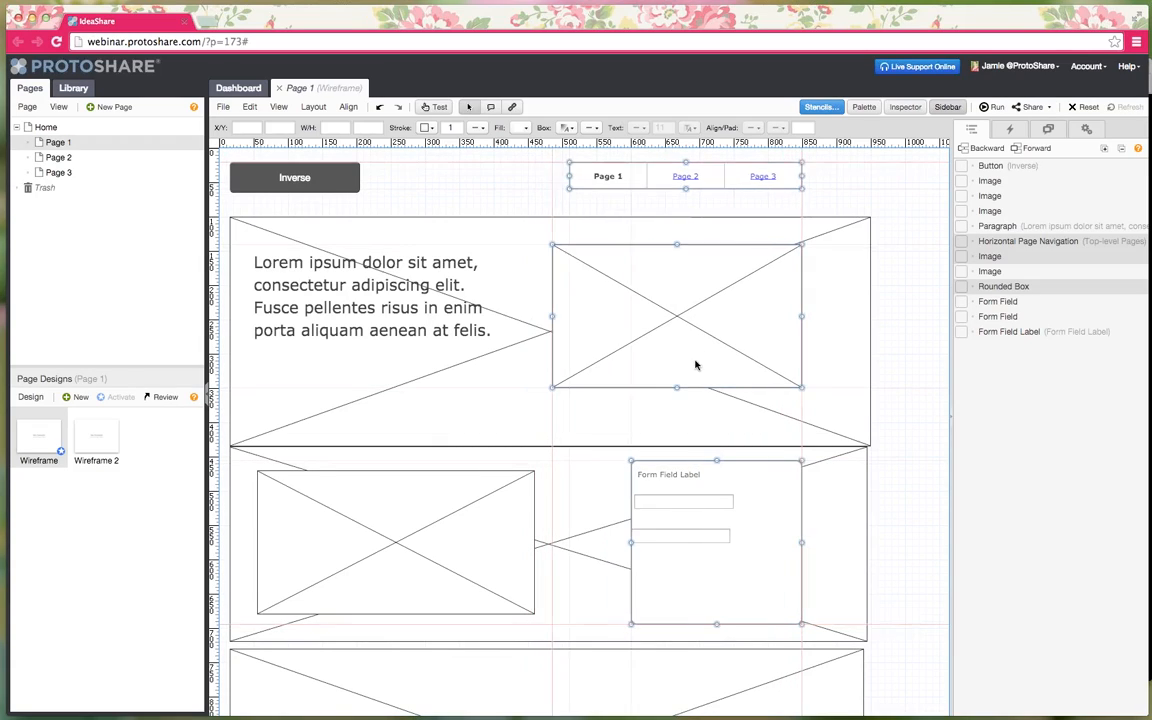
# - Move the form label and two fields lower in the box and left-align them at X 620
pyautogui.click(681, 536)
pyautogui.keyDown('shift'); pyautogui.click(688, 503); pyautogui.keyUp('shift')
pyautogui.keyDown('shift'); pyautogui.click(645, 474); pyautogui.keyUp('shift')
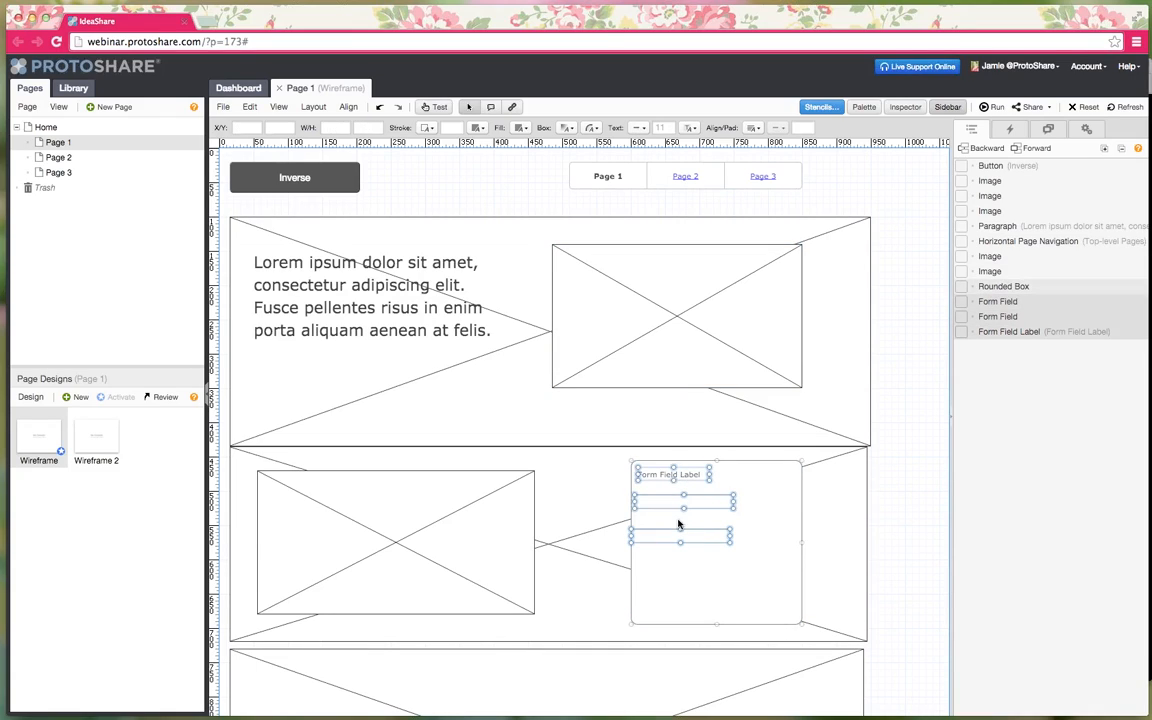
pyautogui.moveTo(674, 537); pyautogui.dragTo(686, 560)
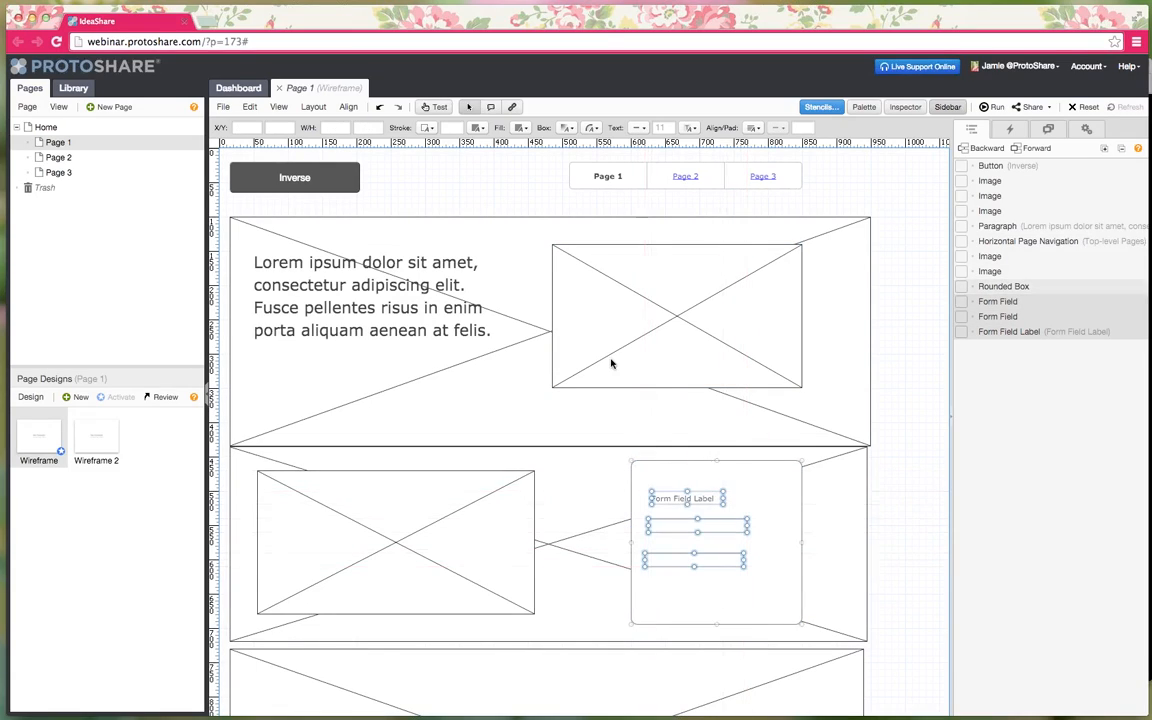
pyautogui.click(348, 107)
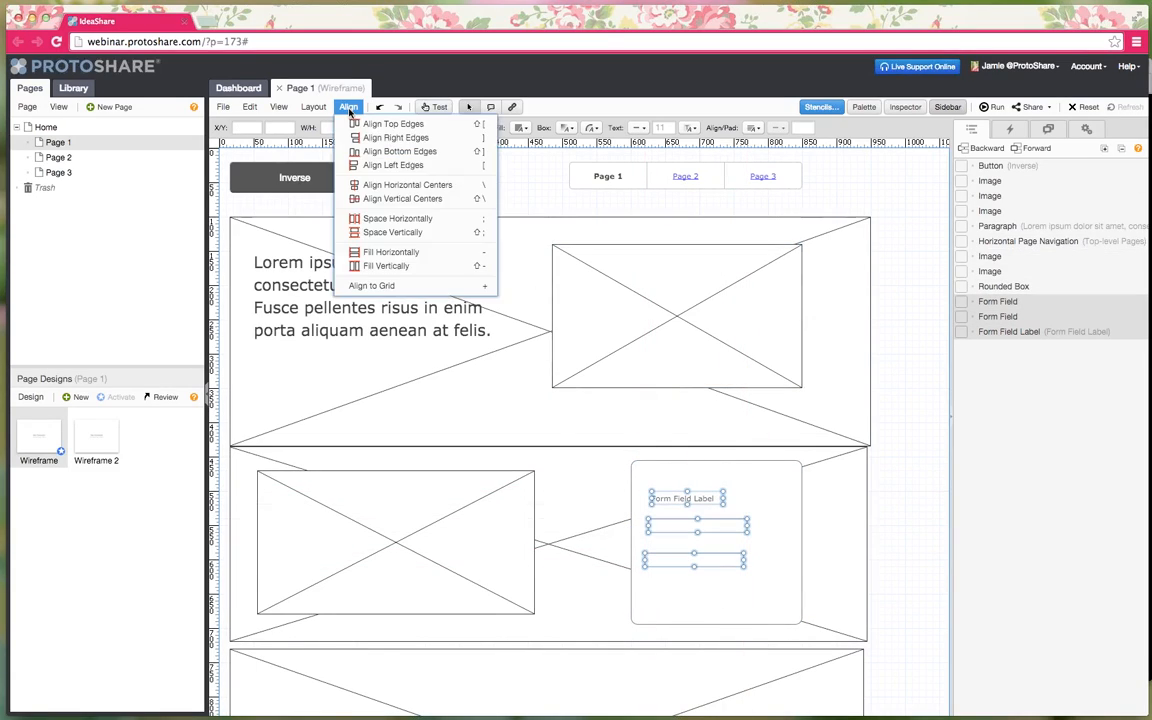
pyautogui.click(405, 164)
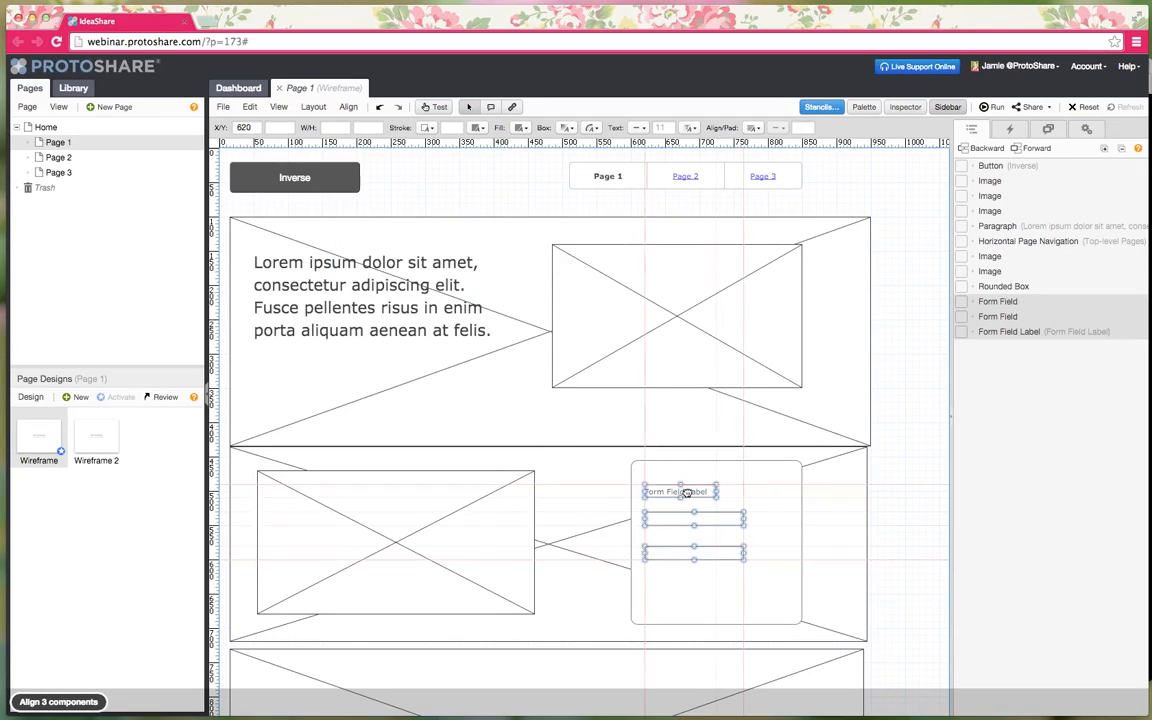
# - Widen both form fields to 207×30 to fill the box
pyautogui.click(842, 558)
pyautogui.click(722, 540)
pyautogui.click(694, 520)
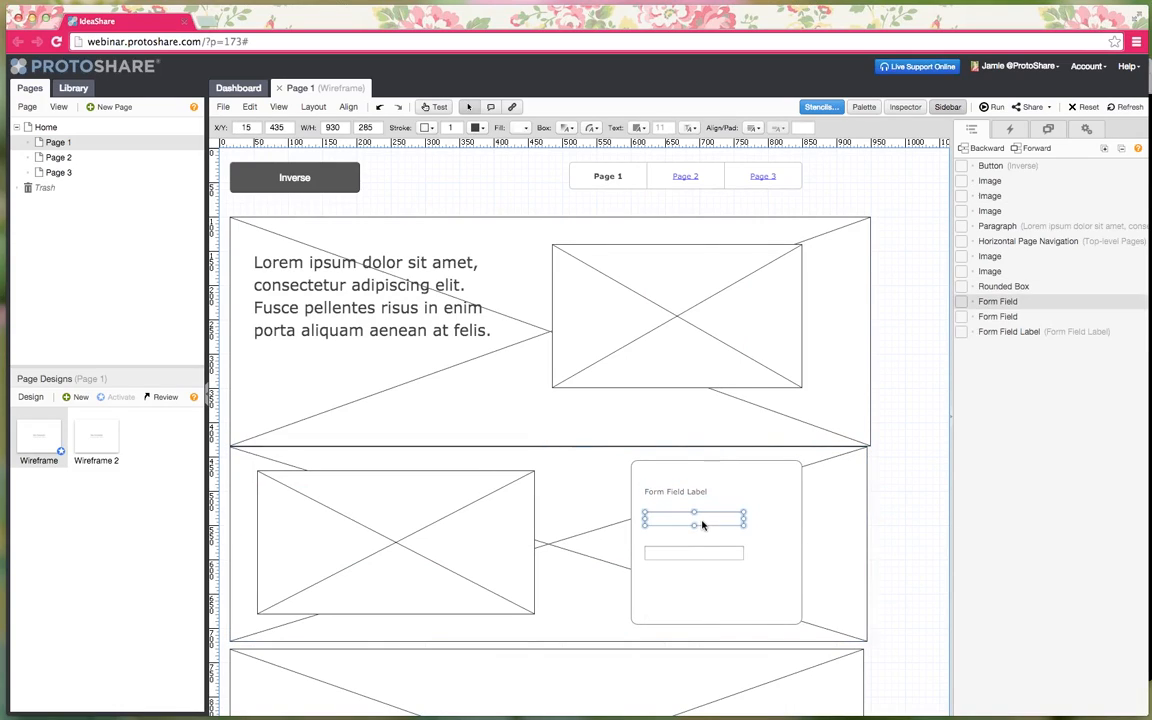
pyautogui.keyDown('shift'); pyautogui.click(689, 552); pyautogui.keyUp('shift')
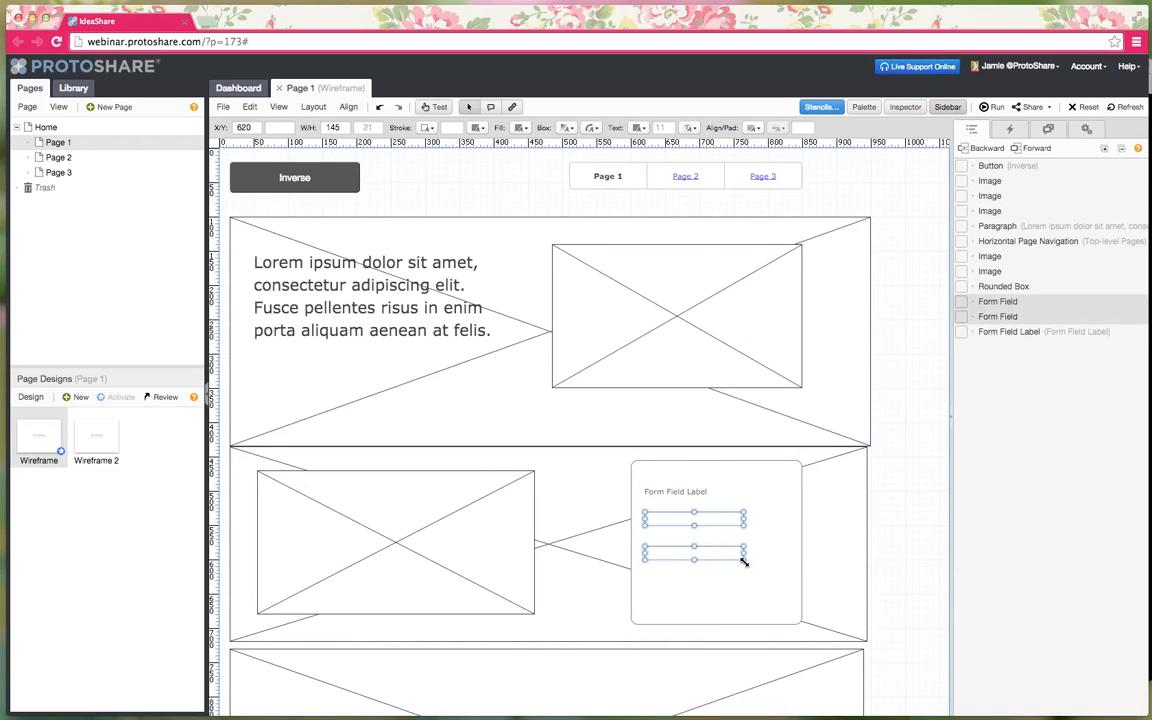
pyautogui.moveTo(745, 560)
pyautogui.mouseDown()
pyautogui.moveTo(748, 573)
pyautogui.moveTo(728, 568)
pyautogui.mouseUp()
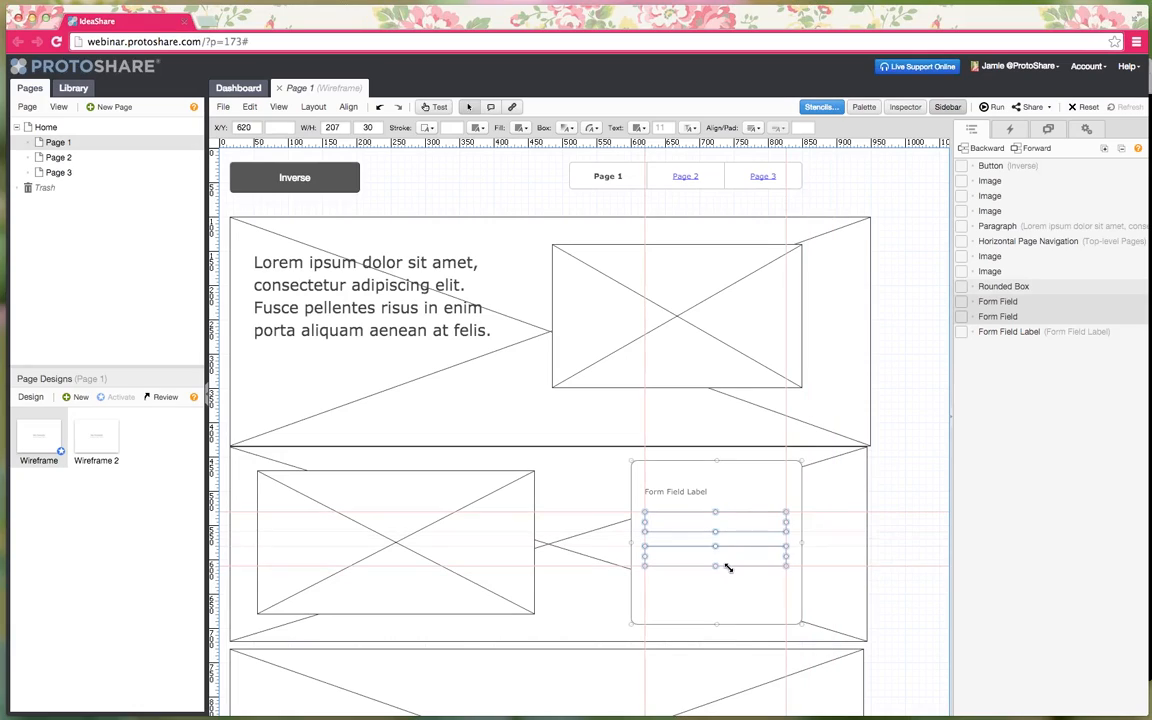
pyautogui.click(838, 555)
pyautogui.click(281, 176)
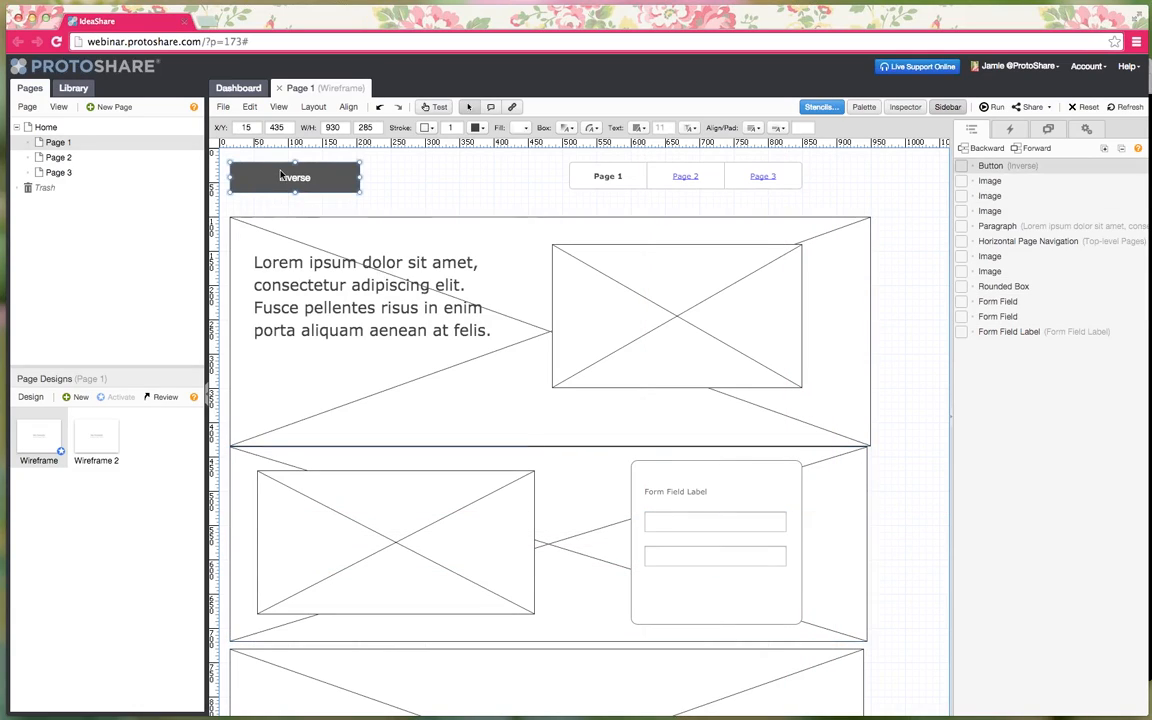
# - Duplicate the Inverse button below the form fields and bring it in front of the form box
pyautogui.press('super+c')
pyautogui.press('super+v')
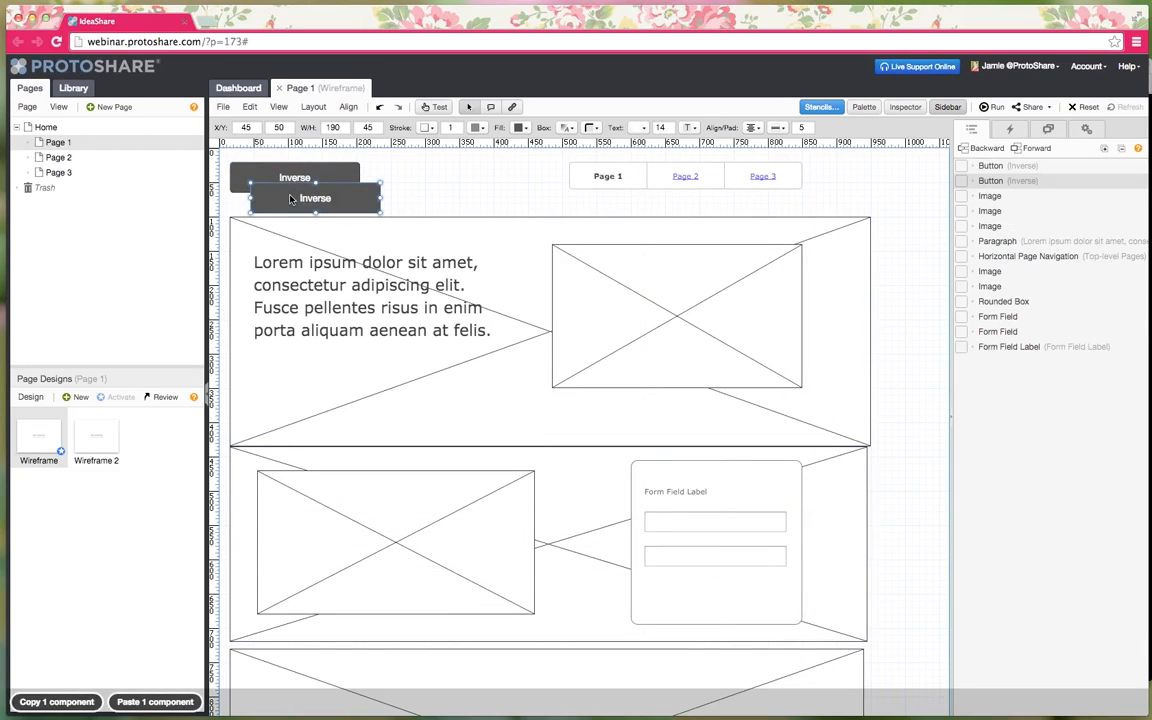
pyautogui.moveTo(613, 581); pyautogui.dragTo(689, 593)
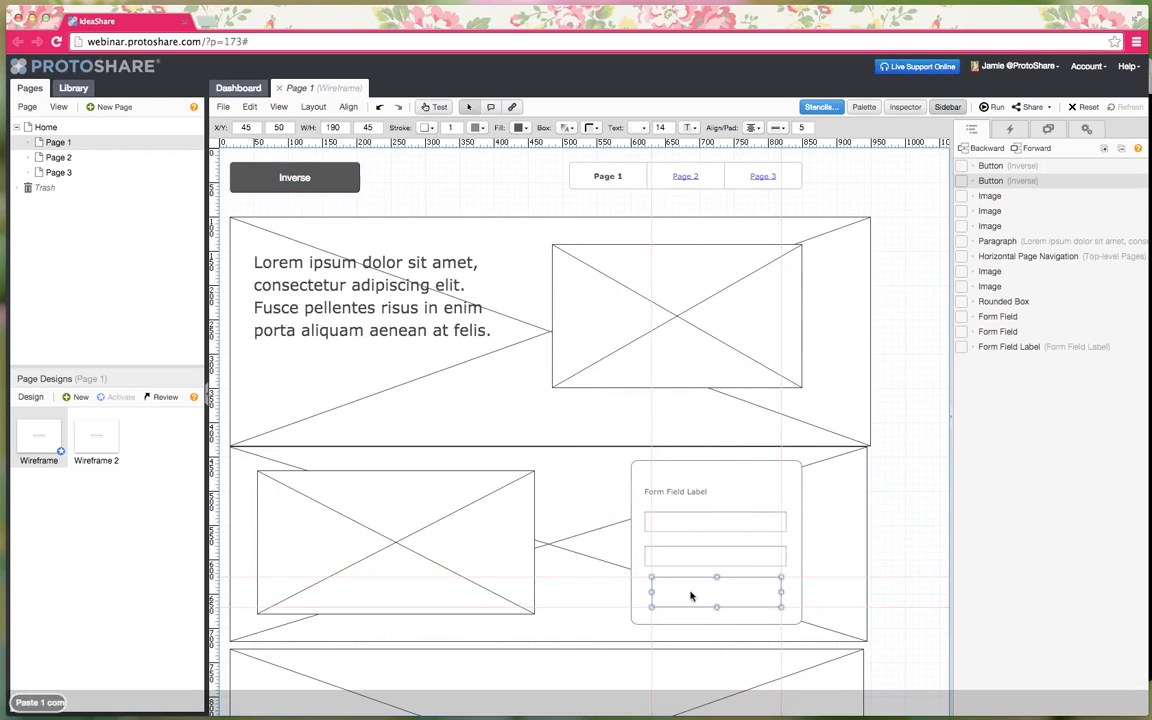
pyautogui.click(903, 564)
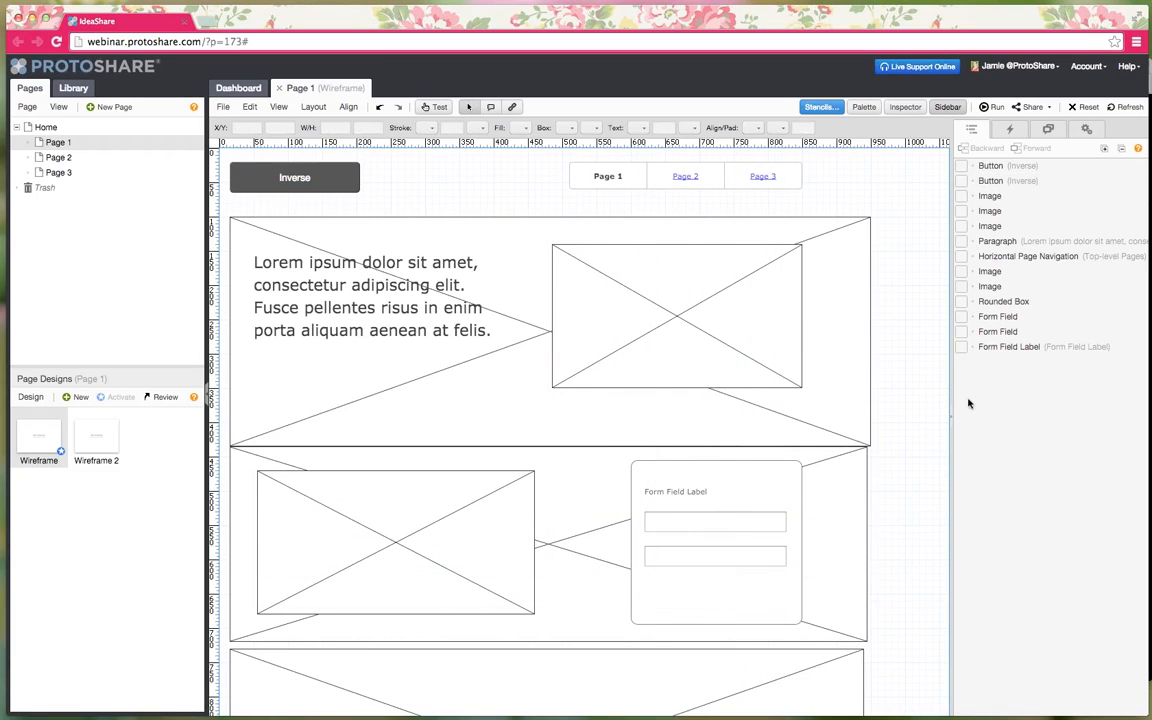
pyautogui.click(993, 181)
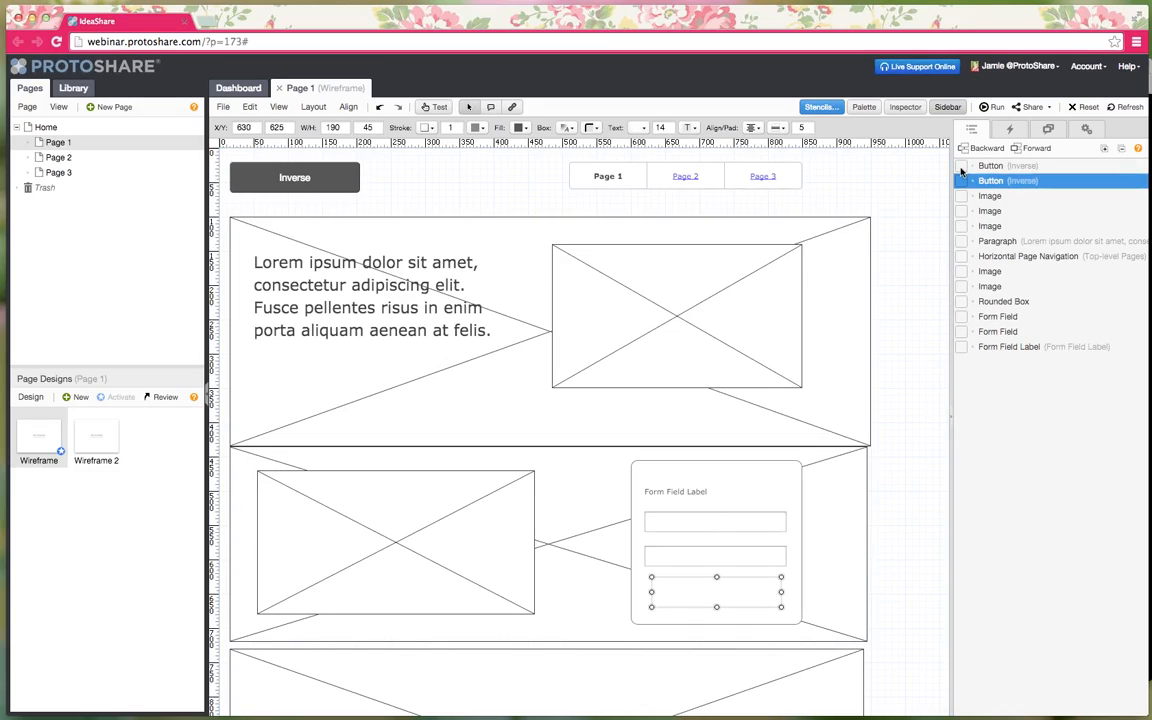
pyautogui.click(1037, 156)
pyautogui.click(1037, 156)
pyautogui.click(1036, 156)
pyautogui.click(1036, 156)
pyautogui.click(1035, 156)
pyautogui.click(1035, 156)
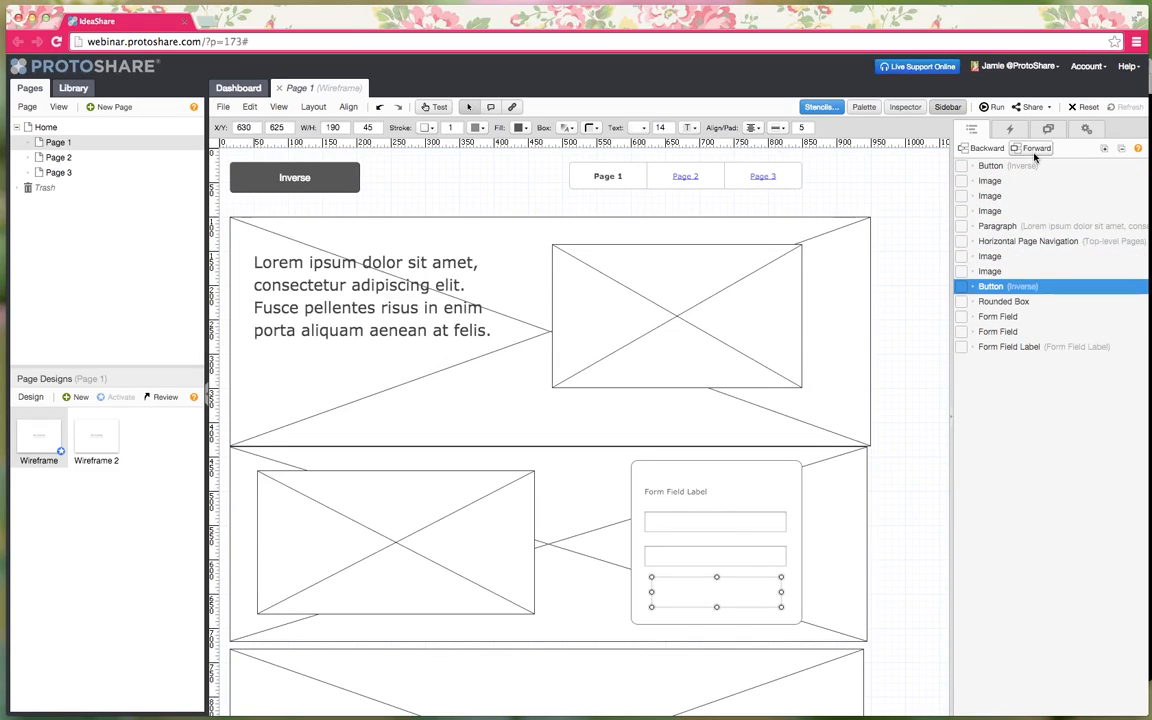
pyautogui.click(1034, 156)
pyautogui.click(1034, 156)
pyautogui.click(1034, 153)
pyautogui.click(871, 201)
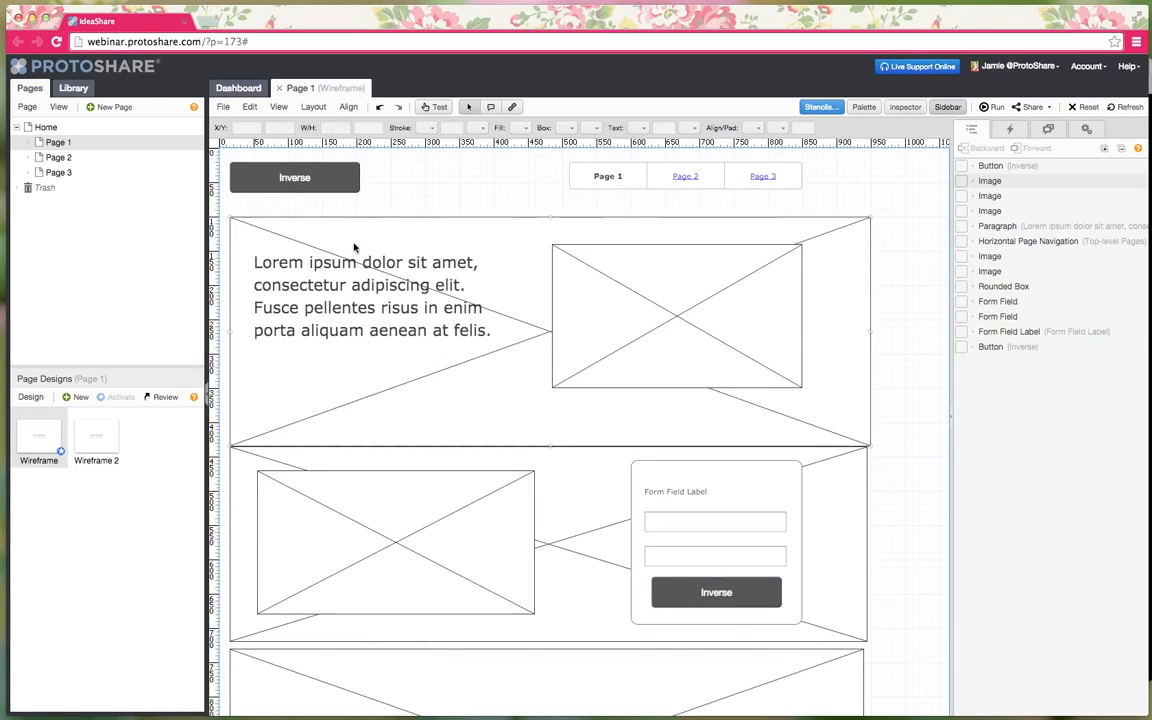
# - Relabel the header button 'IdeaShare' and the lower button 'Sign Up Free'
pyautogui.click(294, 187)
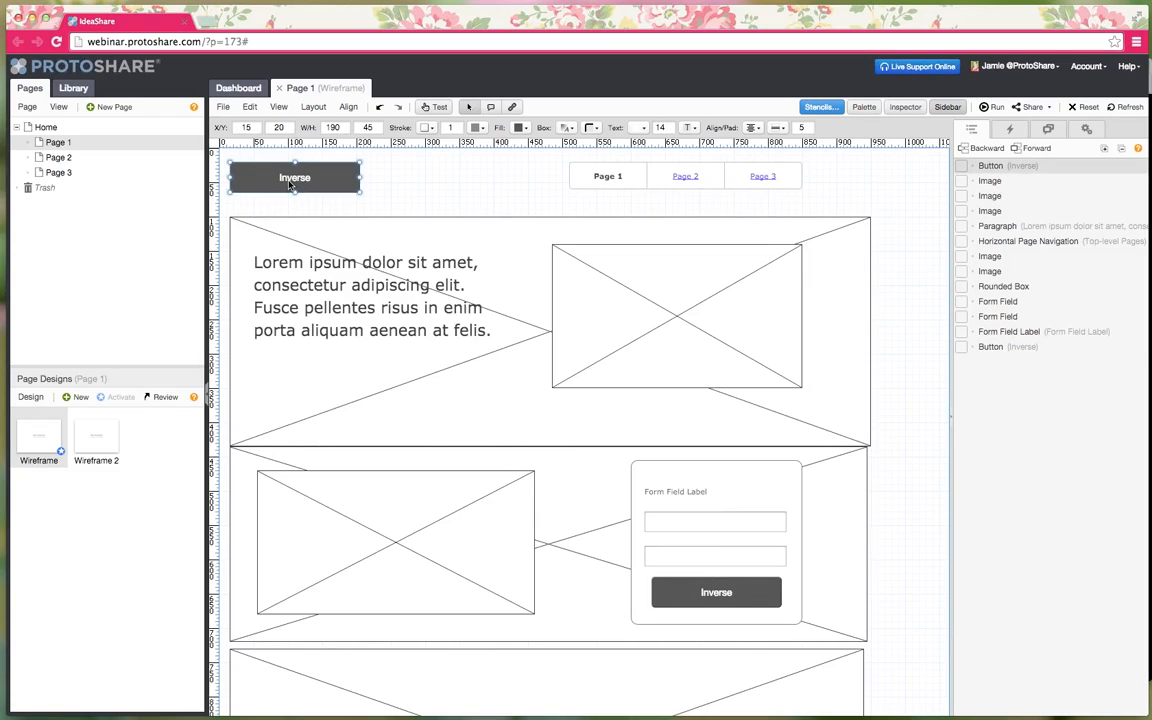
pyautogui.doubleClick(289, 184)
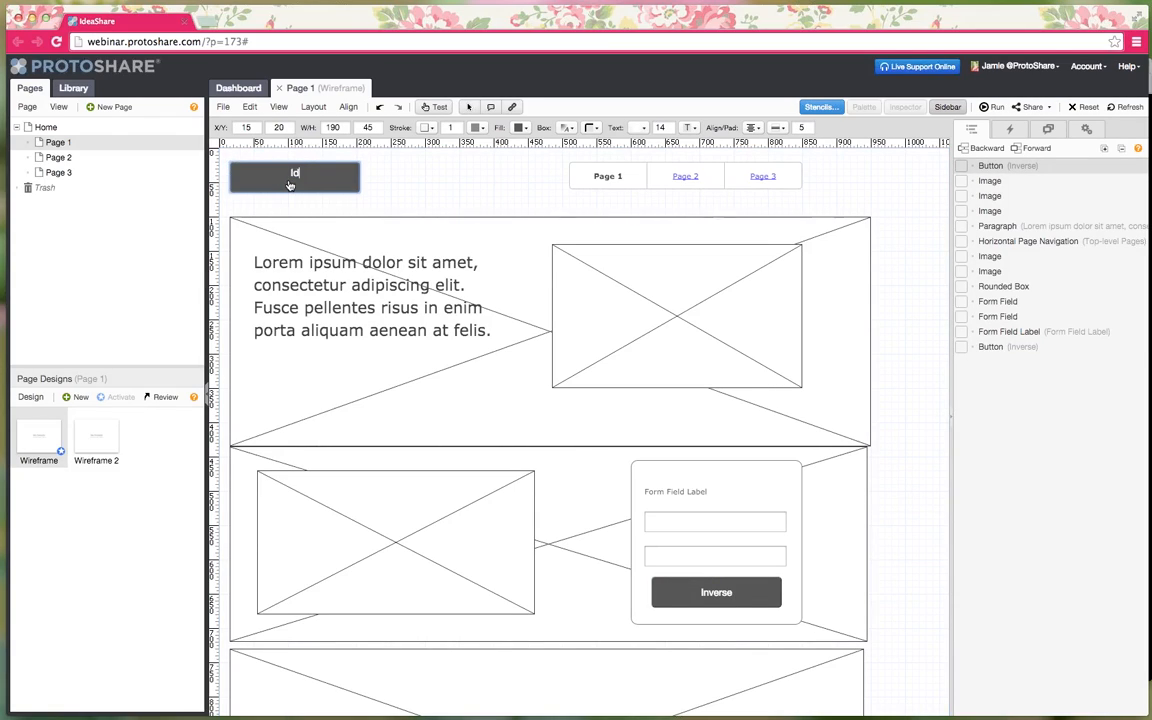
pyautogui.press('Return')
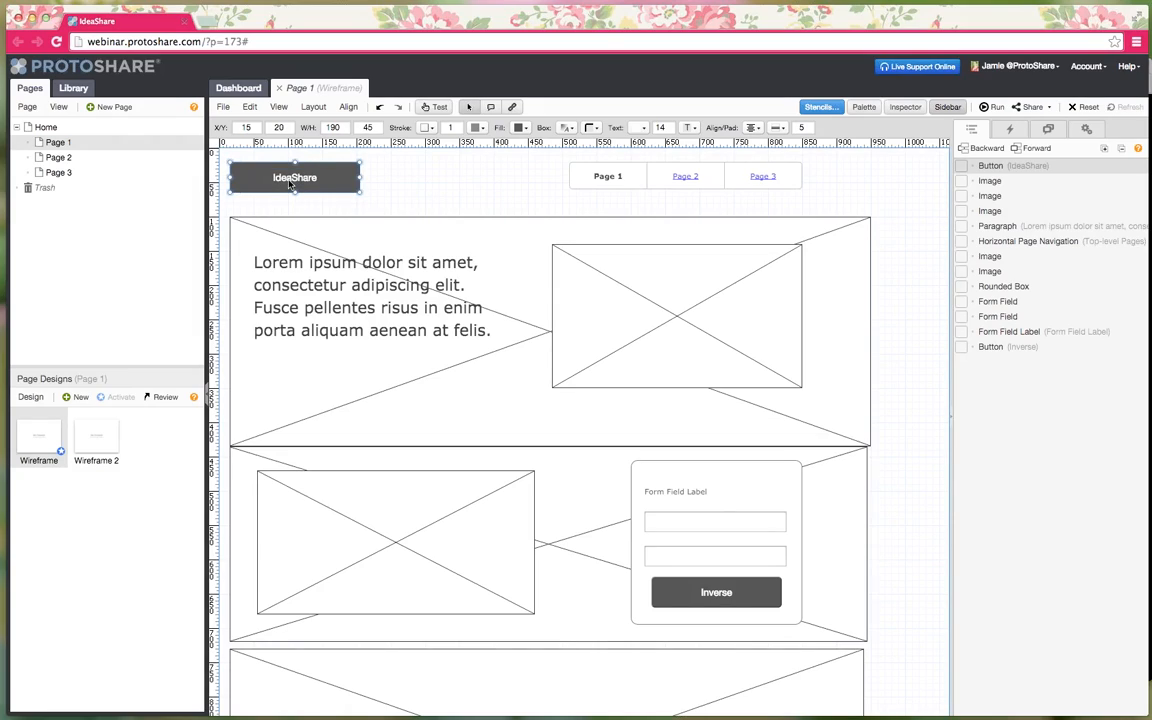
pyautogui.doubleClick(720, 593)
pyautogui.write('Sign Up Free')
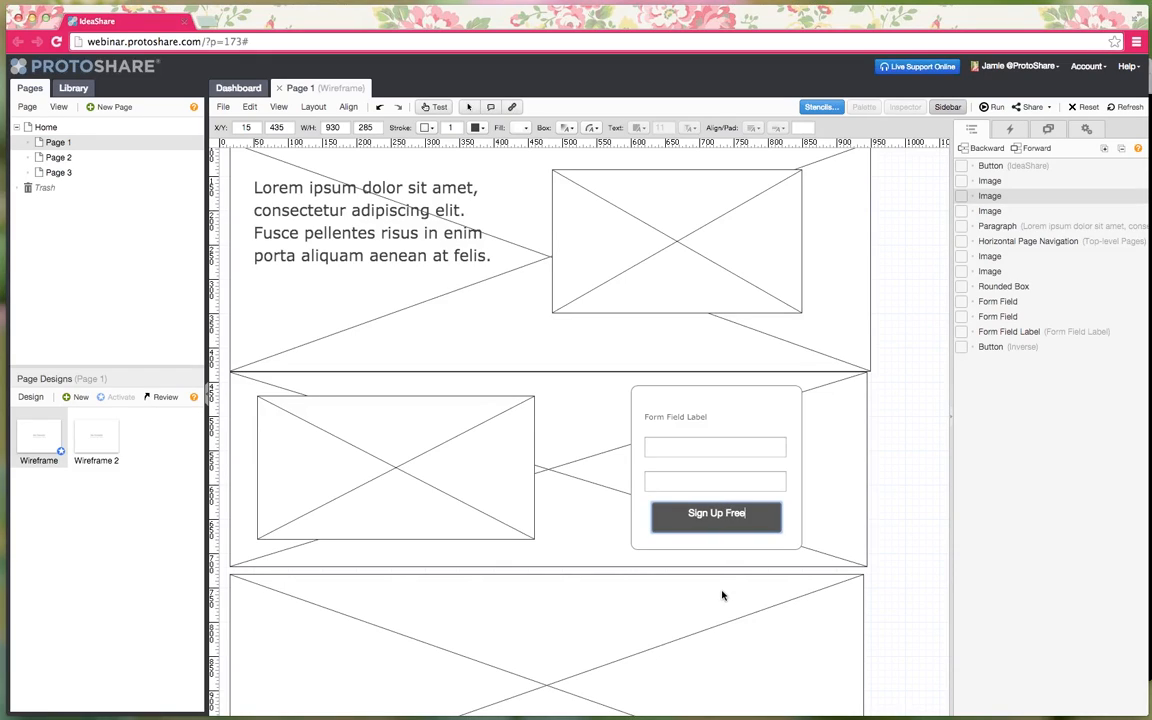
pyautogui.press('Return')
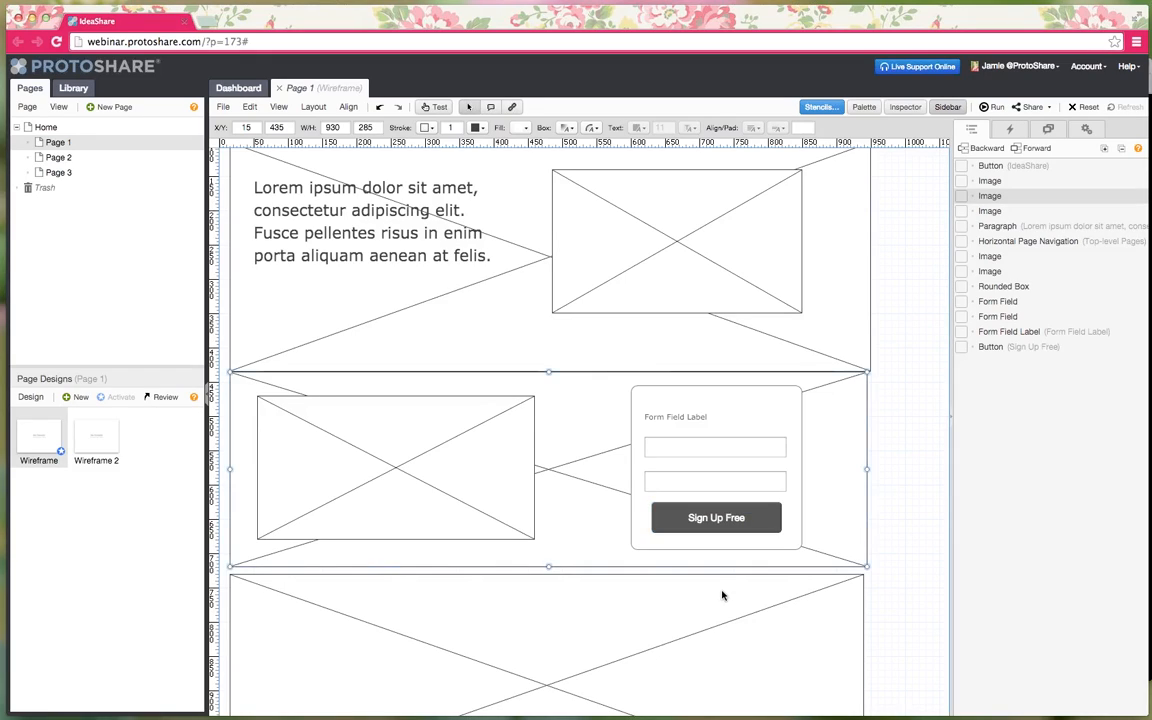
pyautogui.scroll(2, 722, 594)
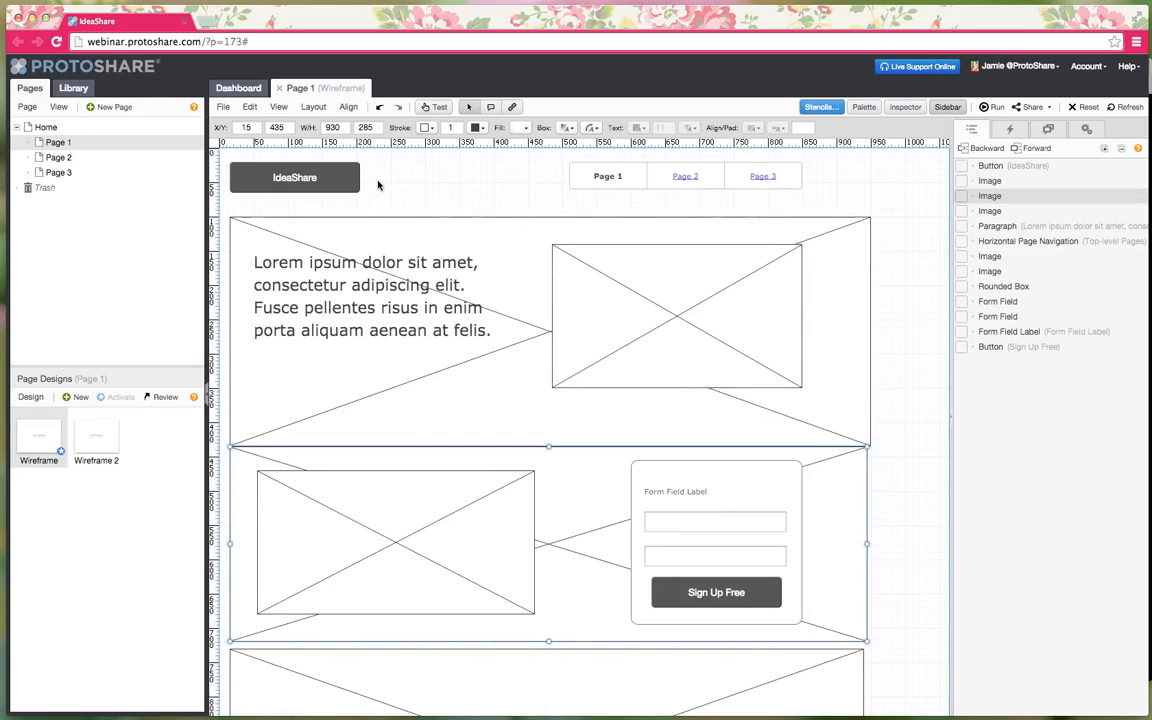
pyautogui.click(427, 184)
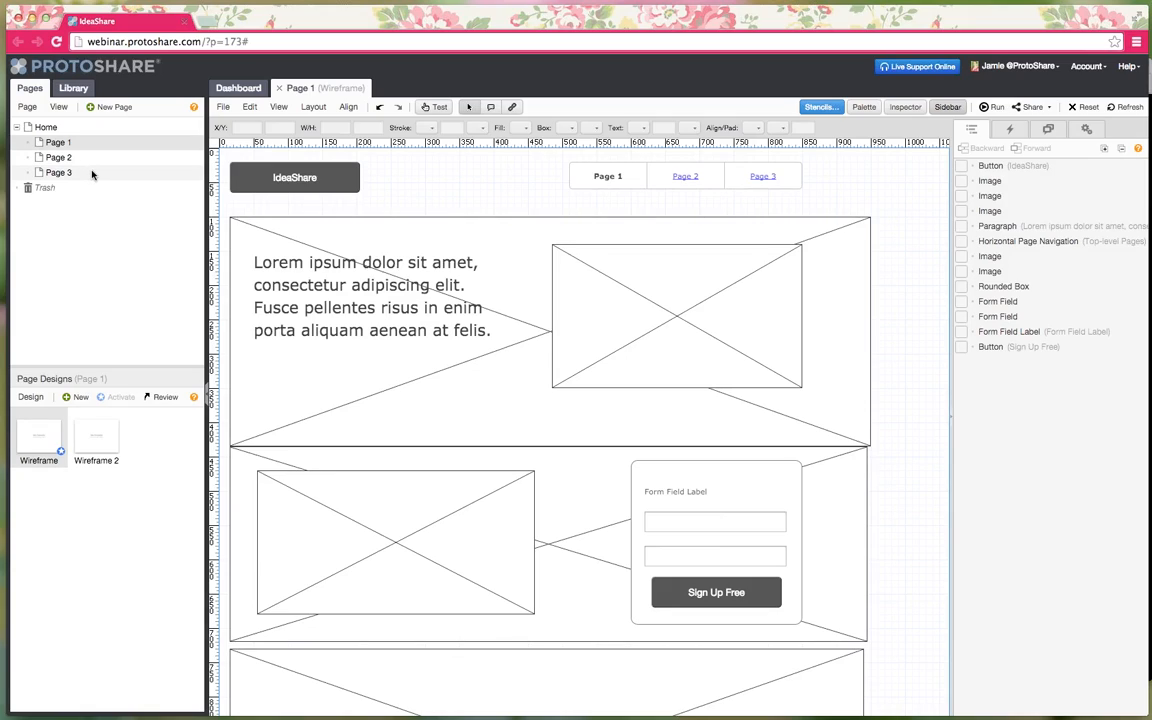
# - Rename Page 1 to 'Features' and add a new 'Pricing' page
pyautogui.rightClick(58, 143)
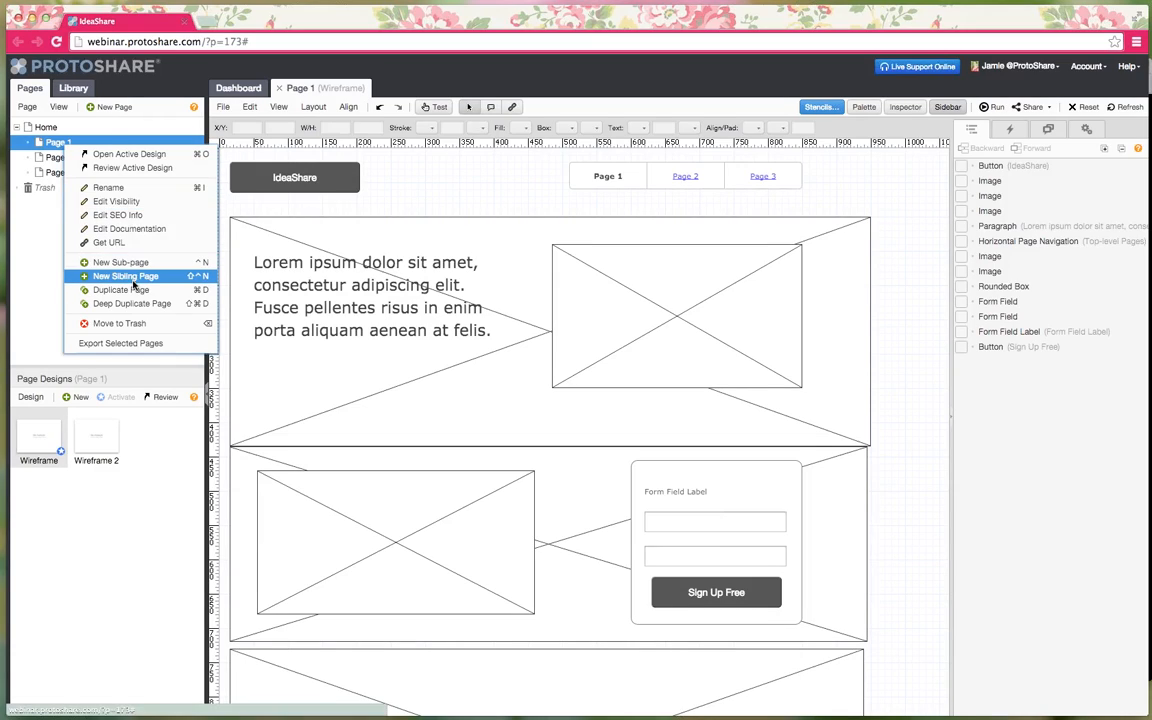
pyautogui.click(131, 190)
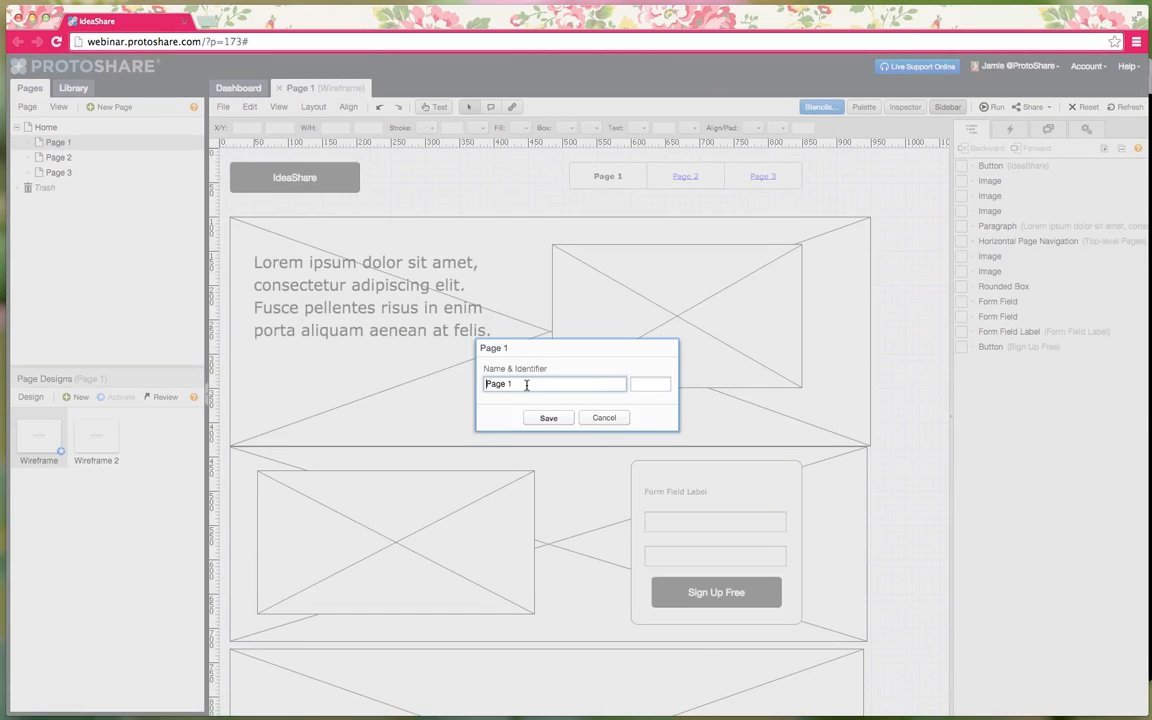
pyautogui.write('Features')
pyautogui.press('Return')
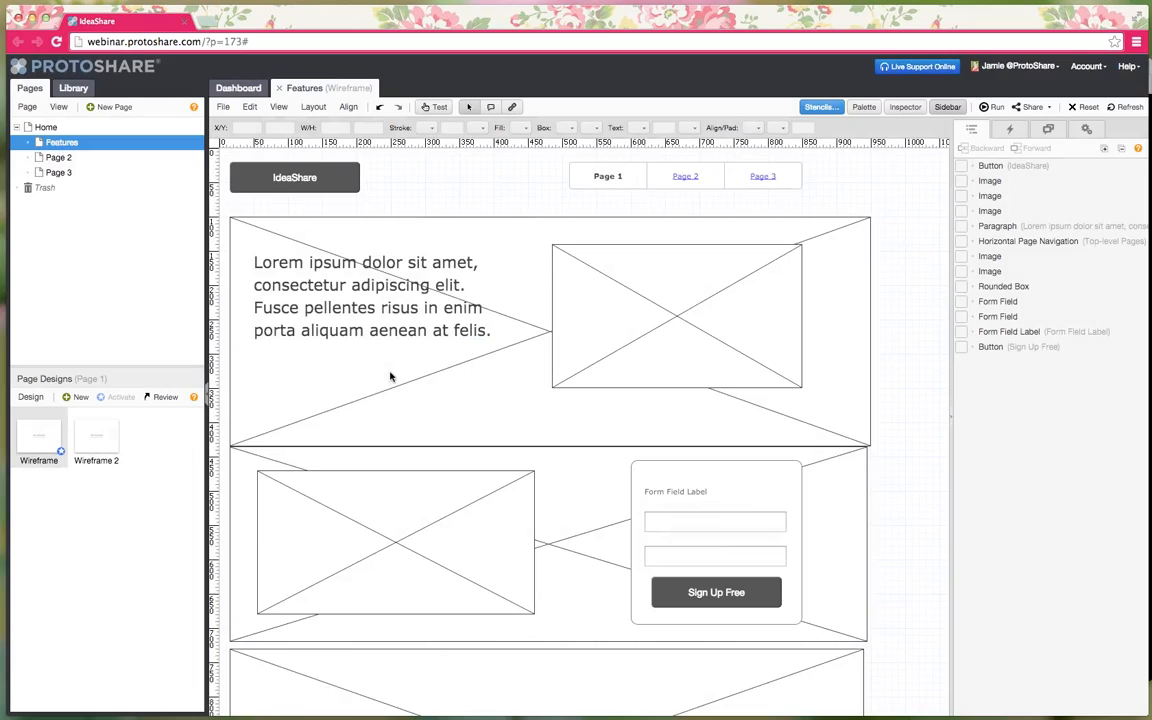
pyautogui.click(108, 107)
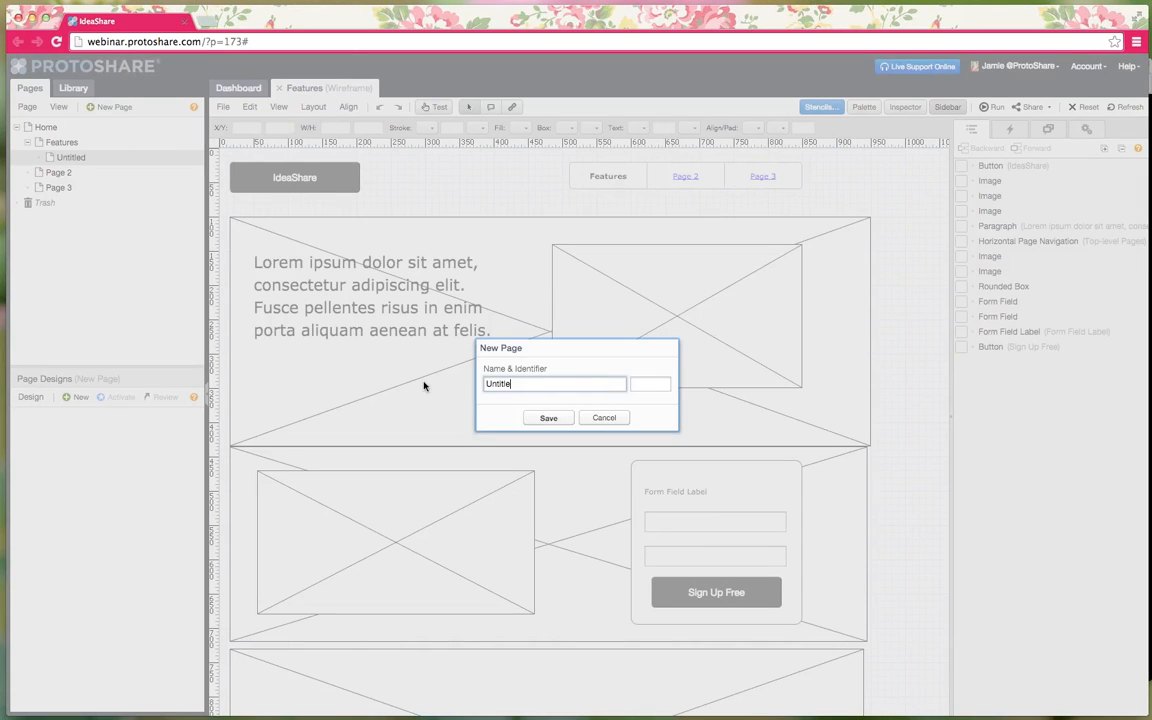
pyautogui.press('BackSpace')
pyautogui.press('BackSpace')
pyautogui.press('BackSpace')
pyautogui.press('BackSpace')
pyautogui.press('BackSpace')
pyautogui.write('Pricing')
pyautogui.press('Return')
# - Add 'Sign Up' and 'Page 1' pages, and move Pricing up to sit under Home
pyautogui.click(128, 107)
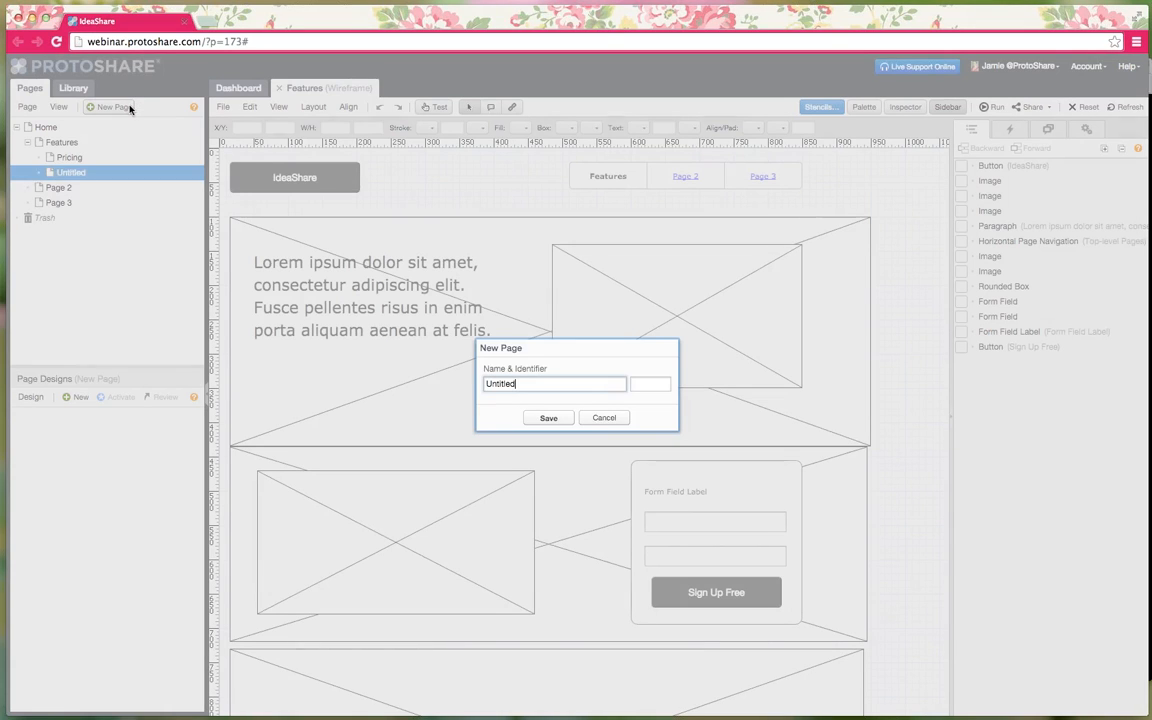
pyautogui.press('BackSpace')
pyautogui.press('BackSpace')
pyautogui.press('BackSpace')
pyautogui.press('BackSpace')
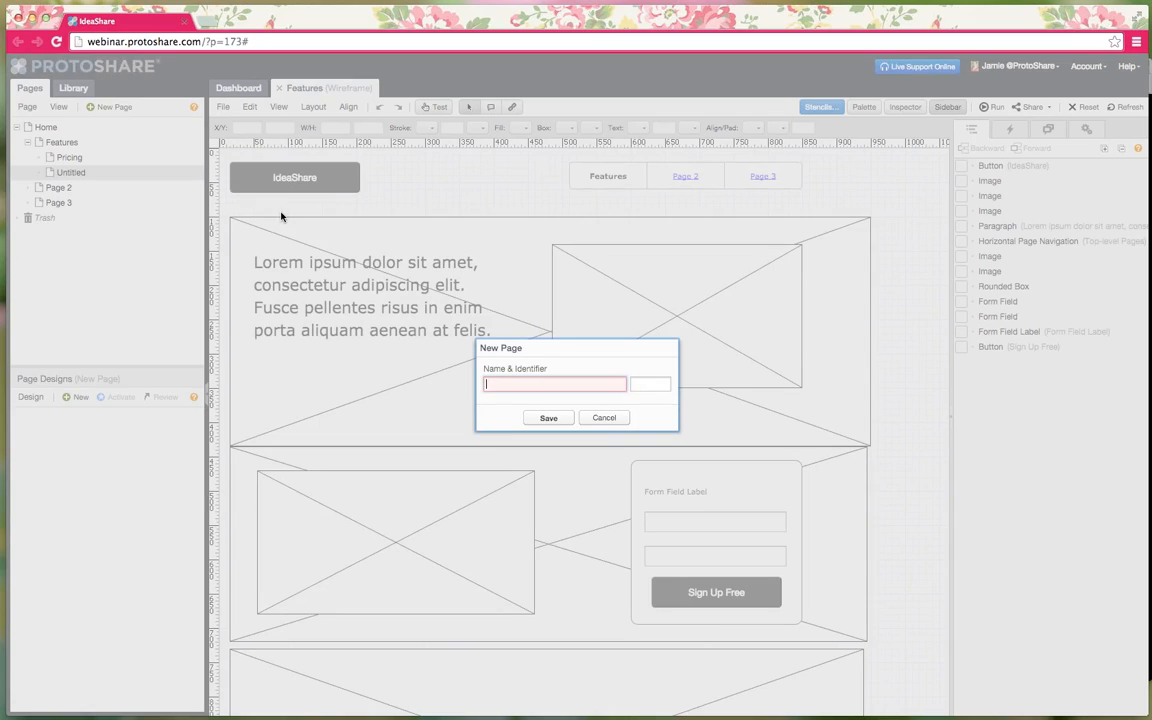
pyautogui.write('Sign Up')
pyautogui.press('Return')
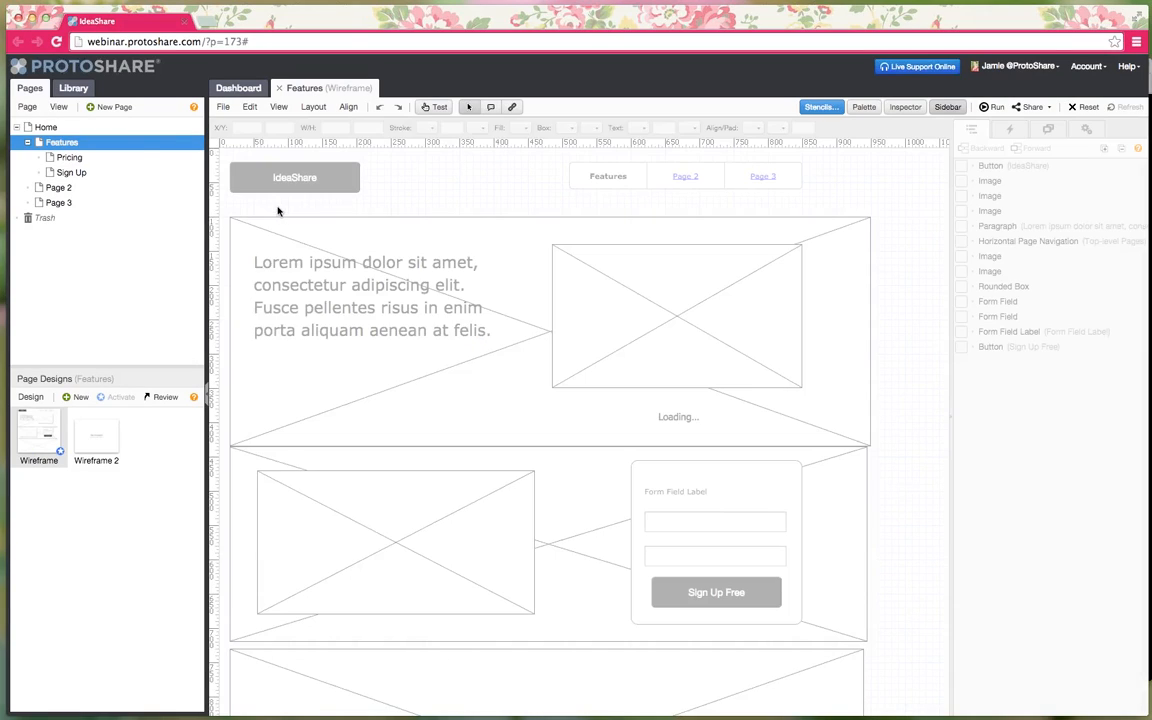
pyautogui.click(124, 110)
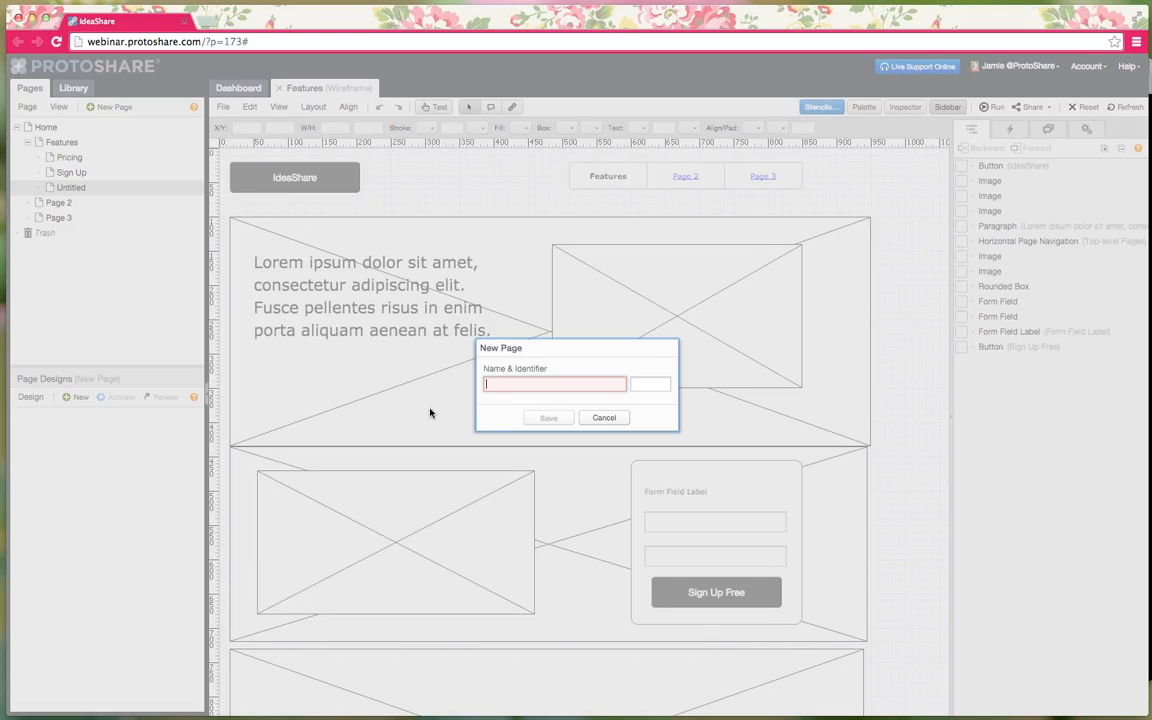
pyautogui.write('Page 1')
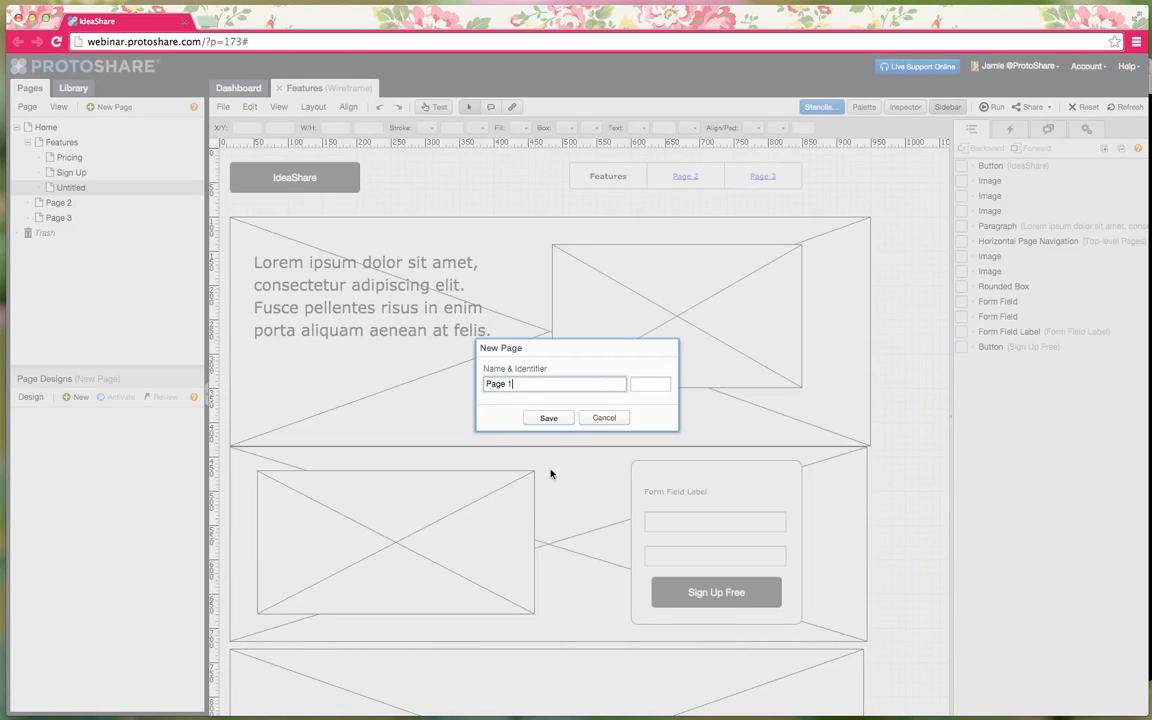
pyautogui.click(548, 418)
pyautogui.moveTo(62, 157); pyautogui.dragTo(47, 130)
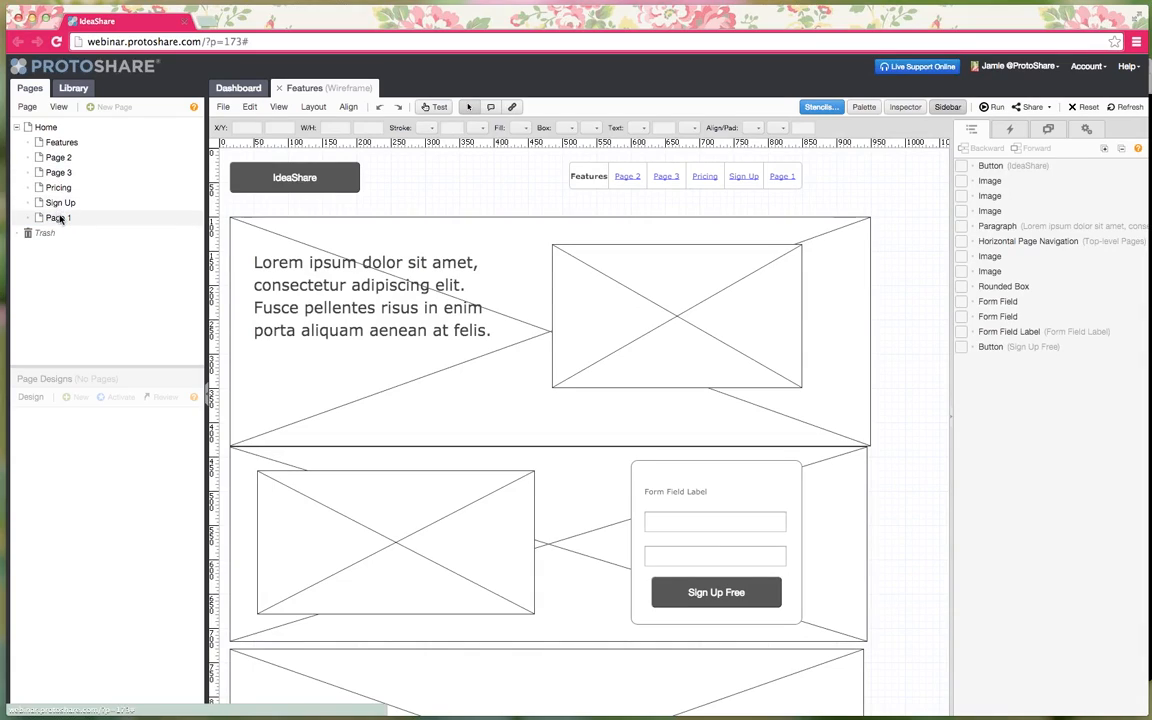
# - Nest Page 1 under Features and rename the Sign Up page to 'Sign In'
pyautogui.moveTo(55, 218); pyautogui.dragTo(69, 149)
pyautogui.click(60, 217)
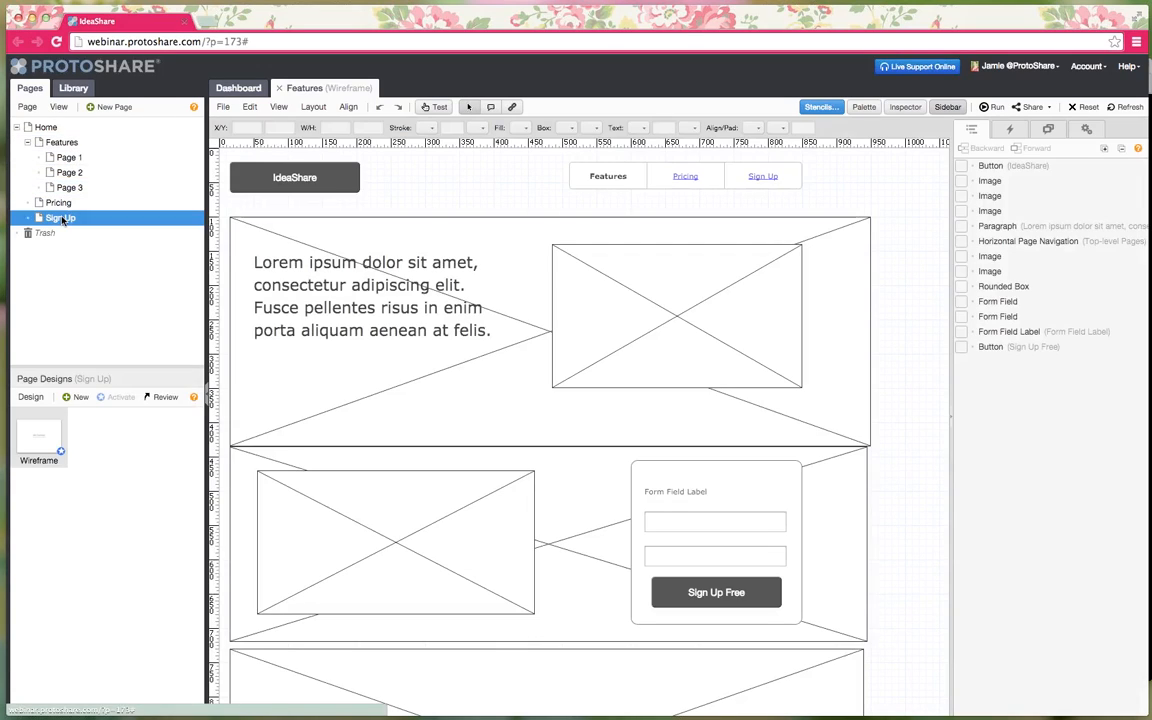
pyautogui.rightClick(60, 217)
pyautogui.click(97, 261)
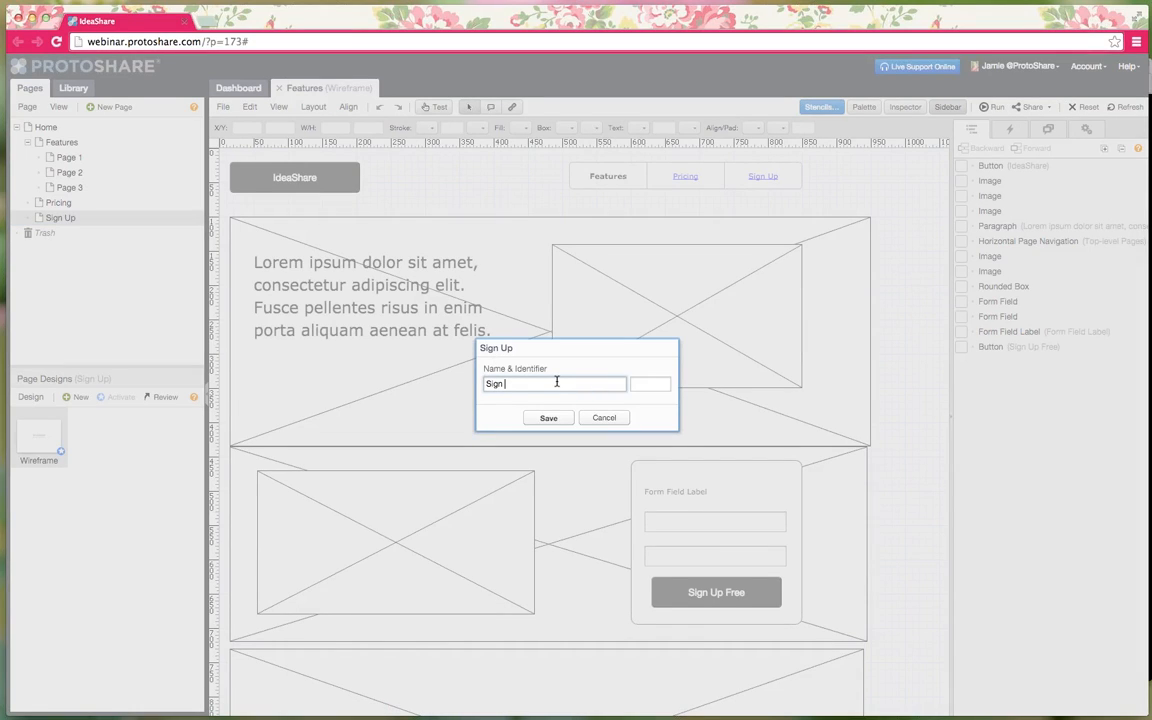
pyautogui.write('In')
pyautogui.click(548, 418)
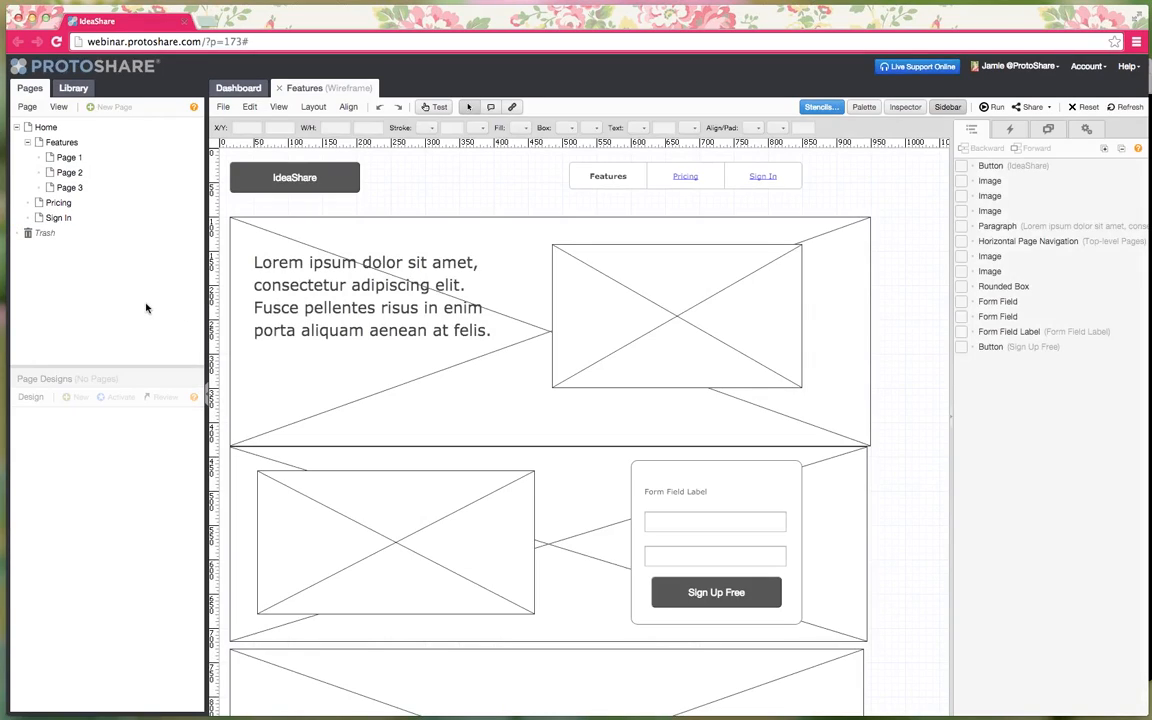
pyautogui.click(750, 188)
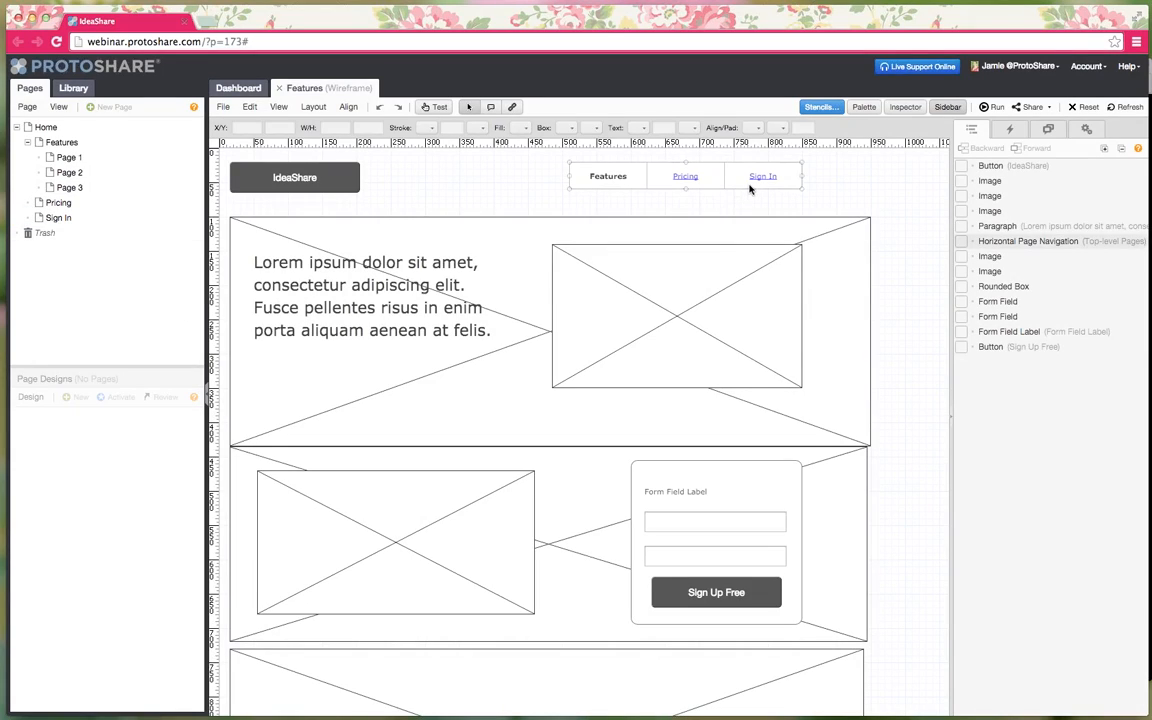
pyautogui.click(713, 211)
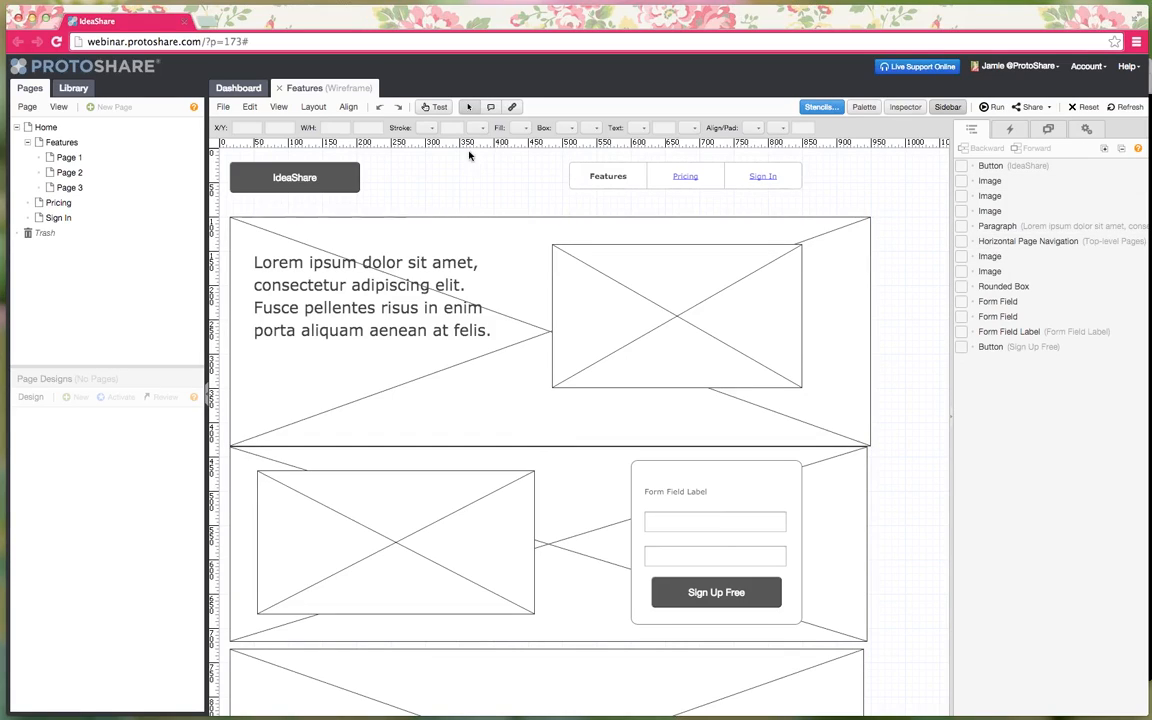
pyautogui.click(433, 108)
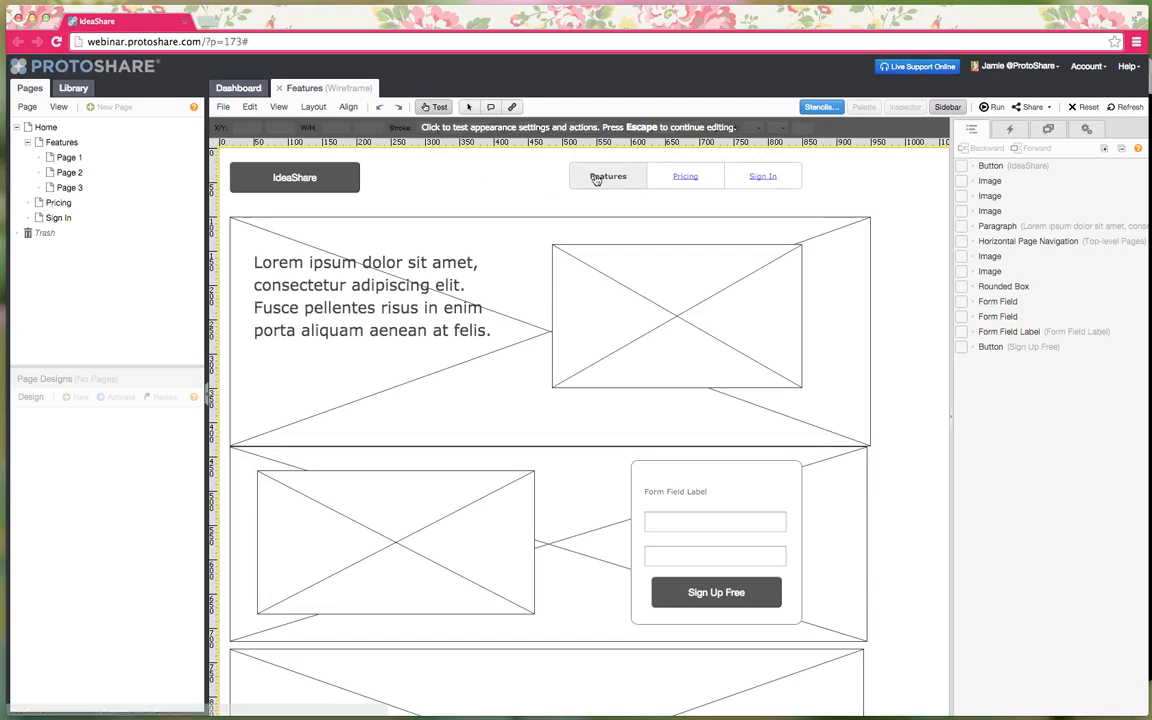
pyautogui.moveTo(605, 176)
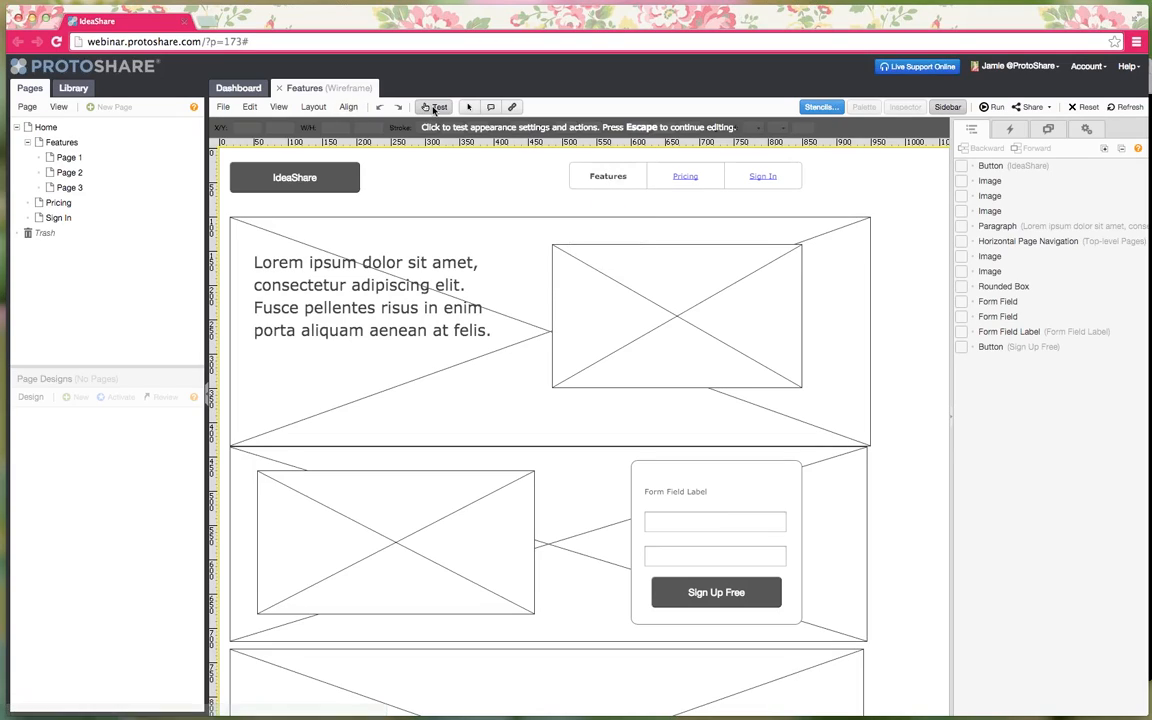
pyautogui.press('Escape')
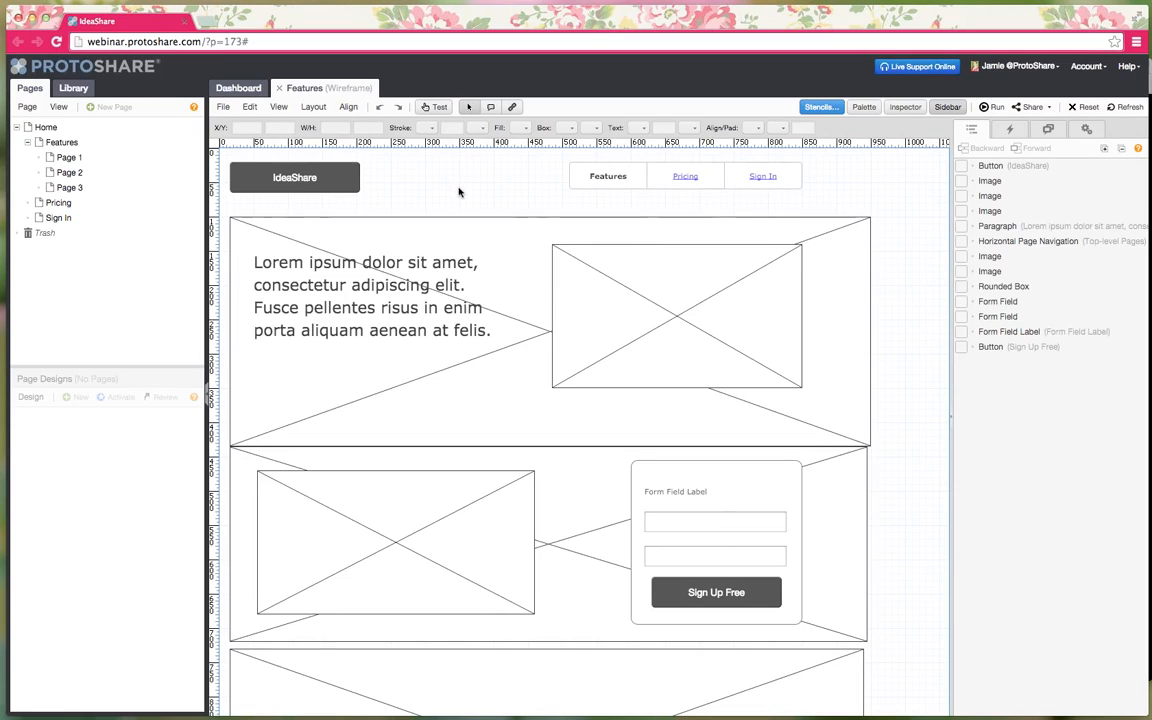
pyautogui.click(615, 182)
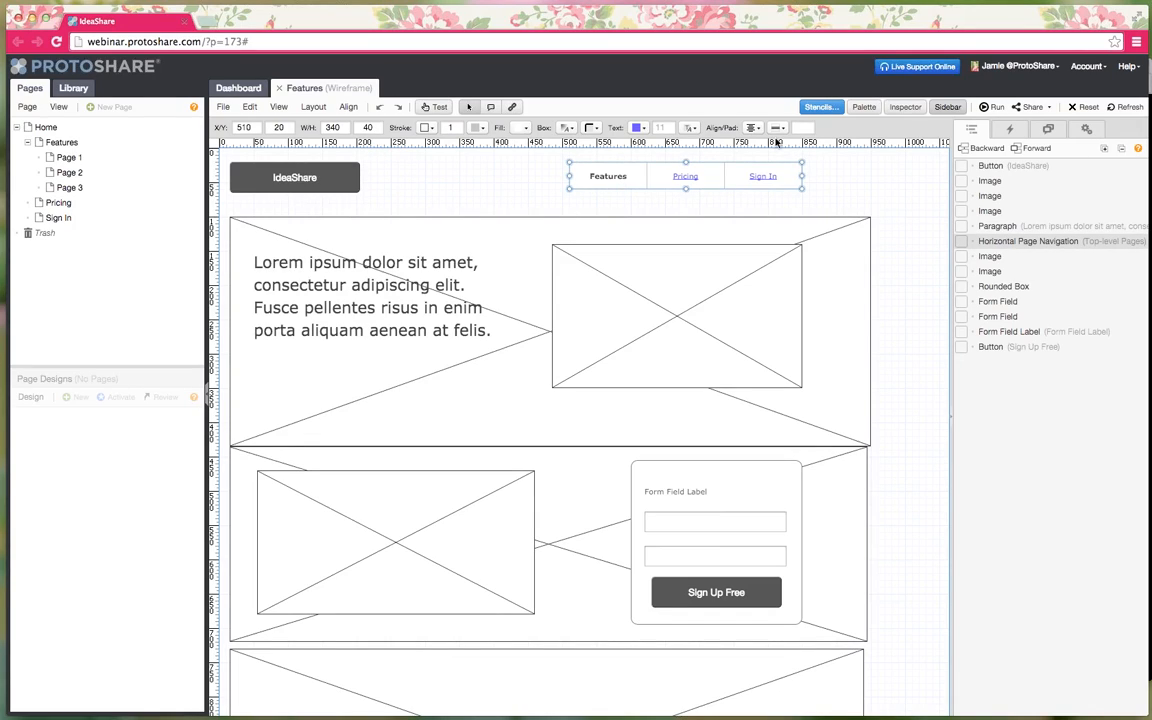
# - Open the navigation's Inspector and keep Top-Level Pages as its attached pages, checking Appearance settings
pyautogui.click(914, 108)
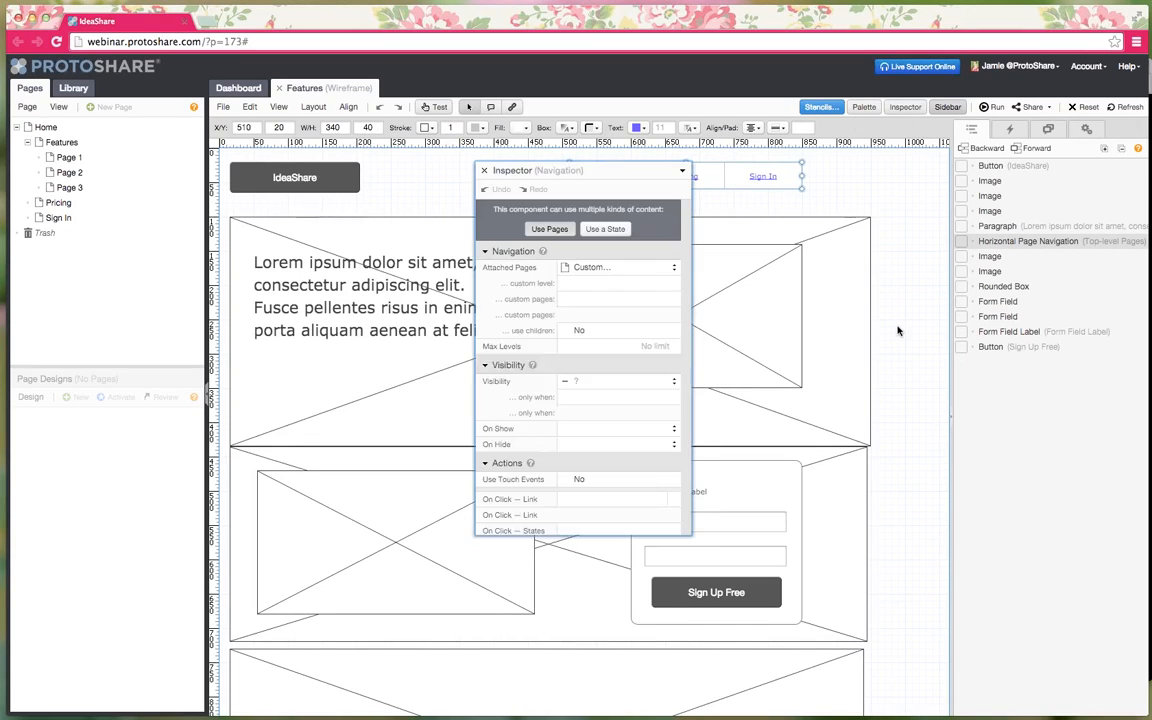
pyautogui.moveTo(578, 174); pyautogui.dragTo(906, 228)
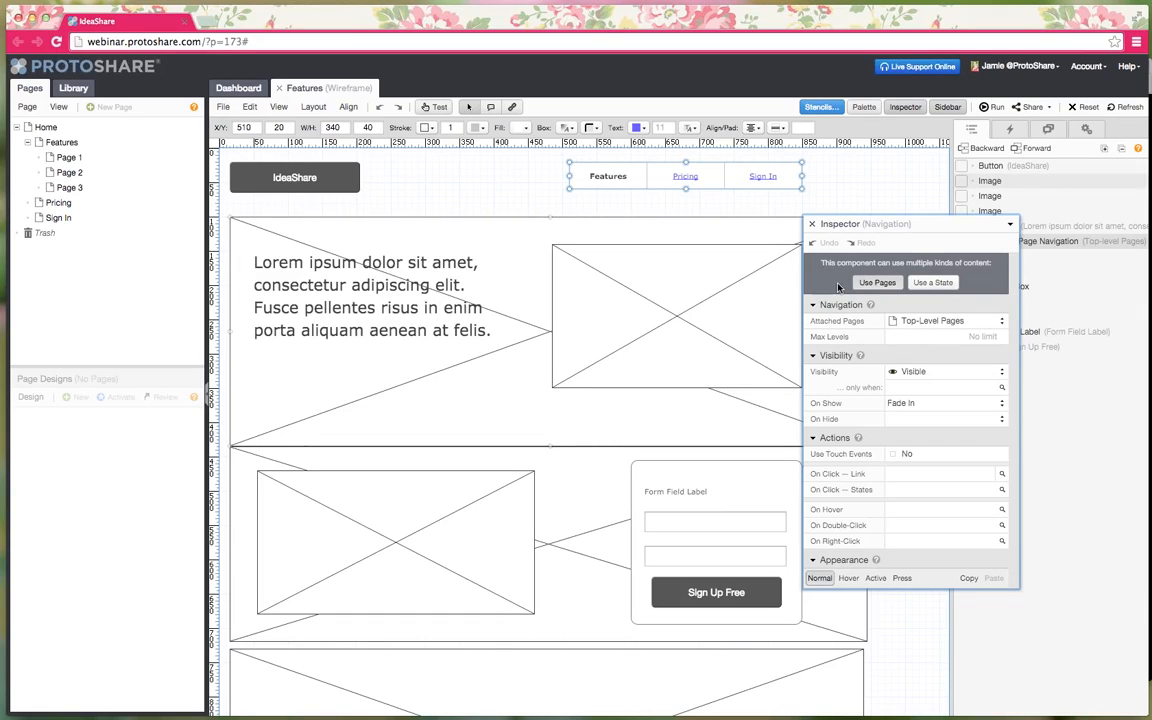
pyautogui.click(936, 322)
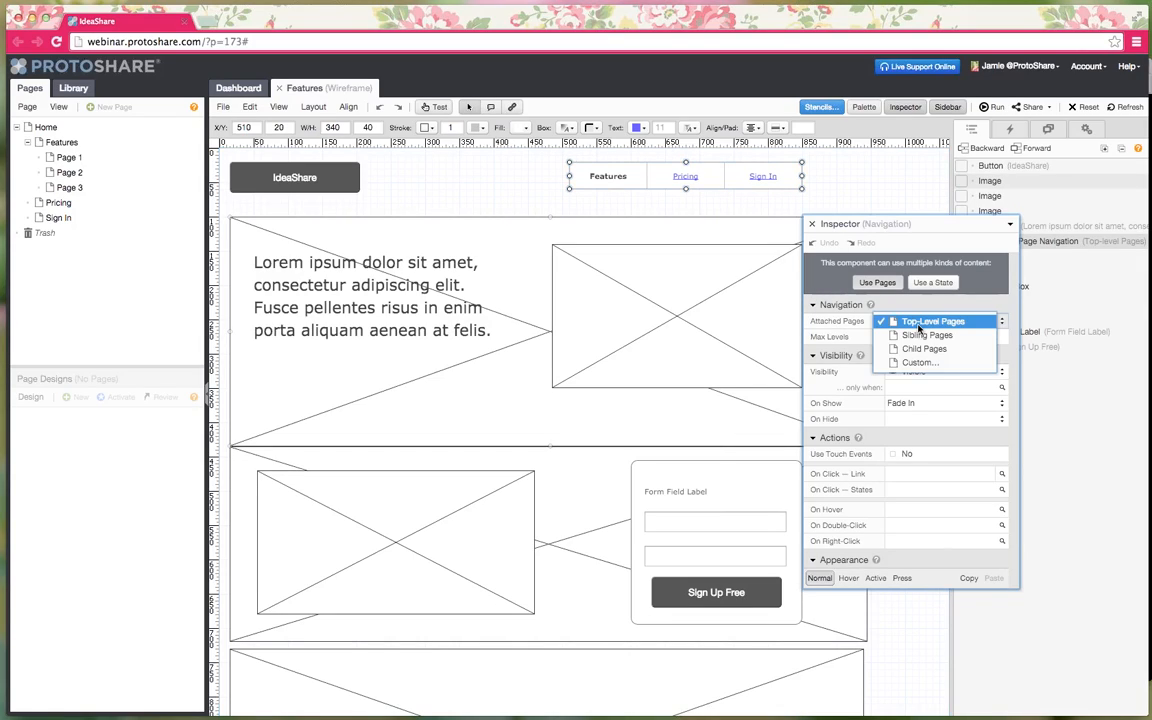
pyautogui.click(855, 323)
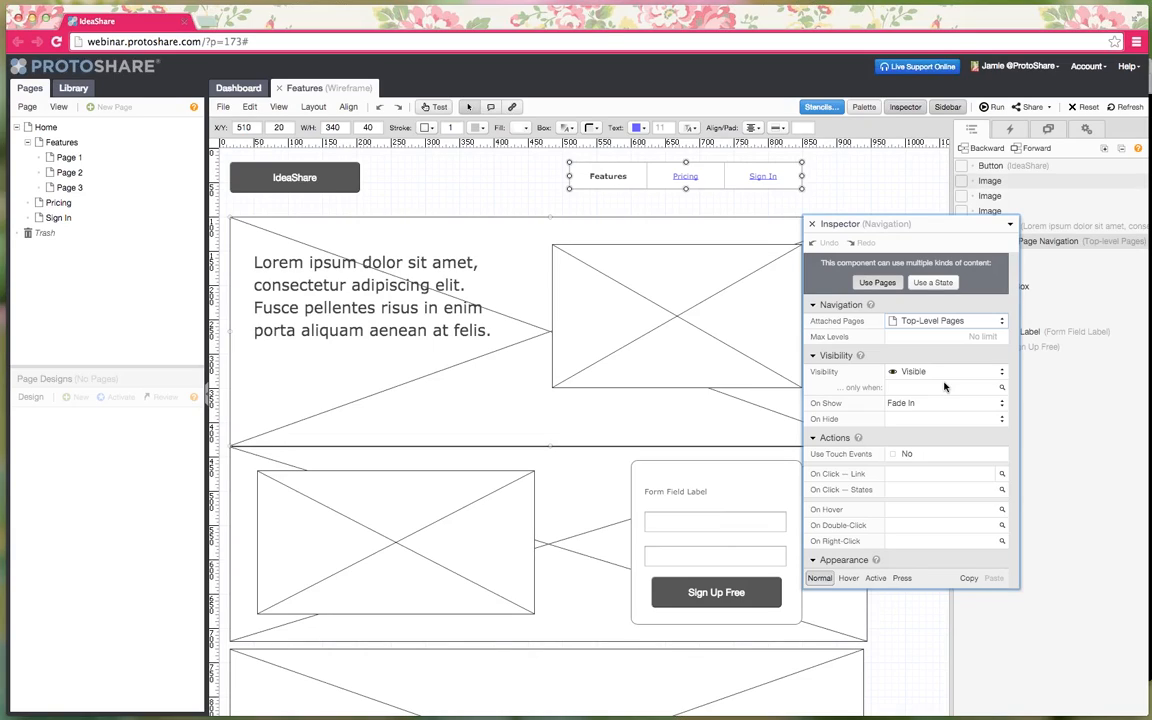
pyautogui.scroll(-3, 944, 387)
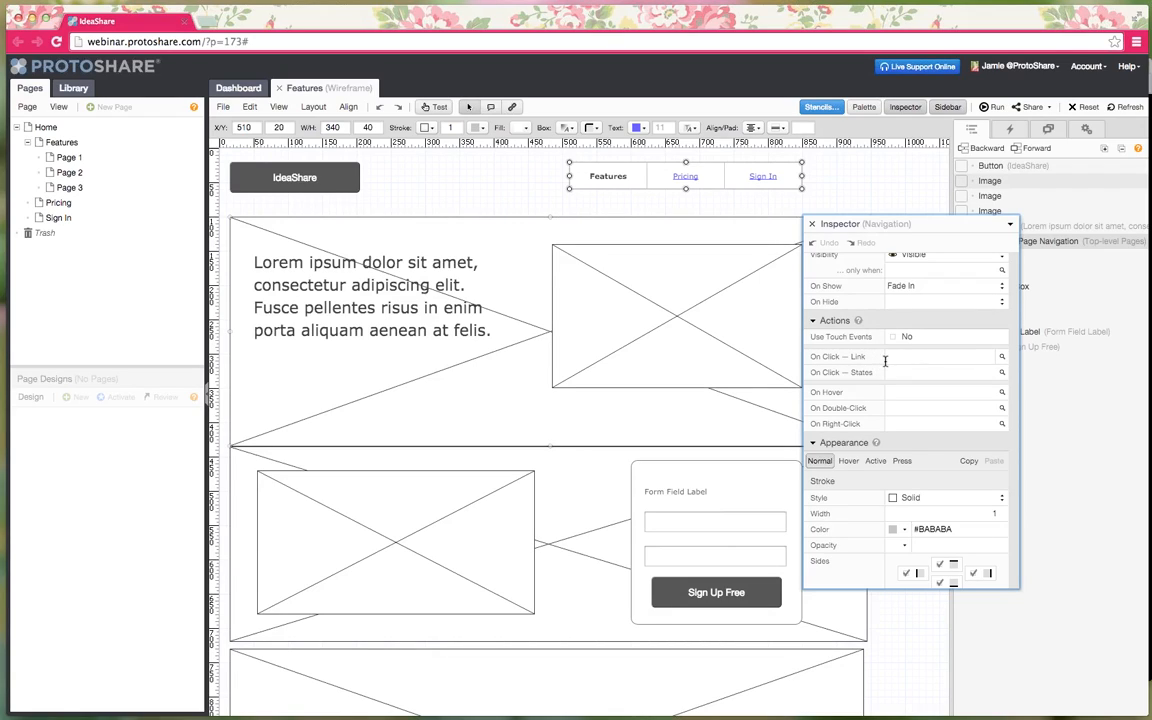
pyautogui.scroll(-5, 885, 362)
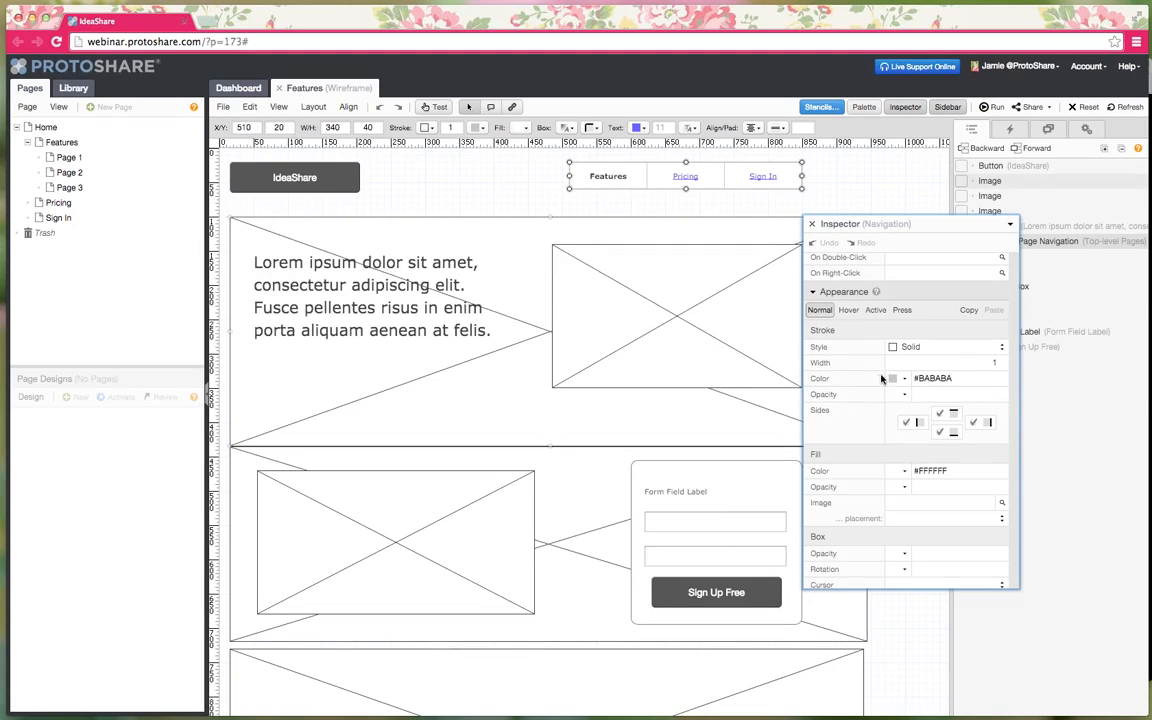
# - Look through the navigation's fill colour and fill image options, leaving the fill unchanged
pyautogui.scroll(-2, 875, 440)
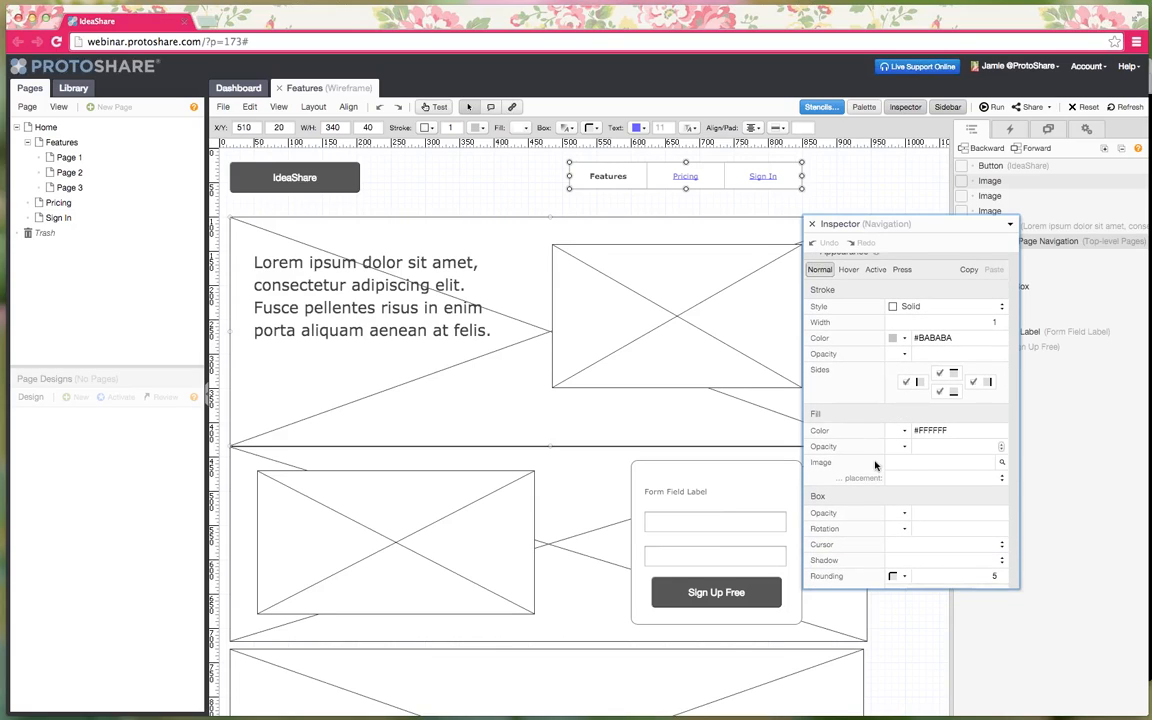
pyautogui.click(905, 431)
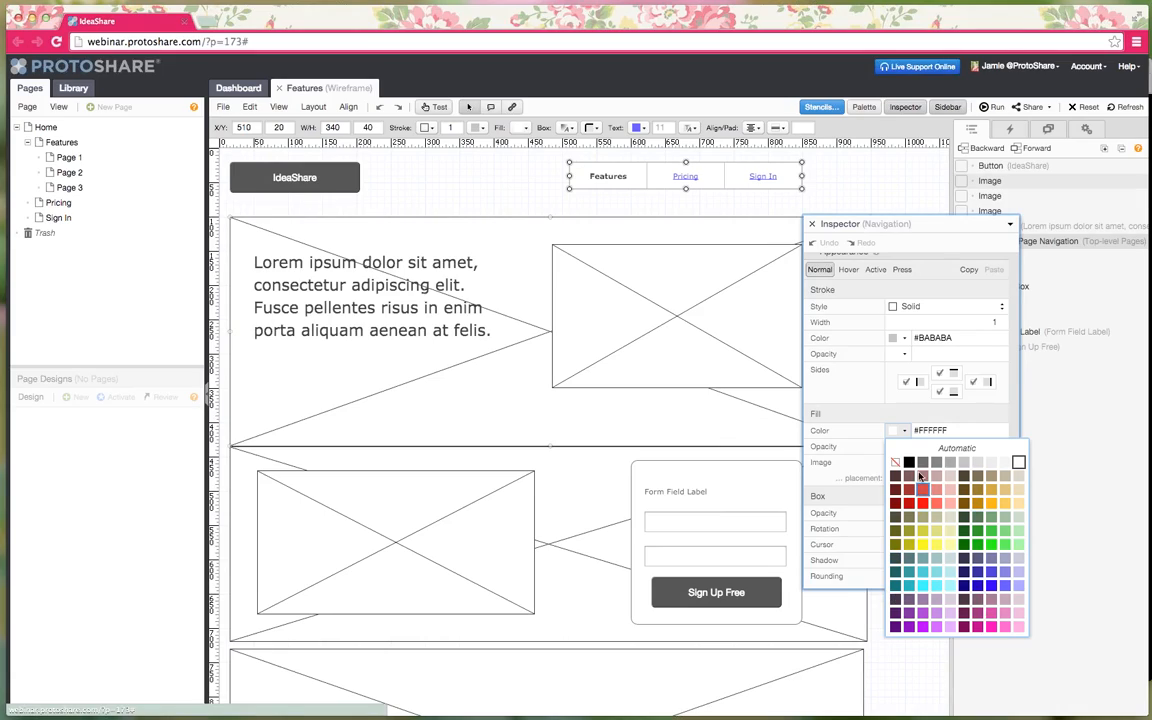
pyautogui.click(905, 432)
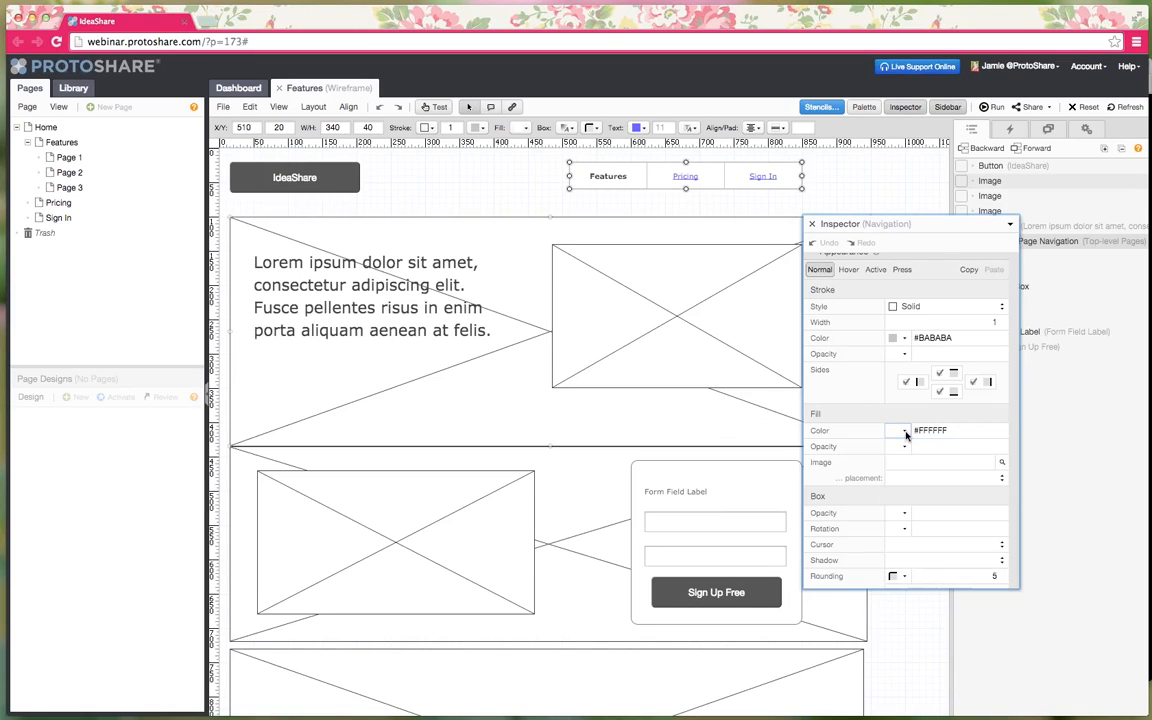
pyautogui.click(947, 463)
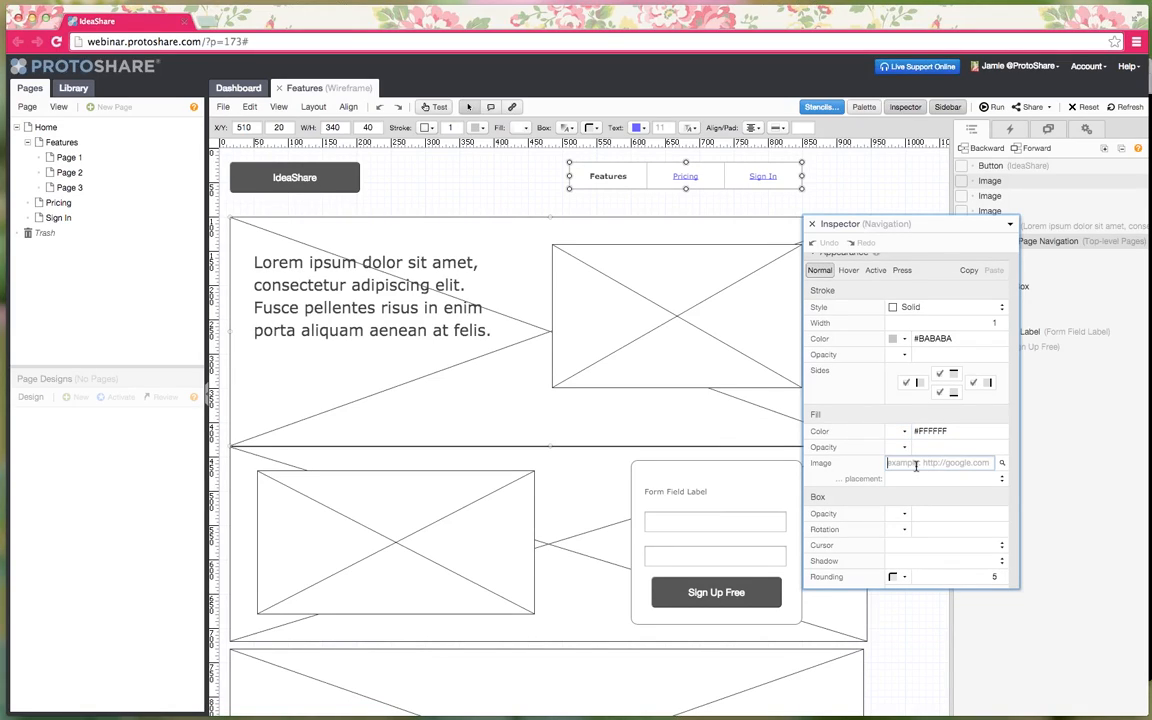
pyautogui.click(1002, 463)
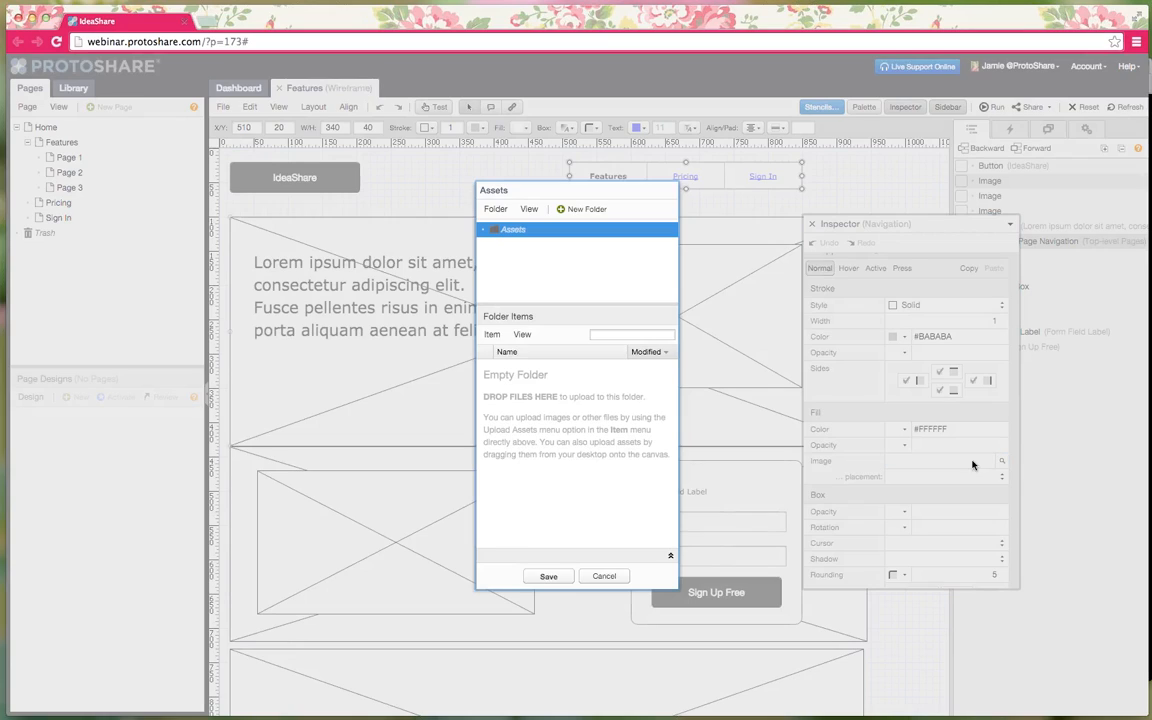
pyautogui.click(492, 334)
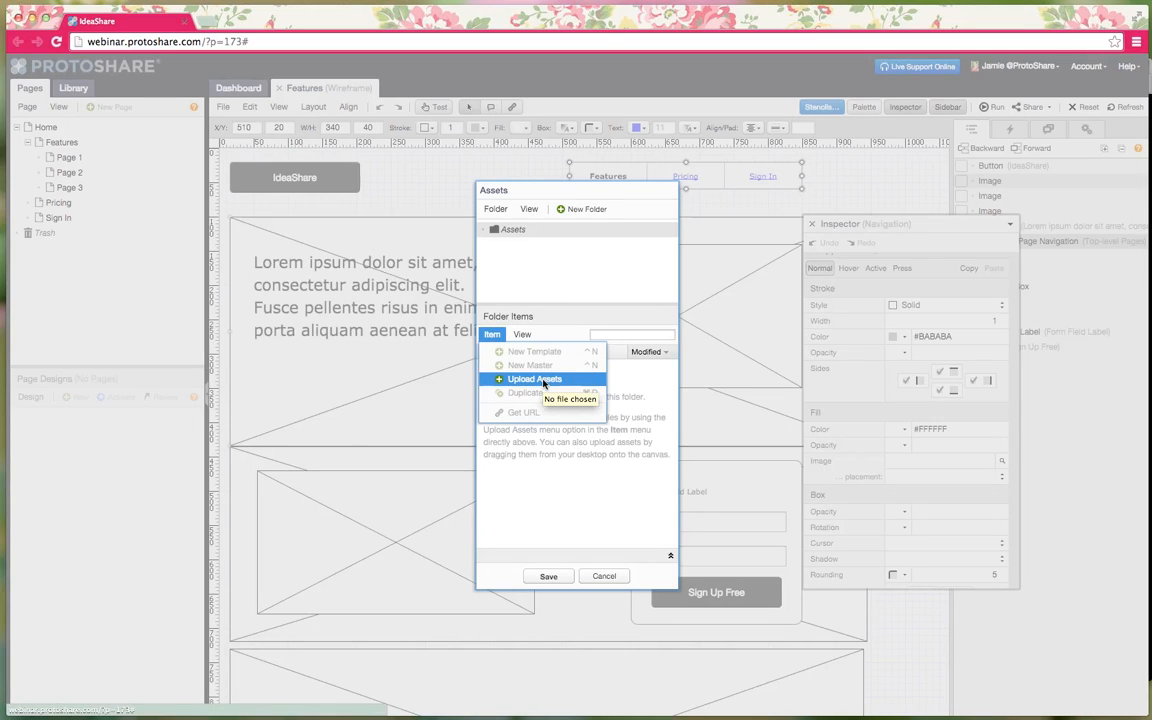
pyautogui.click(604, 578)
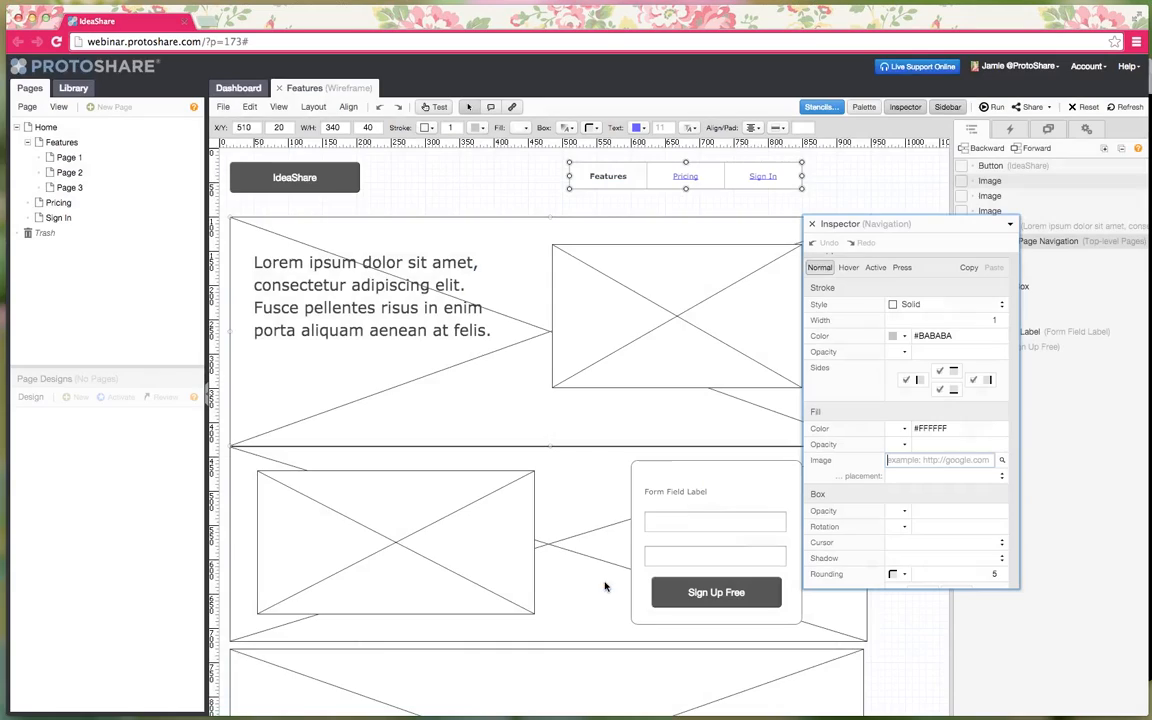
# - Rotate the navigation 45°, then set its rotation back to Auto so the links sit flat
pyautogui.scroll(-2, 978, 488)
pyautogui.scroll(-2, 978, 488)
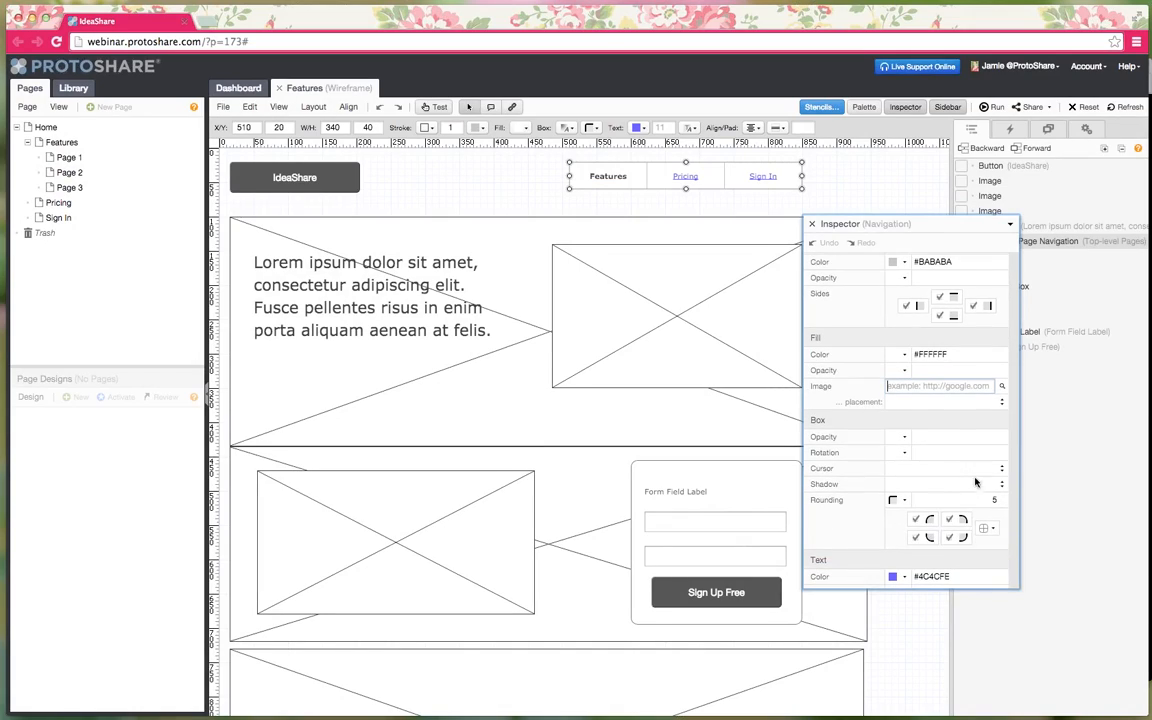
pyautogui.click(905, 453)
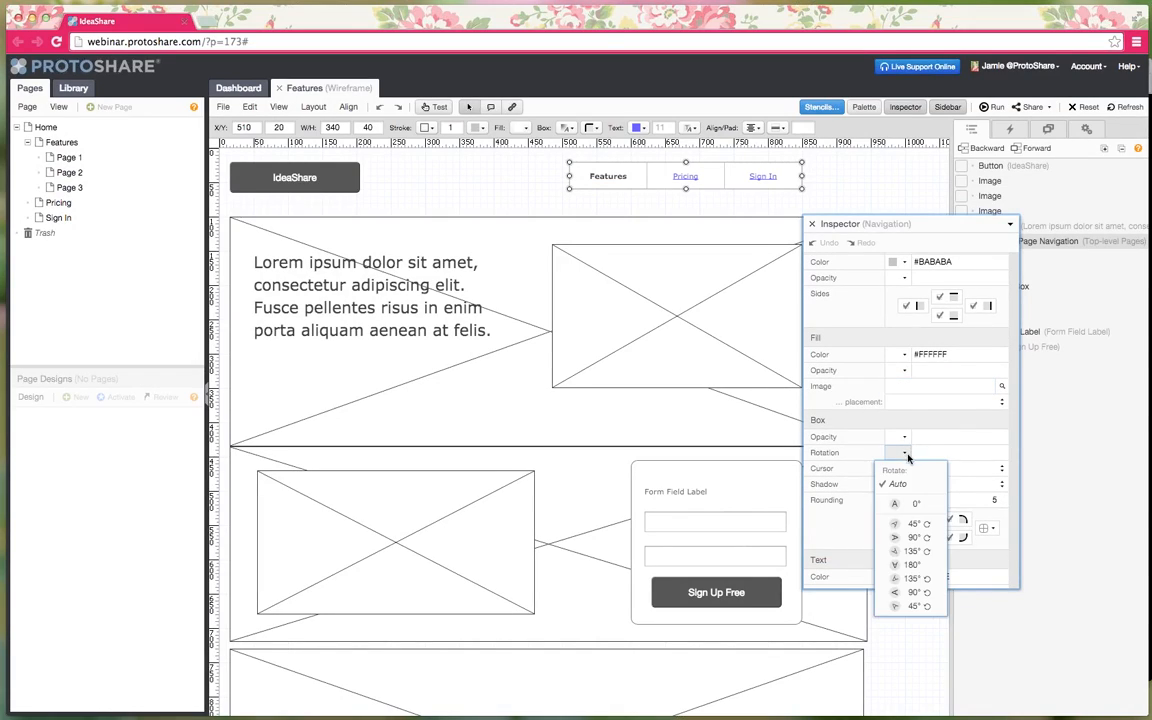
pyautogui.click(912, 523)
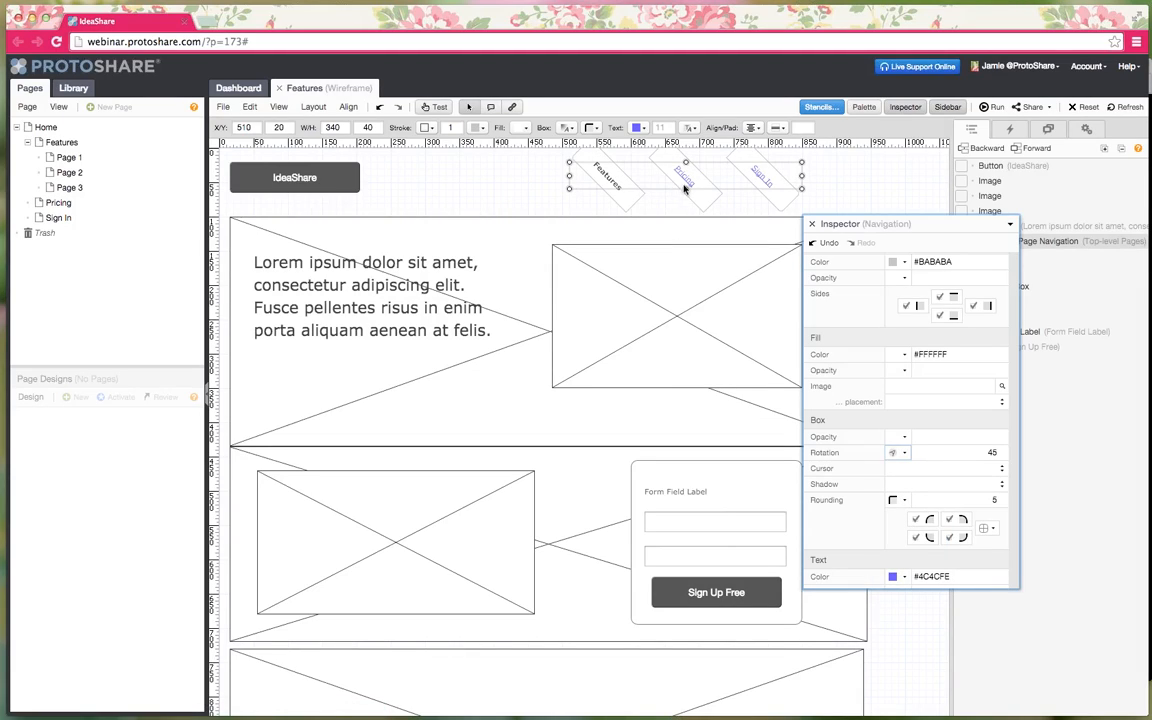
pyautogui.click(905, 453)
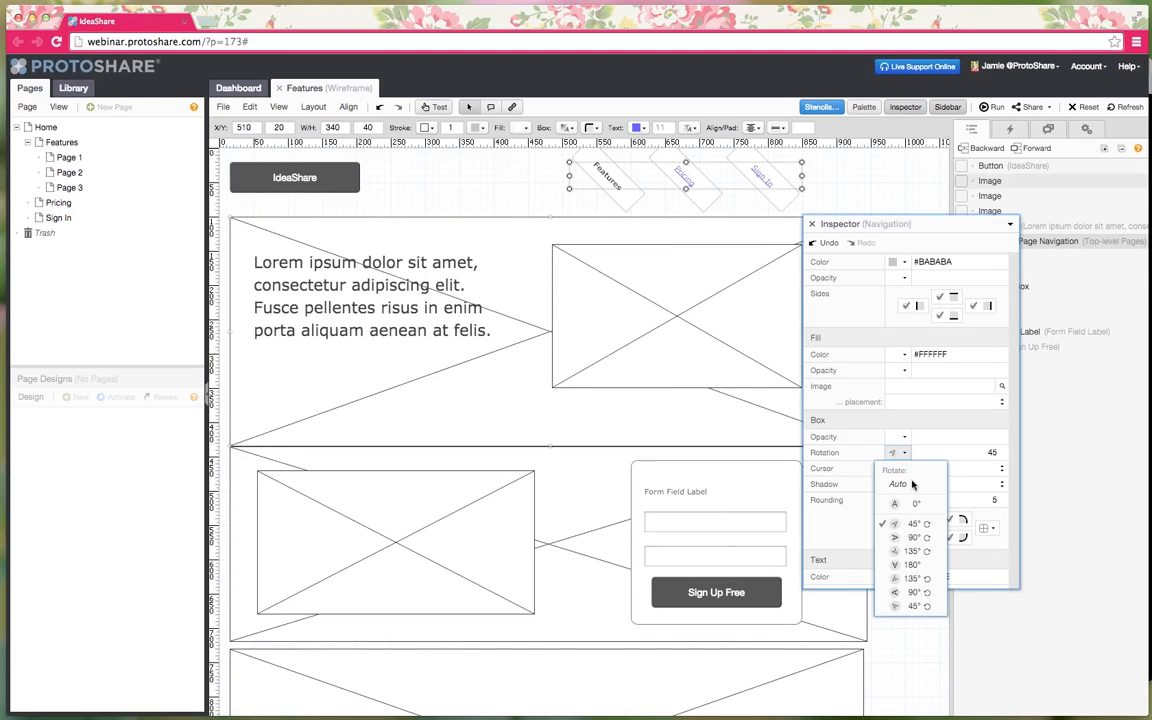
pyautogui.click(890, 497)
pyautogui.scroll(-5, 890, 470)
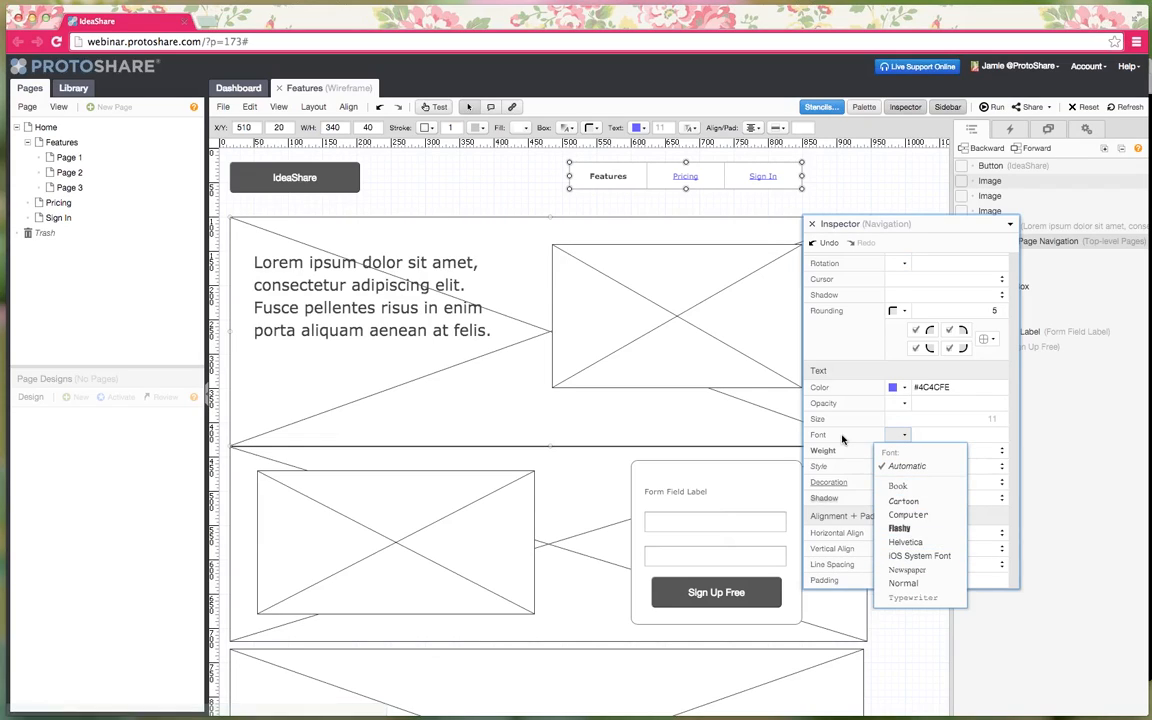
pyautogui.scroll(-5, 885, 515)
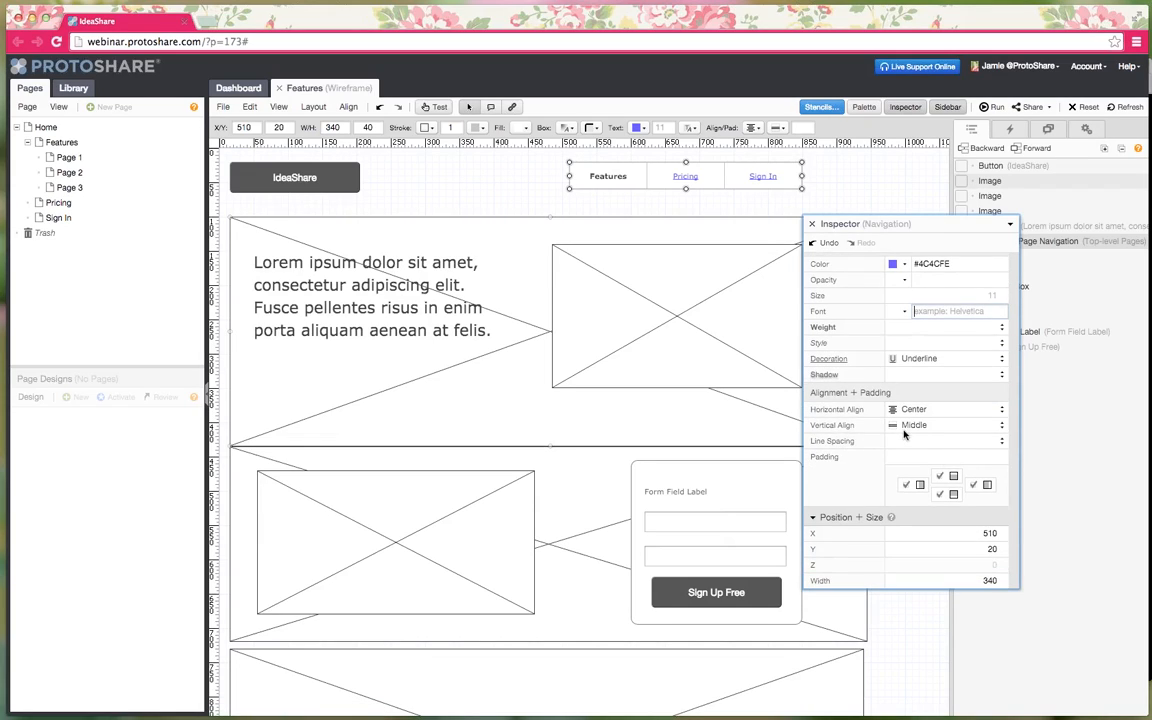
pyautogui.scroll(-5, 897, 500)
pyautogui.scroll(-7, 881, 500)
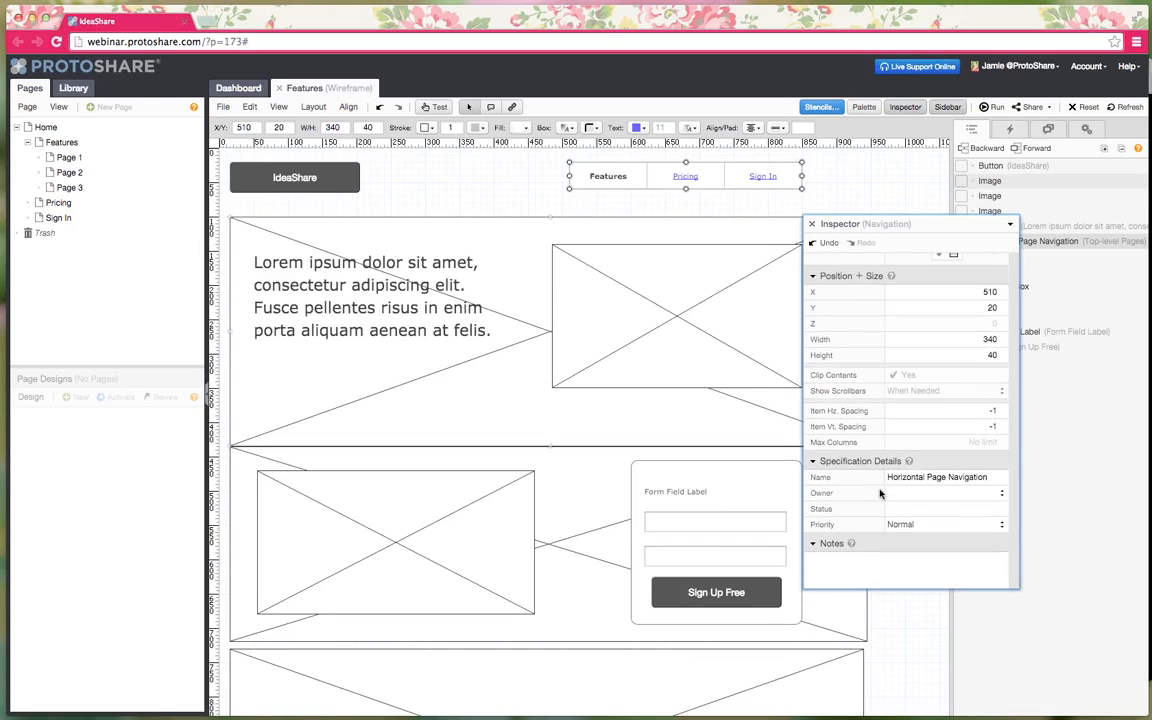
pyautogui.click(887, 525)
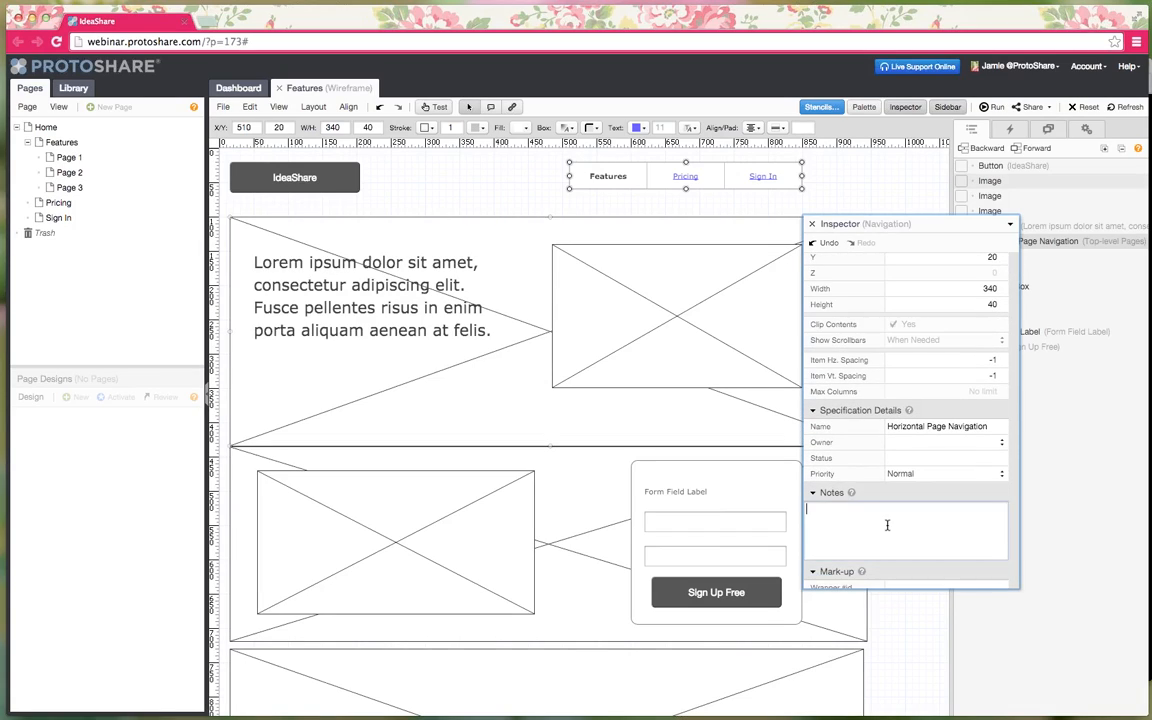
pyautogui.scroll(-3, 887, 525)
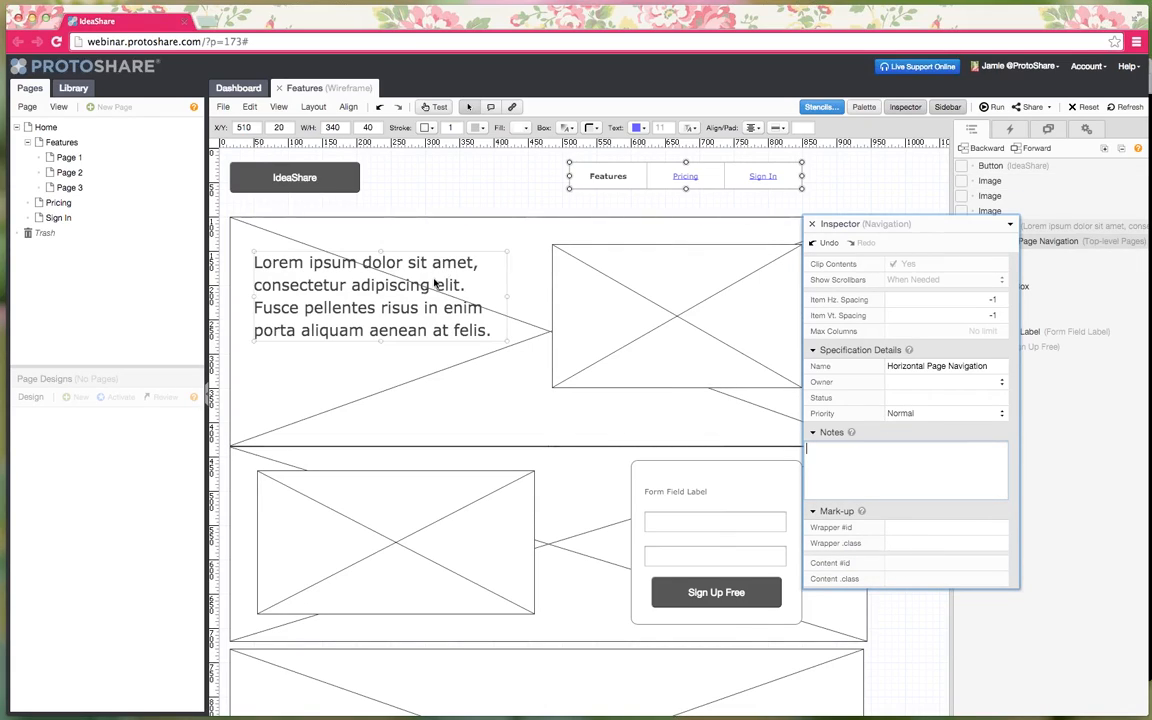
pyautogui.click(303, 184)
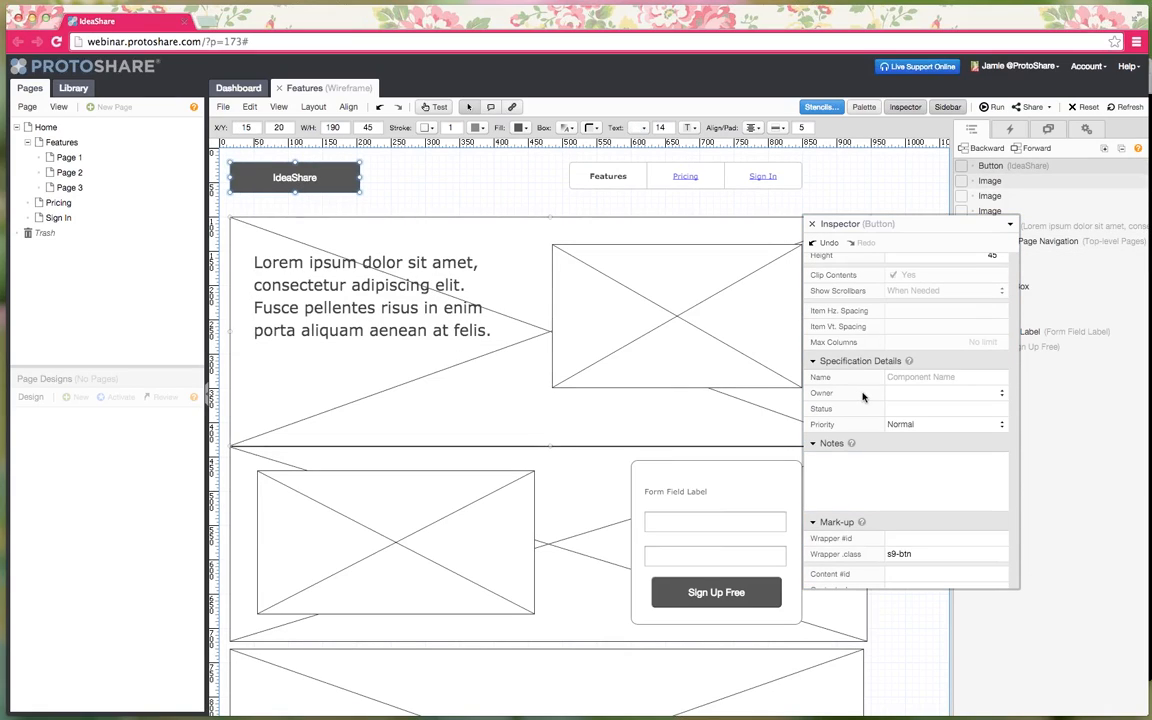
pyautogui.scroll(10, 860, 396)
pyautogui.scroll(2, 862, 396)
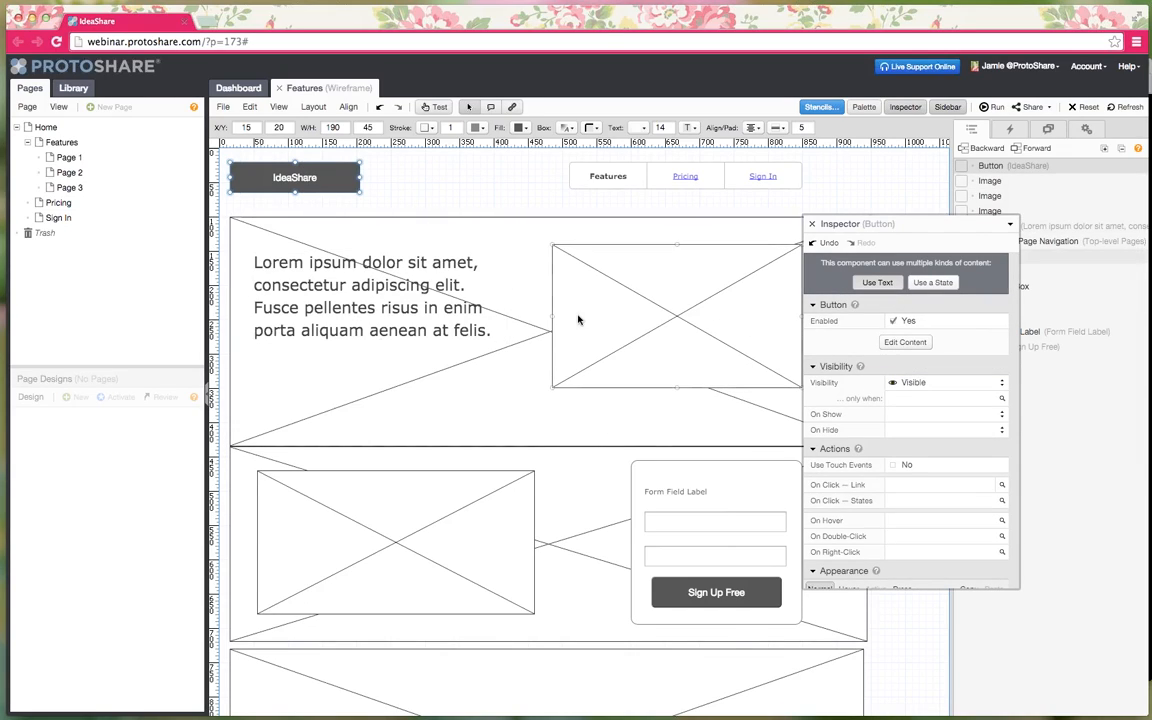
pyautogui.click(637, 330)
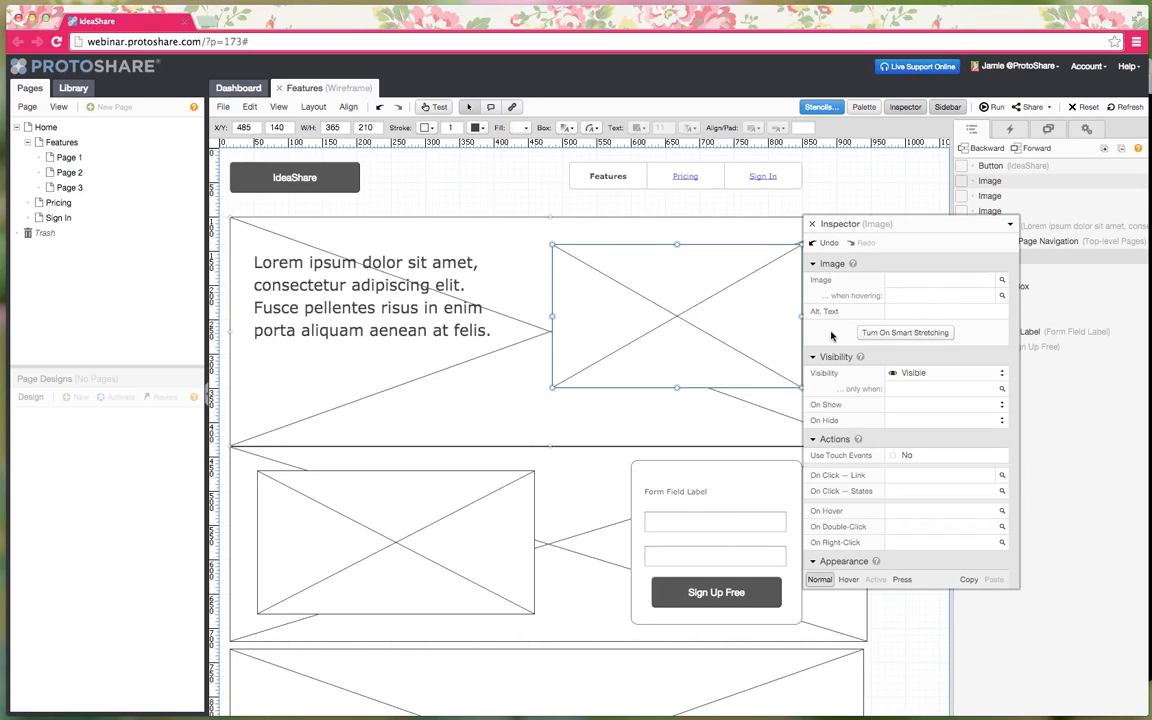
pyautogui.scroll(-1, 830, 335)
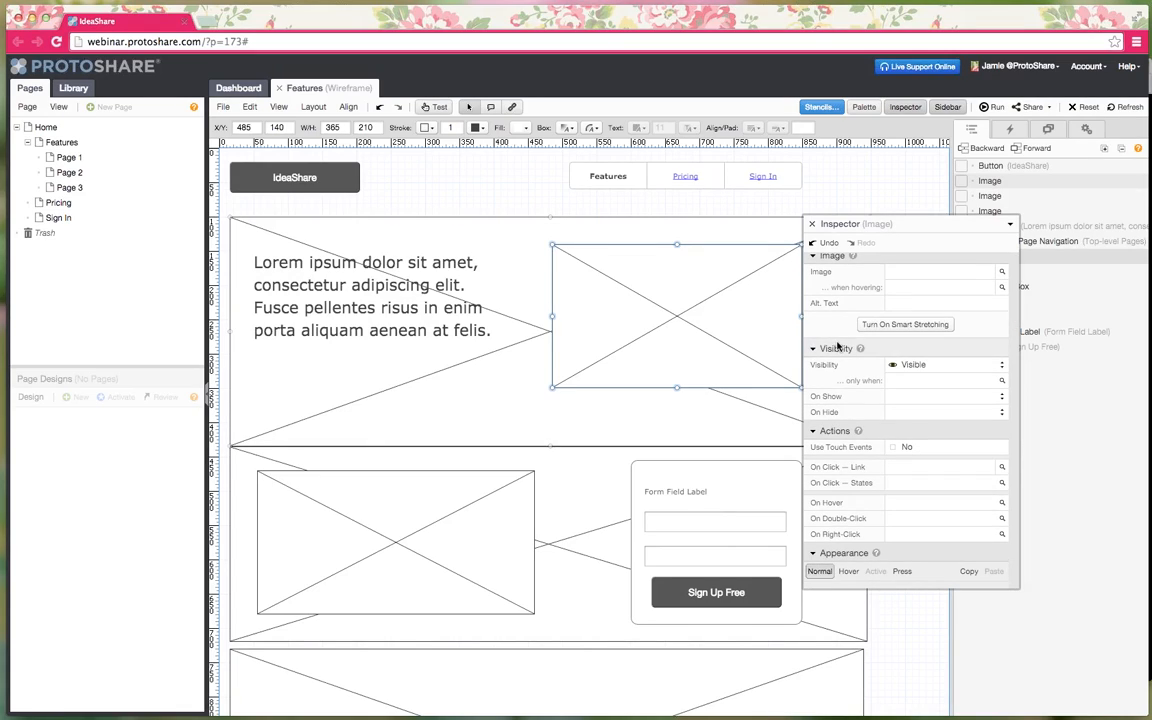
pyautogui.scroll(-3, 835, 342)
pyautogui.scroll(-15, 838, 345)
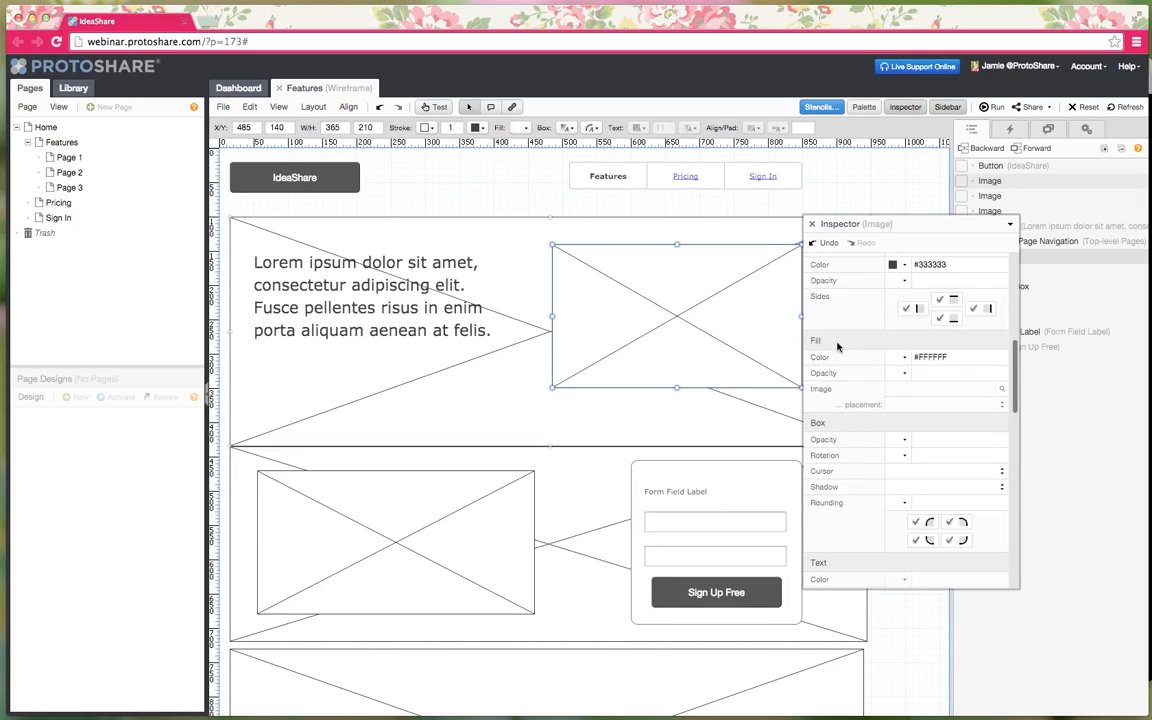
pyautogui.scroll(-5, 838, 345)
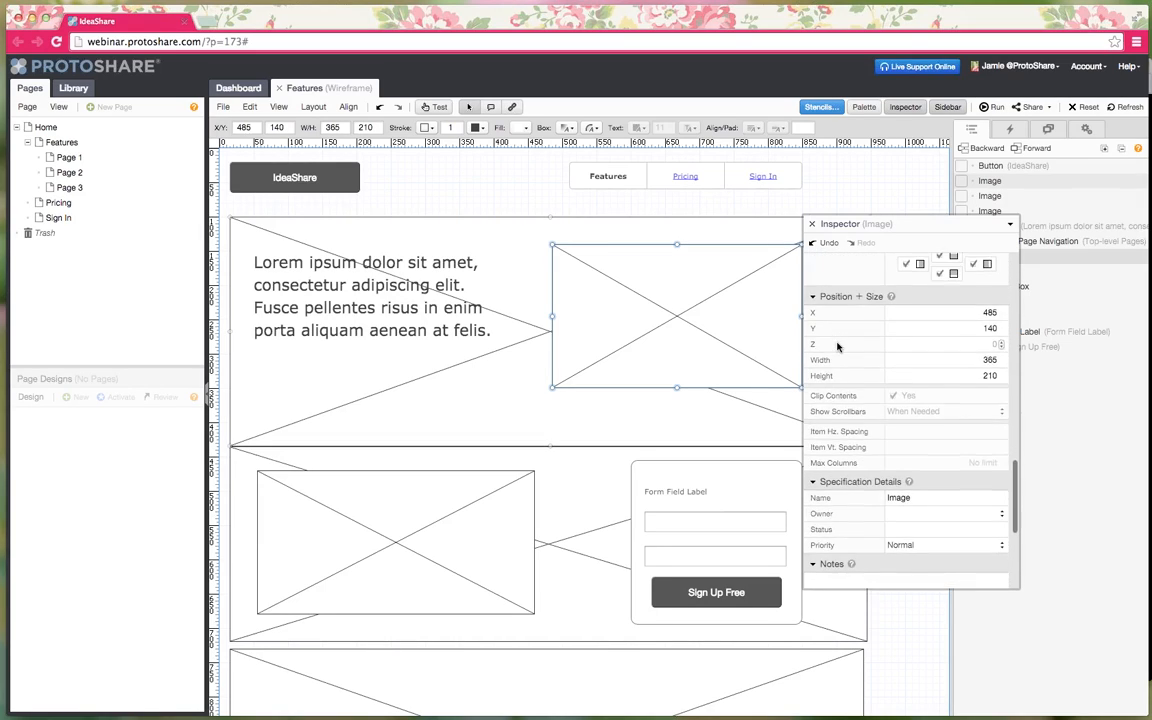
pyautogui.scroll(15, 838, 345)
pyautogui.scroll(10, 838, 345)
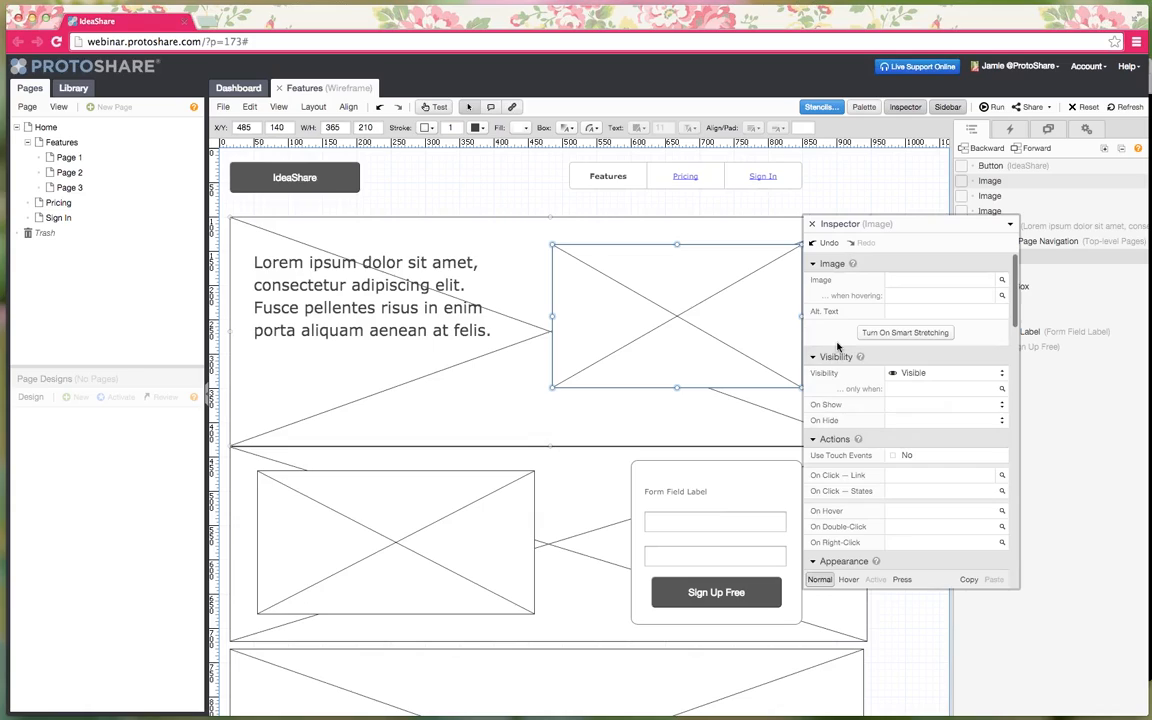
# - Close the Inspector and set the IdeaShare button's border stroke to 0
pyautogui.click(812, 224)
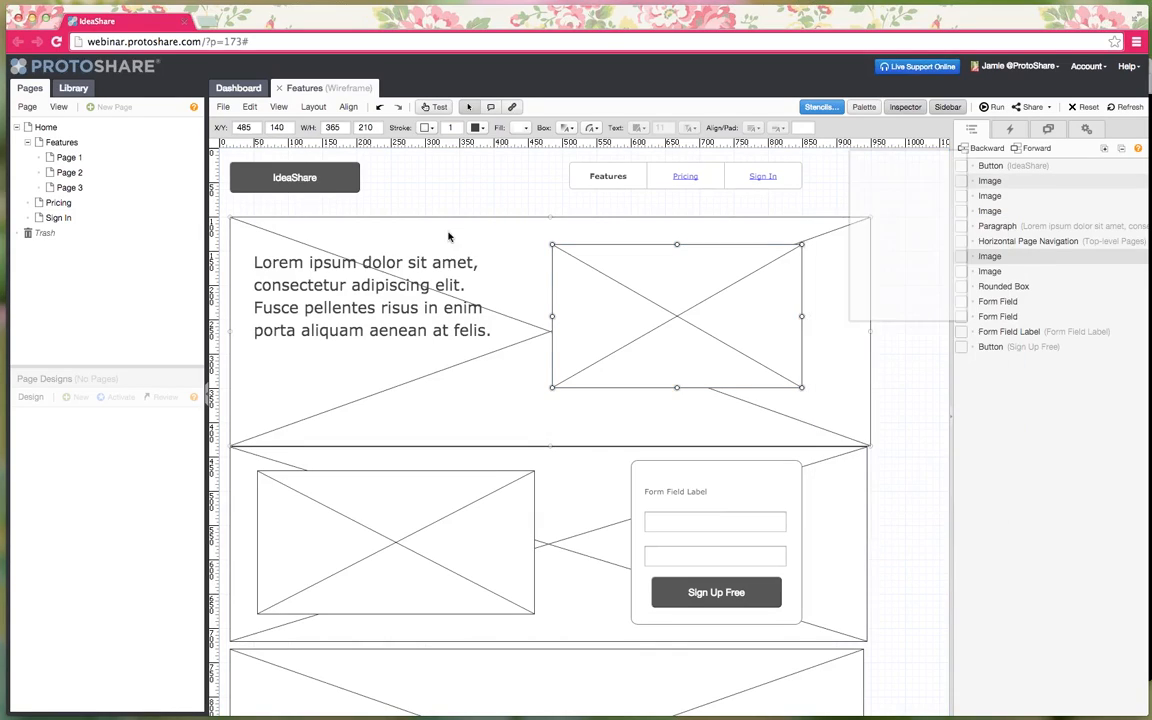
pyautogui.click(285, 182)
pyautogui.keyDown('shift'); pyautogui.click(577, 173); pyautogui.keyUp('shift')
pyautogui.keyDown('shift'); pyautogui.click(577, 173); pyautogui.keyUp('shift')
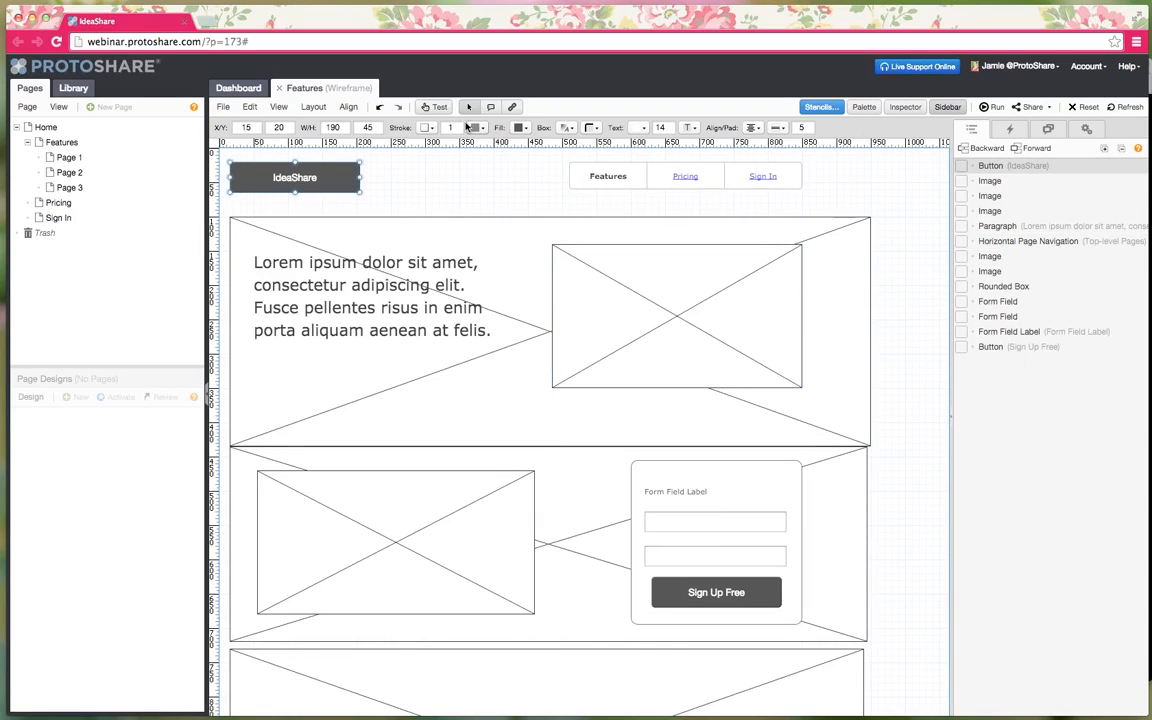
pyautogui.click(457, 125)
pyautogui.click(457, 125)
pyautogui.click(457, 125)
pyautogui.click(457, 125)
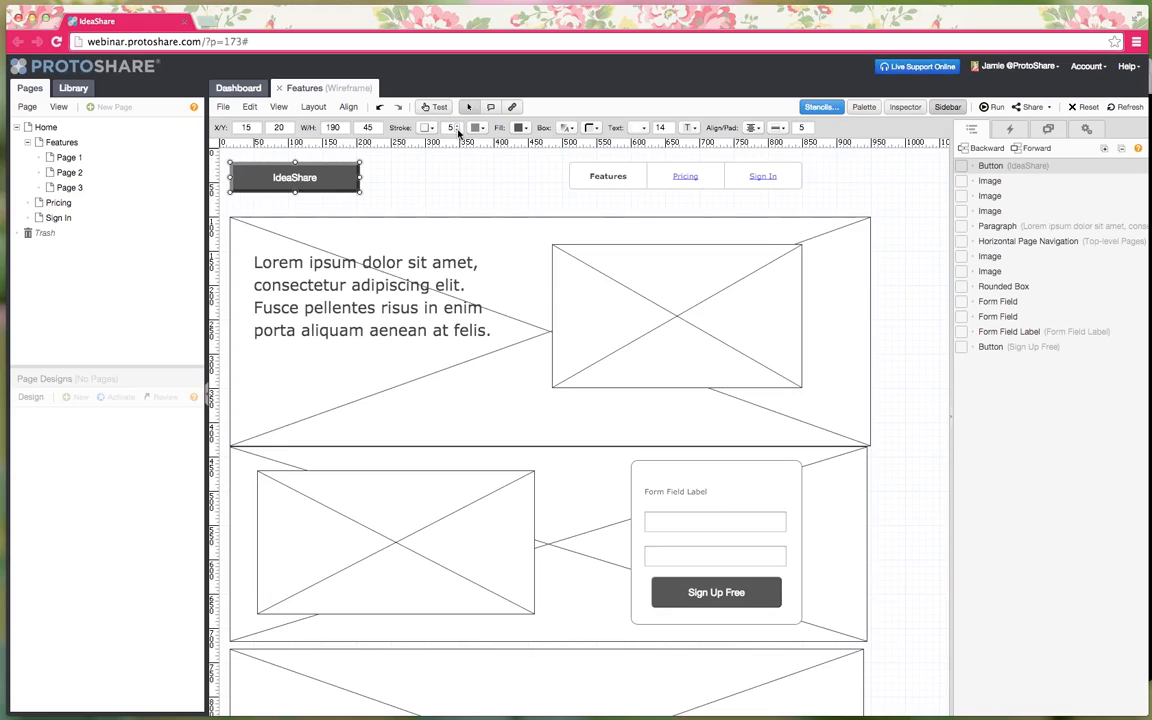
pyautogui.click(458, 130)
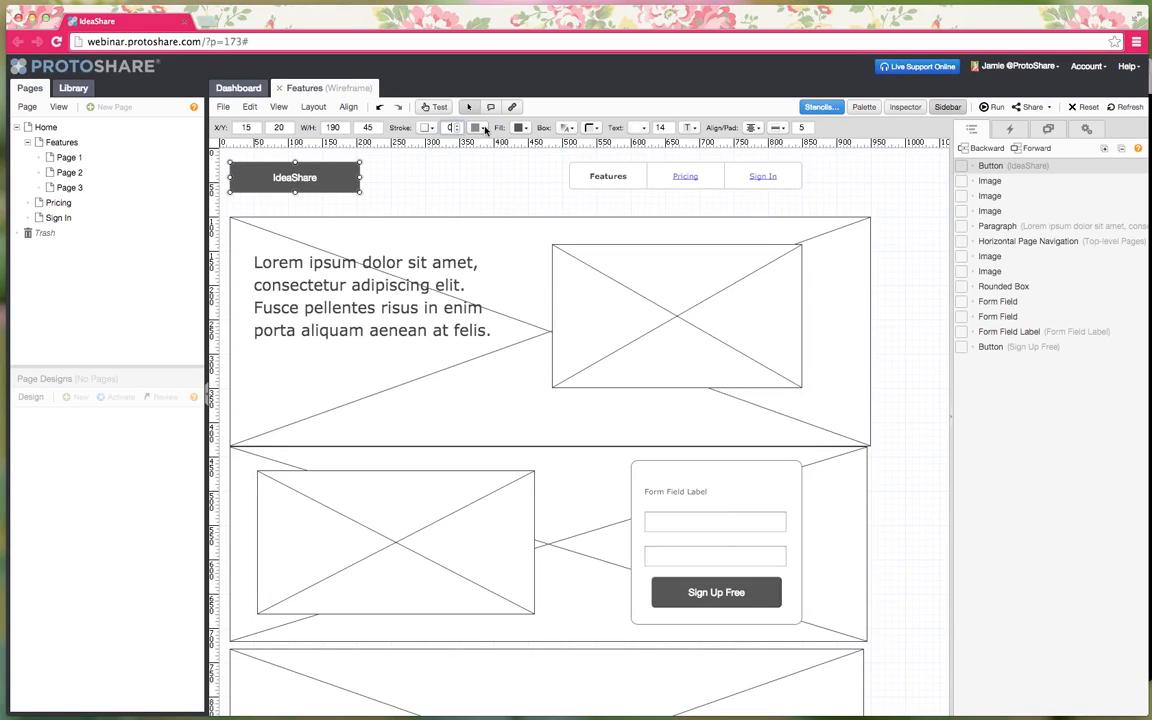
# - Set the IdeaShare label to text size 21 and enlarge the Features, Pricing and Sign In text
pyautogui.click(669, 126)
pyautogui.click(669, 126)
pyautogui.click(669, 126)
pyautogui.click(669, 126)
pyautogui.click(669, 126)
pyautogui.click(669, 126)
pyautogui.click(669, 126)
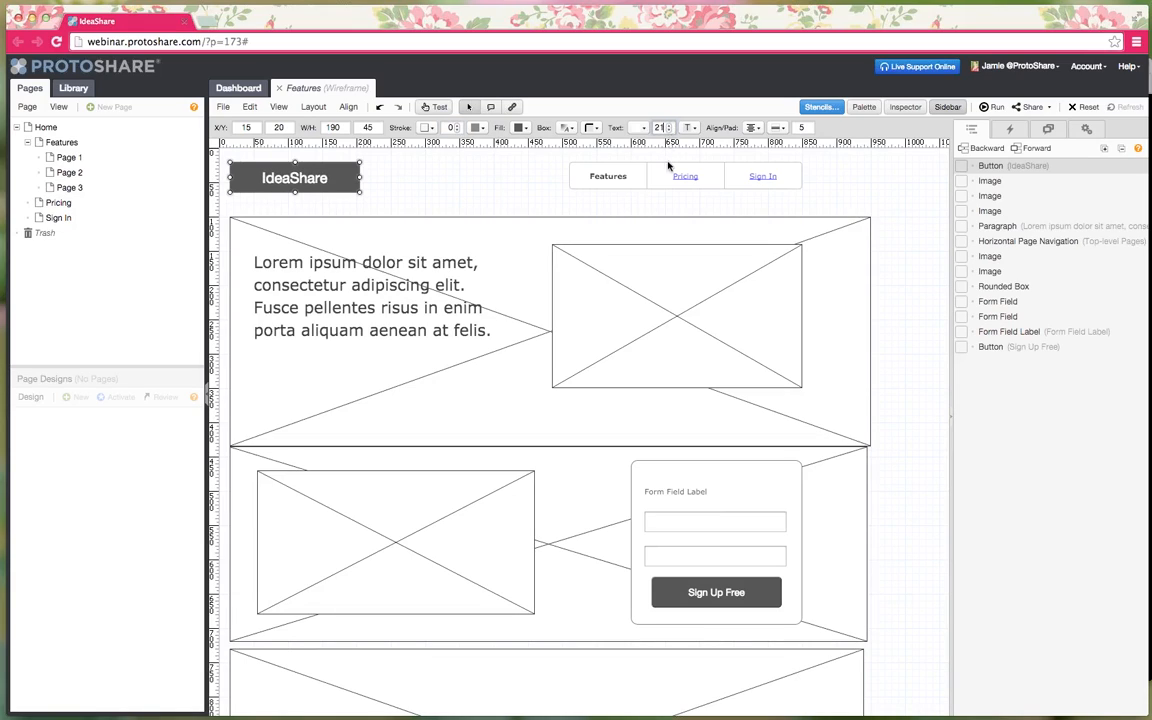
pyautogui.click(667, 172)
pyautogui.click(669, 126)
pyautogui.click(669, 126)
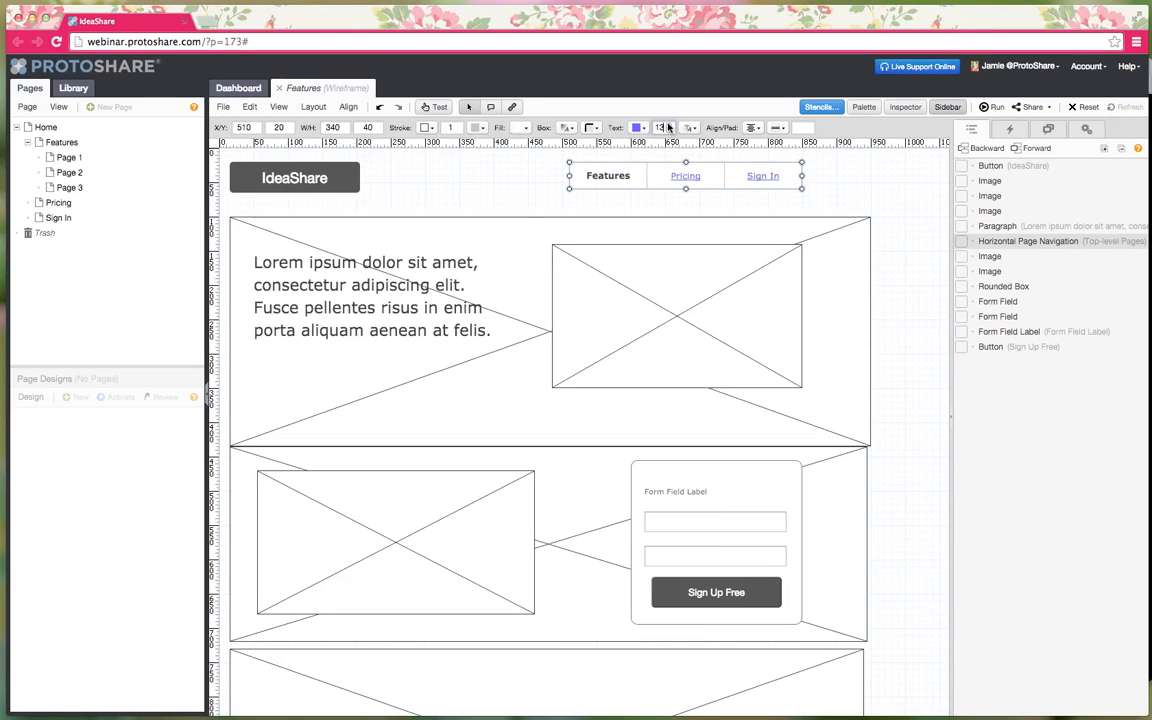
pyautogui.click(669, 126)
pyautogui.click(669, 126)
pyautogui.click(669, 126)
pyautogui.click(669, 126)
pyautogui.click(669, 126)
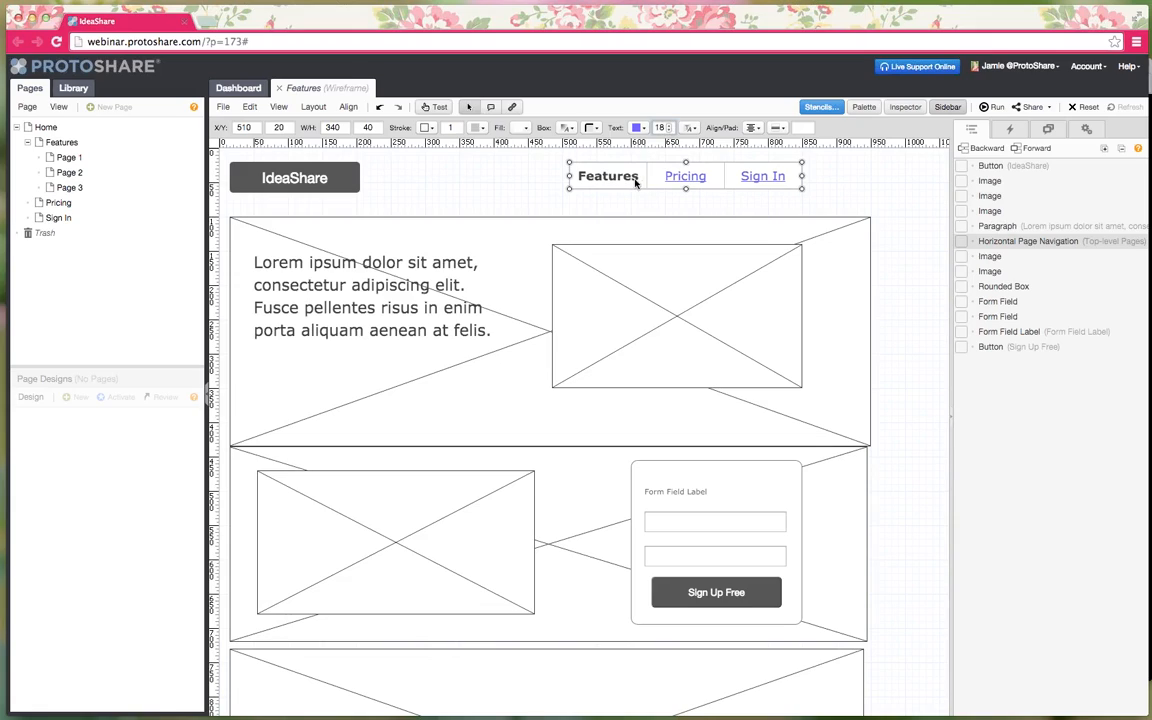
# - Align the top edges of the IdeaShare button and the navigation
pyautogui.keyDown('shift'); pyautogui.click(330, 180); pyautogui.keyUp('shift')
pyautogui.rightClick(330, 180)
pyautogui.moveTo(433, 336)
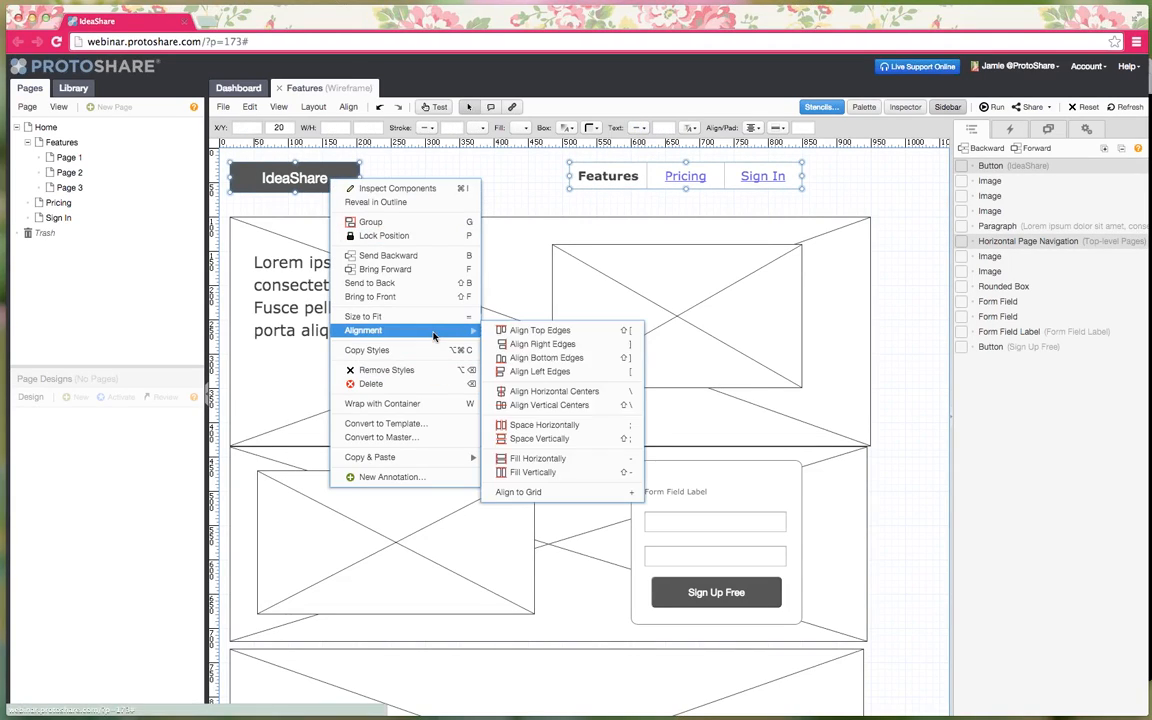
pyautogui.click(530, 330)
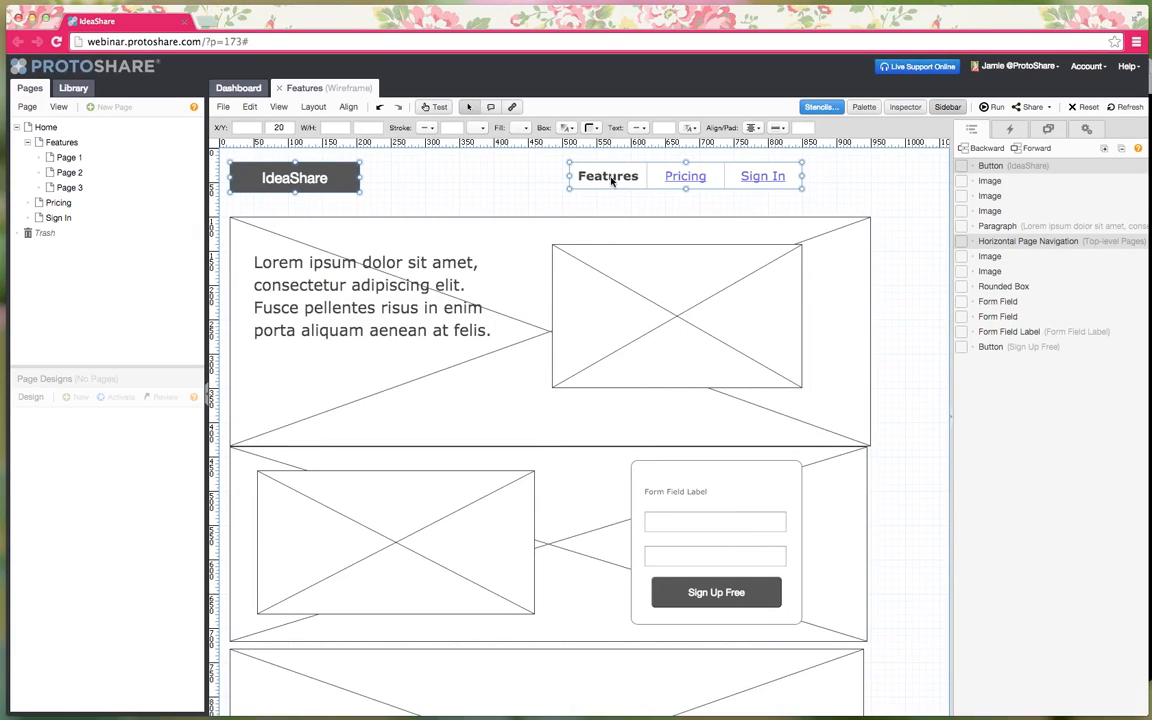
# - Nudge the IdeaShare button slightly right and up
pyautogui.click(502, 195)
pyautogui.click(290, 180)
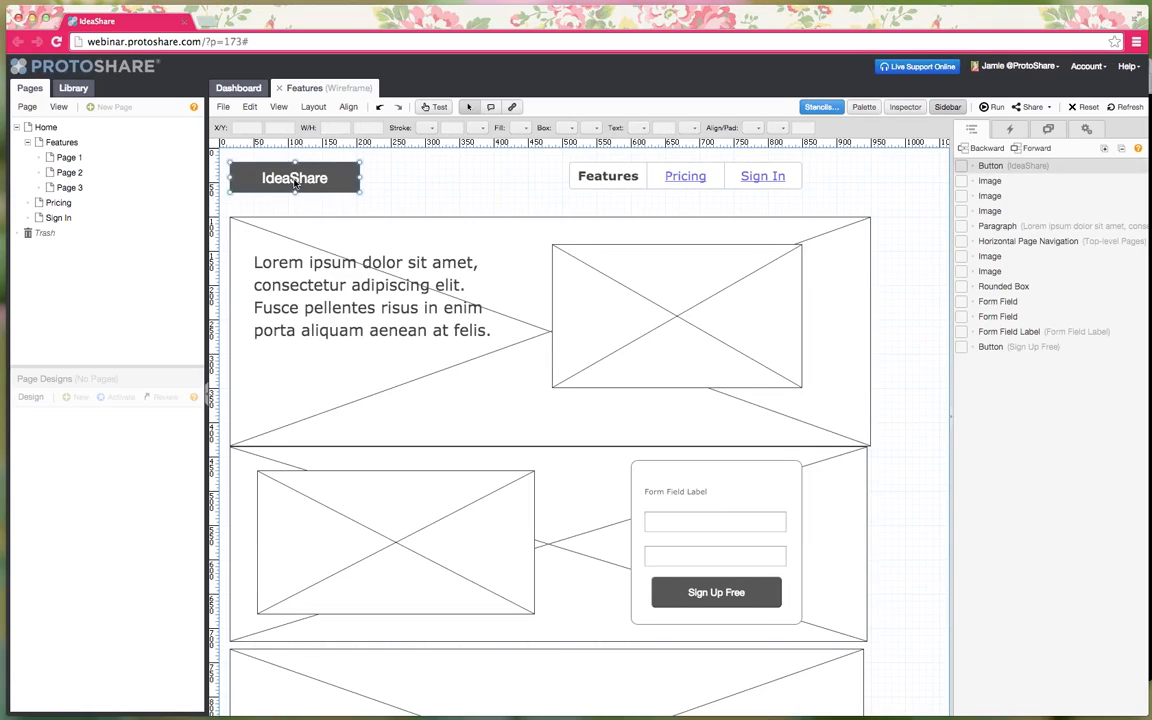
pyautogui.moveTo(297, 177); pyautogui.dragTo(321, 174)
pyautogui.click(481, 207)
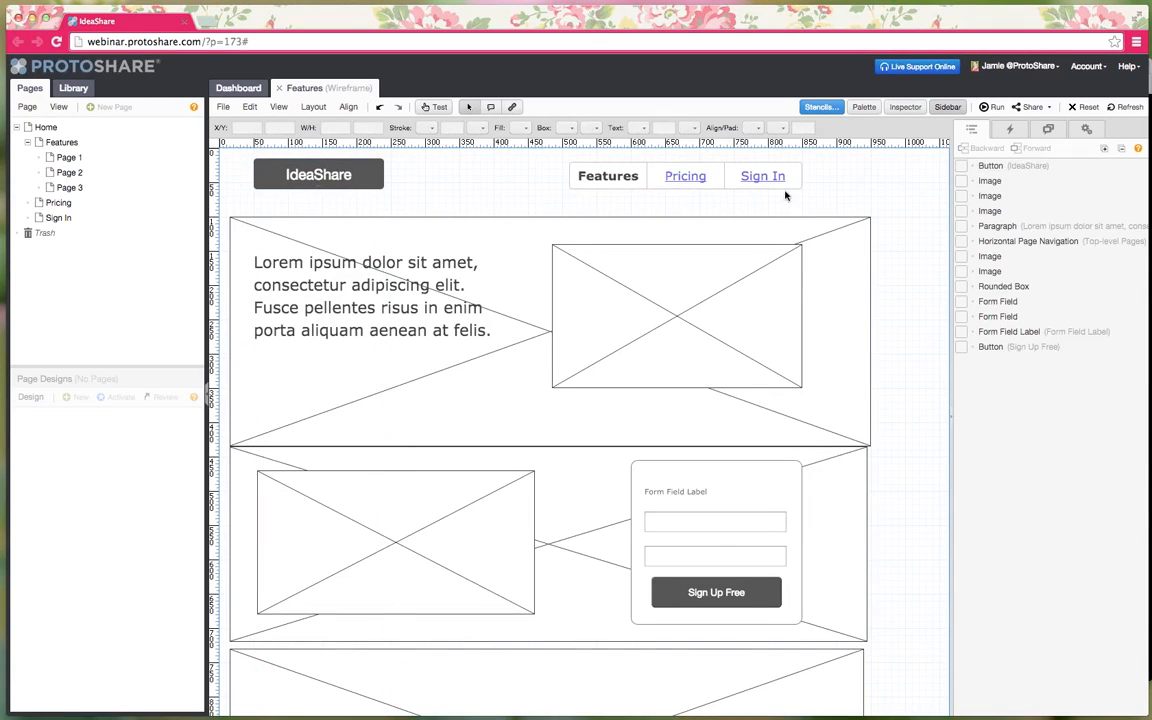
# - Make the middle full-width image slightly taller, then bring up the Share dropdown
pyautogui.scroll(-3, 847, 299)
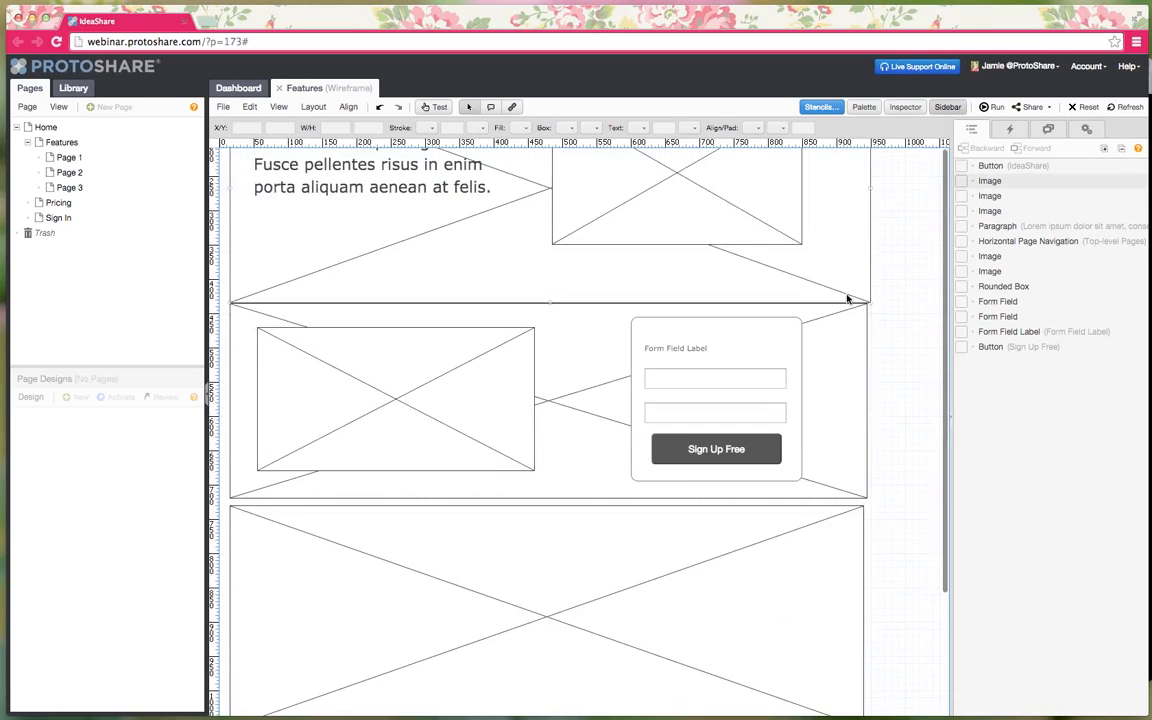
pyautogui.scroll(3, 847, 299)
pyautogui.scroll(-1, 847, 299)
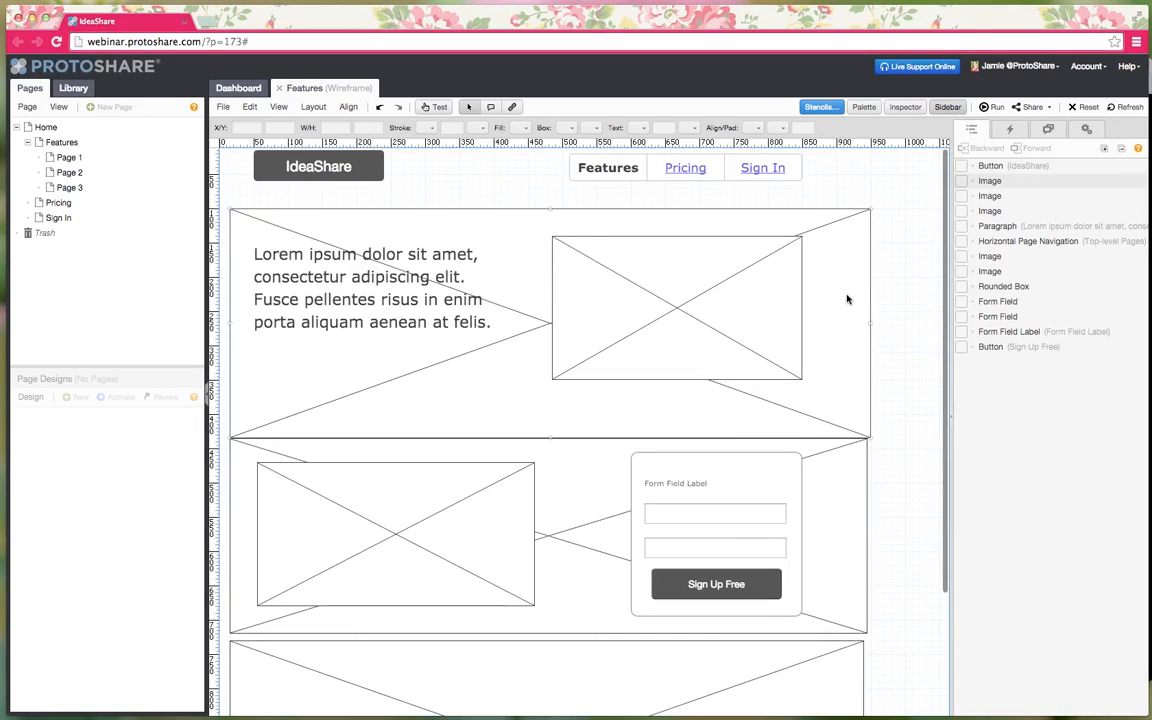
pyautogui.click(609, 650)
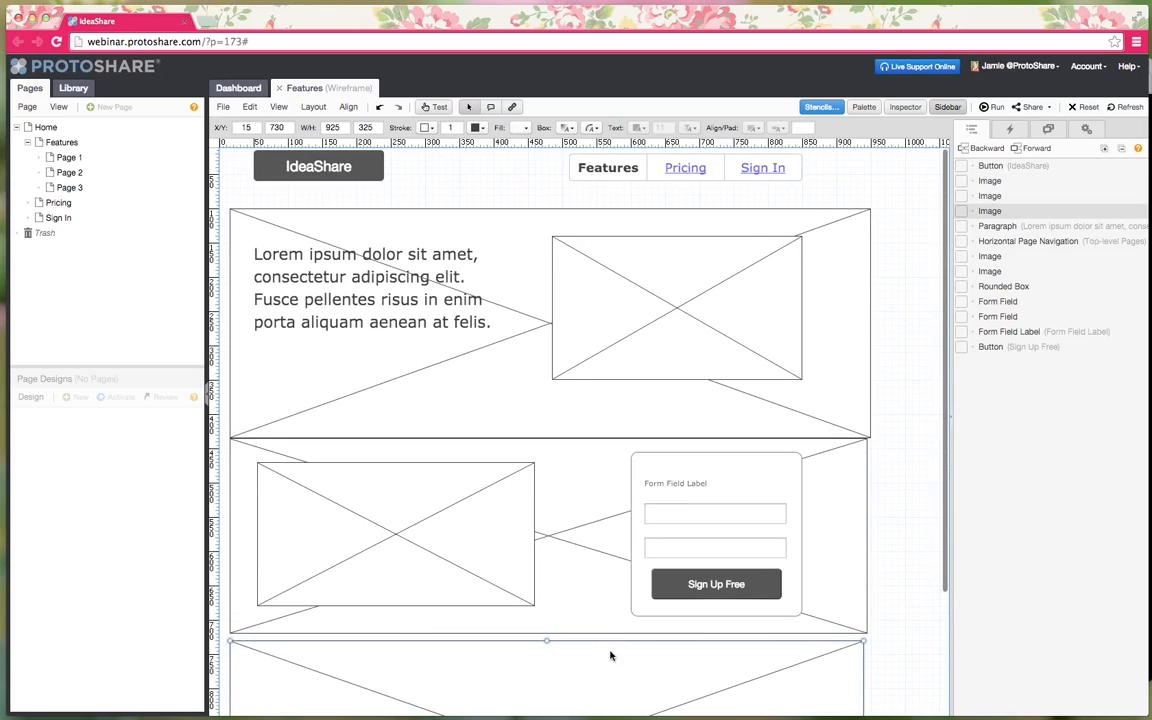
pyautogui.click(571, 633)
pyautogui.moveTo(550, 633); pyautogui.dragTo(550, 640)
pyautogui.click(900, 590)
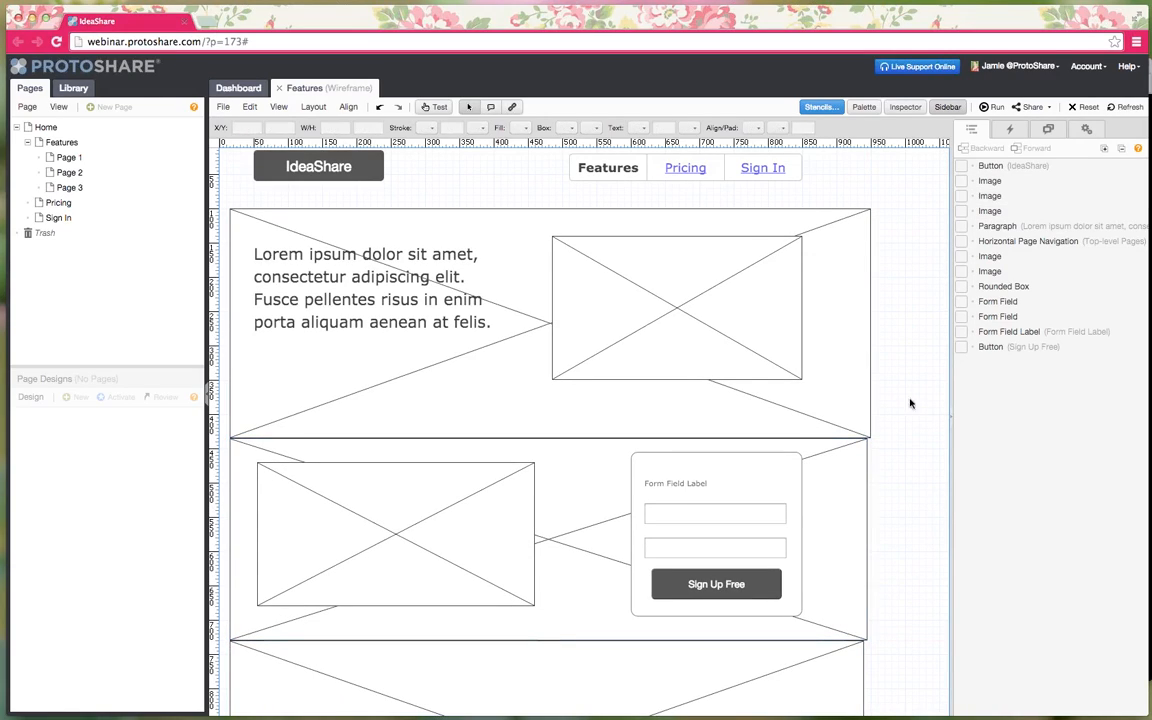
pyautogui.scroll(1, 508, 578)
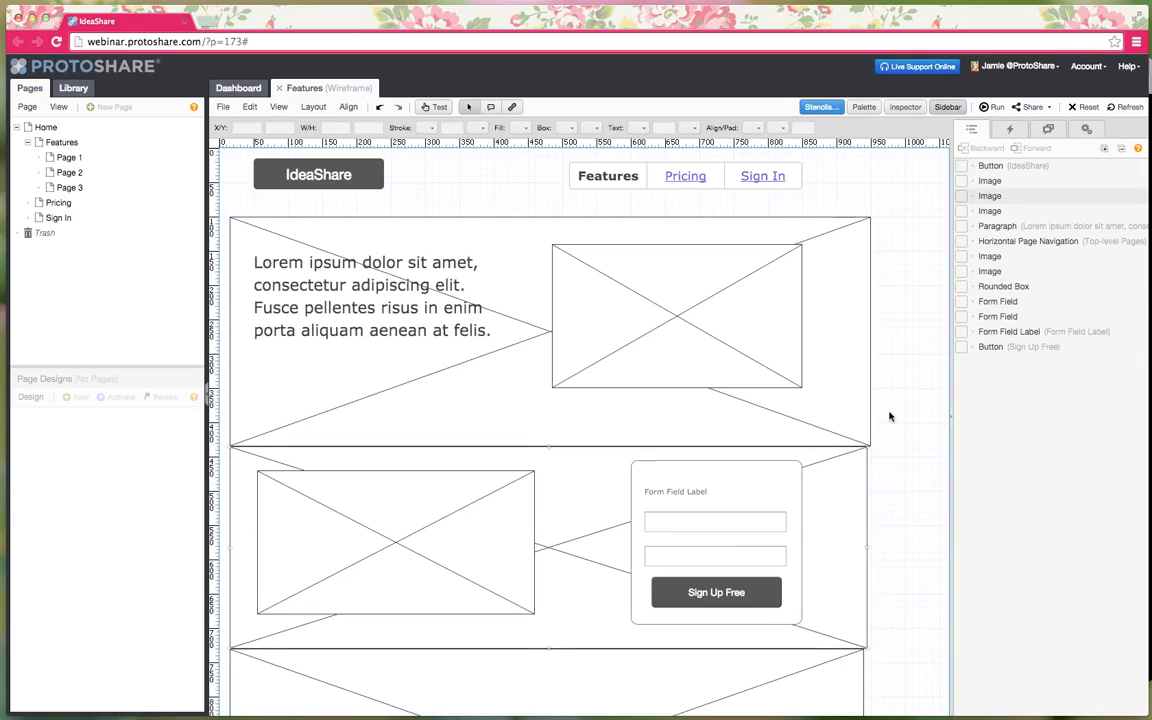
pyautogui.click(1048, 108)
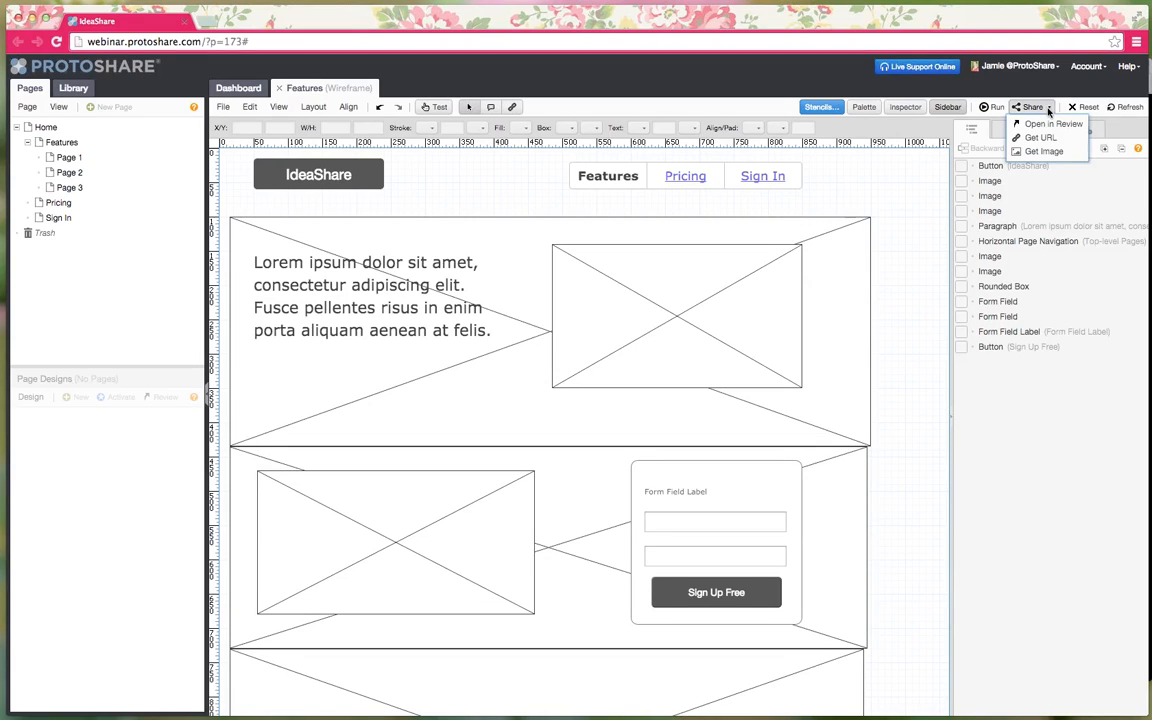
# - Open the page in Review mode and type test text into both sign-up fields
pyautogui.click(1038, 124)
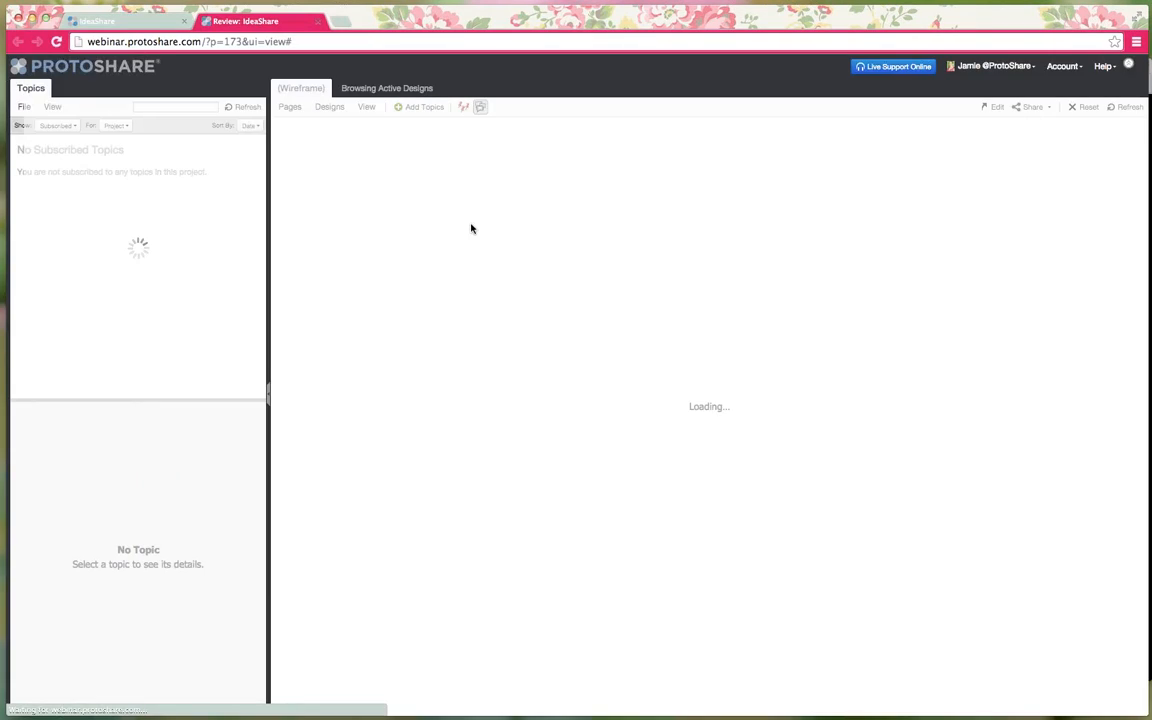
pyautogui.moveTo(655, 147)
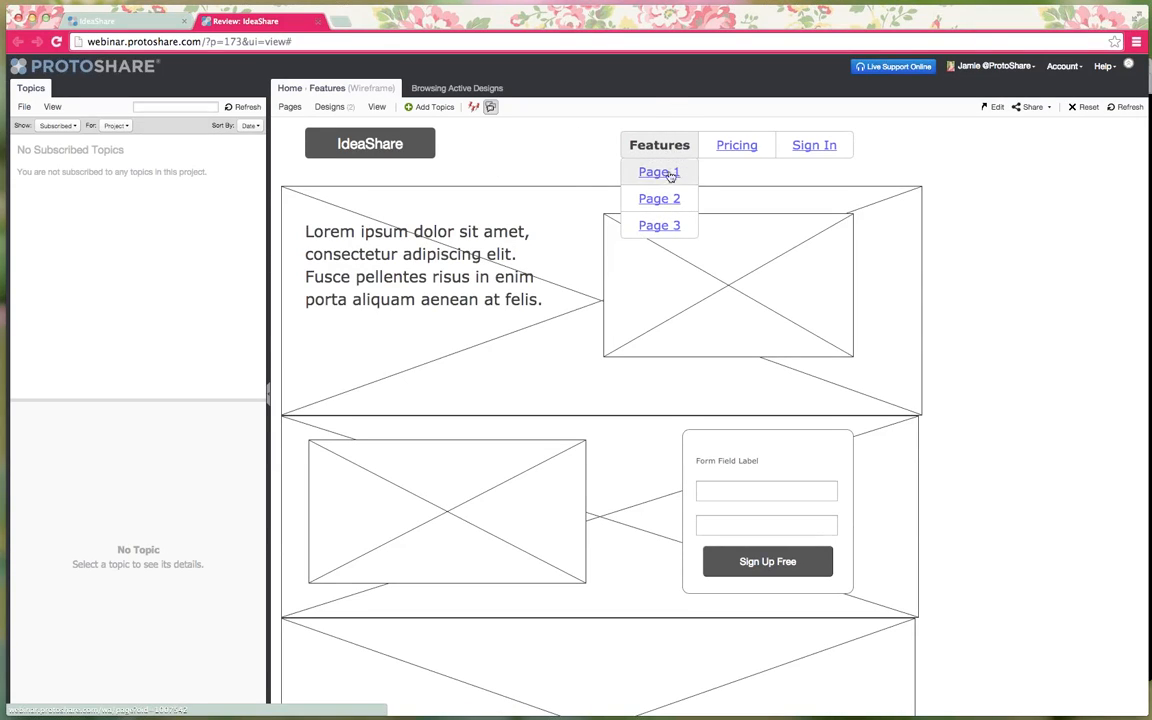
pyautogui.click(751, 485)
pyautogui.write('asdfasdfasdf')
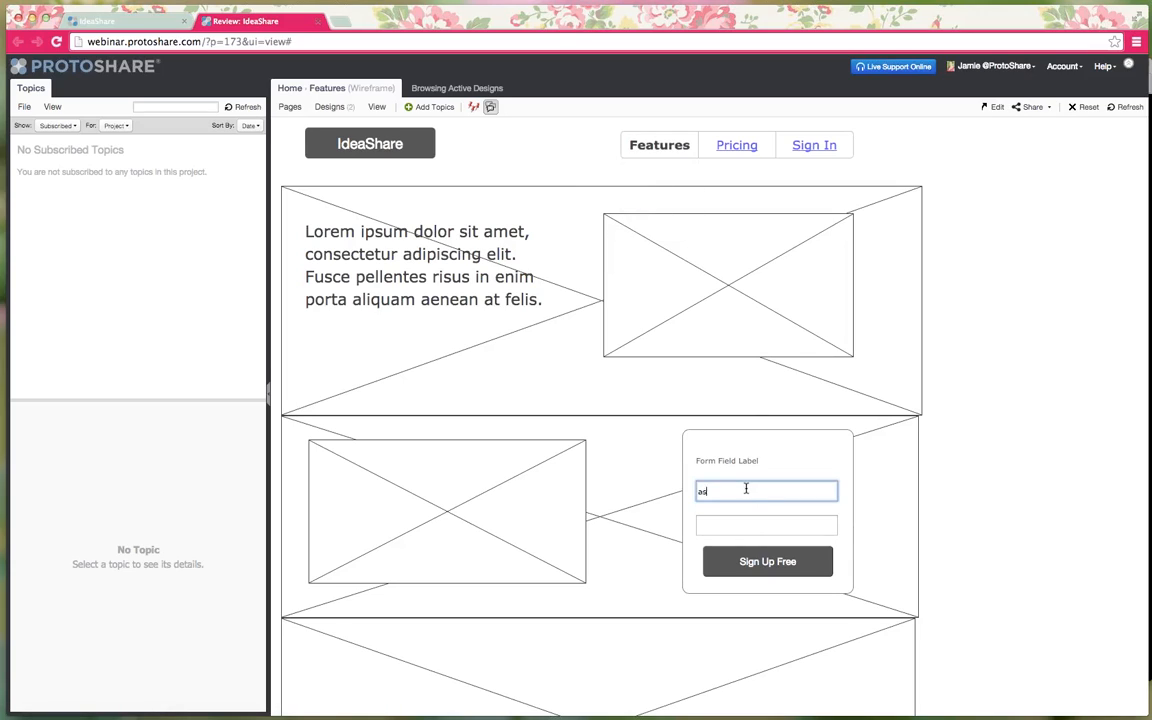
pyautogui.click(749, 526)
pyautogui.write('sadfasdfasdfasdf')
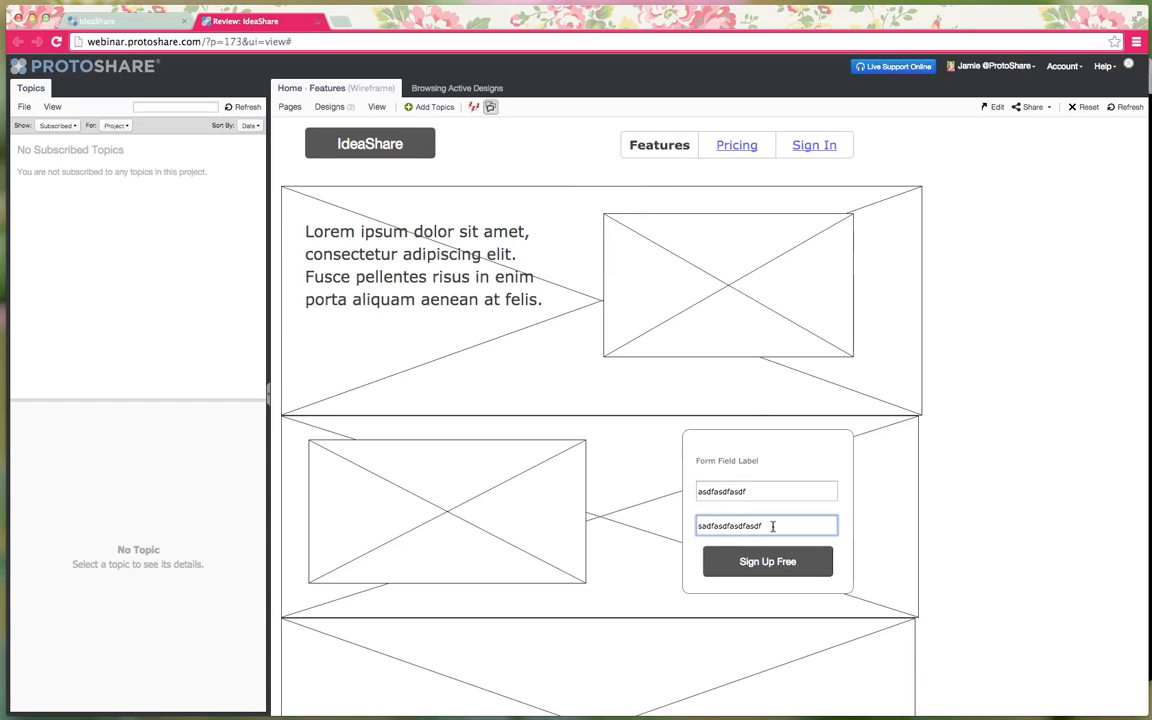
# - Clear the test text from both sign-up fields
pyautogui.moveTo(770, 525); pyautogui.dragTo(621, 520)
pyautogui.press('BackSpace')
pyautogui.hotkey('shift', 'Tab')
pyautogui.press('BackSpace')
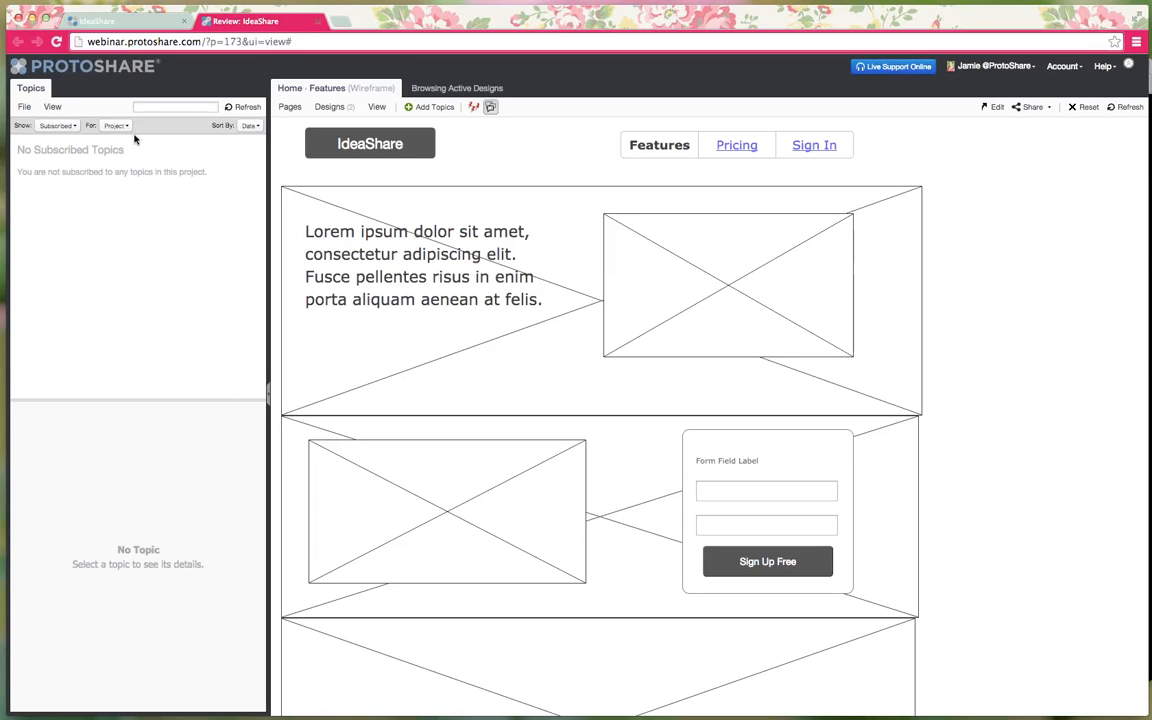
# - Pin 'New Topic' below the IdeaShare logo, subscribing a developer and a reviewer, and save
pyautogui.click(433, 107)
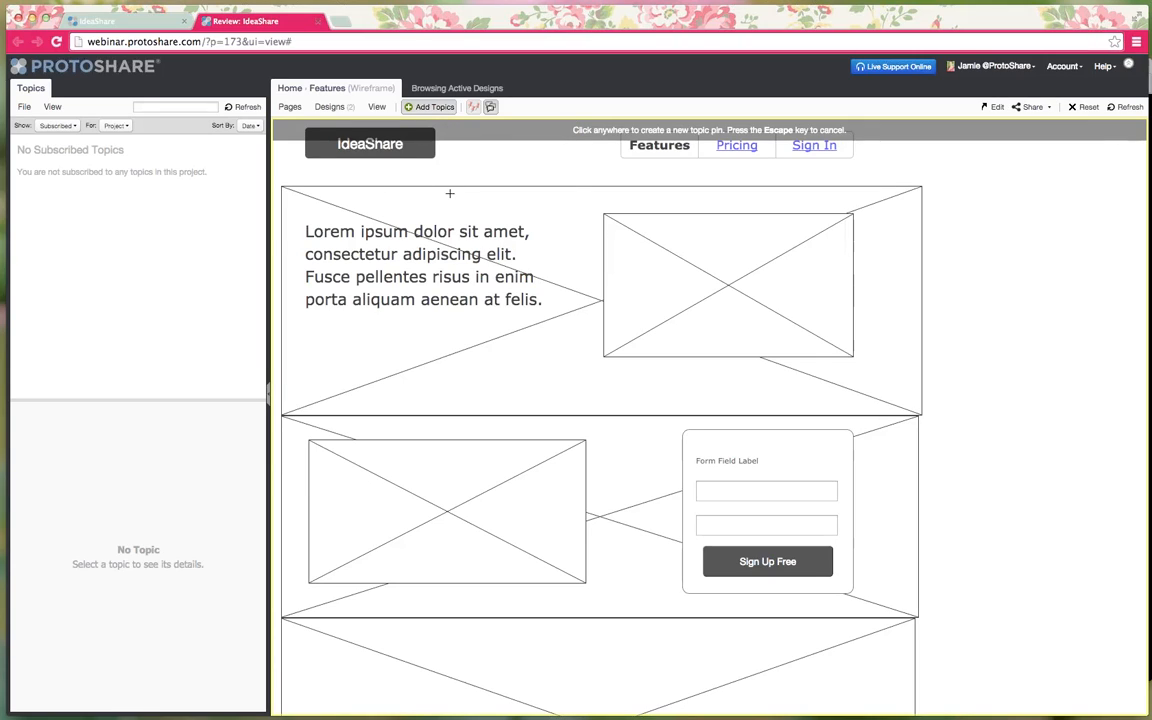
pyautogui.click(408, 188)
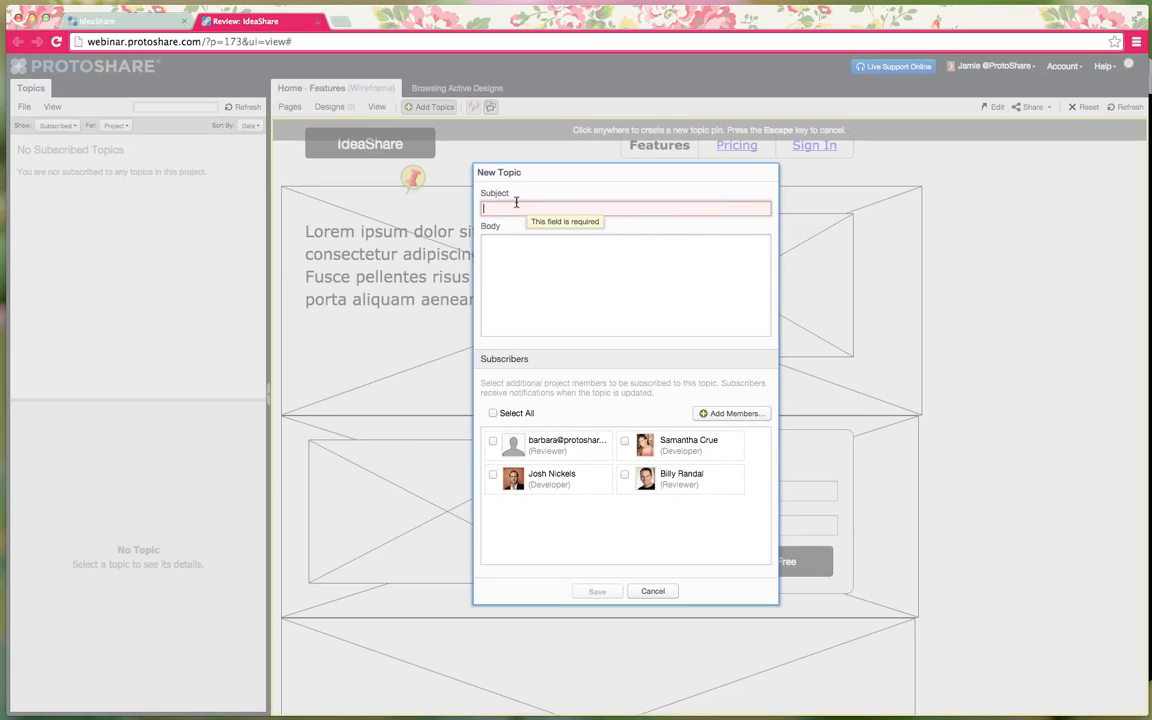
pyautogui.write('New Topic')
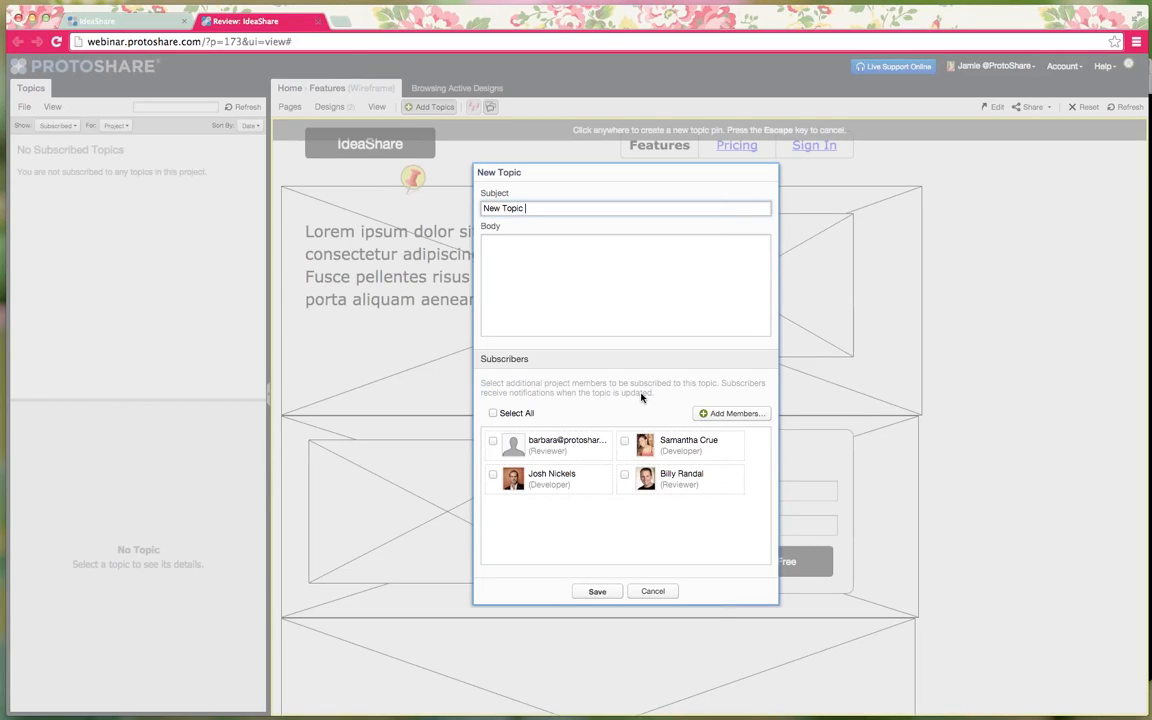
pyautogui.click(624, 440)
pyautogui.click(624, 474)
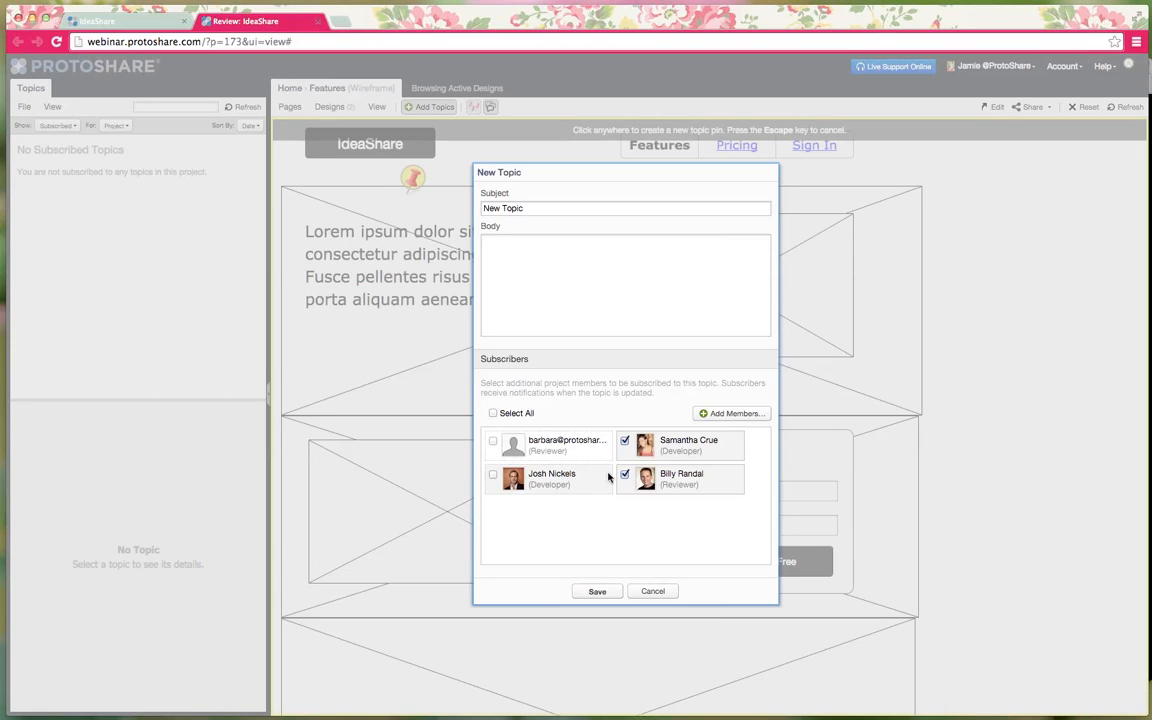
pyautogui.click(597, 591)
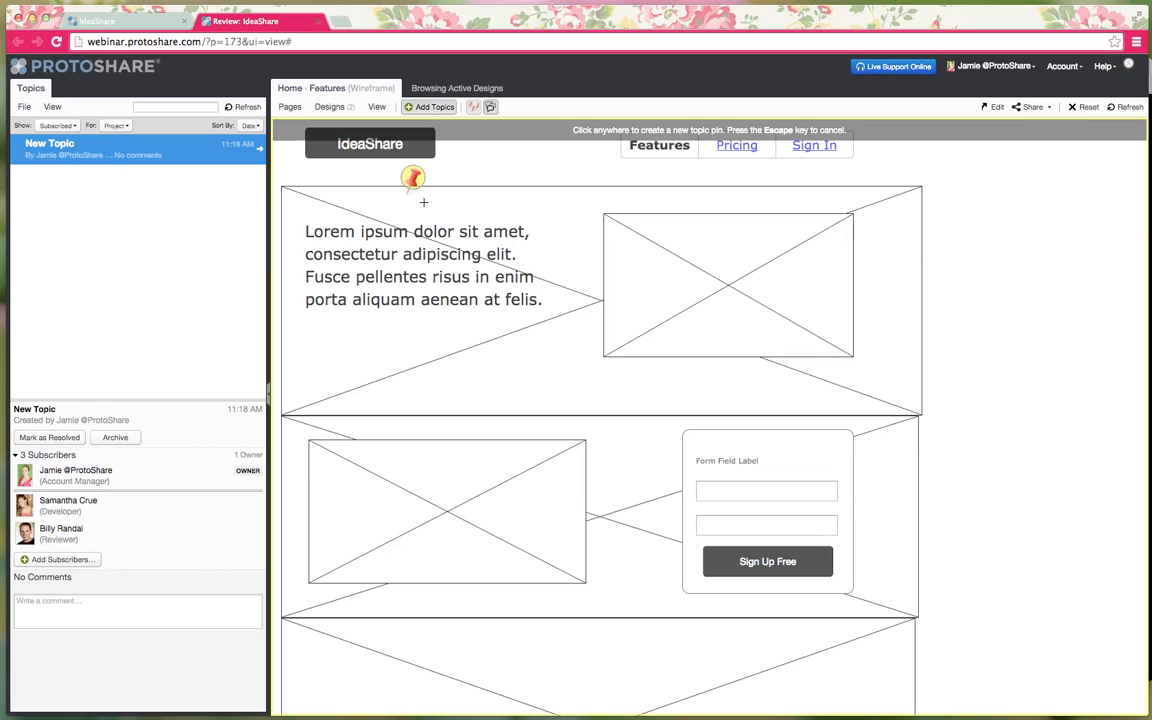
# - Pin 'Topic #2' beside the top image, subscribing a developer and a reviewer, and save
pyautogui.click(577, 257)
pyautogui.write('Te')
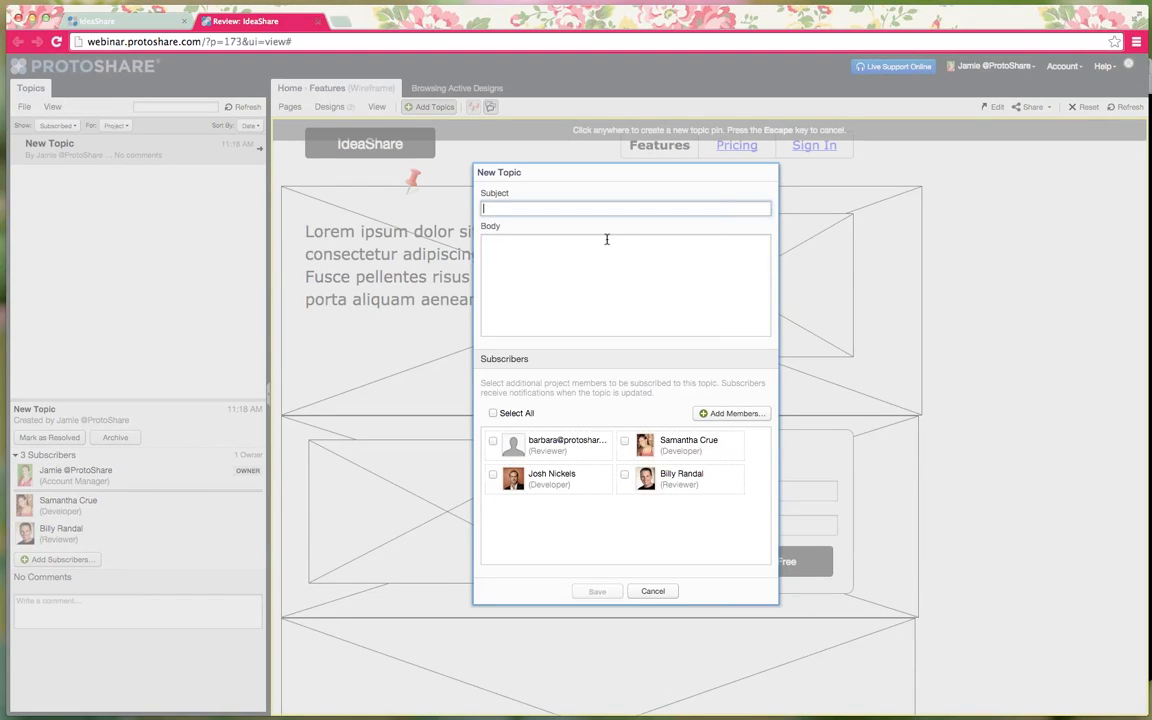
pyautogui.write('Topic #2')
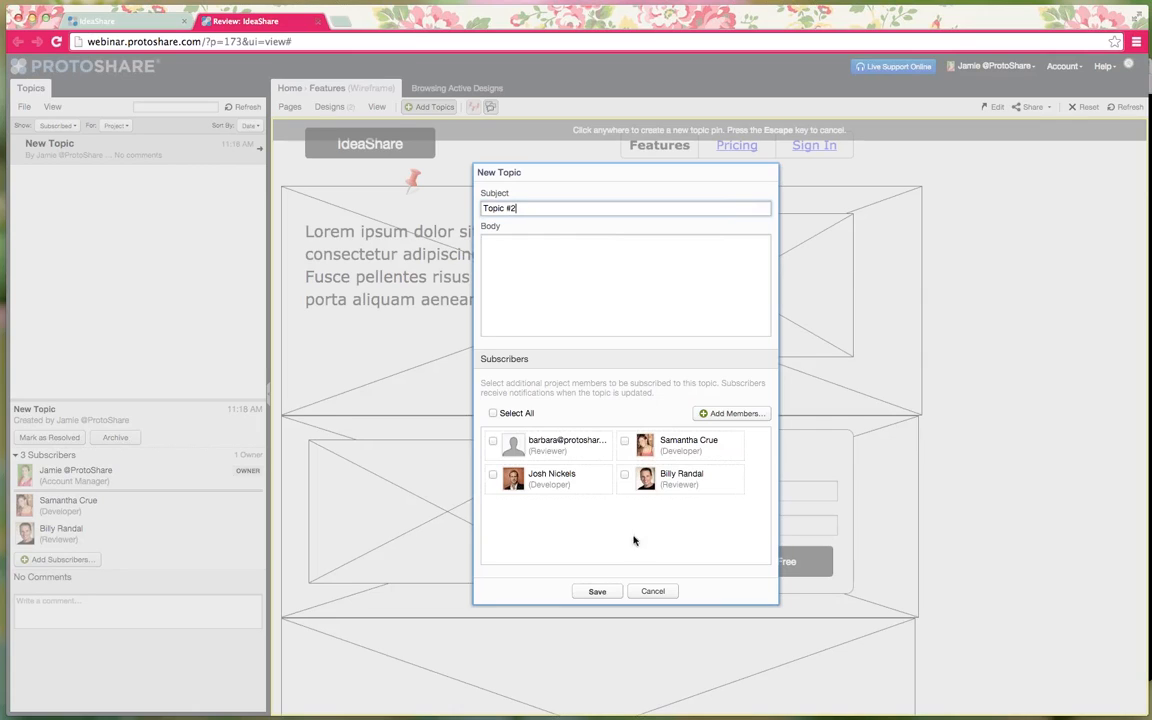
pyautogui.click(548, 477)
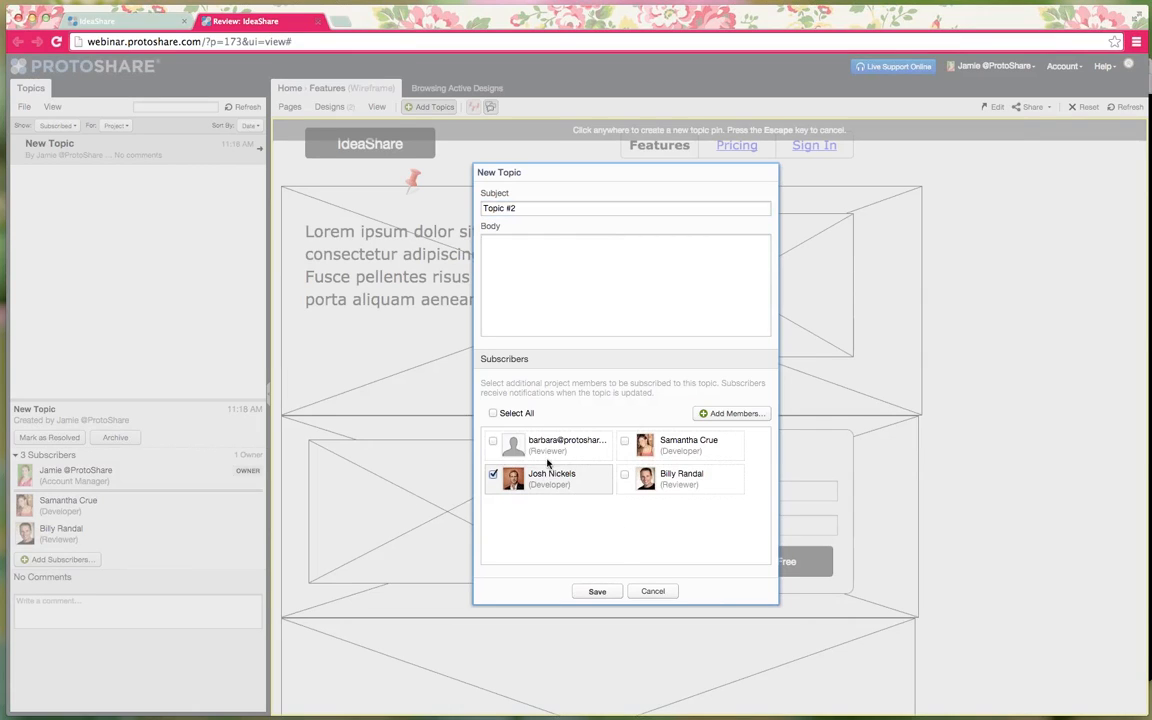
pyautogui.click(492, 440)
pyautogui.click(594, 591)
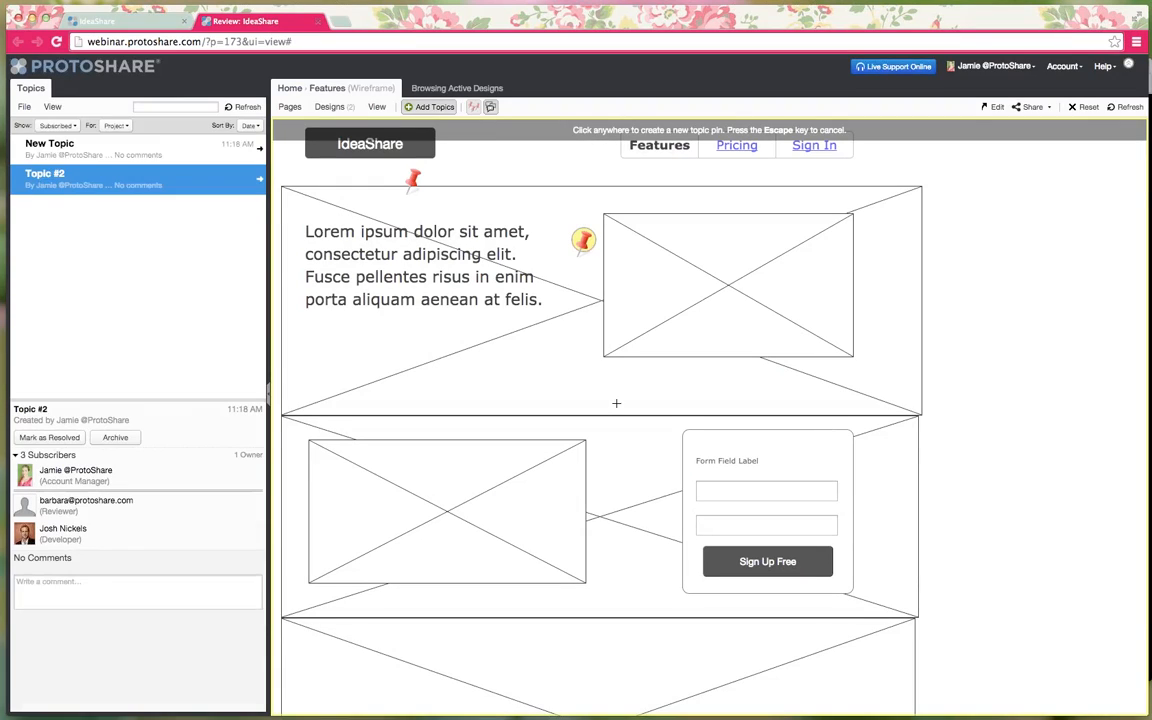
# - Leave pin mode and review both topics' details, ending on New Topic
pyautogui.click(431, 106)
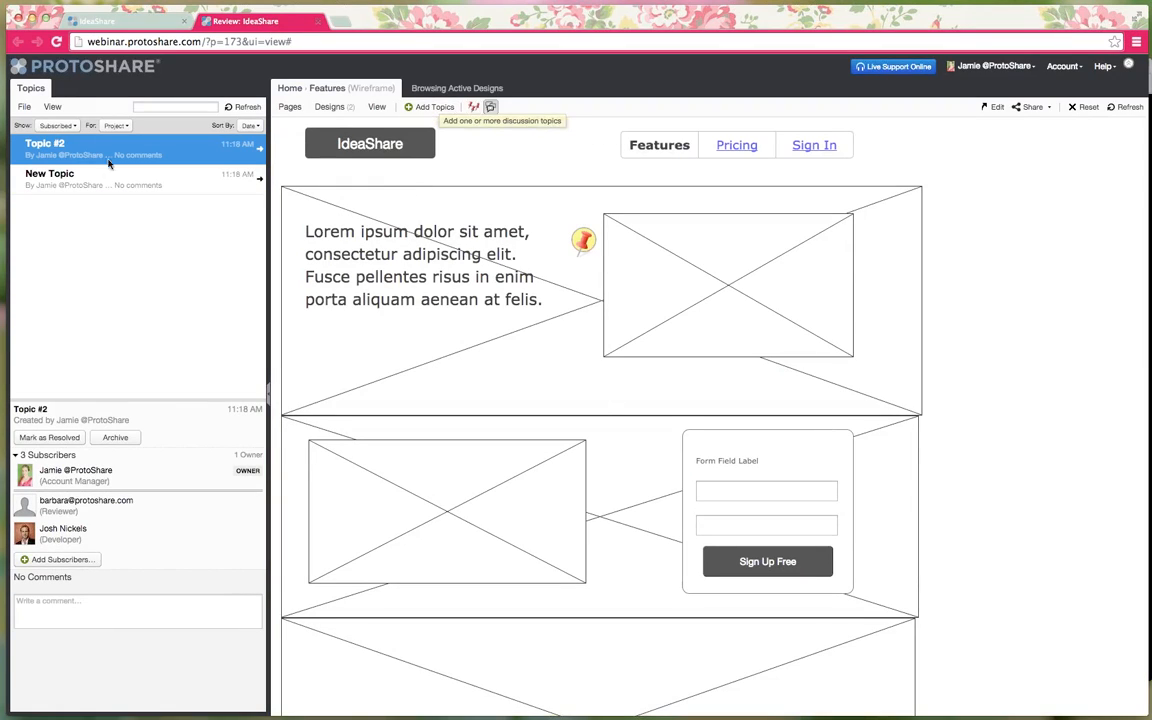
pyautogui.click(70, 178)
pyautogui.click(94, 156)
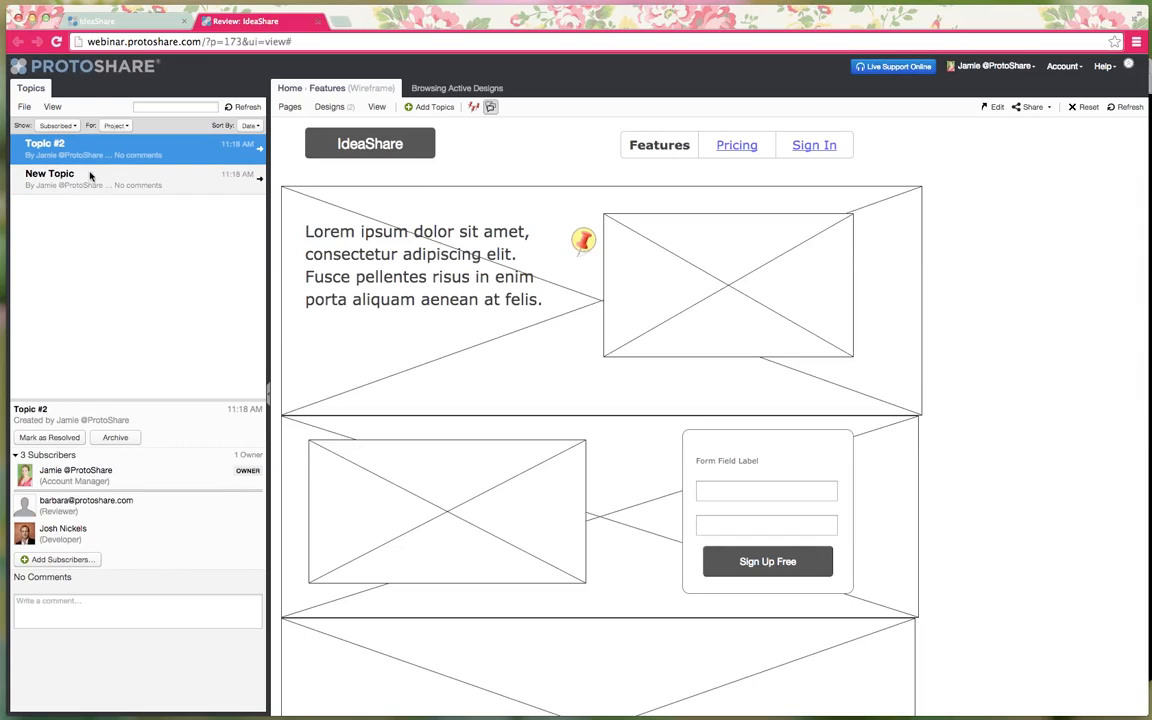
pyautogui.click(86, 176)
pyautogui.click(84, 155)
pyautogui.click(78, 176)
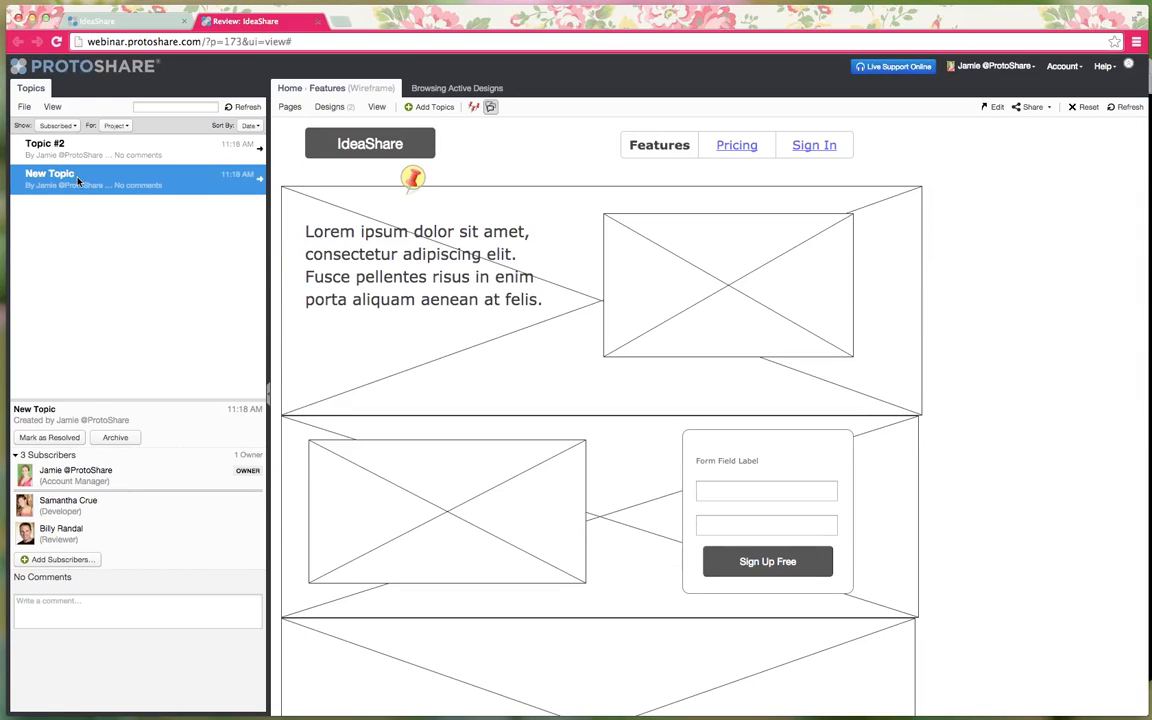
# - Post two comments, Comment 1 and Comment 2, on New Topic
pyautogui.click(117, 613)
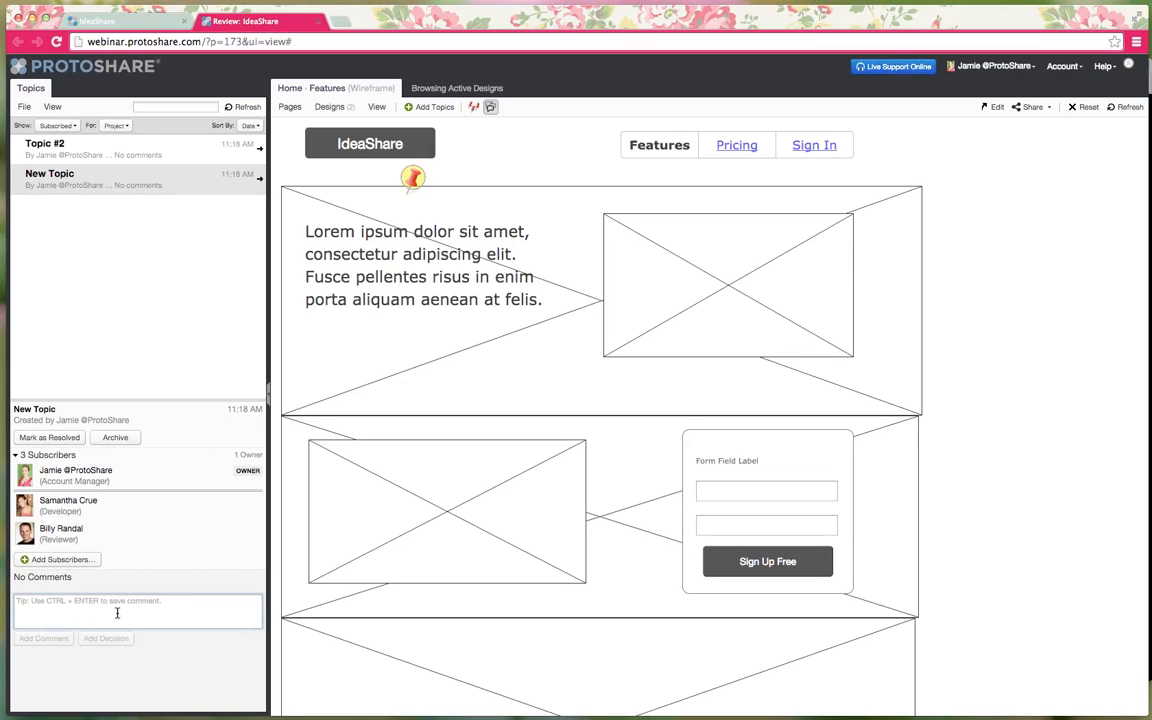
pyautogui.write('Comment 1')
pyautogui.click(42, 638)
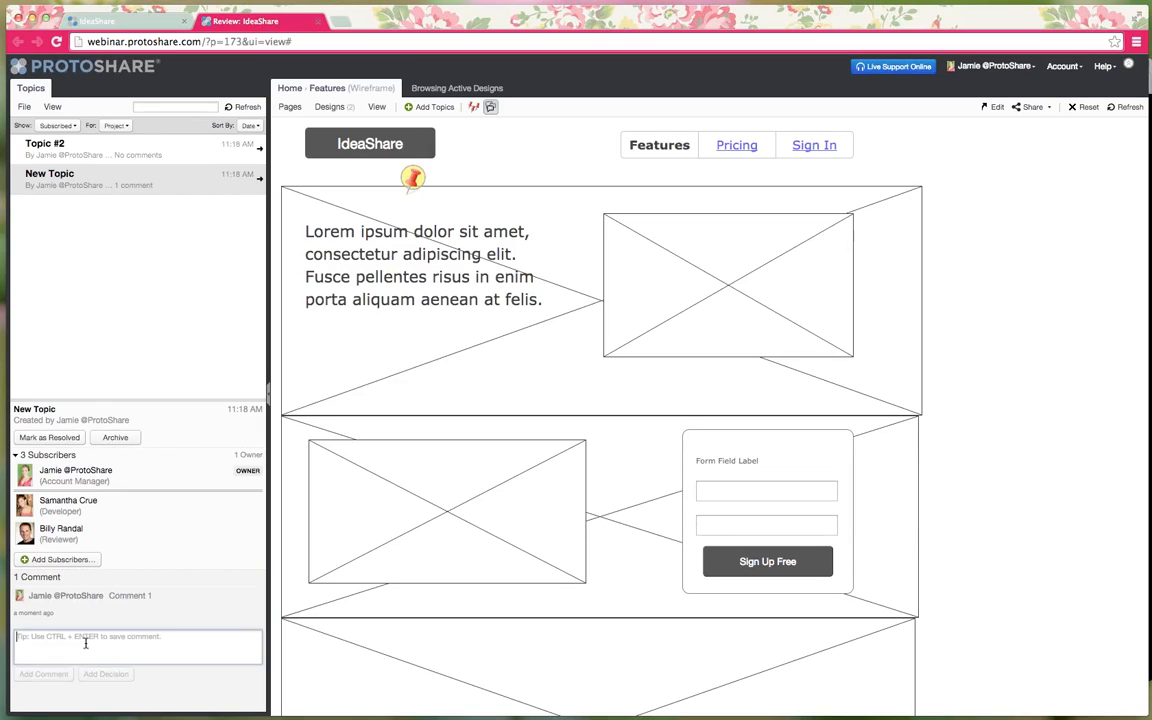
pyautogui.write('Comment 2')
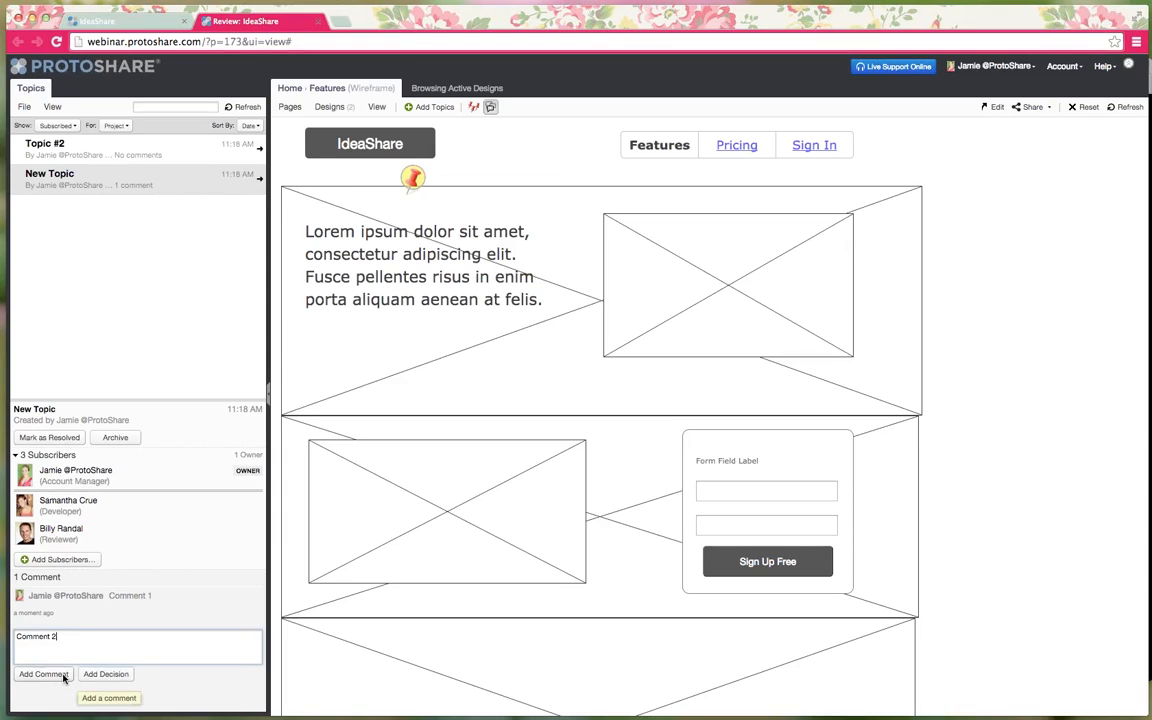
pyautogui.click(50, 674)
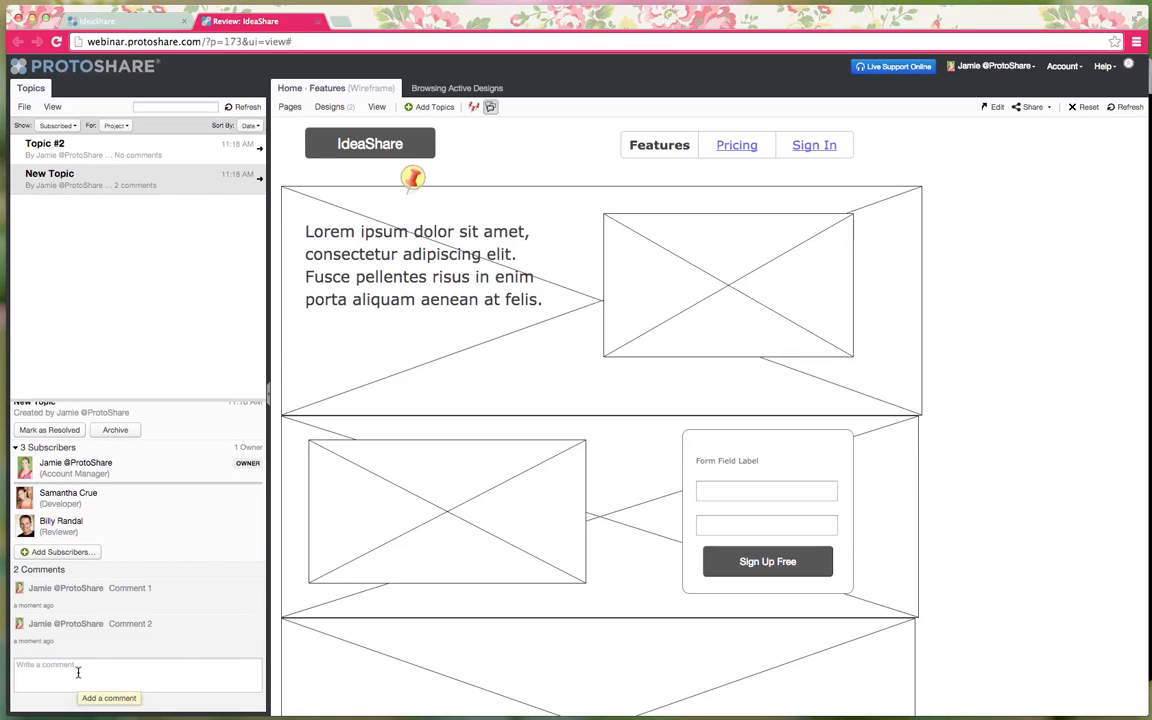
# - Record Comment 2 as the decision and mark New Topic as resolved
pyautogui.moveTo(78, 643)
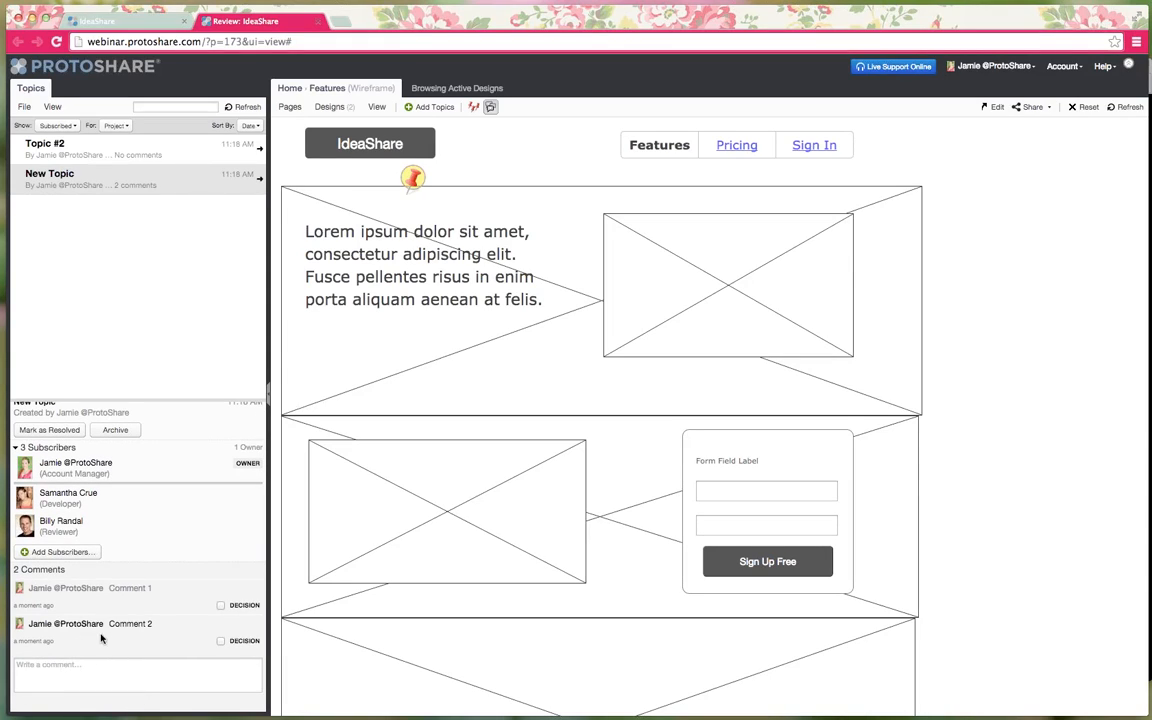
pyautogui.click(221, 642)
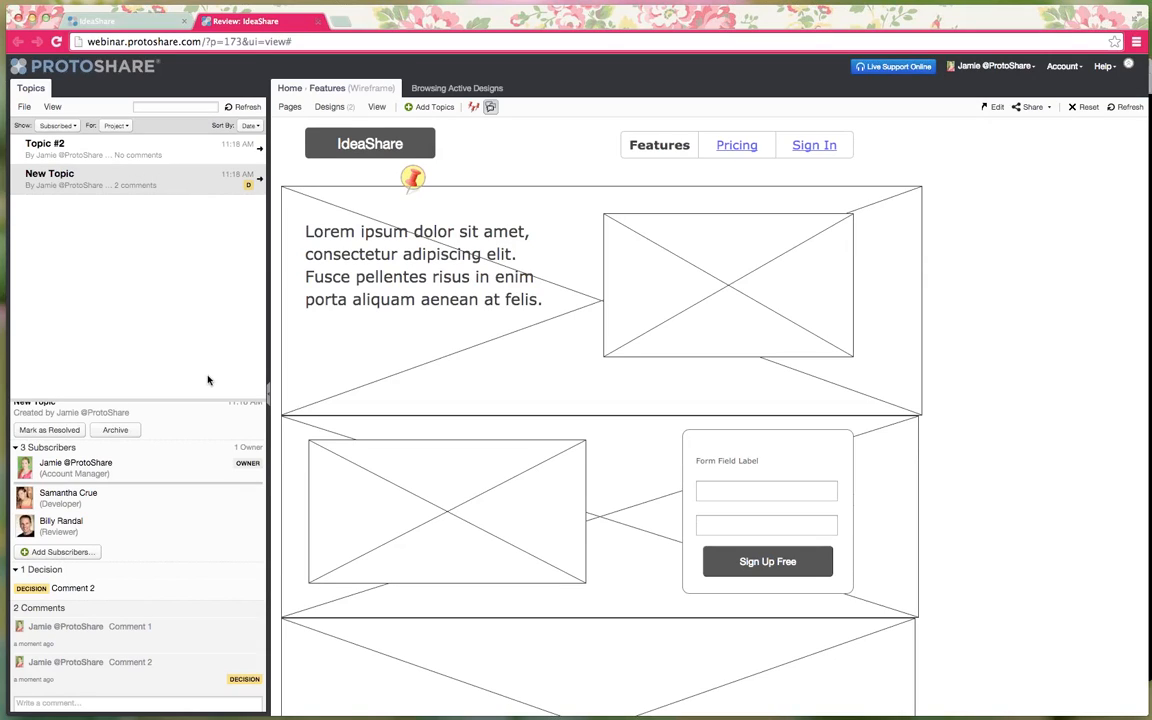
pyautogui.scroll(1, 190, 420)
pyautogui.click(52, 438)
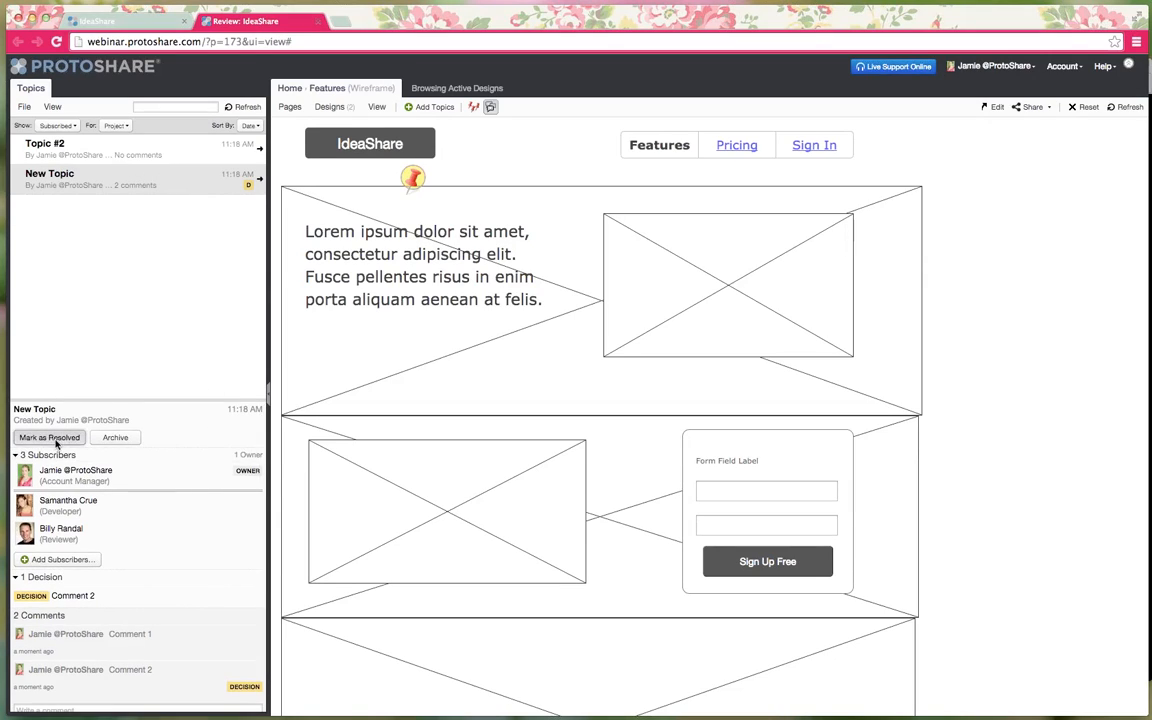
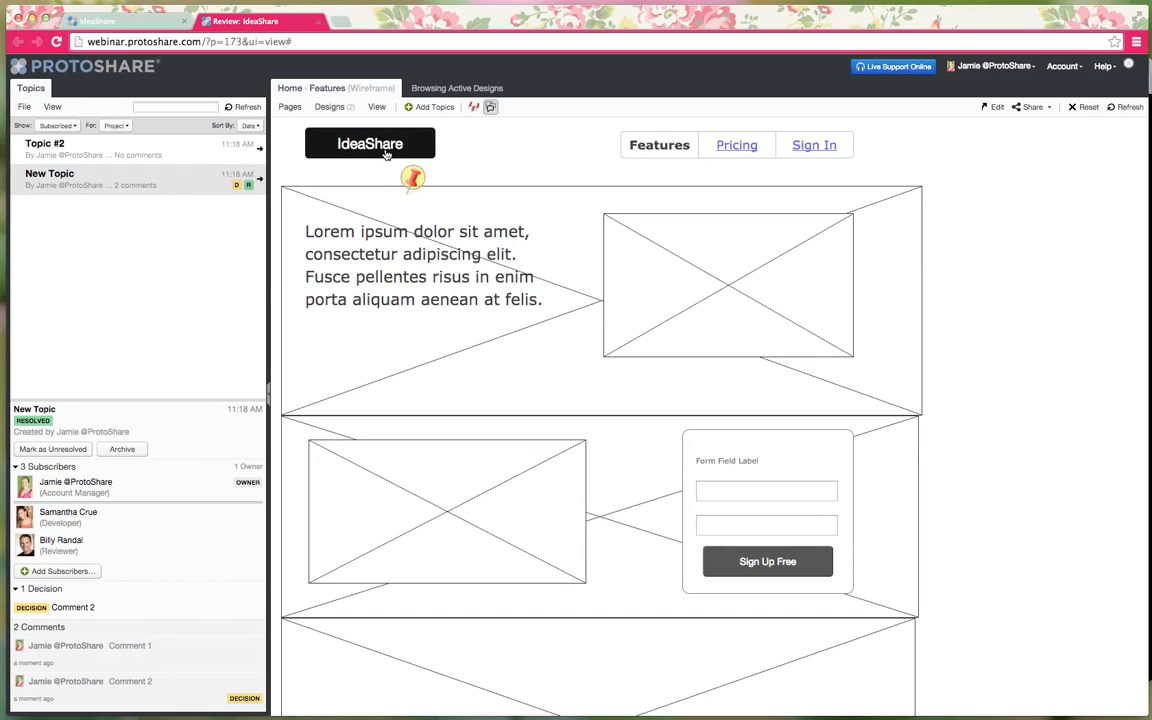
# - Close the extra IdeaShare editor tab so only the Features review remains open
pyautogui.click(157, 28)
pyautogui.click(184, 22)
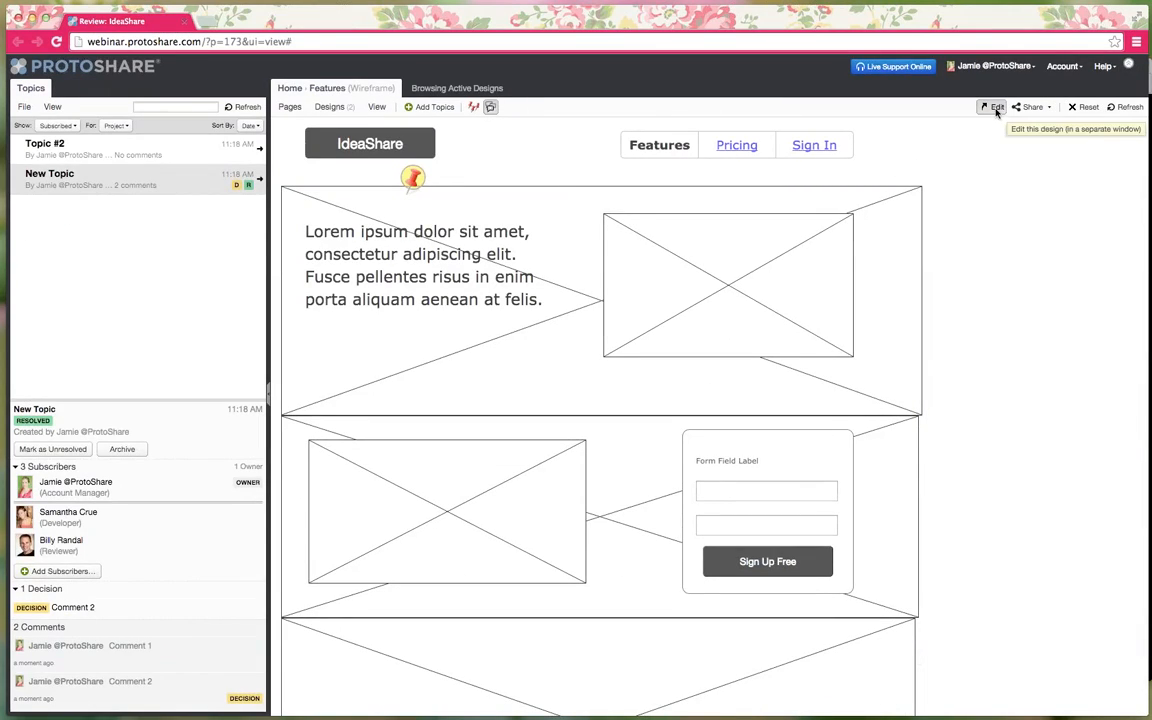
# - Edit Features and select the logo, page navigation and three large image placeholders together
pyautogui.click(996, 107)
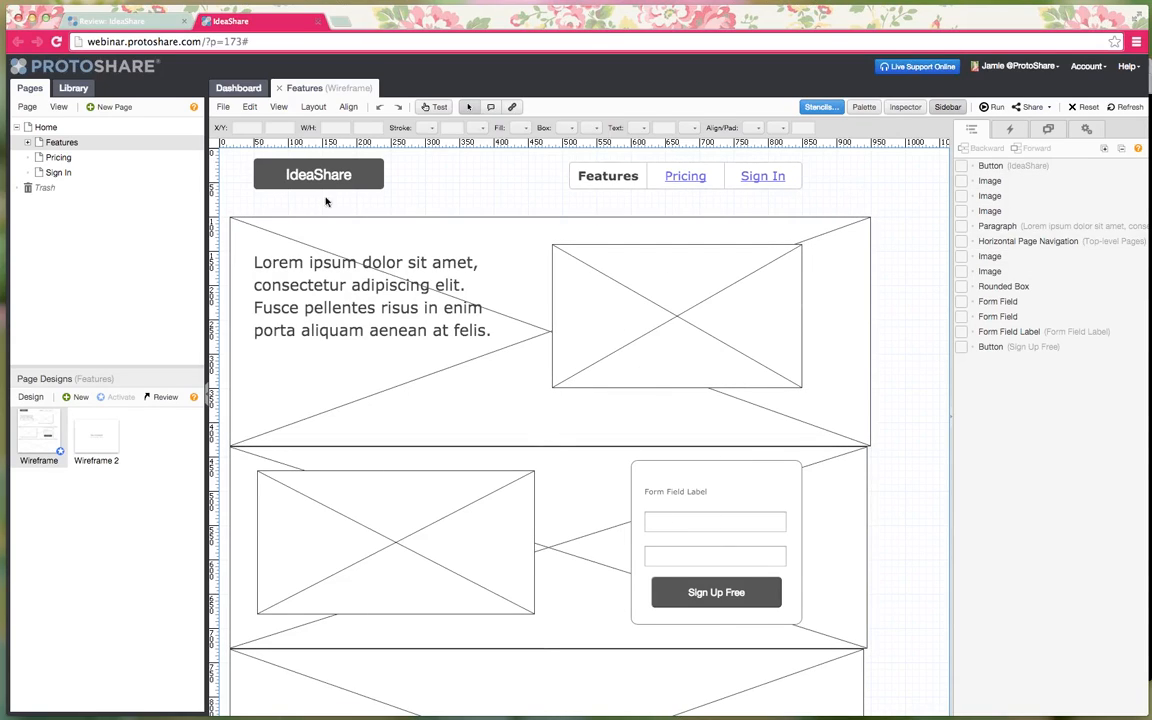
pyautogui.moveTo(235, 155); pyautogui.dragTo(826, 209)
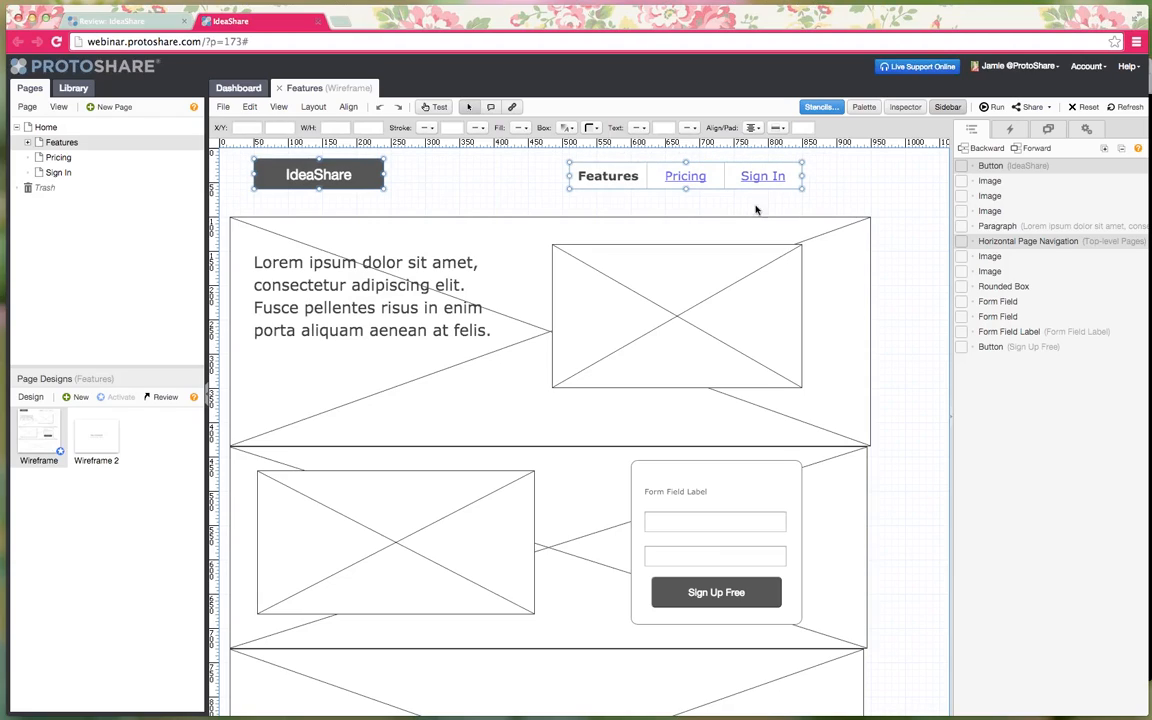
pyautogui.keyDown('shift'); pyautogui.click(516, 238); pyautogui.keyUp('shift')
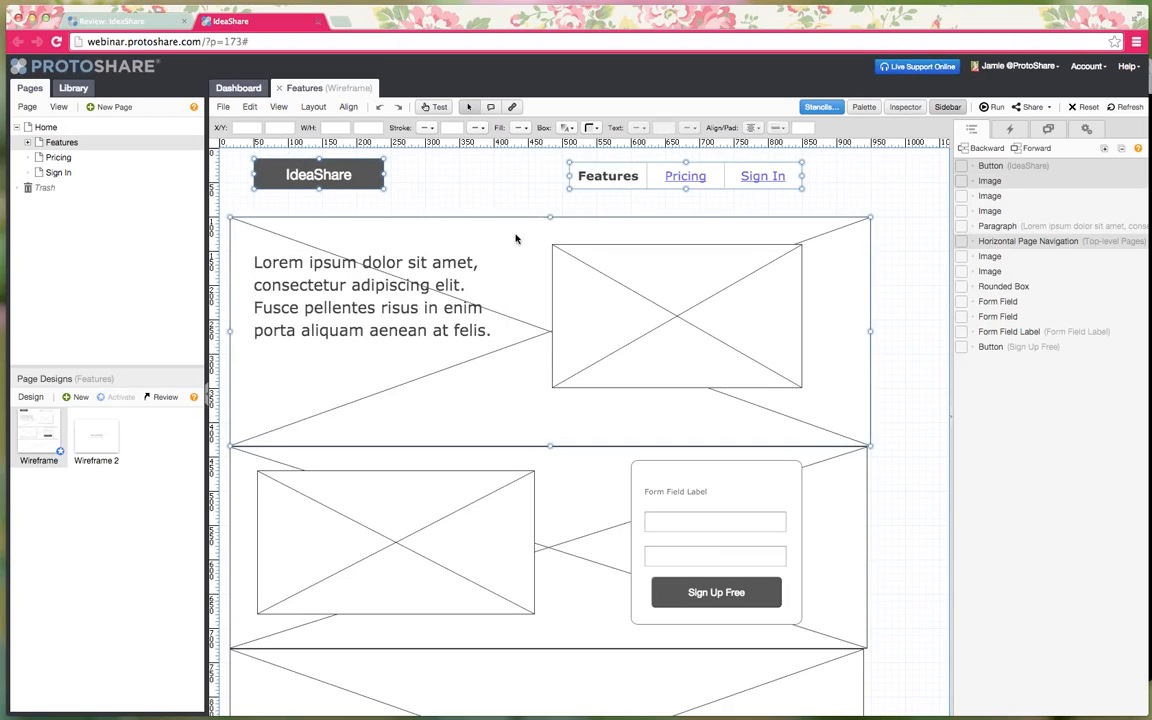
pyautogui.keyDown('shift'); pyautogui.click(574, 527); pyautogui.keyUp('shift')
pyautogui.keyDown('shift'); pyautogui.click(547, 674); pyautogui.keyUp('shift')
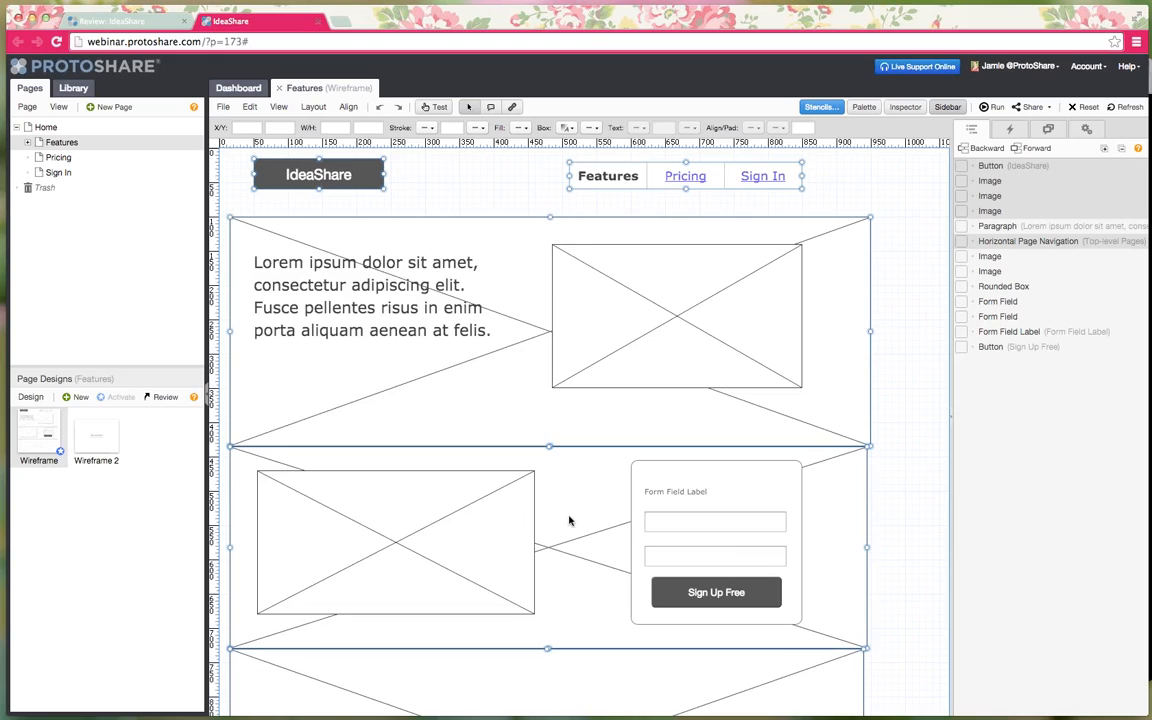
pyautogui.click(250, 107)
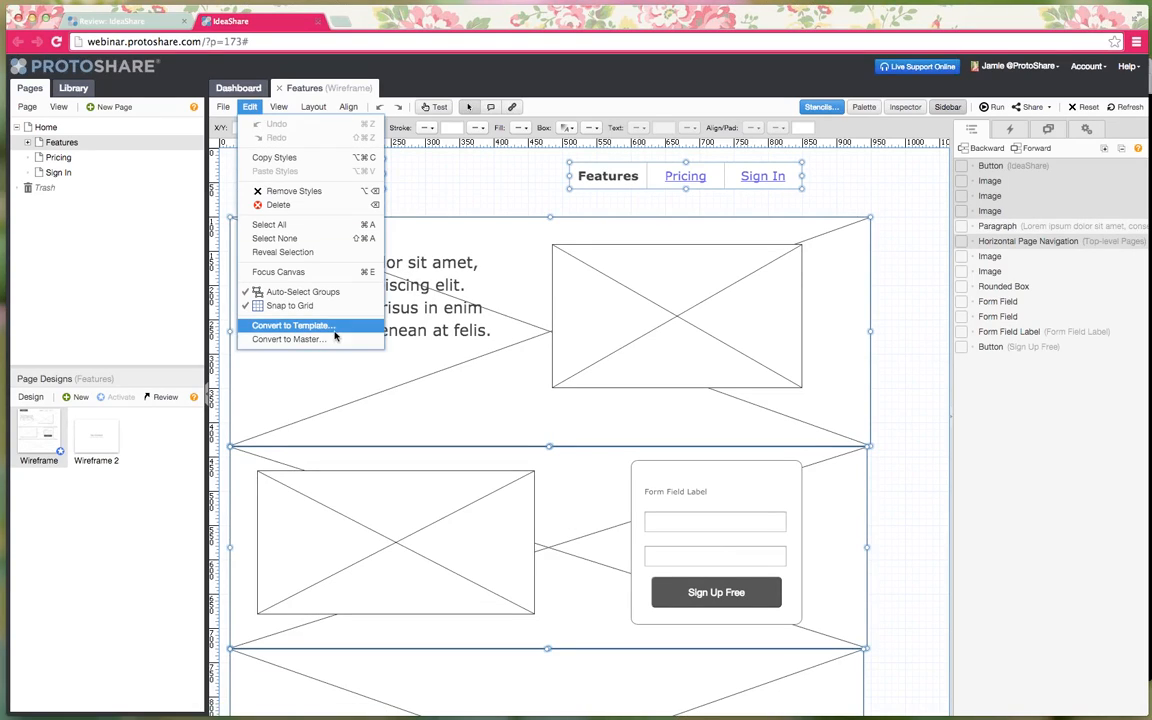
pyautogui.rightClick(603, 183)
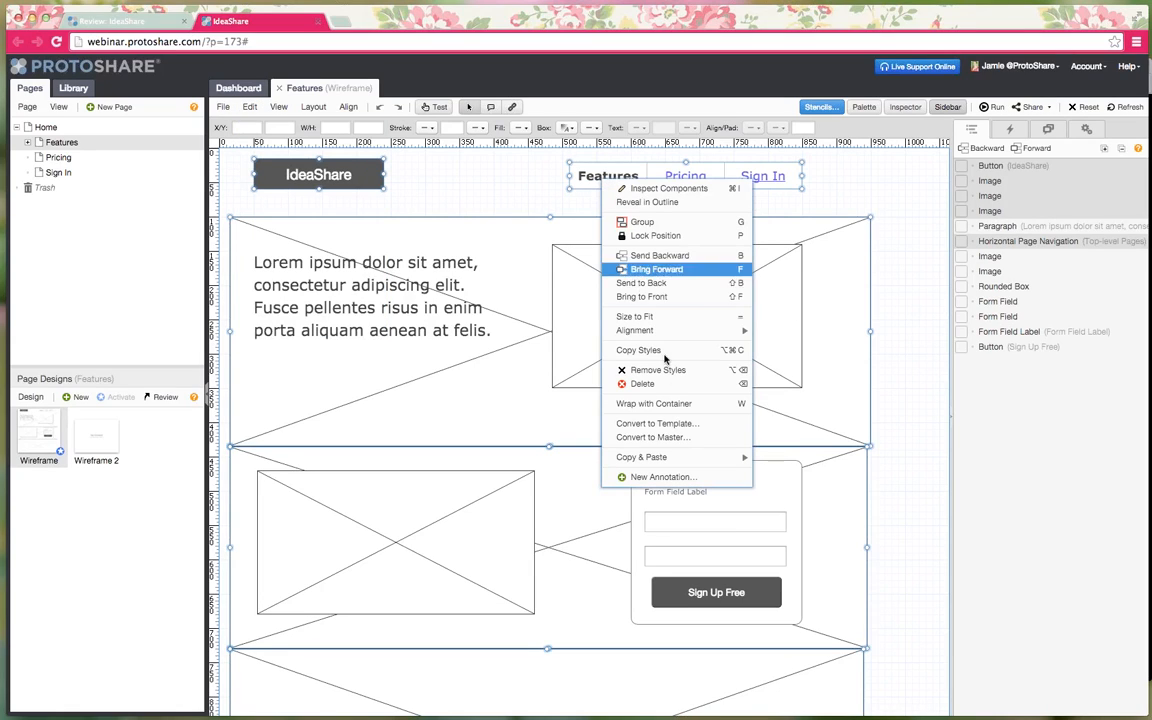
# - Convert the selection into a template named 'Low Fi Header & Background'
pyautogui.click(714, 428)
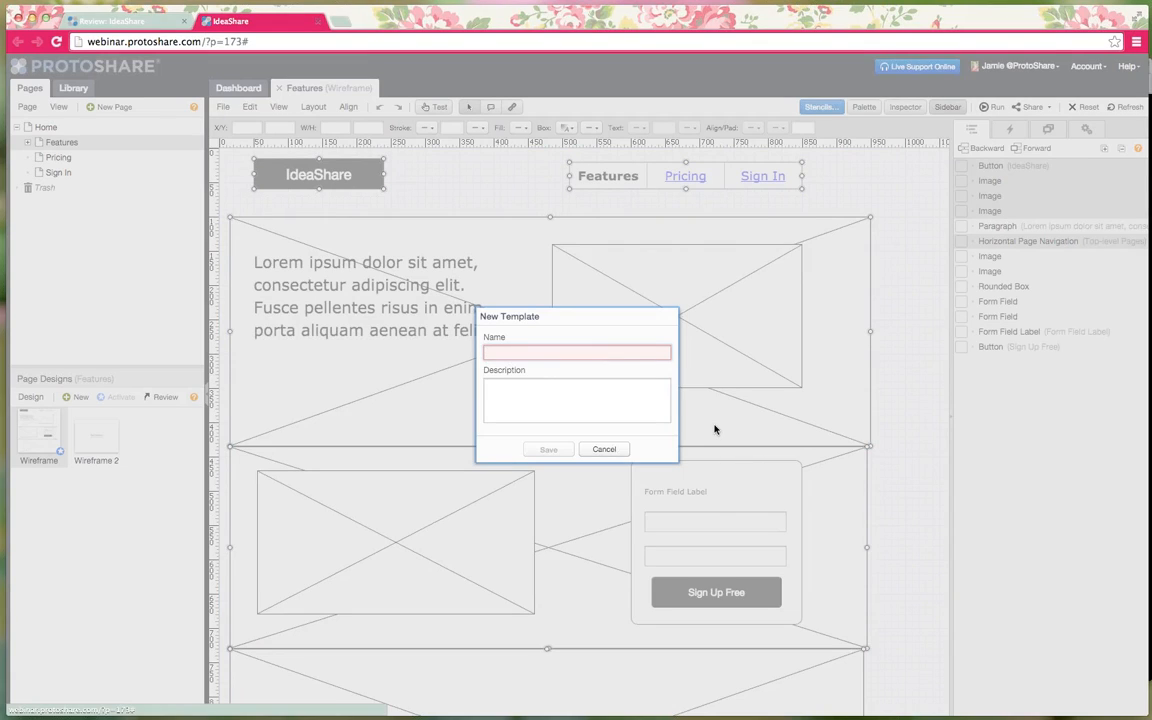
pyautogui.write('Low Fi Header & Background')
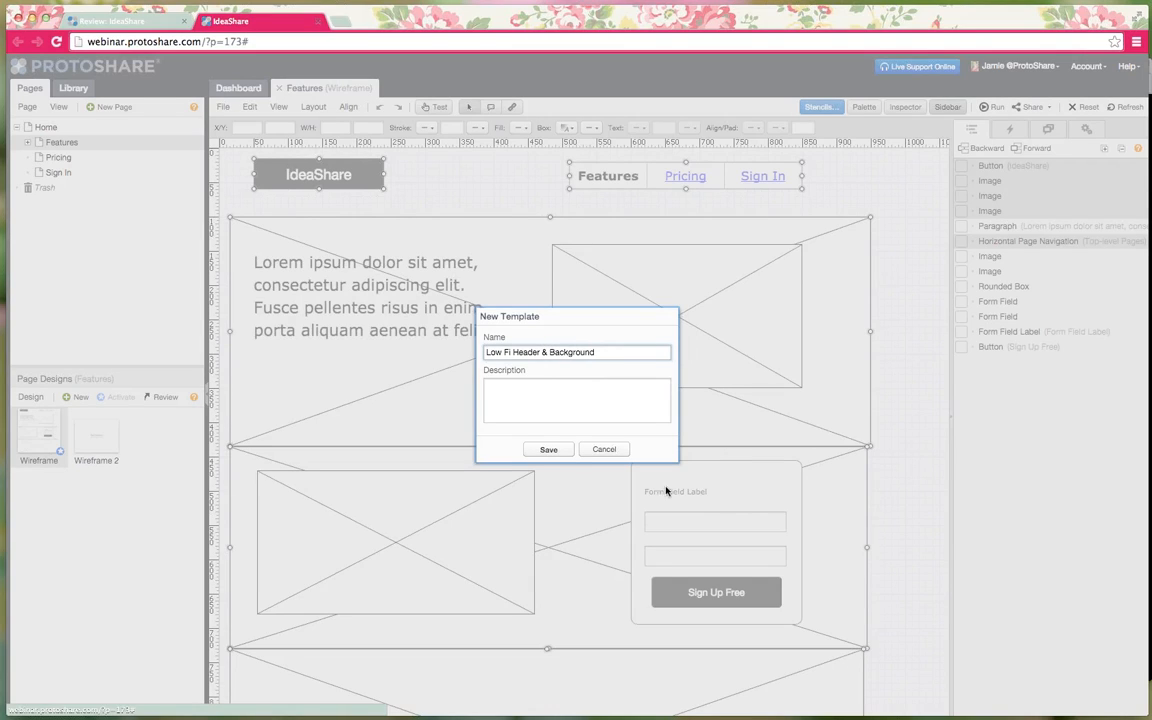
pyautogui.click(548, 449)
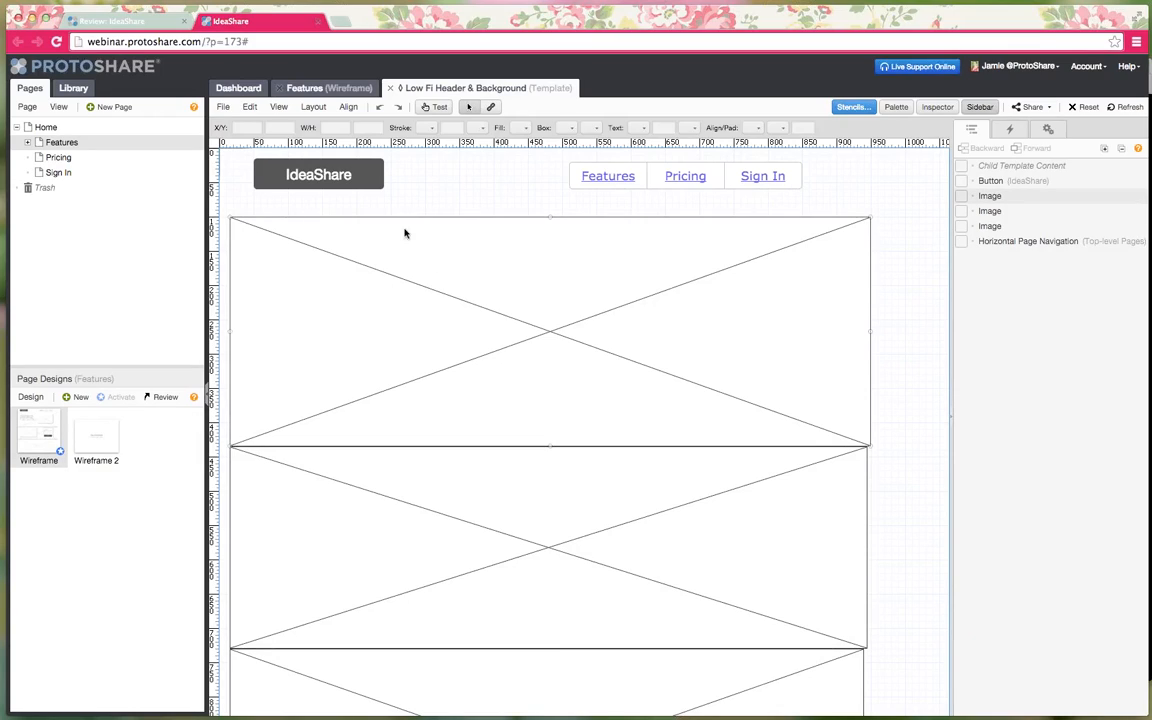
# - Find Low Fi Header & Background in the library's Templates folder and compare it with Features
pyautogui.click(80, 91)
pyautogui.click(73, 128)
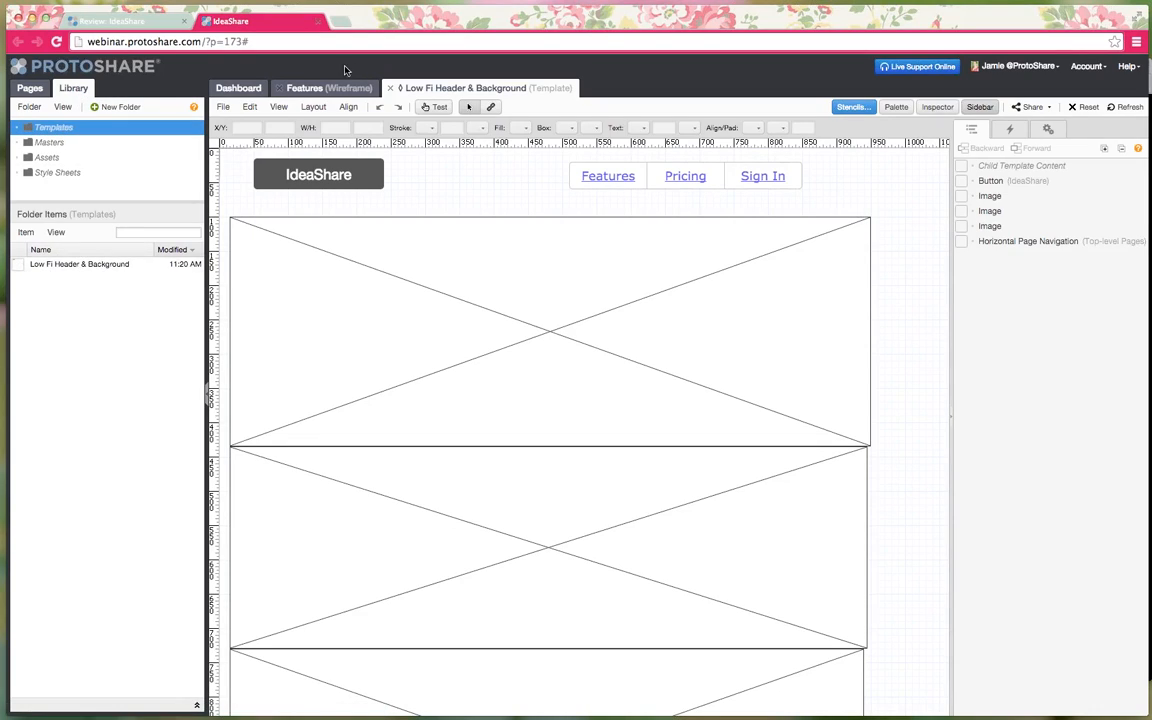
pyautogui.click(310, 88)
pyautogui.click(425, 90)
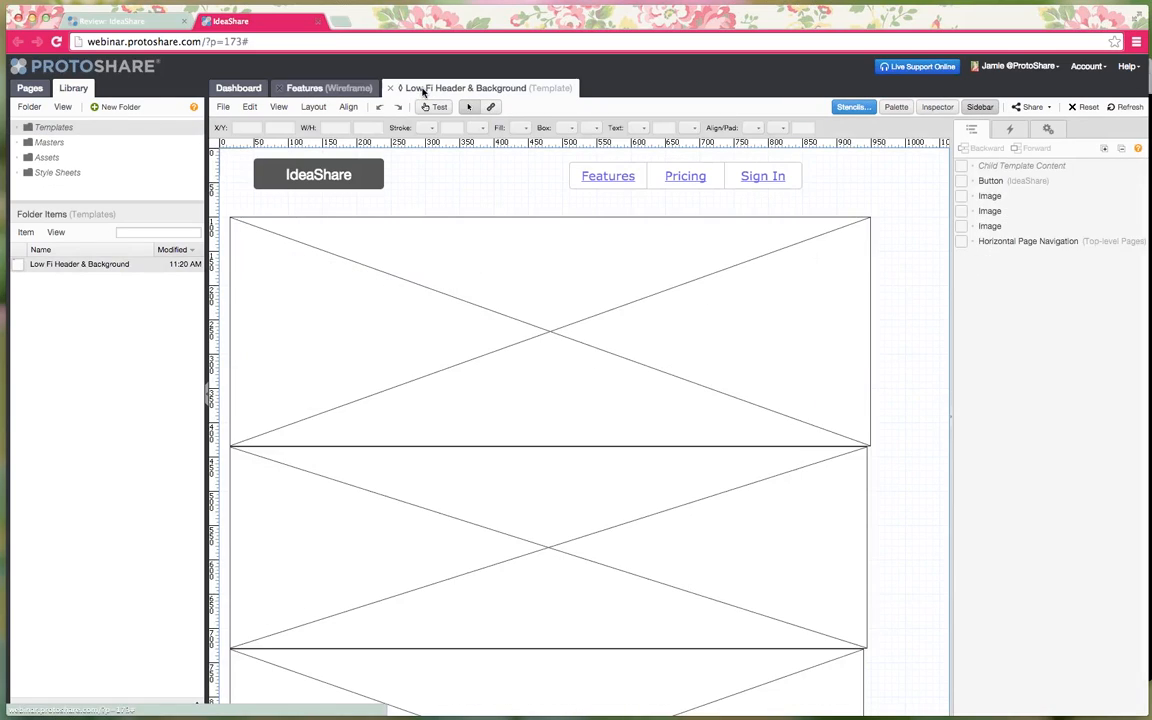
pyautogui.click(358, 90)
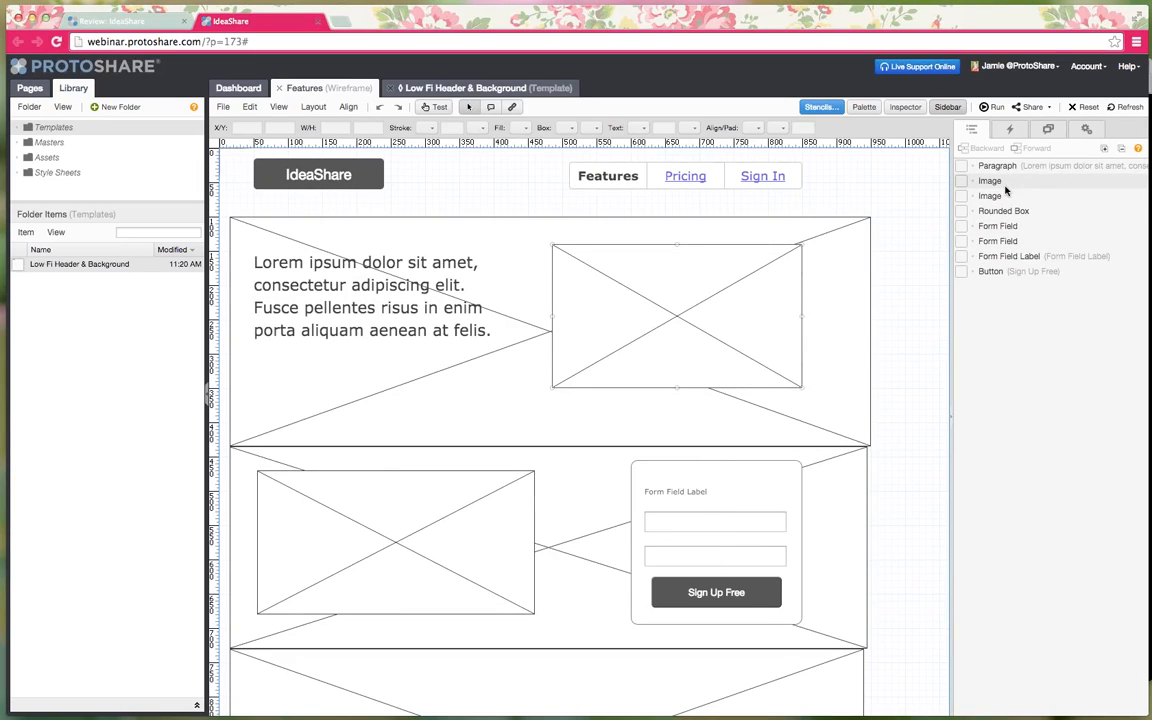
# - Confirm in the sidebar that Features uses the template, then open the Pricing page
pyautogui.click(1087, 131)
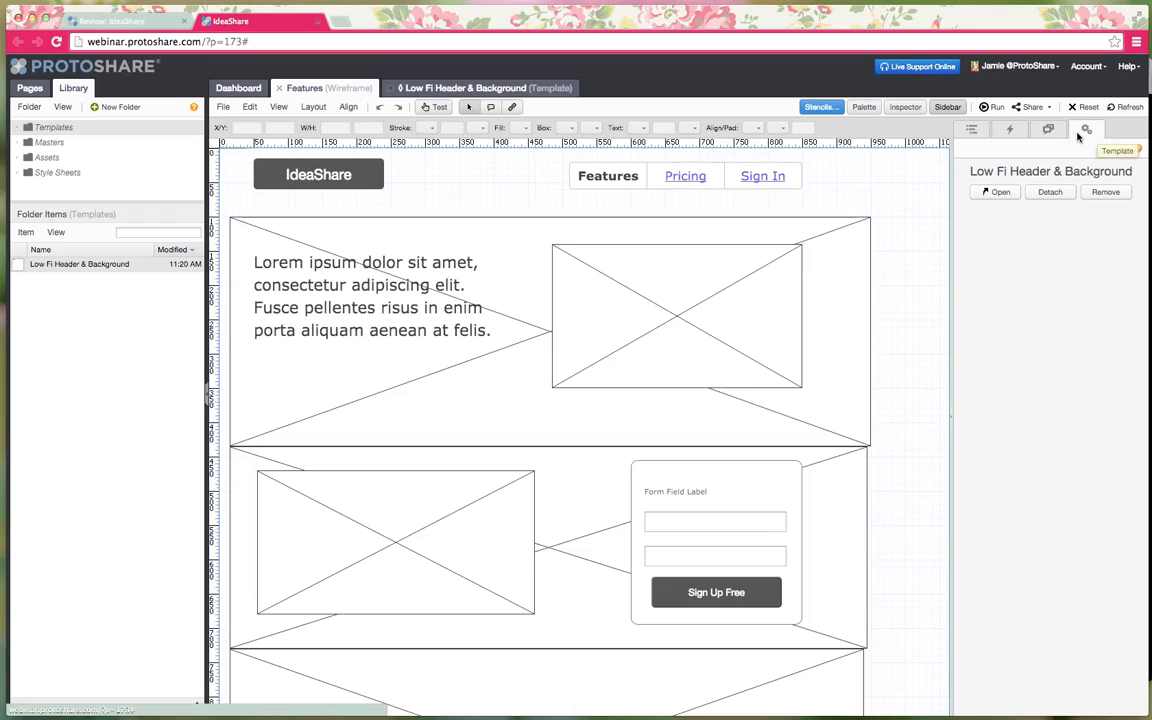
pyautogui.click(970, 129)
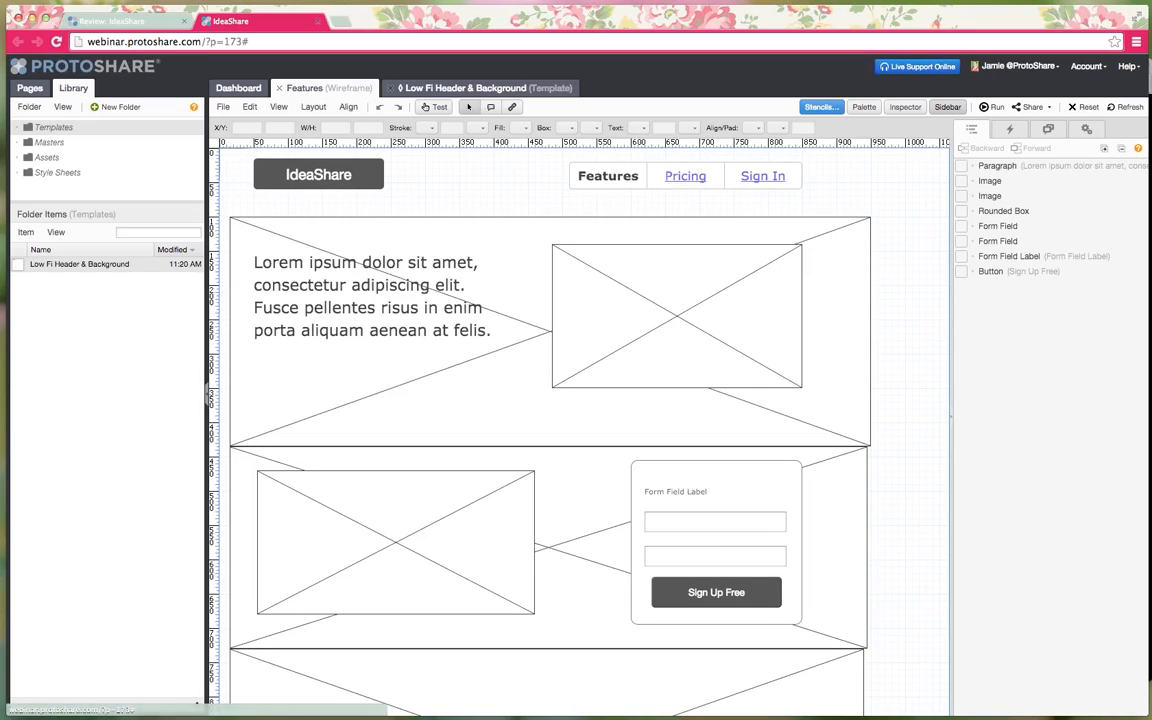
pyautogui.click(29, 88)
pyautogui.click(55, 157)
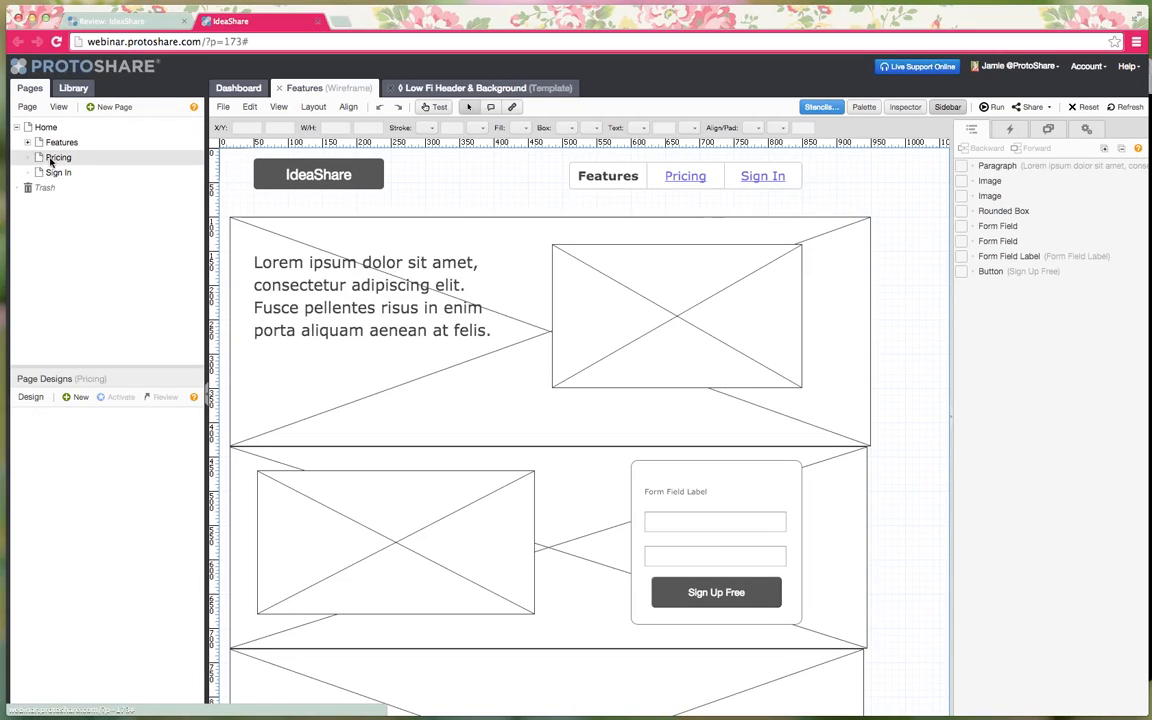
# - Place the Low Fi Header & Background template onto both the Pricing and Sign In pages
pyautogui.click(57, 173)
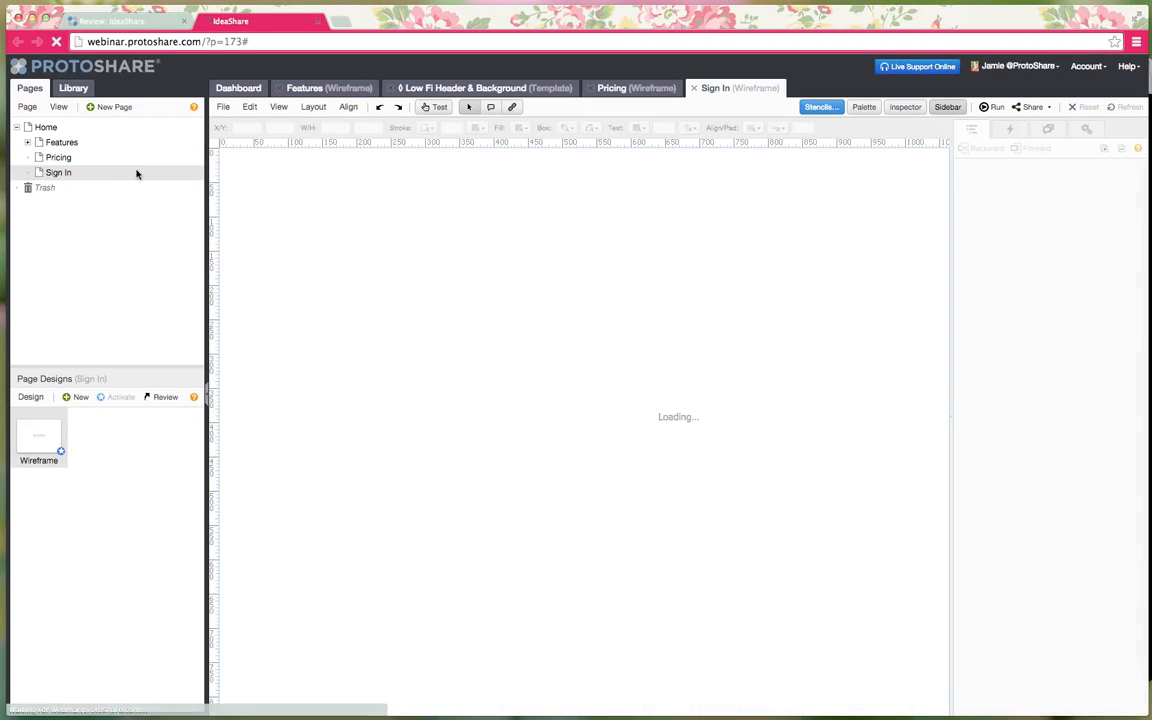
pyautogui.click(634, 89)
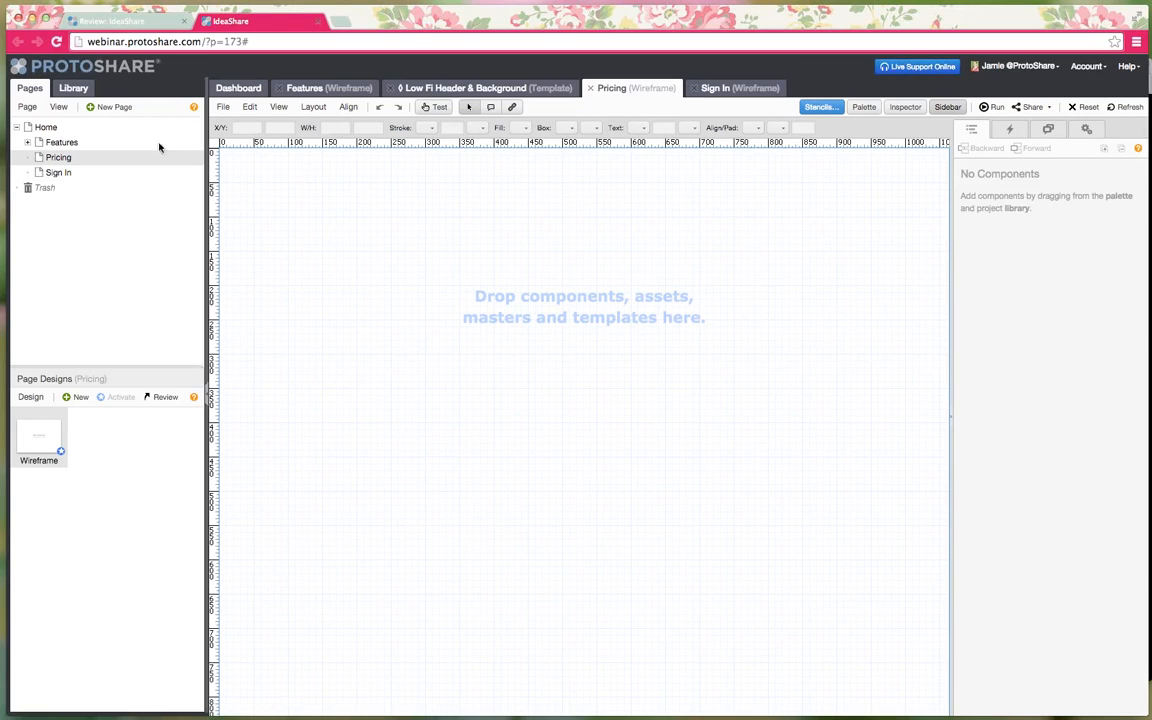
pyautogui.click(78, 93)
pyautogui.click(68, 129)
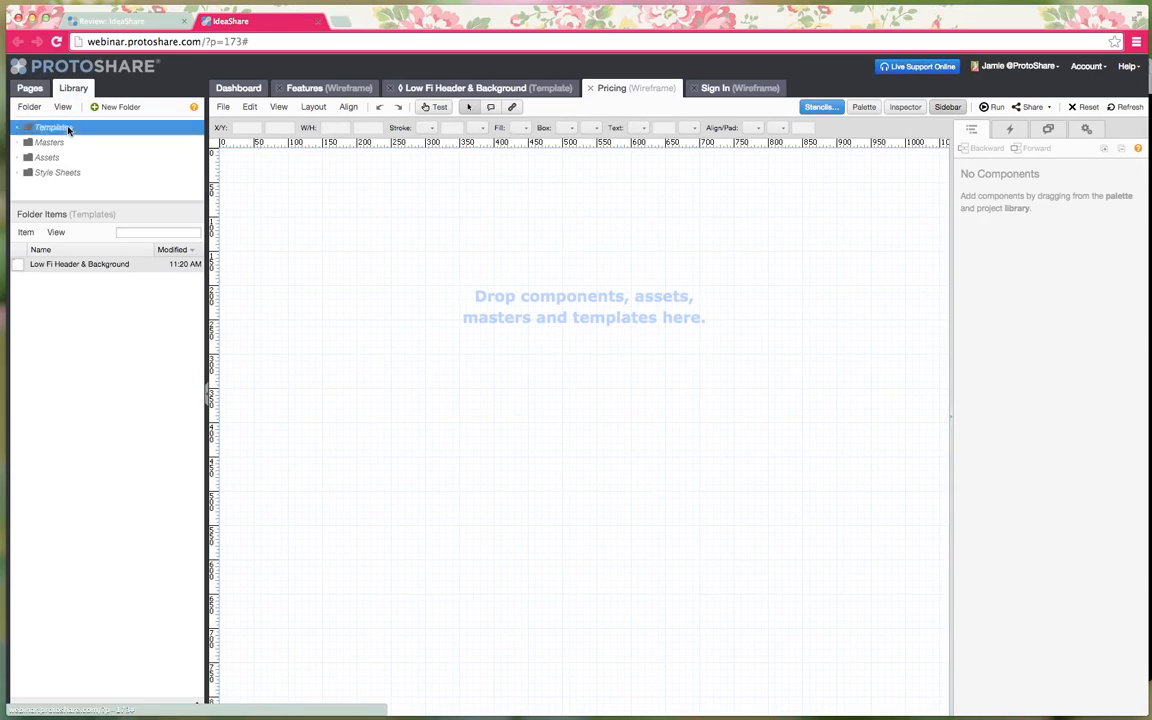
pyautogui.click(48, 268)
pyautogui.moveTo(52, 270); pyautogui.dragTo(381, 234)
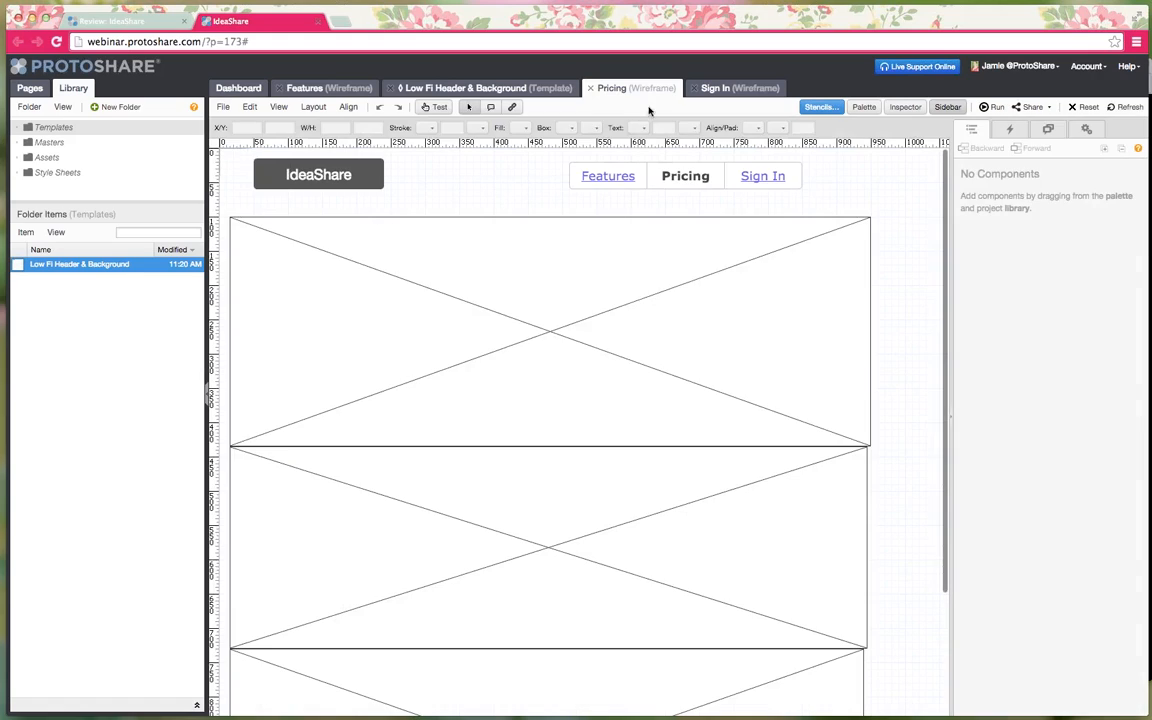
pyautogui.click(715, 88)
pyautogui.moveTo(103, 266); pyautogui.dragTo(373, 229)
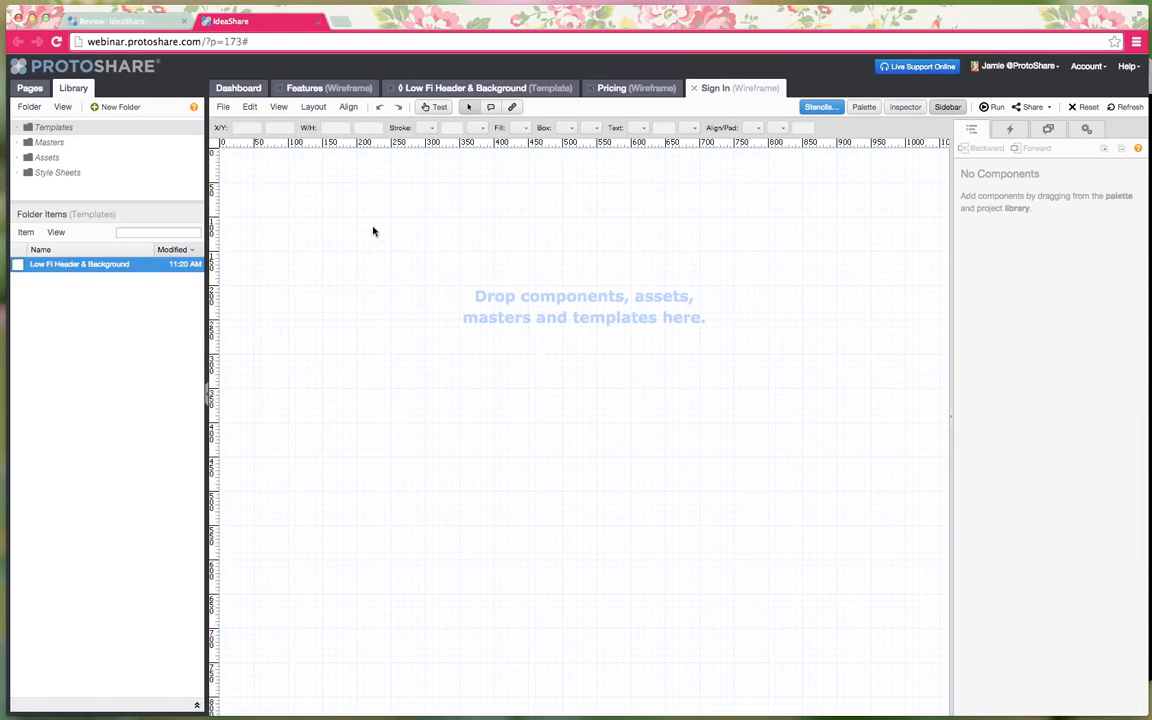
# - Review the Pricing and Sign In layouts, then return to the Features page
pyautogui.click(48, 157)
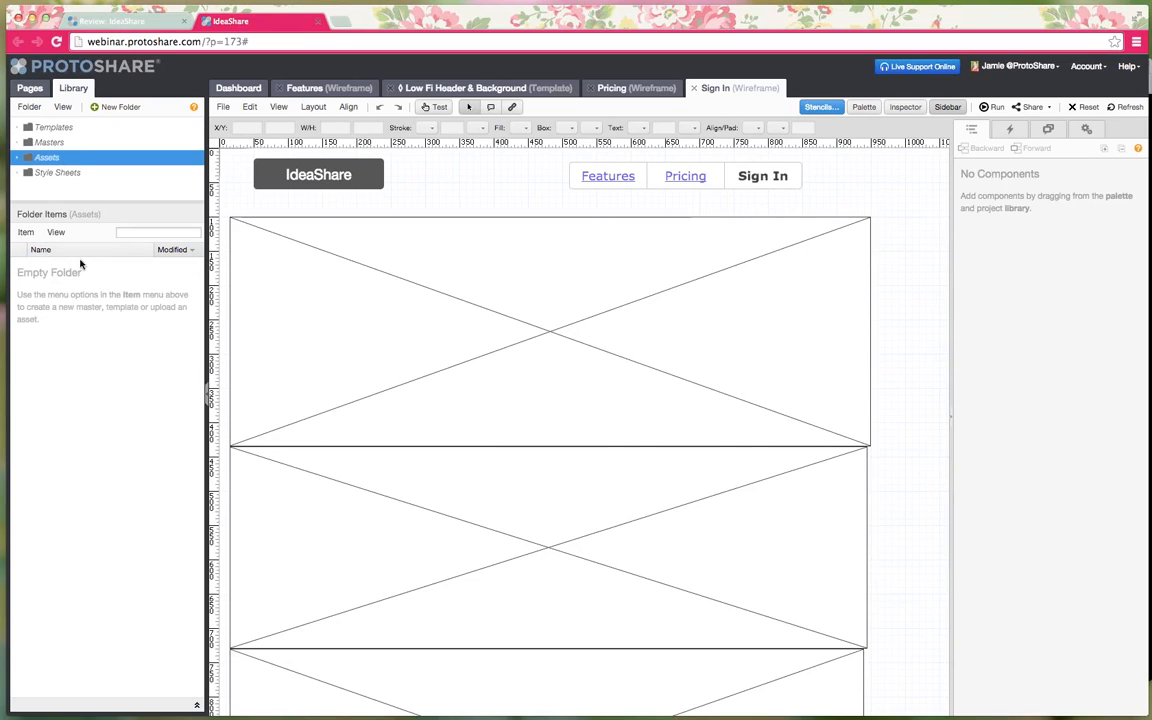
pyautogui.click(632, 90)
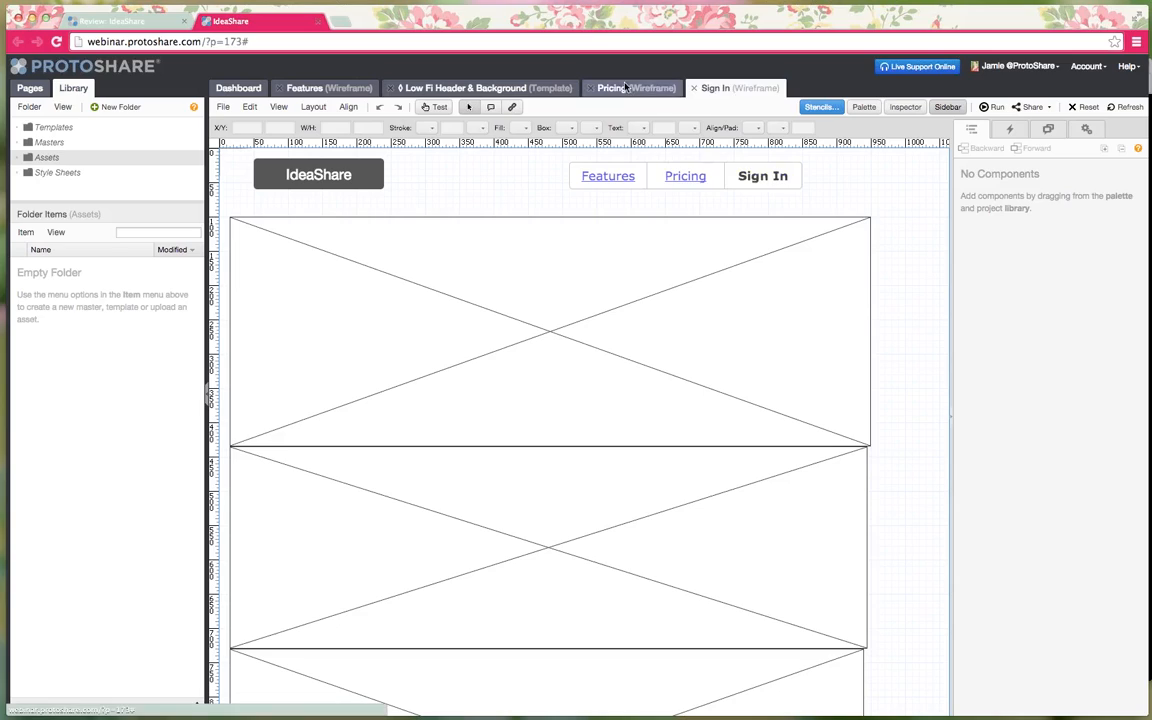
pyautogui.click(626, 88)
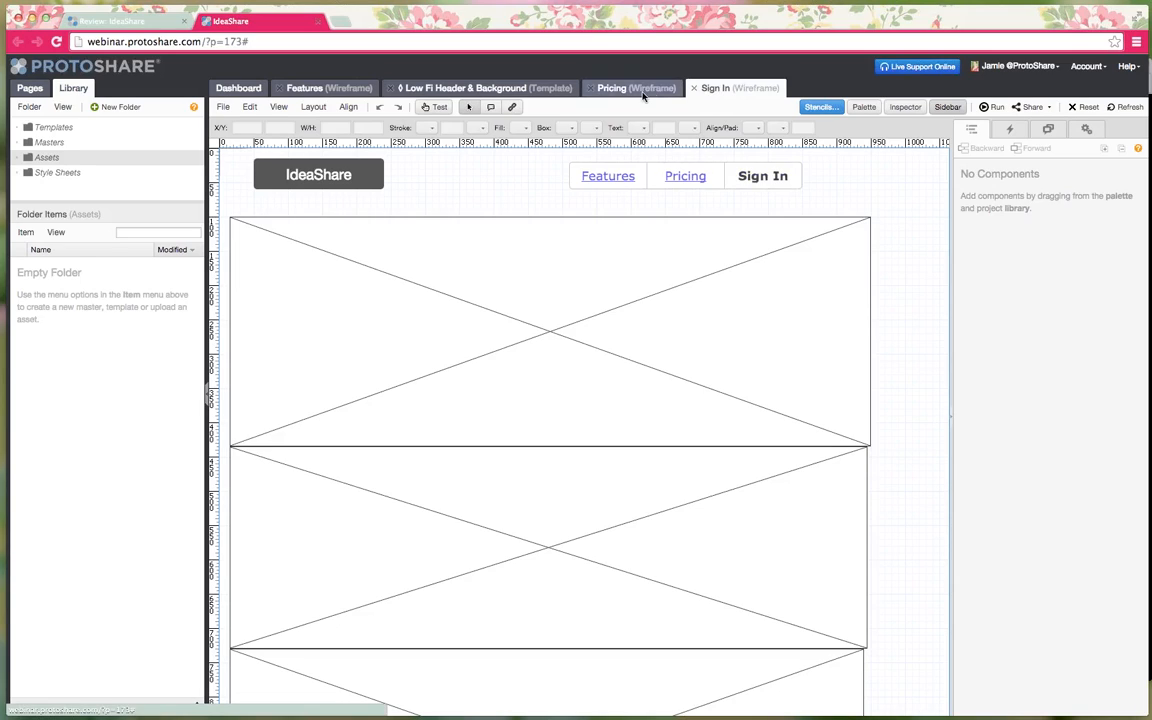
pyautogui.click(630, 90)
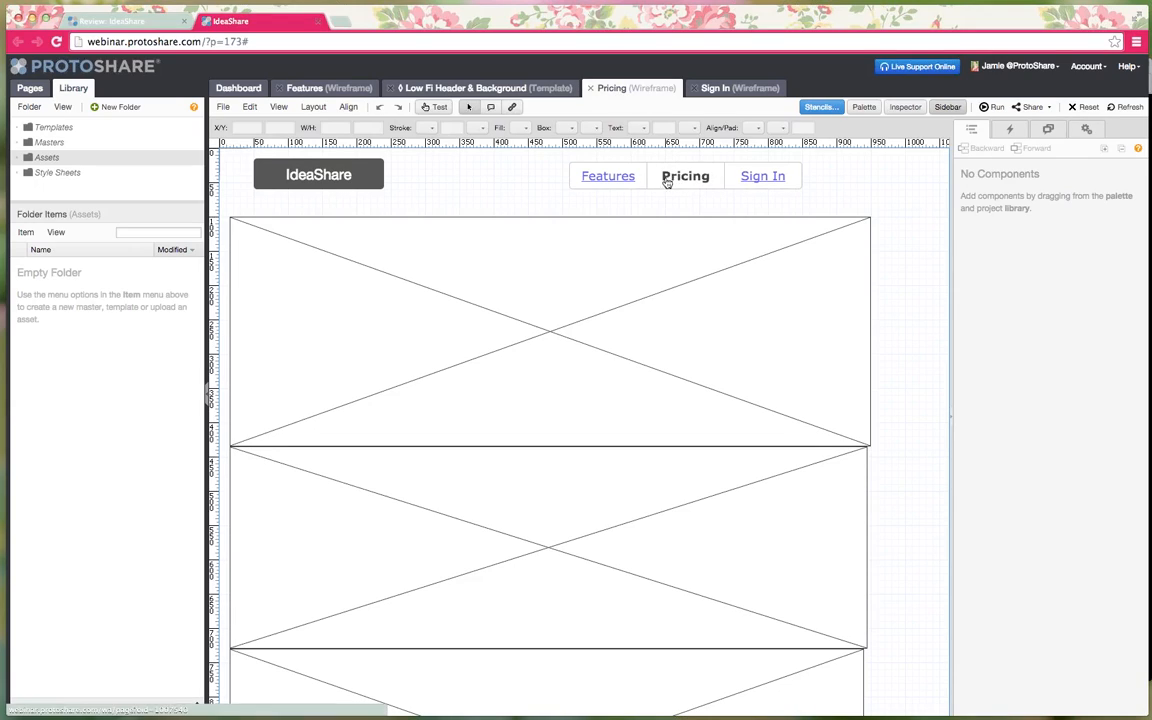
pyautogui.click(720, 88)
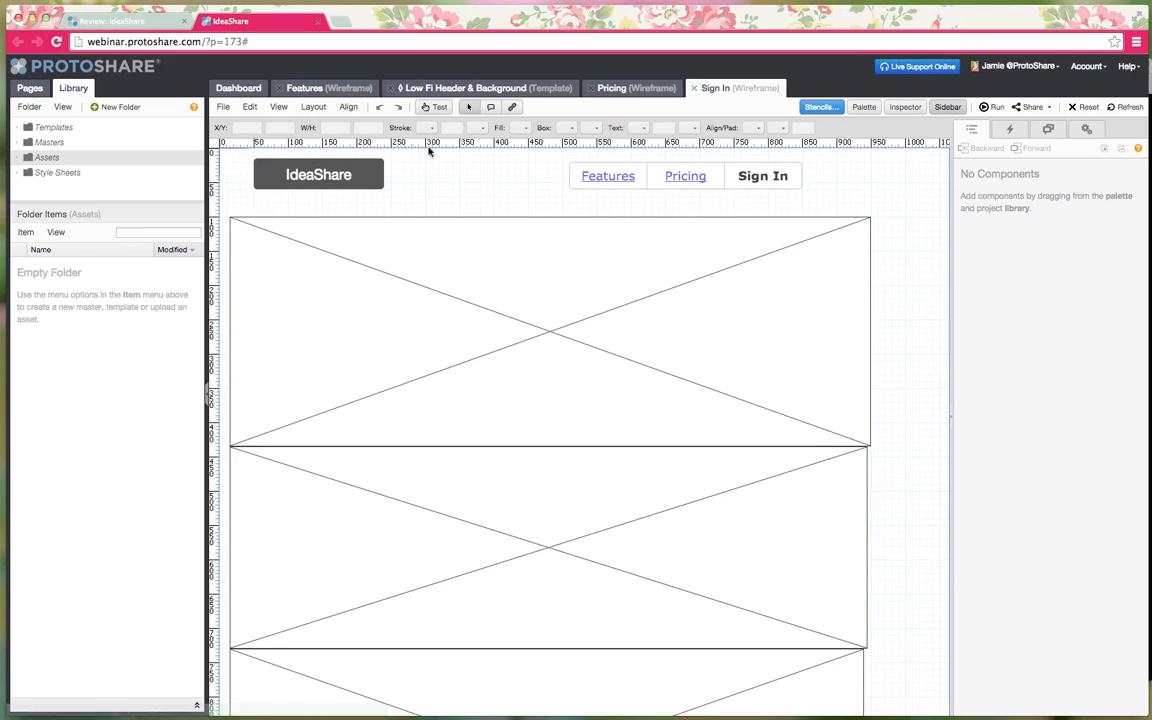
pyautogui.click(328, 90)
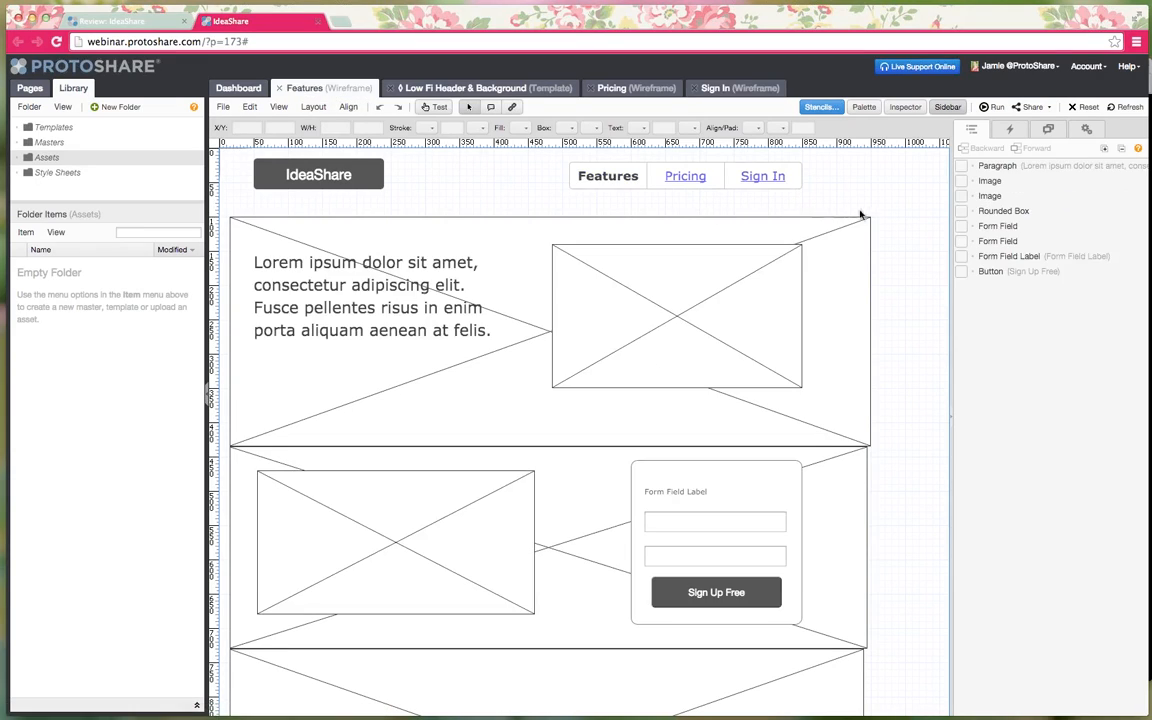
# - Run the prototype preview and enter test text into the two sign-up form fields
pyautogui.click(995, 107)
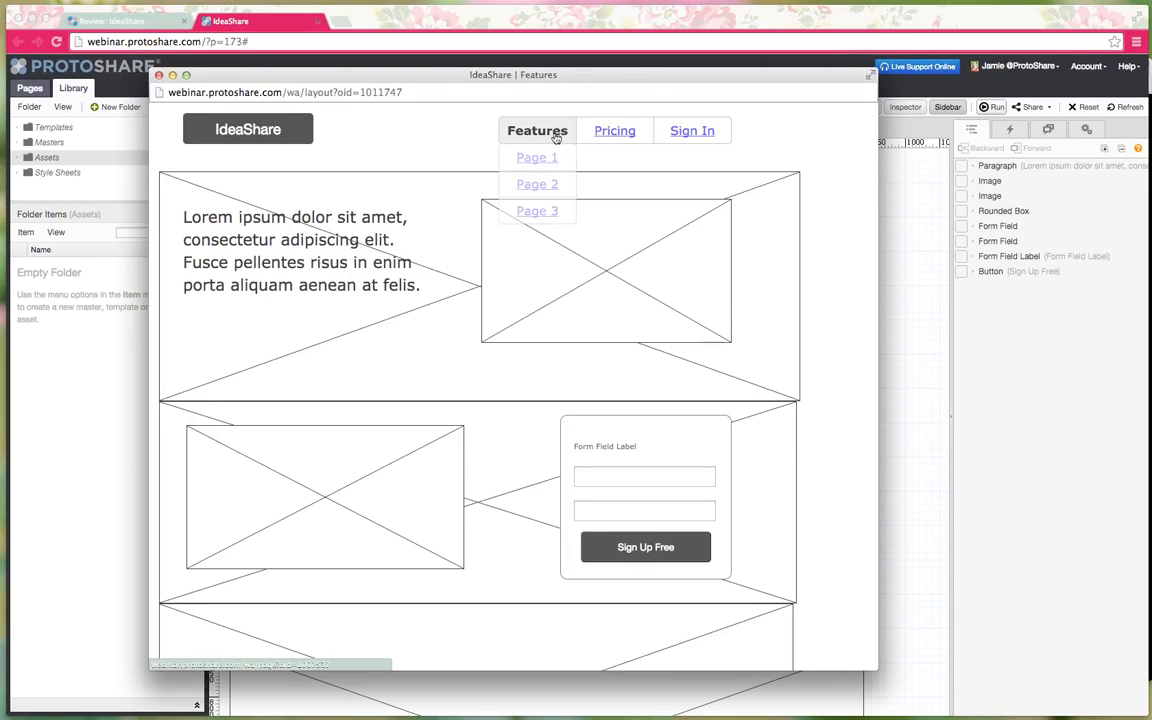
pyautogui.click(691, 481)
pyautogui.write('sdfasdfasdf')
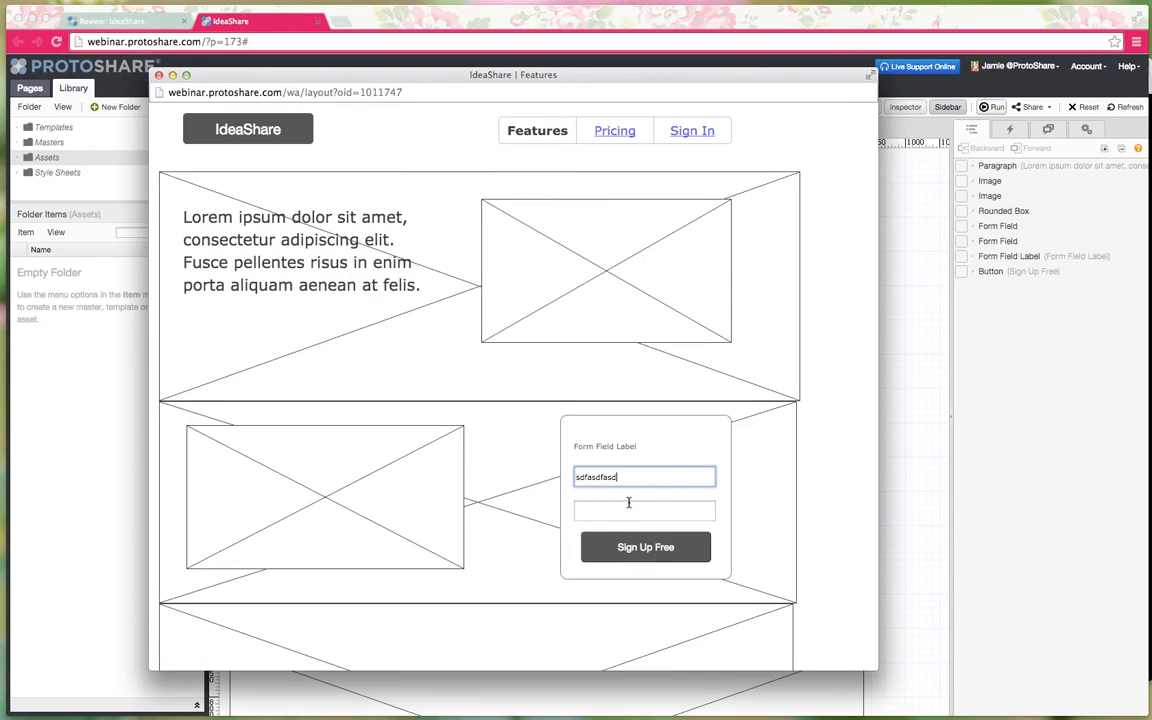
pyautogui.click(624, 509)
pyautogui.write('sdfasdf')
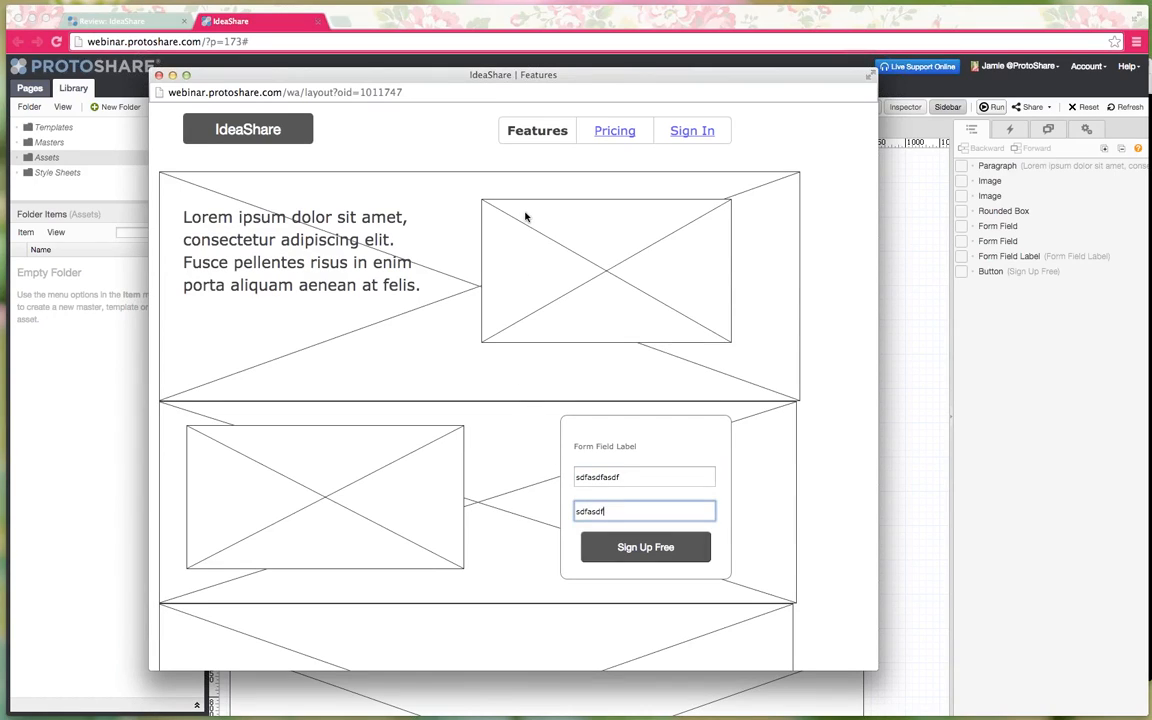
# - Follow the Pricing, Sign In and Features navigation links, then close the preview
pyautogui.moveTo(568, 145)
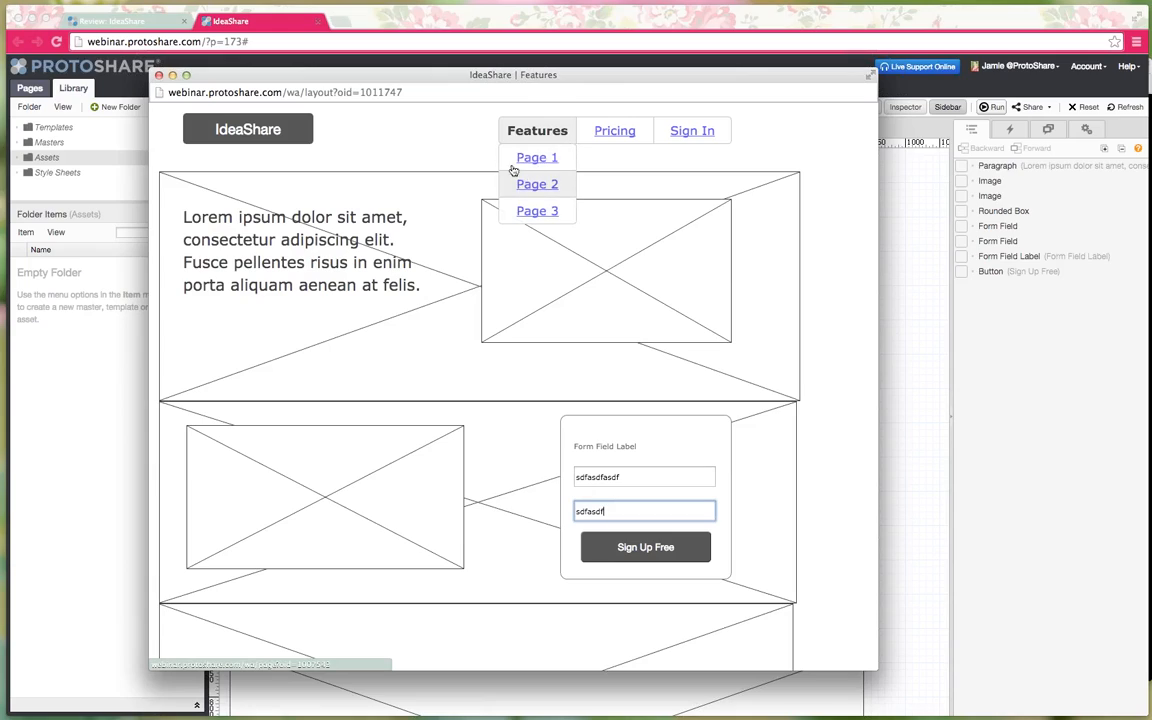
pyautogui.click(606, 137)
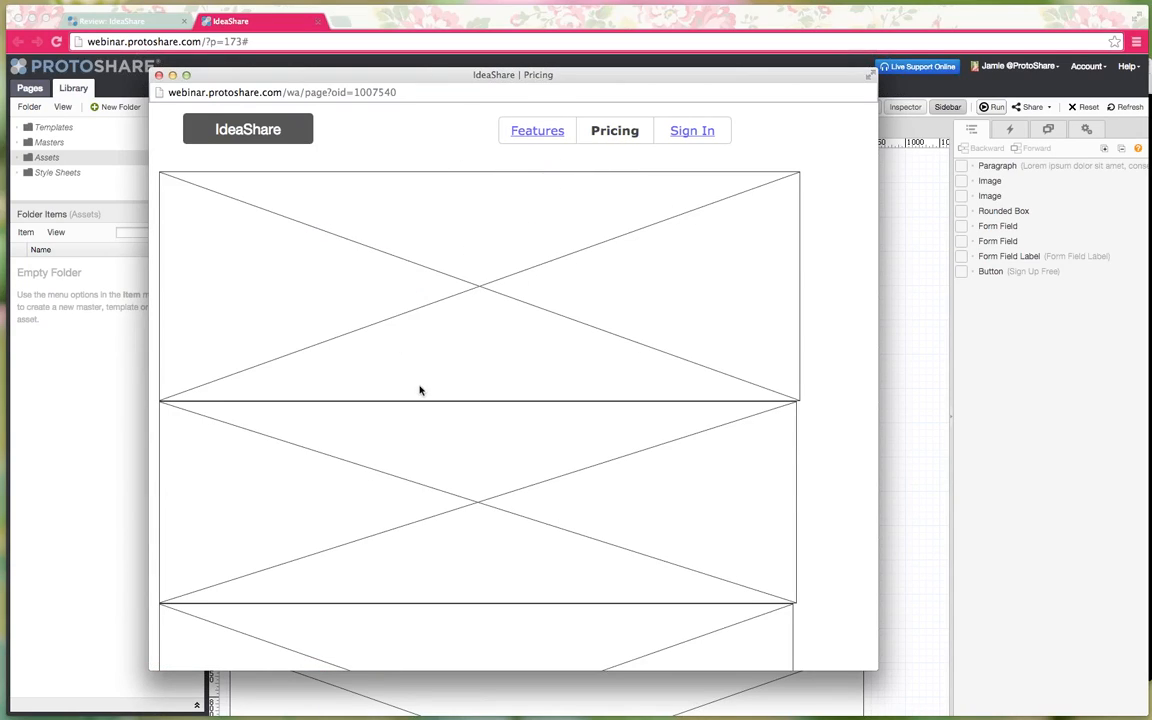
pyautogui.scroll(-3, 527, 378)
pyautogui.scroll(3, 527, 378)
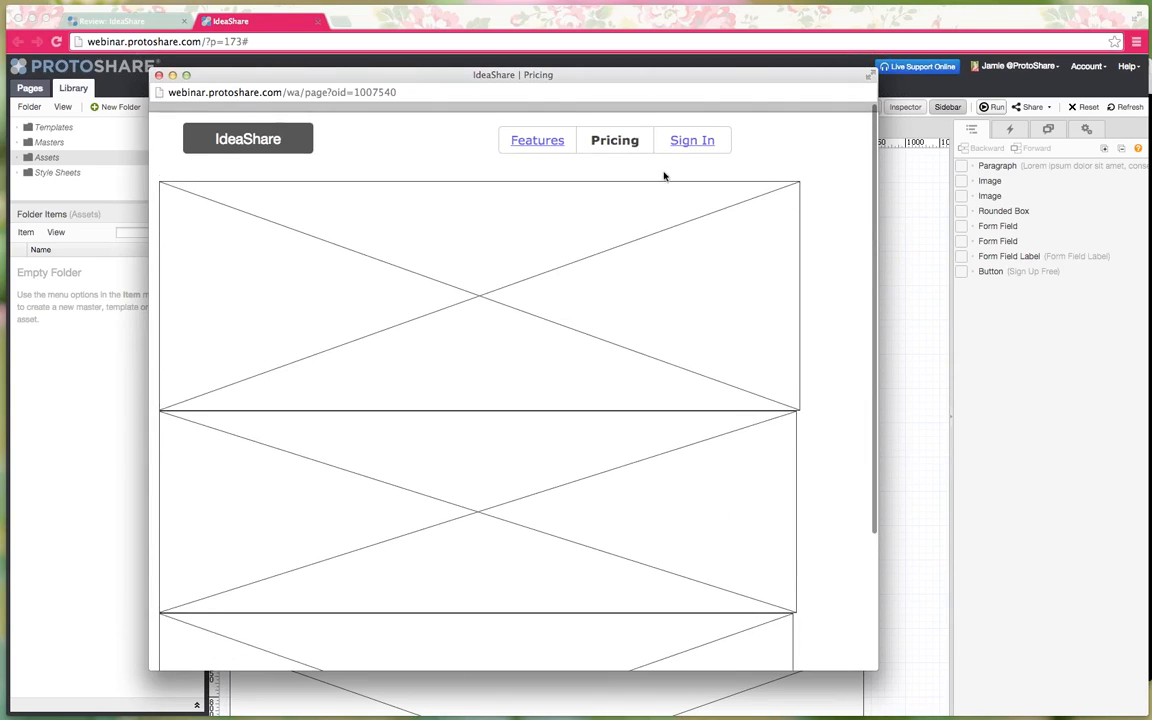
pyautogui.click(705, 133)
pyautogui.click(535, 133)
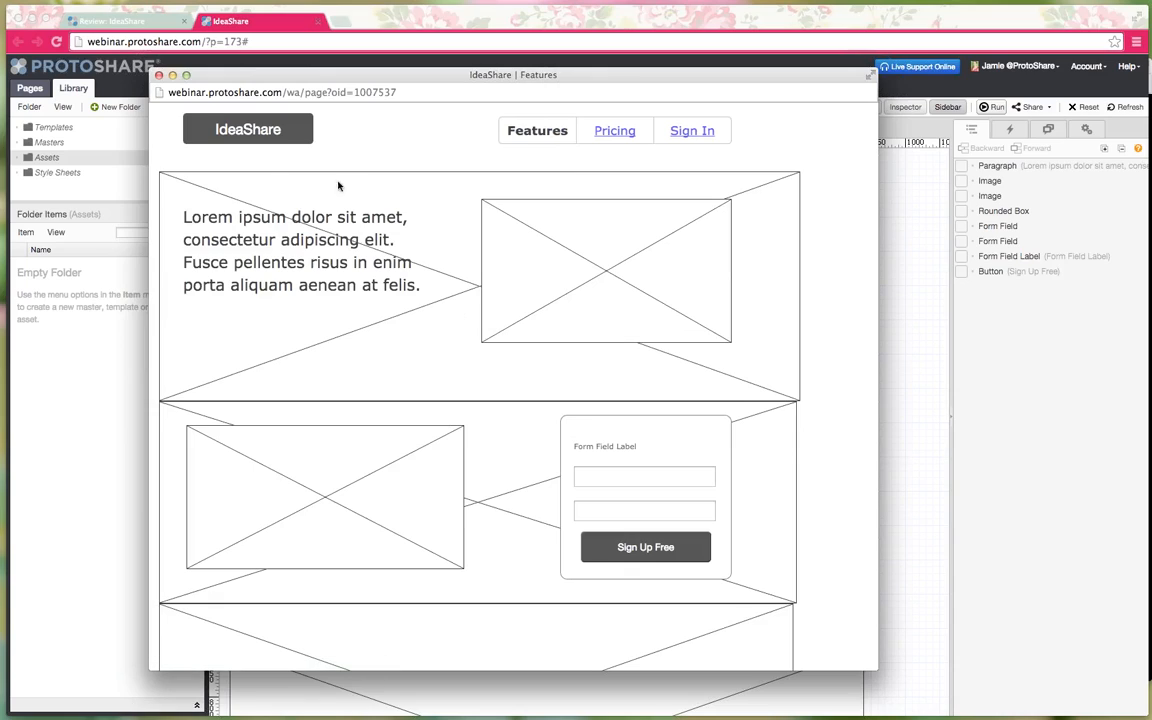
pyautogui.click(158, 76)
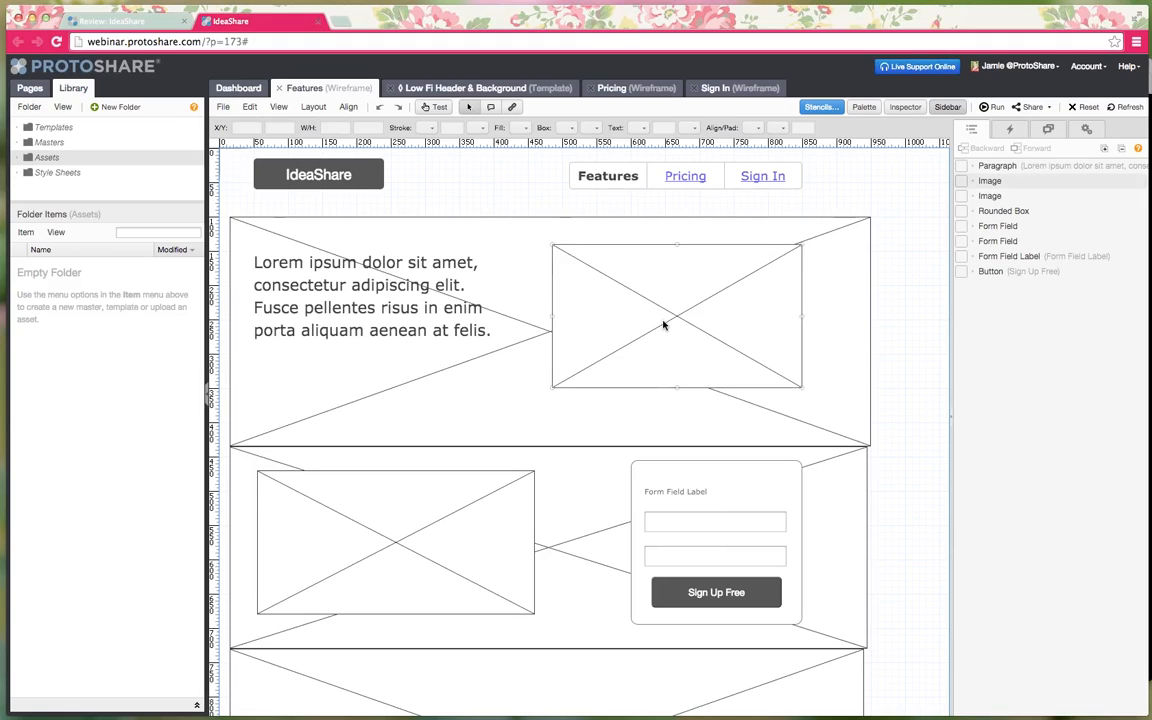
# - Move the form label up, change it to 'Start your 30 day free trial.' and widen it
pyautogui.click(676, 491)
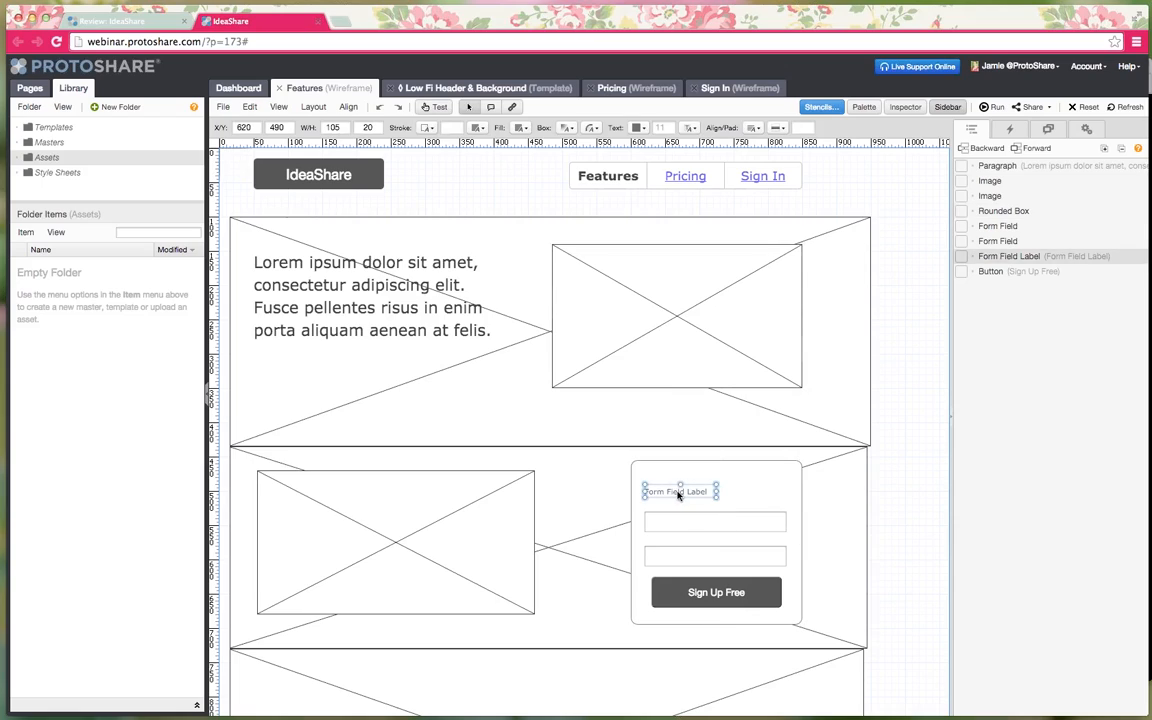
pyautogui.moveTo(678, 489); pyautogui.dragTo(682, 475)
pyautogui.doubleClick(676, 480)
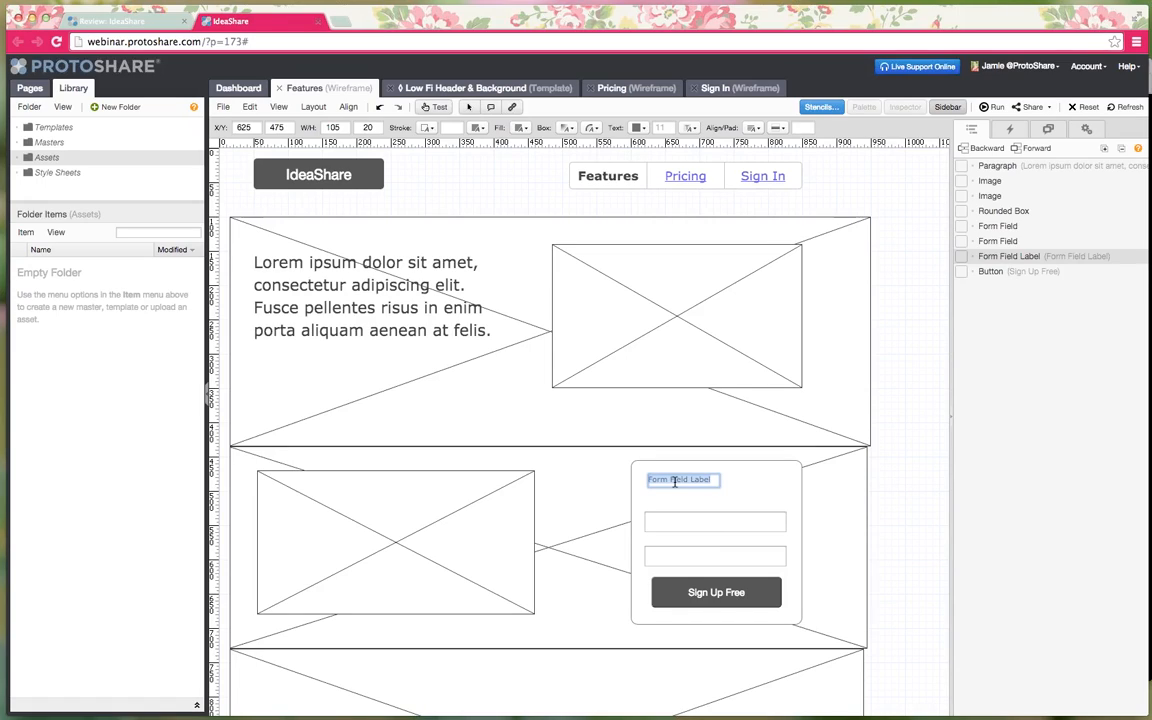
pyautogui.write('Start your 30 day free tri')
pyautogui.press('Return')
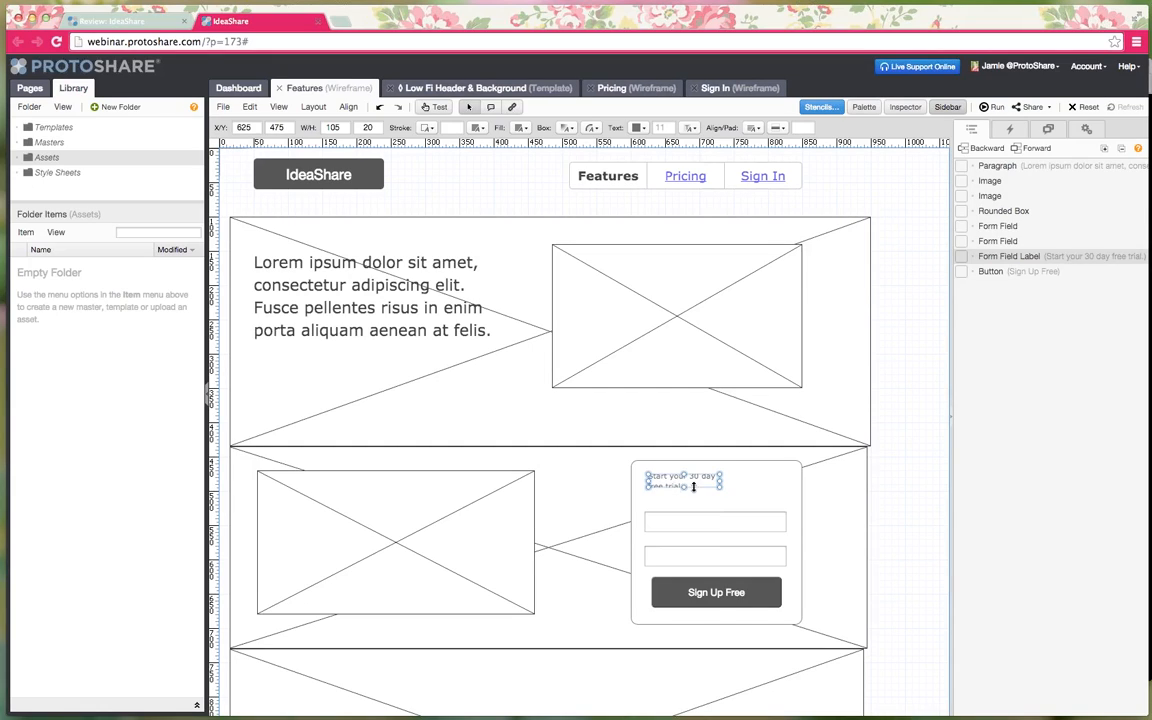
pyautogui.moveTo(720, 487); pyautogui.dragTo(761, 486)
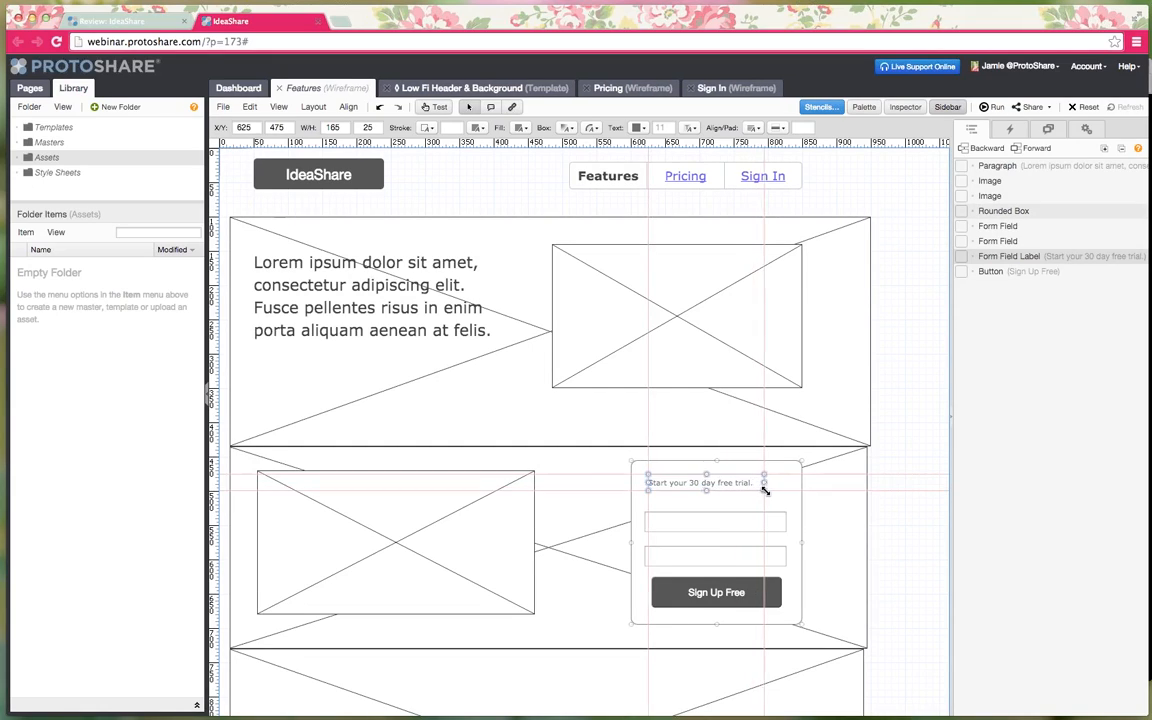
pyautogui.click(810, 497)
pyautogui.click(725, 481)
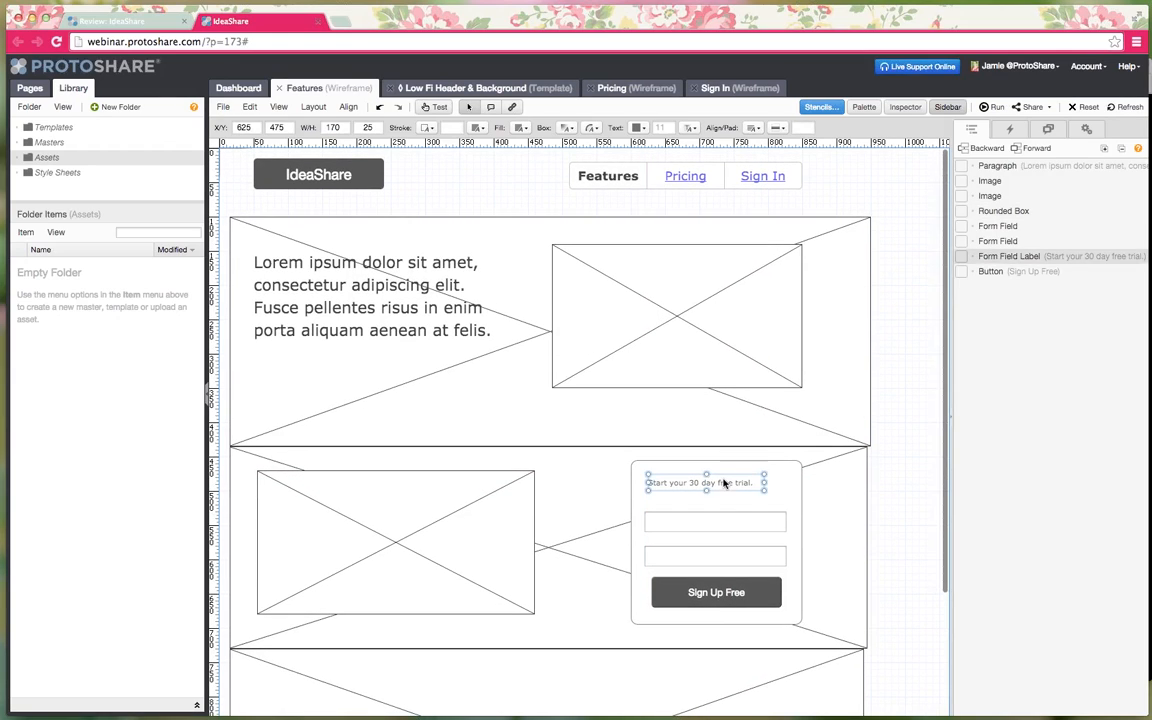
# - Convert the label, two fields, Sign Up Free button and box into master 'Low Fi Sign Up Form'
pyautogui.keyDown('shift'); pyautogui.click(687, 519); pyautogui.keyUp('shift')
pyautogui.keyDown('shift'); pyautogui.click(687, 553); pyautogui.keyUp('shift')
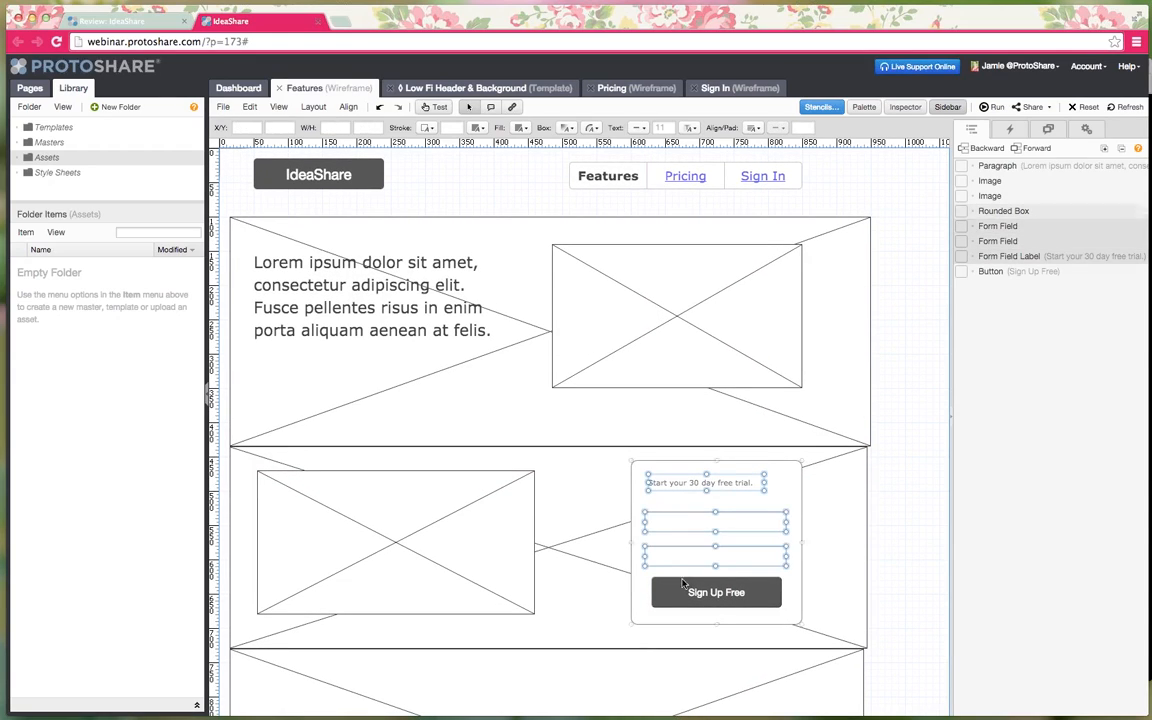
pyautogui.keyDown('shift'); pyautogui.click(687, 589); pyautogui.keyUp('shift')
pyautogui.keyDown('shift'); pyautogui.click(638, 600); pyautogui.keyUp('shift')
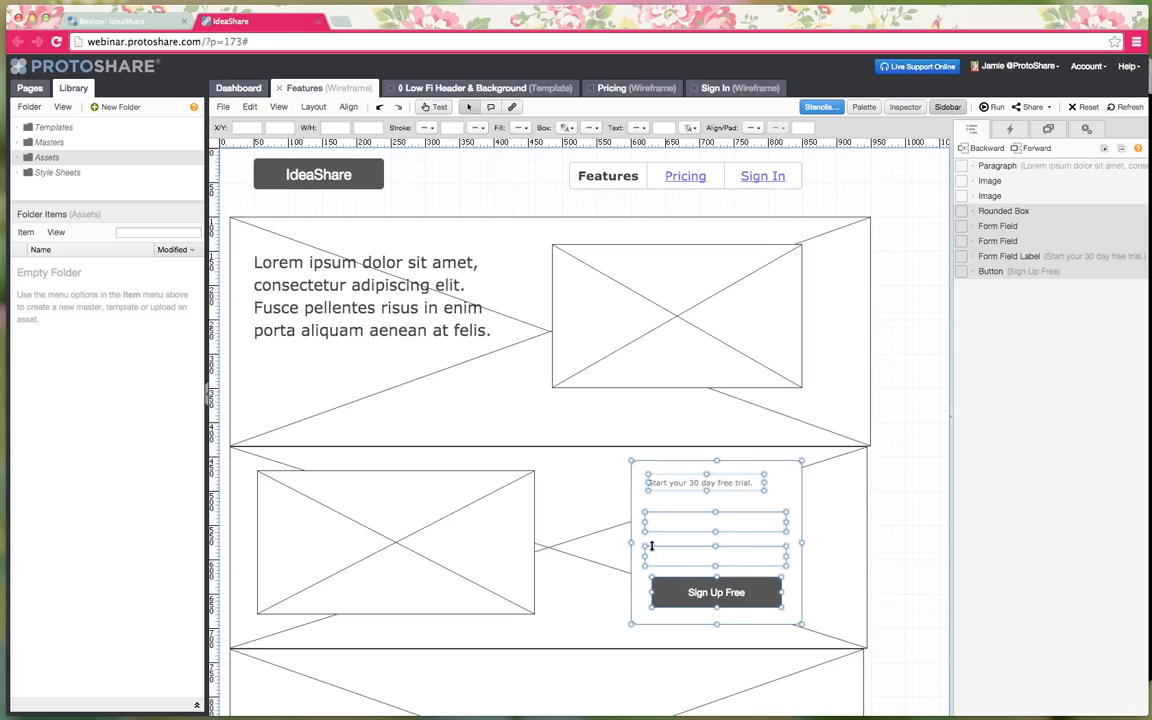
pyautogui.rightClick(675, 484)
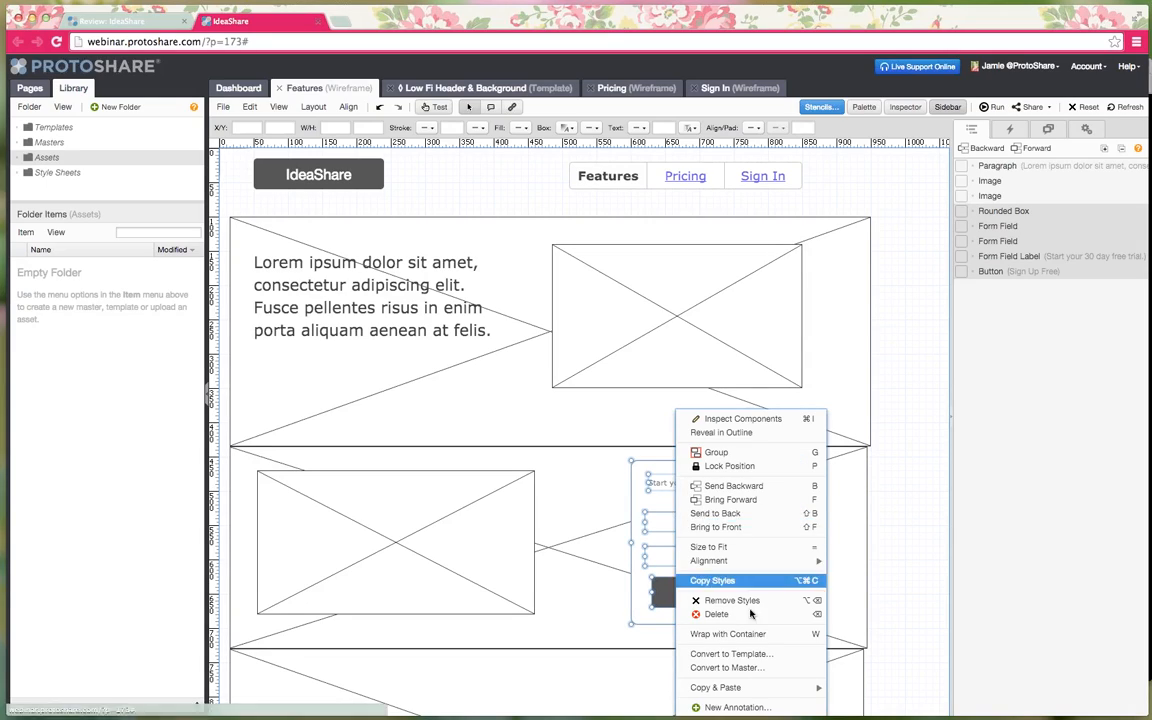
pyautogui.click(770, 668)
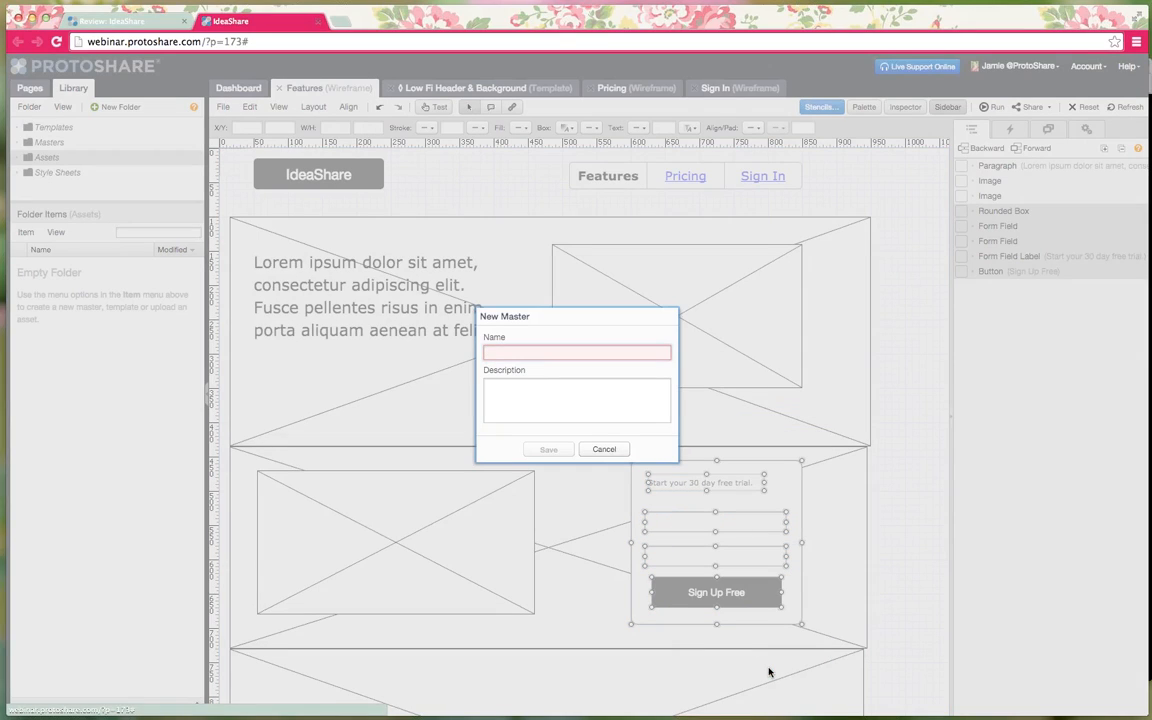
pyautogui.write('Low Fi Sign Up Form')
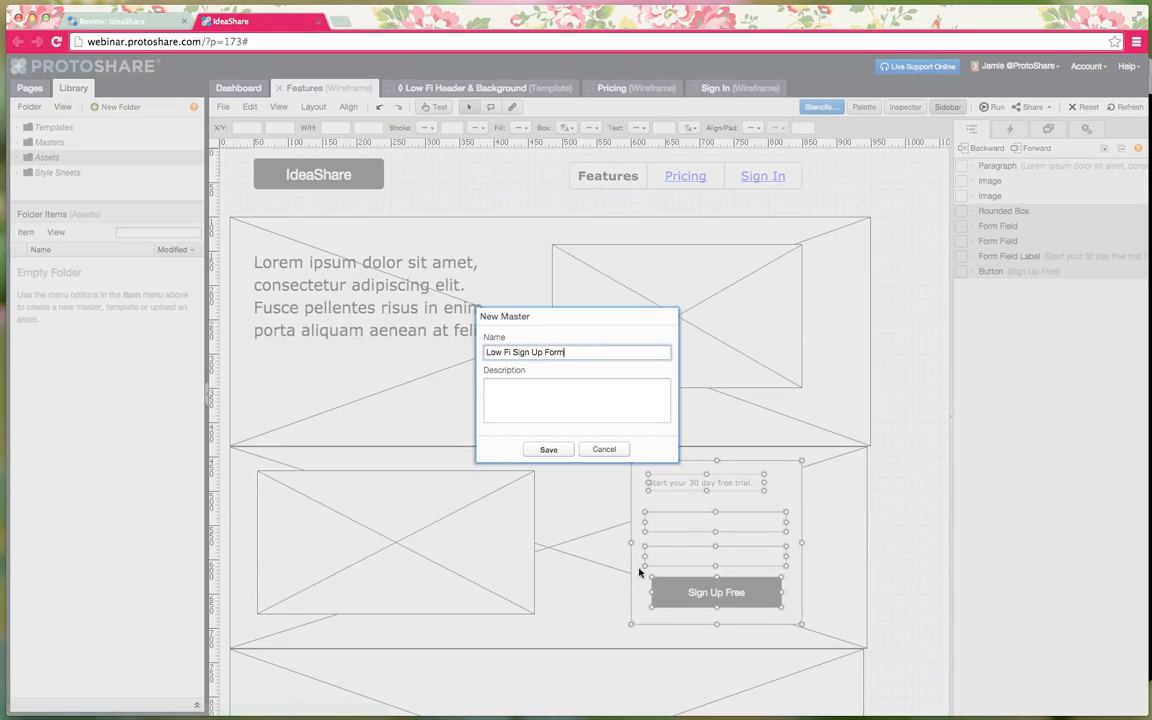
pyautogui.click(548, 449)
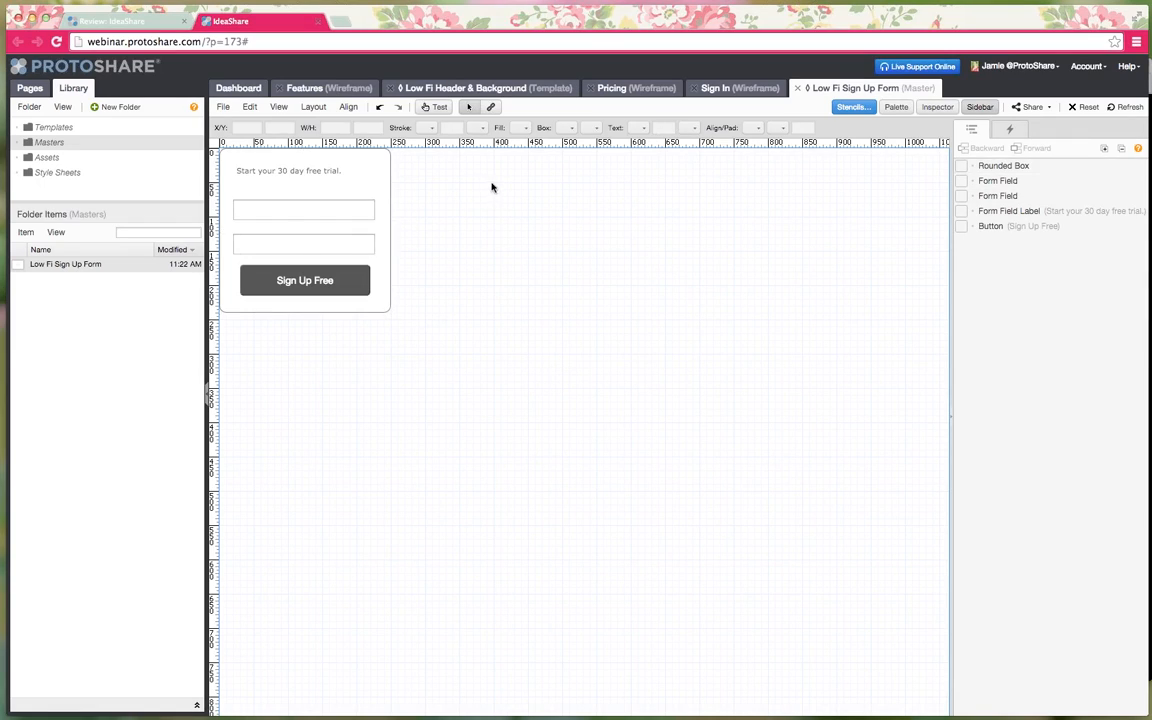
# - Drop Low Fi Sign Up Form onto the Pricing page and centre it over the top placeholder
pyautogui.click(624, 89)
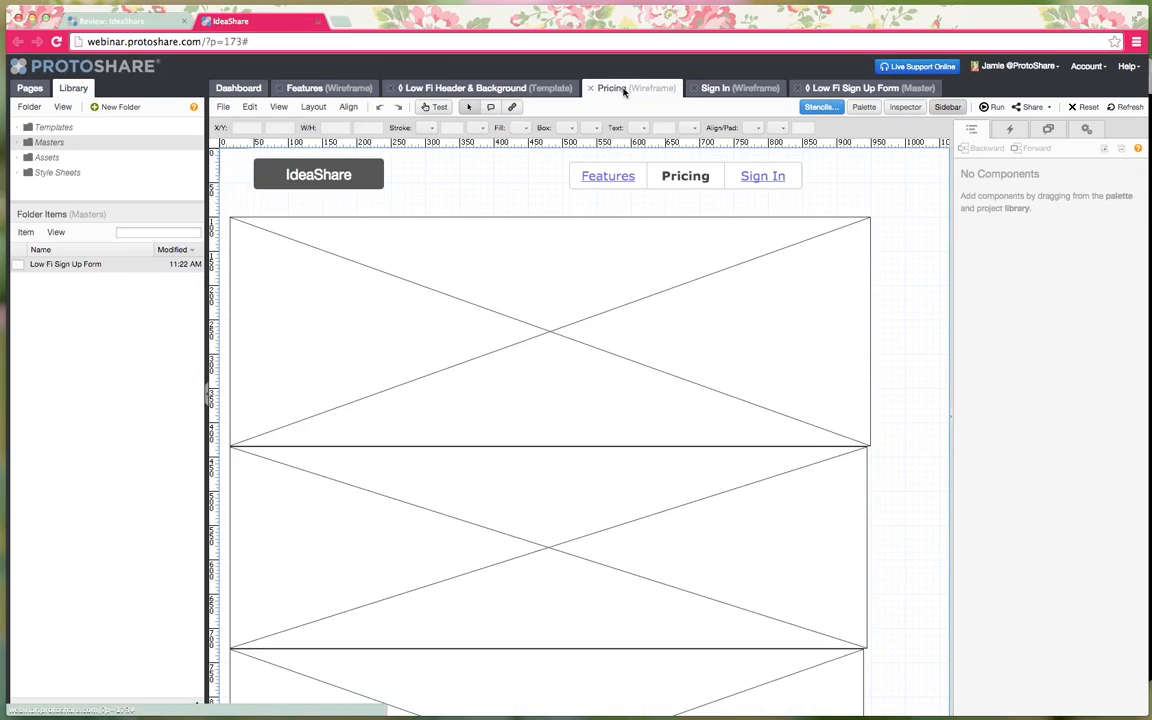
pyautogui.moveTo(40, 264); pyautogui.dragTo(416, 296)
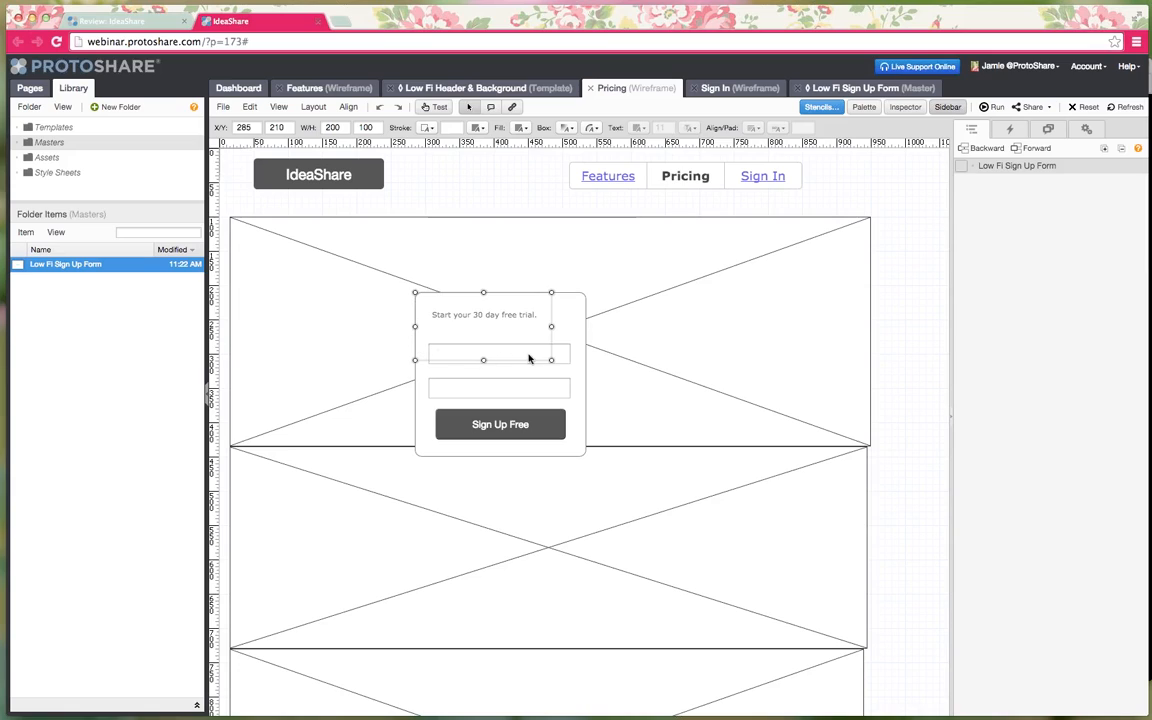
pyautogui.moveTo(472, 313); pyautogui.dragTo(679, 266)
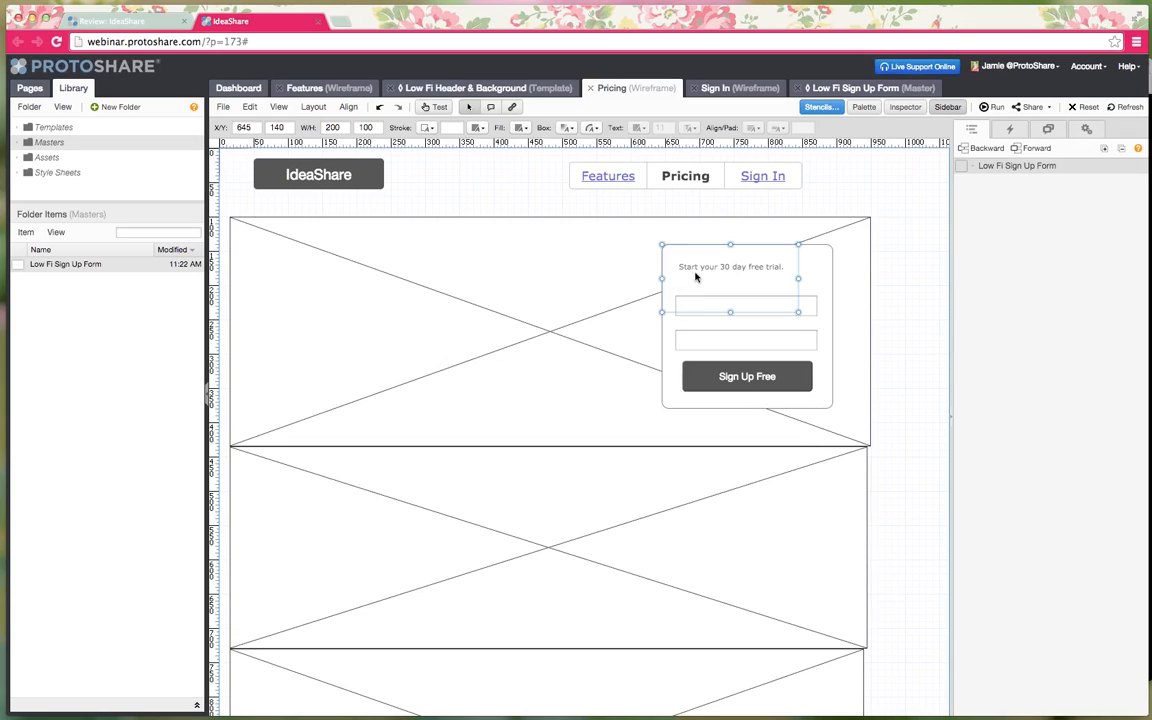
pyautogui.moveTo(689, 267); pyautogui.dragTo(505, 256)
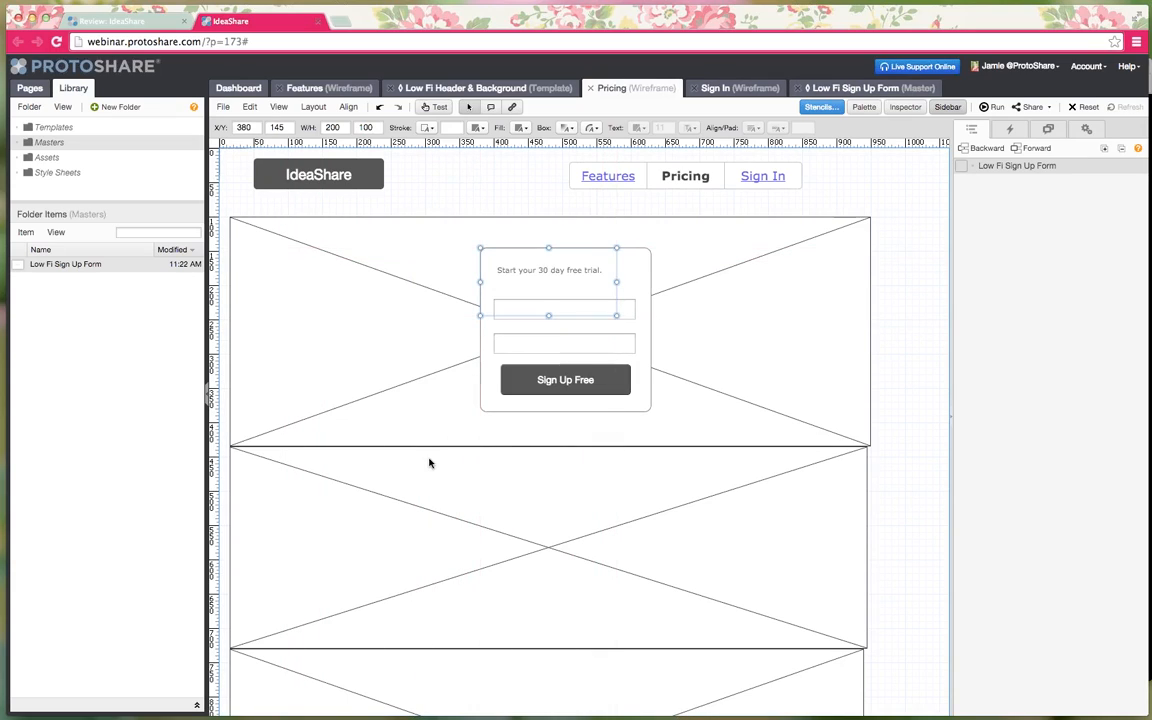
pyautogui.click(666, 637)
pyautogui.click(612, 275)
pyautogui.click(543, 227)
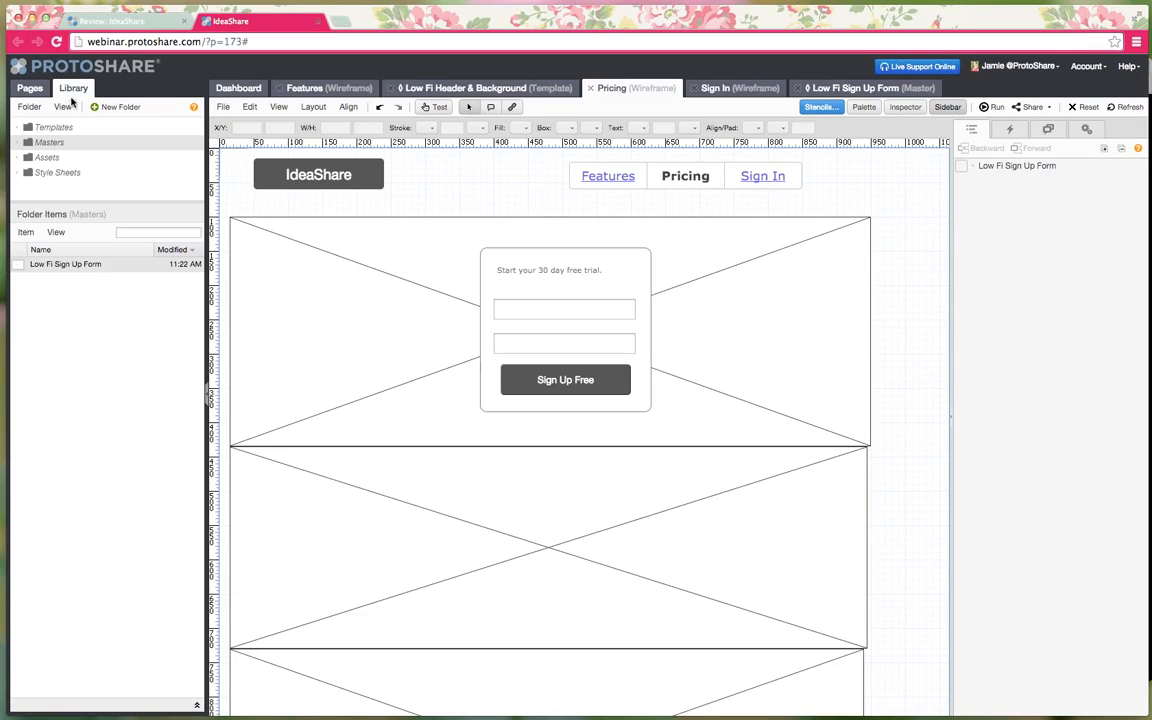
# - Open Library Import from the Informatics project and bring in the IdeaShare v2 template
pyautogui.click(30, 107)
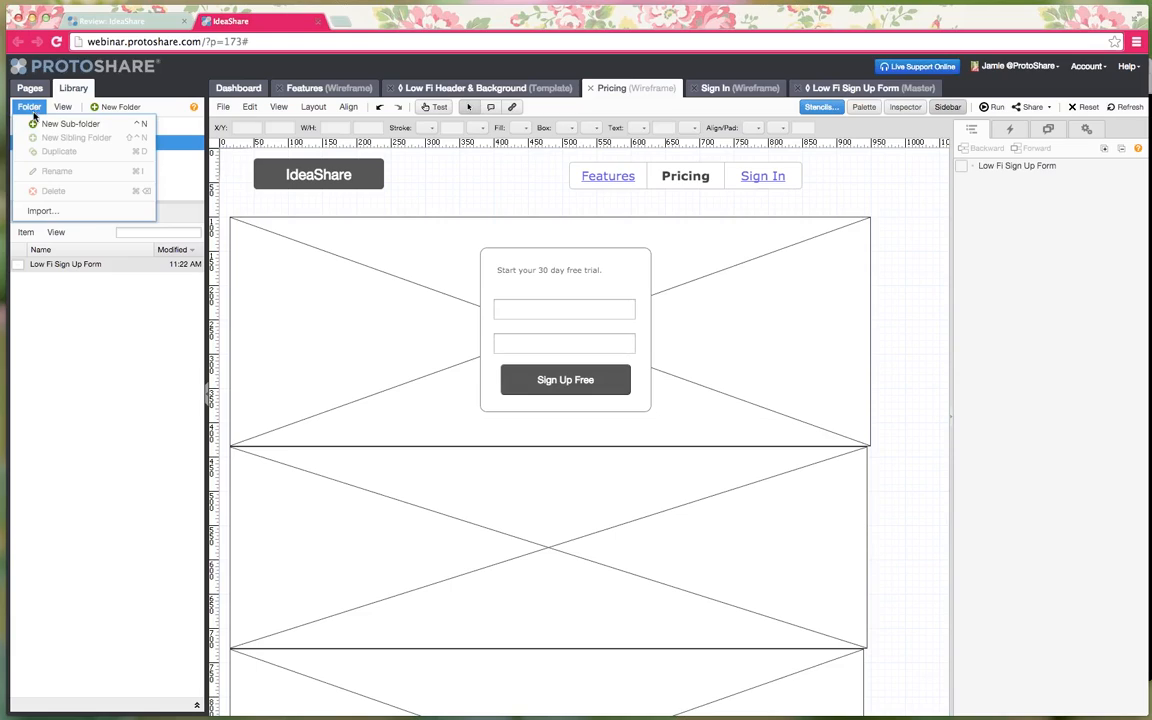
pyautogui.click(42, 211)
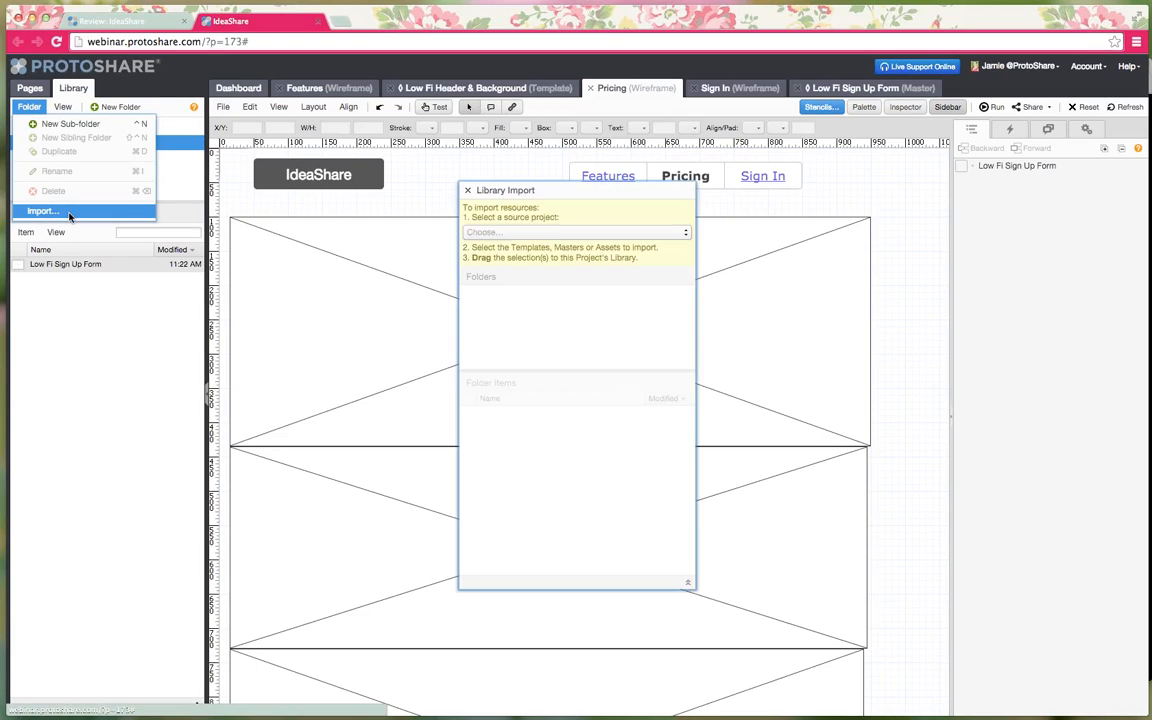
pyautogui.click(544, 233)
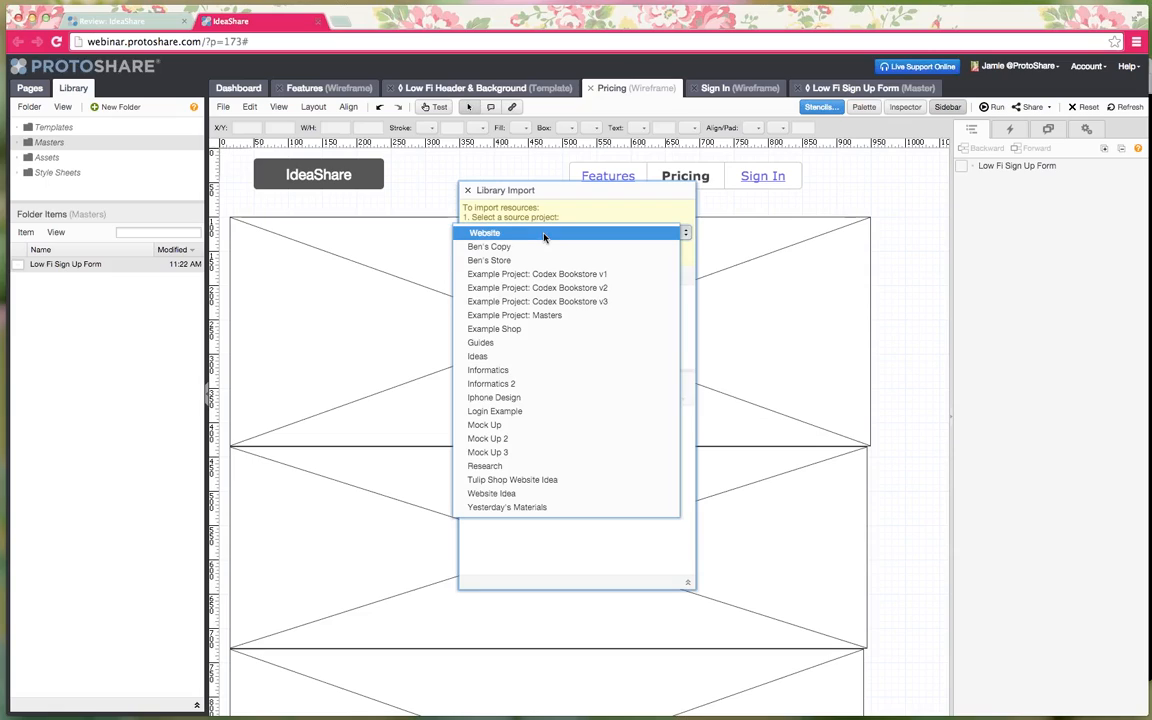
pyautogui.click(530, 370)
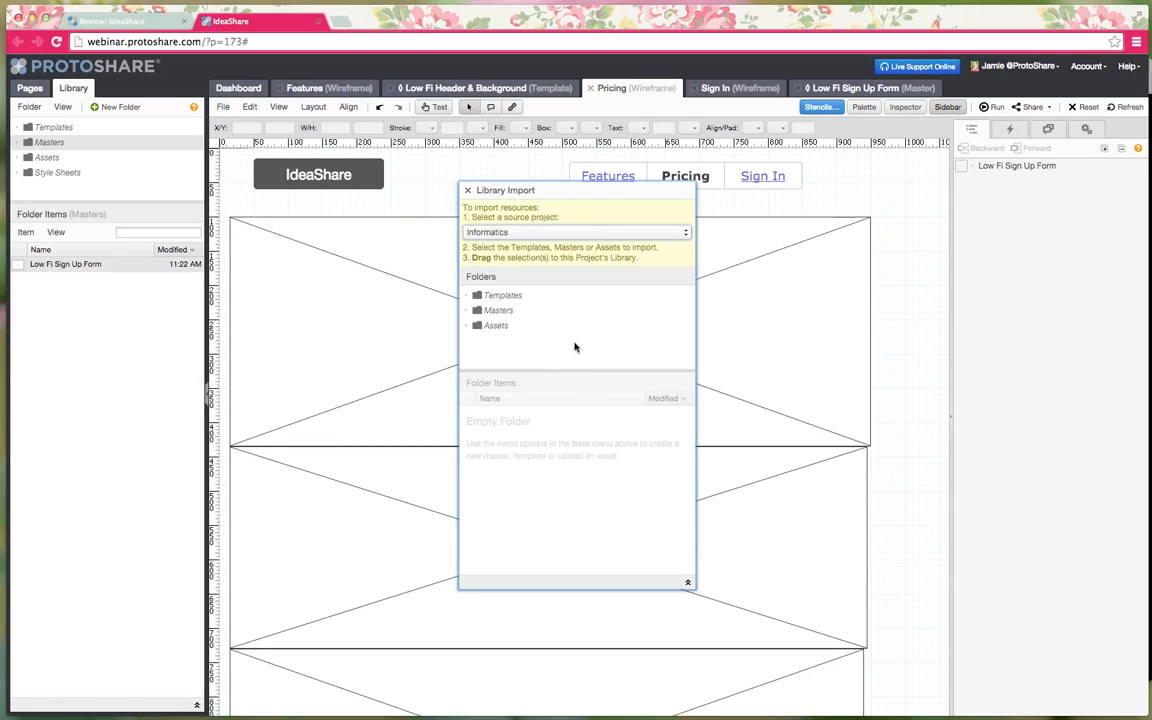
pyautogui.click(511, 297)
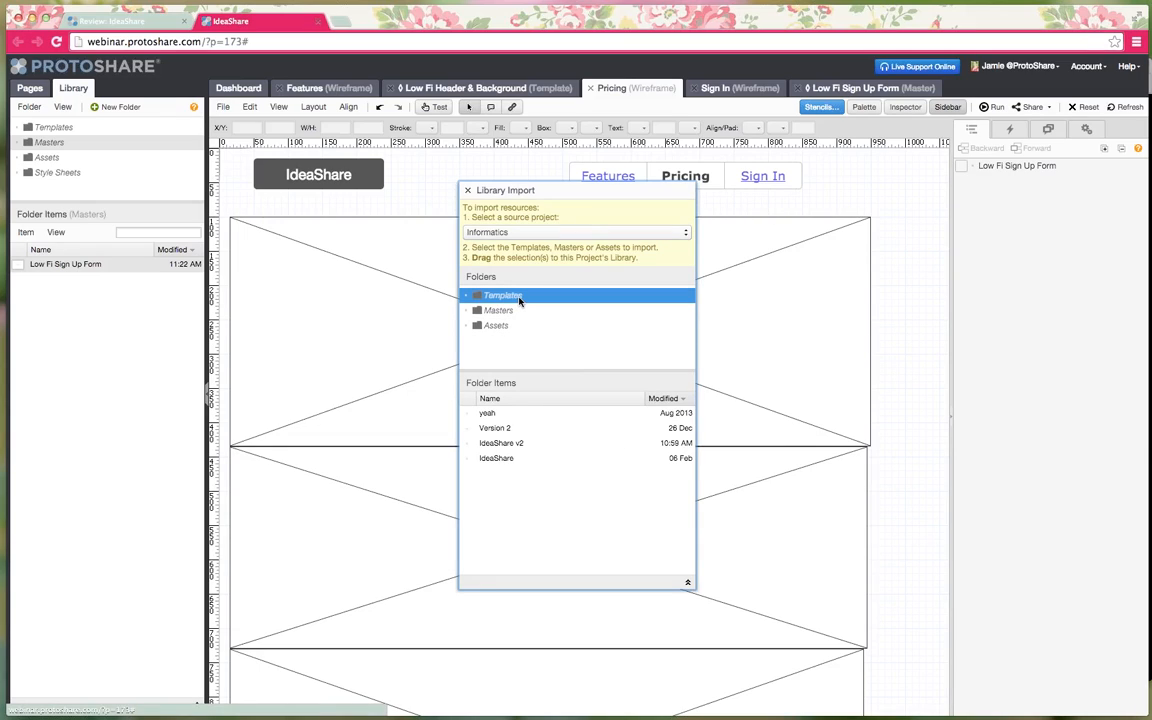
pyautogui.click(527, 411)
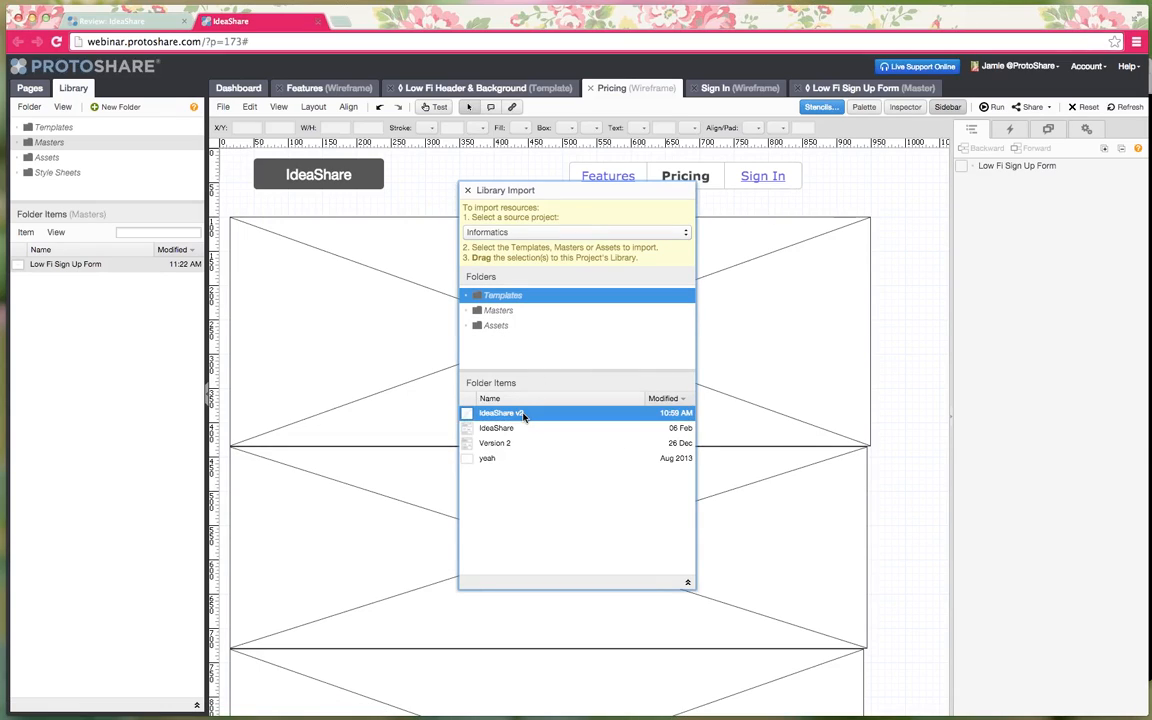
pyautogui.moveTo(527, 411); pyautogui.dragTo(50, 142)
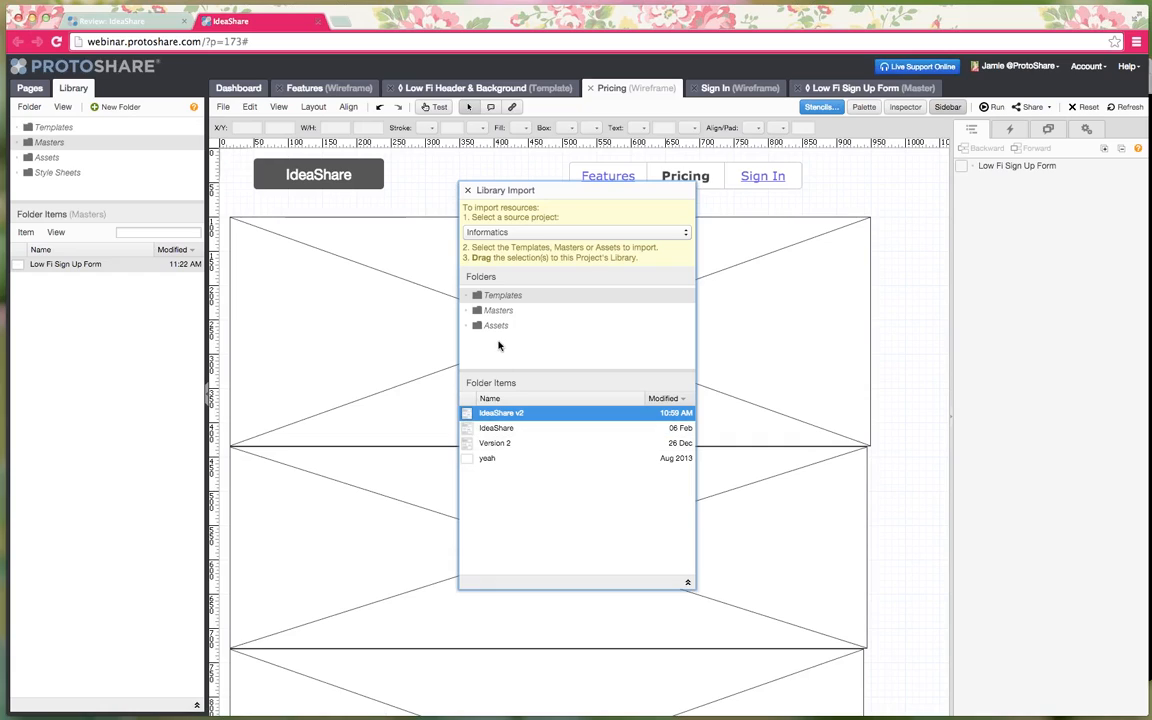
# - Import the Sign Up Form (Version 2) master and close the import window
pyautogui.click(500, 310)
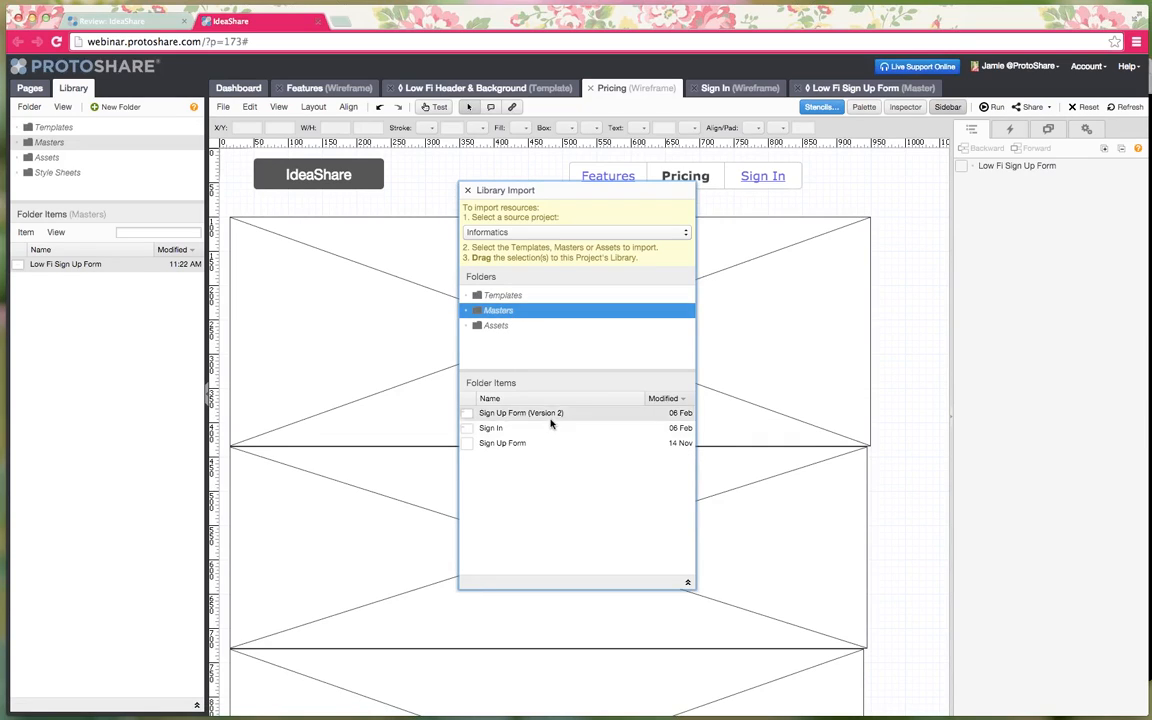
pyautogui.moveTo(550, 415); pyautogui.dragTo(67, 145)
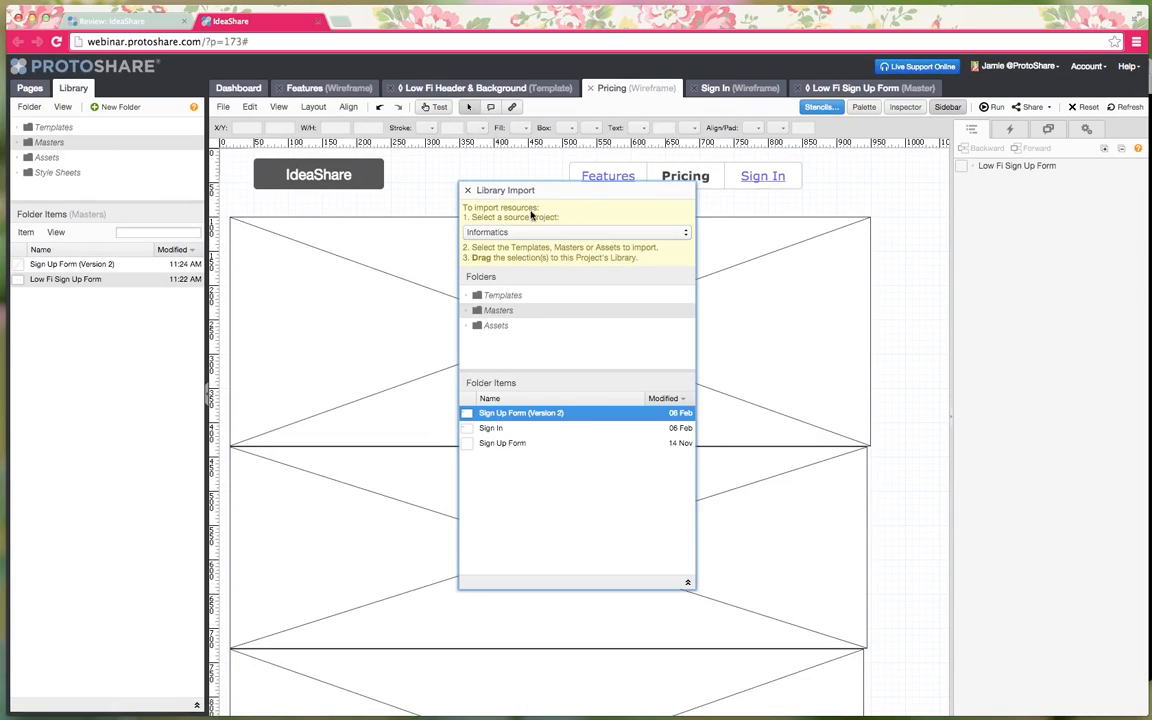
pyautogui.click(467, 190)
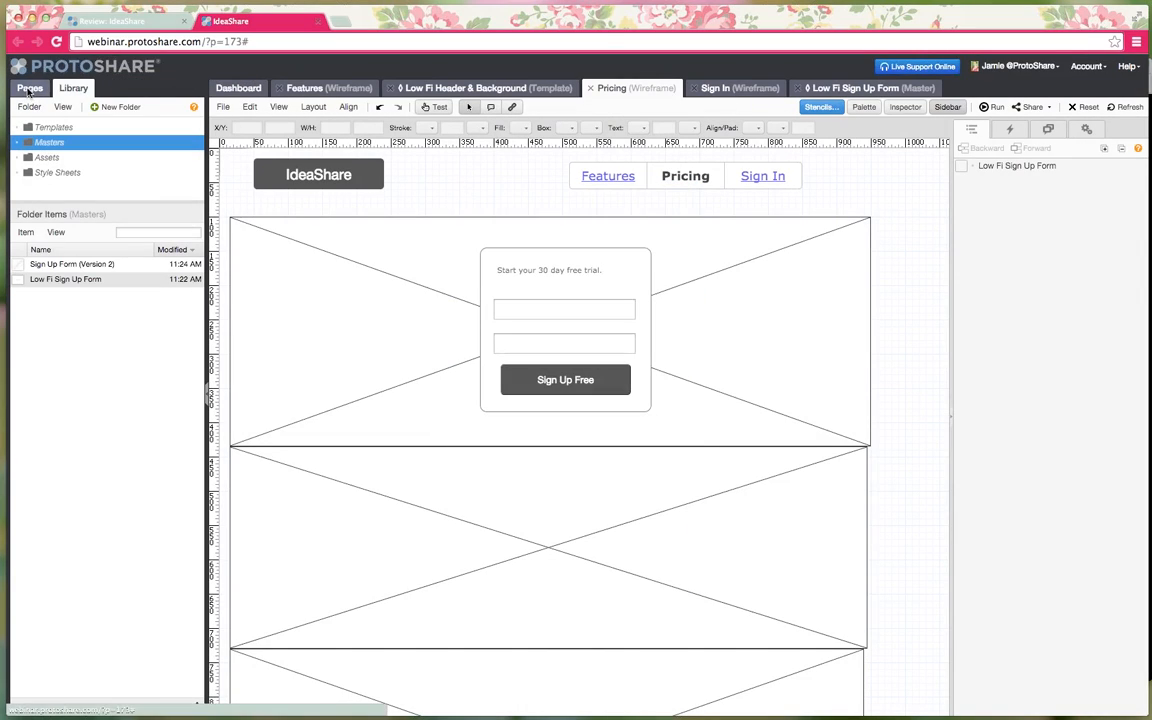
# - Close the Low Fi Header template, Pricing, Sign In and Low Fi Sign Up Form tabs
pyautogui.click(395, 89)
pyautogui.click(392, 89)
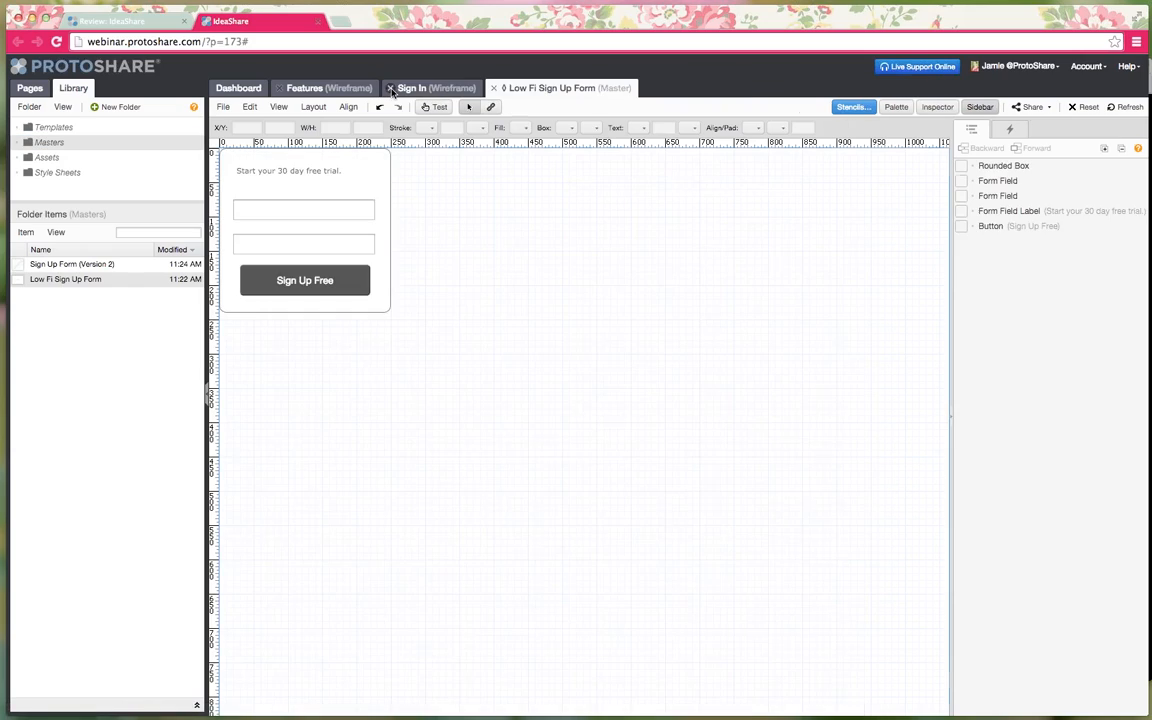
pyautogui.click(392, 89)
pyautogui.click(388, 88)
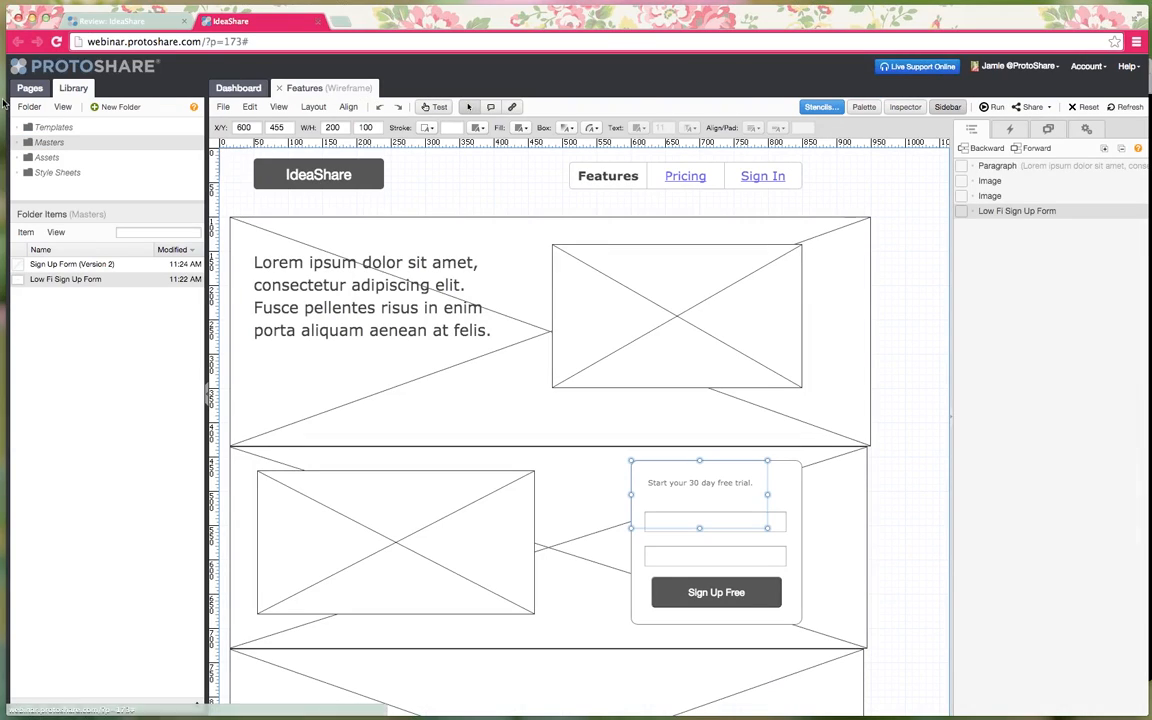
# - Open the Features page's Wireframe 2 design and make it the active design
pyautogui.click(24, 89)
pyautogui.click(101, 438)
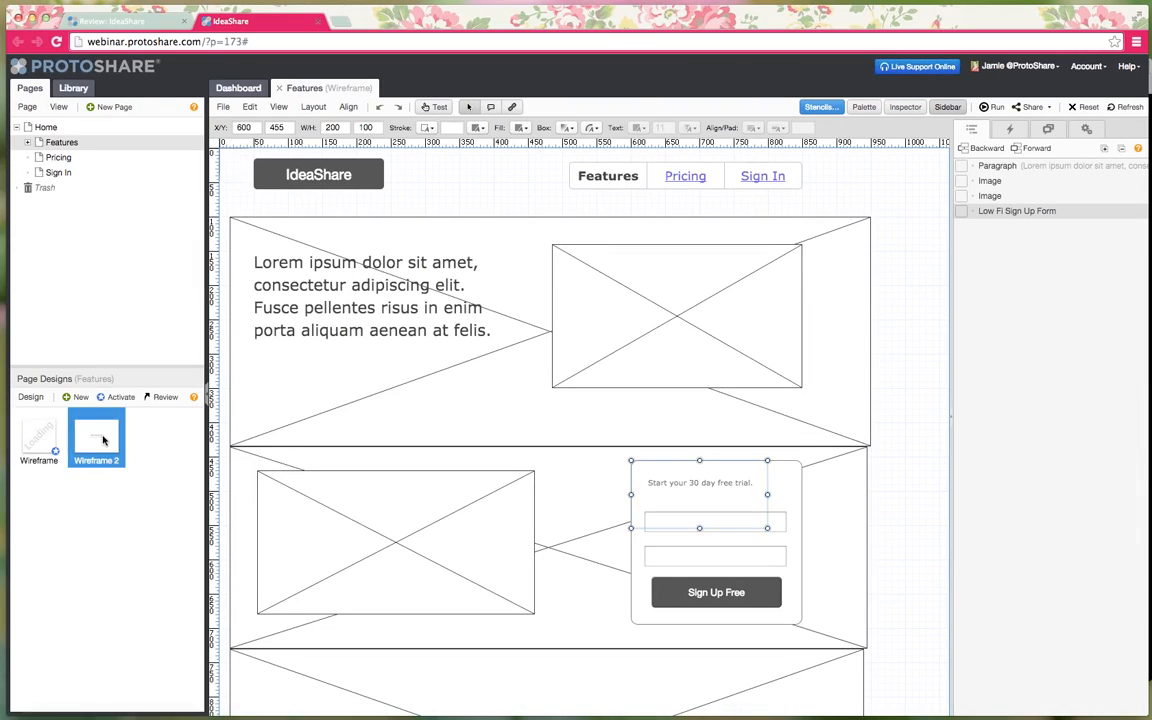
pyautogui.doubleClick(102, 440)
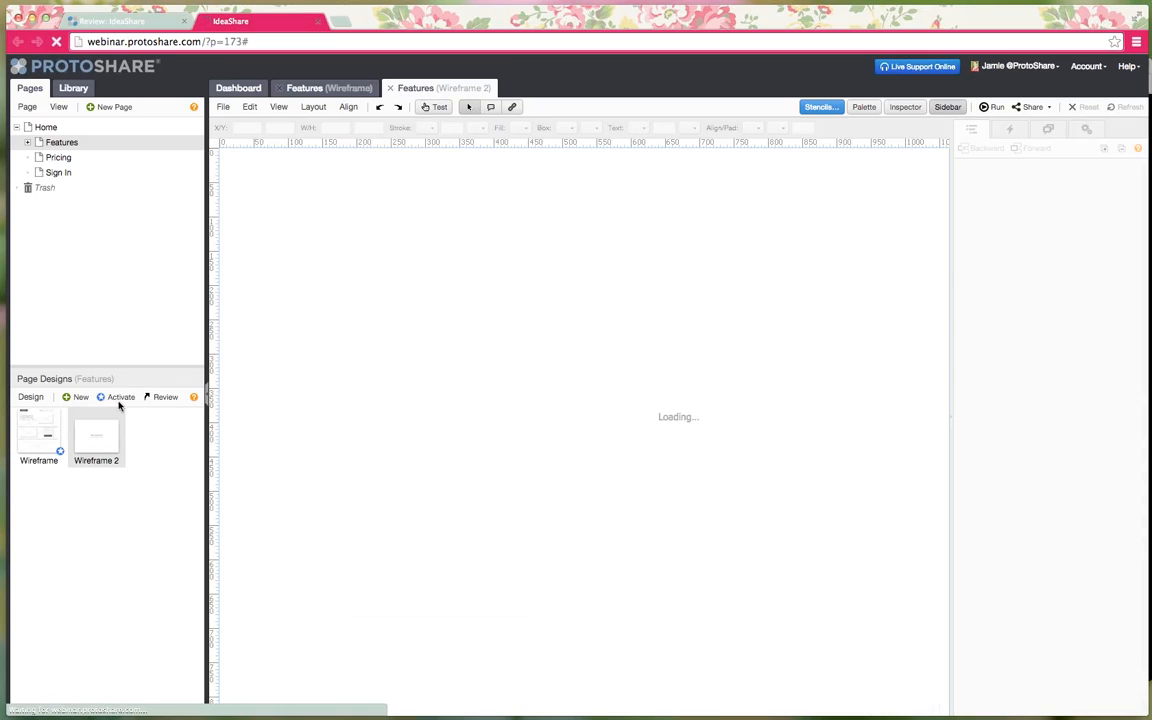
pyautogui.click(116, 398)
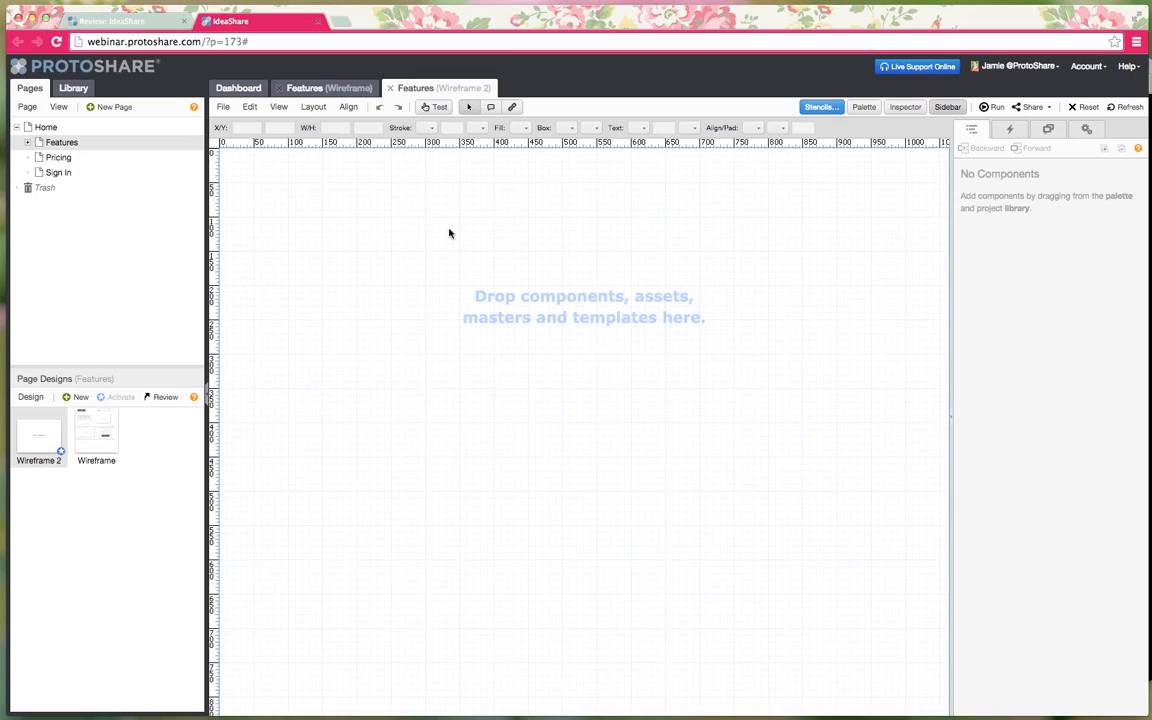
# - Drop the IdeaShare v2 template from the Library onto Wireframe 2, comparing it with the low-fi version
pyautogui.click(76, 88)
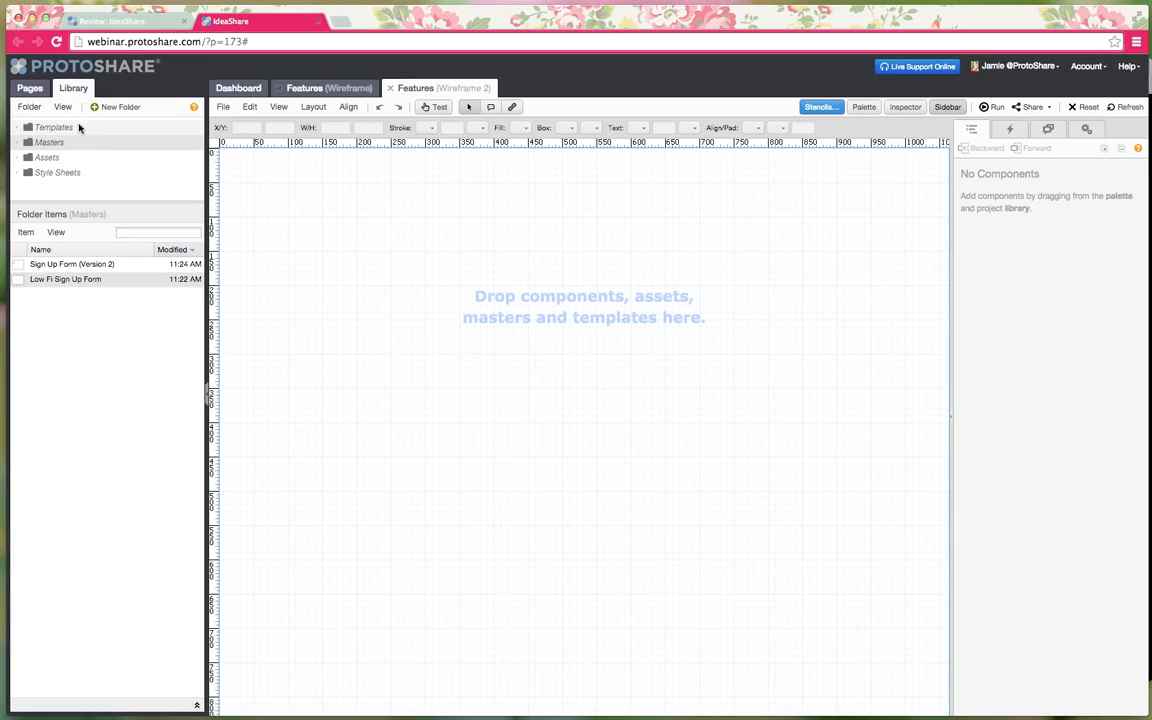
pyautogui.click(79, 127)
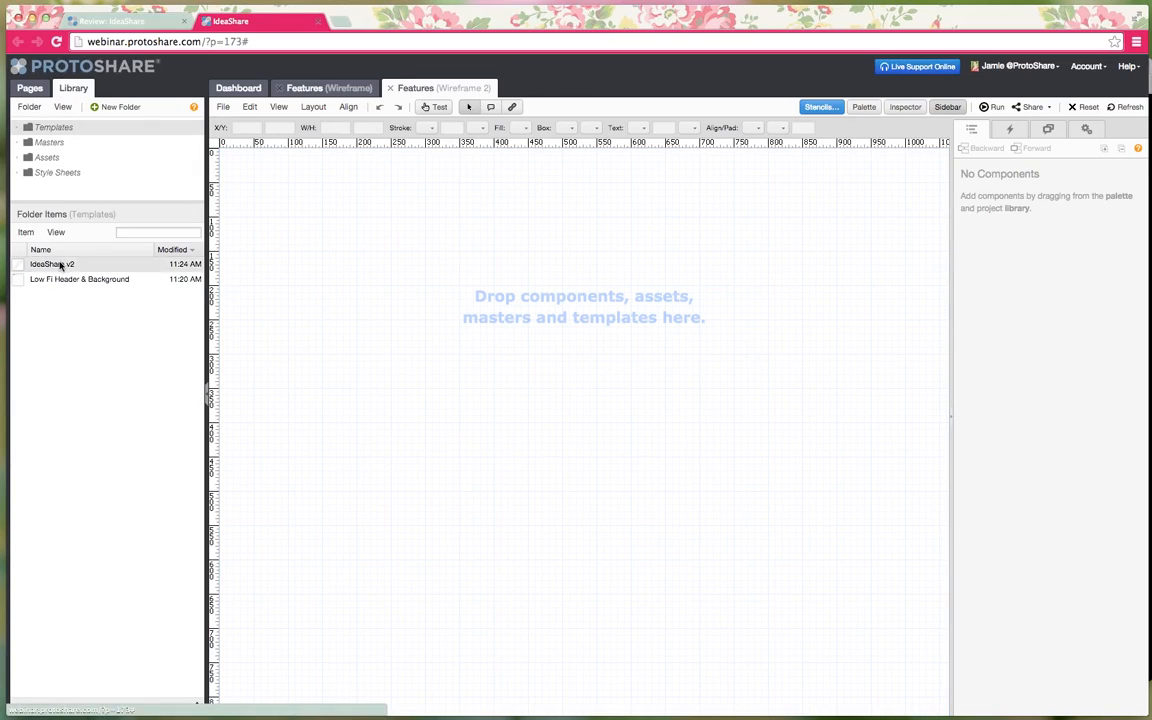
pyautogui.moveTo(60, 265); pyautogui.dragTo(319, 219)
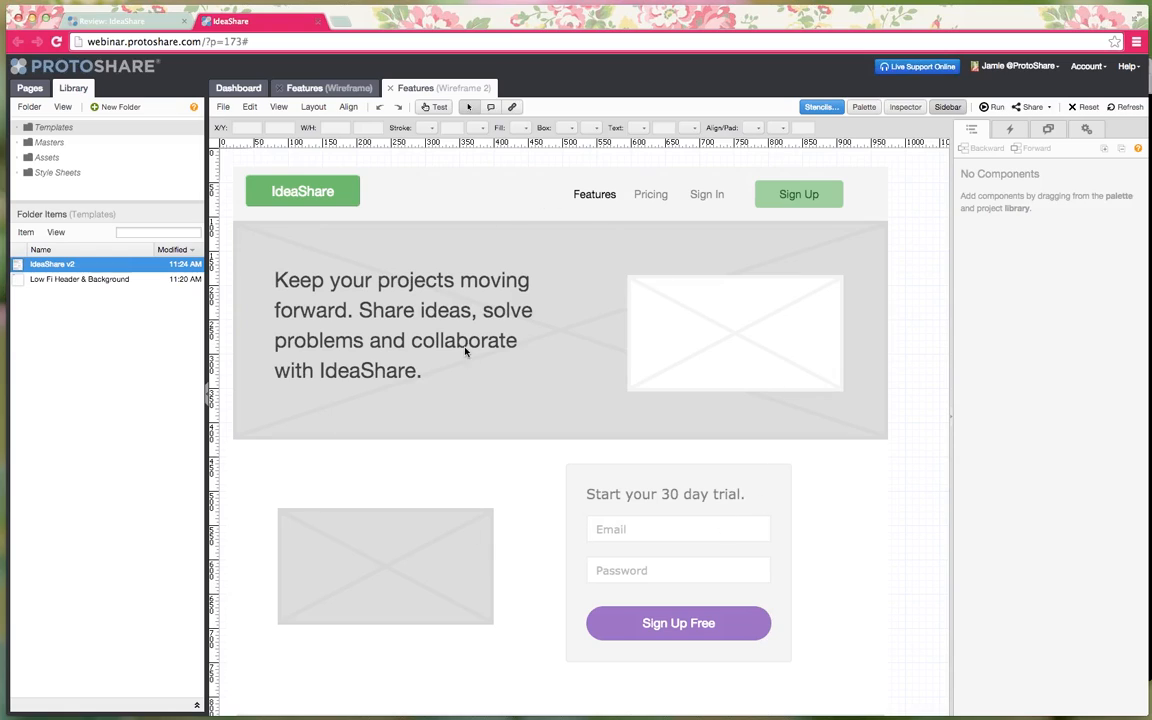
pyautogui.click(340, 90)
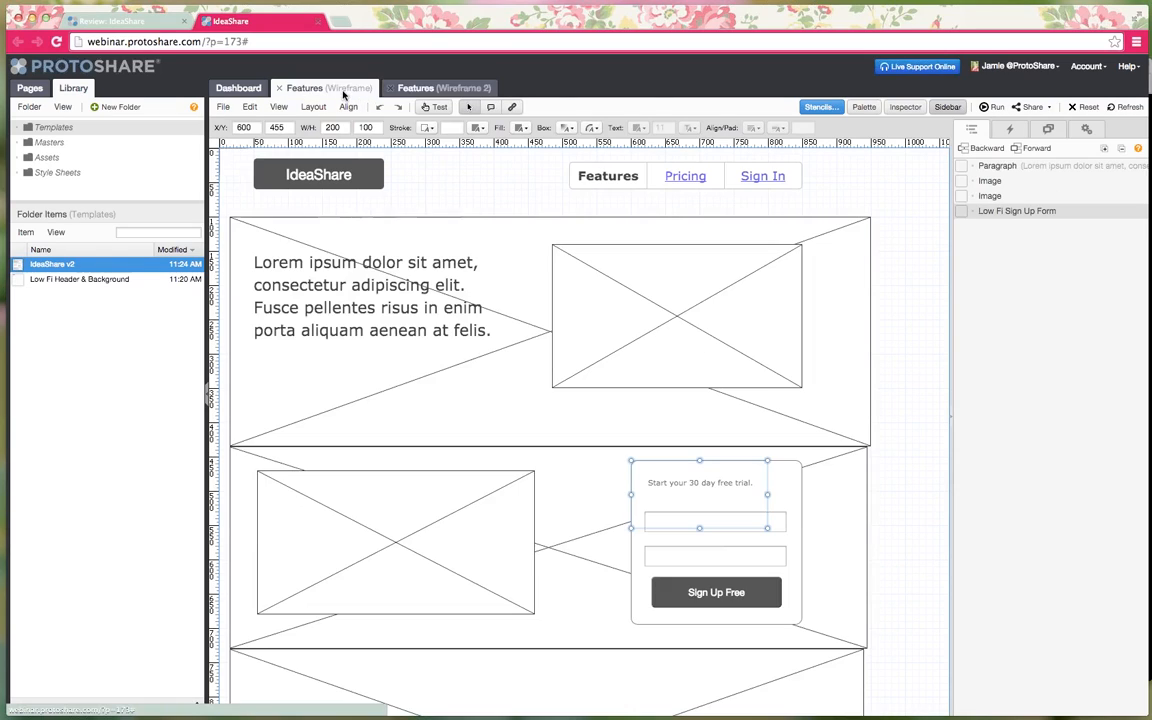
pyautogui.click(438, 90)
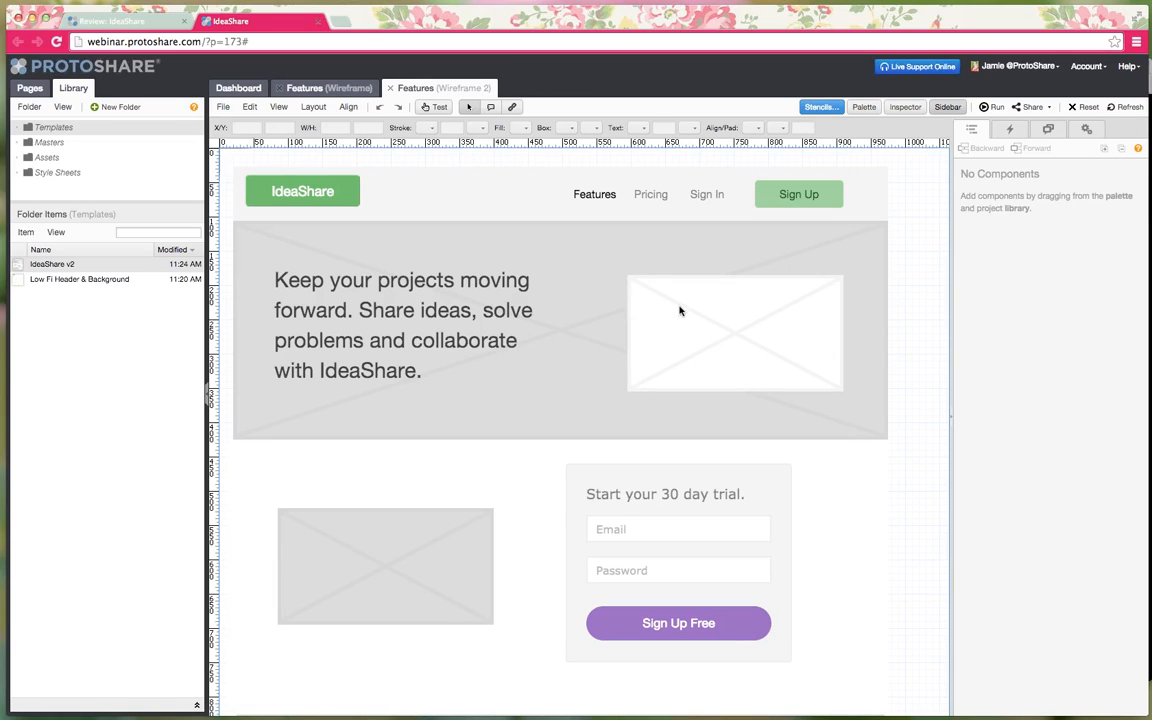
# - In Review, pin a 'Med Fi Version' topic near the header with one reviewer subscribed
pyautogui.click(1034, 107)
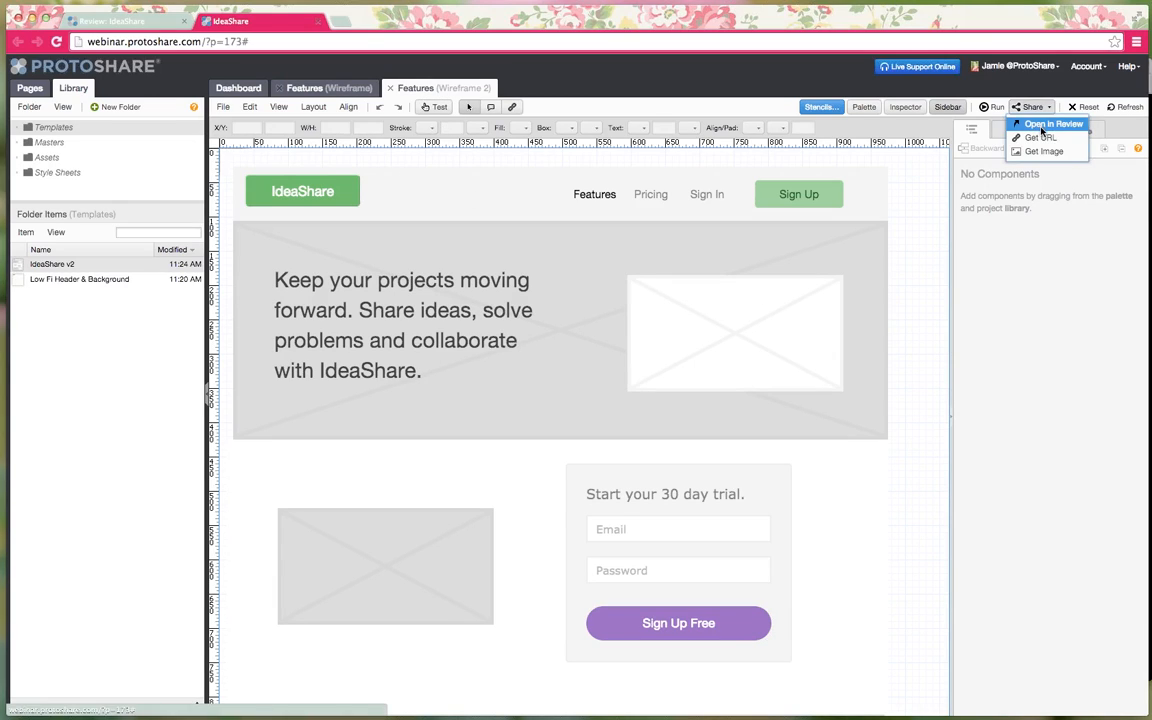
pyautogui.click(1045, 124)
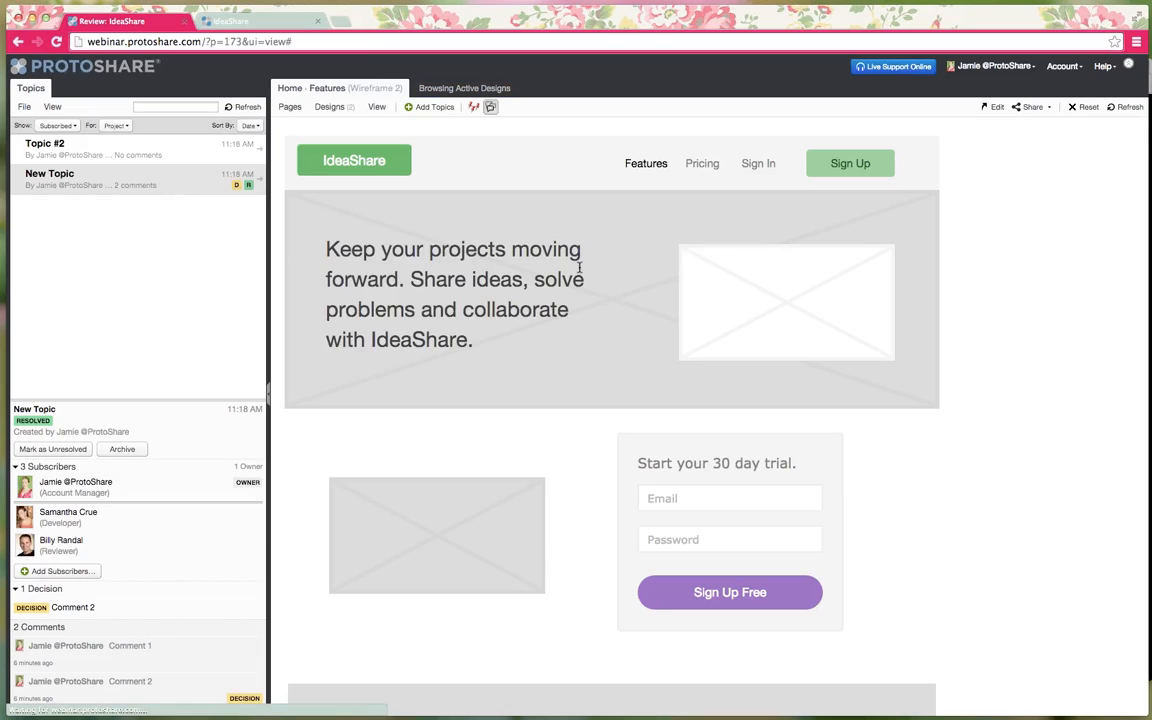
pyautogui.click(427, 107)
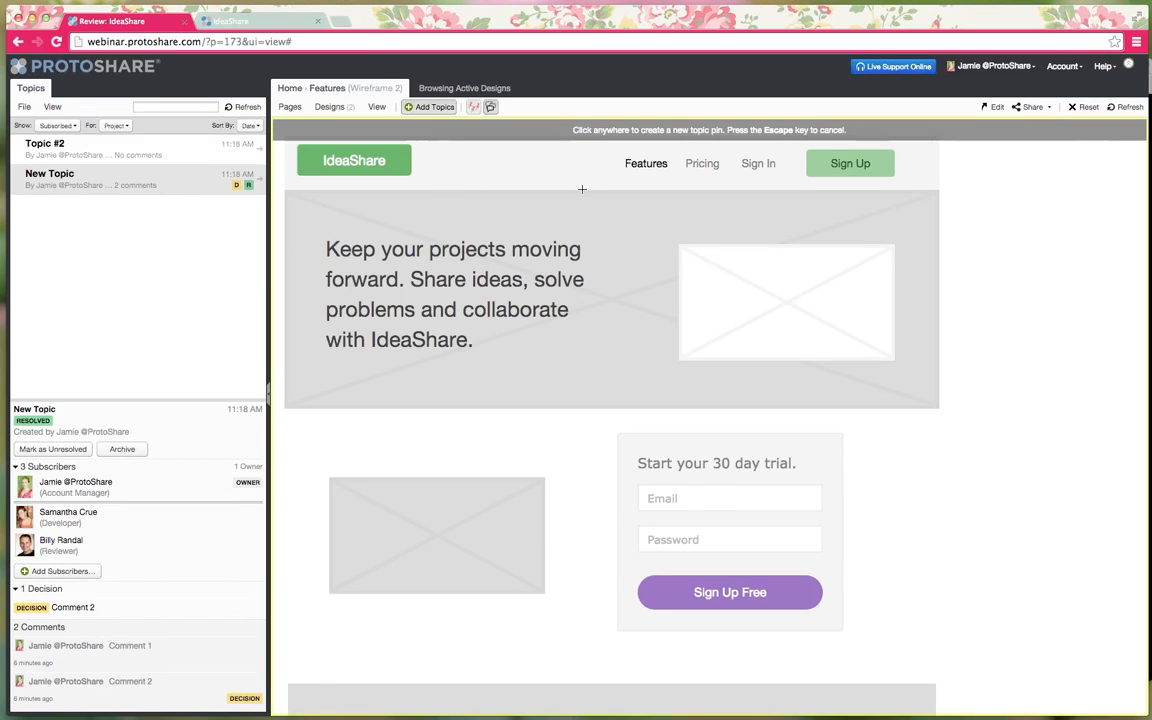
pyautogui.click(450, 165)
pyautogui.write('Med Fi V')
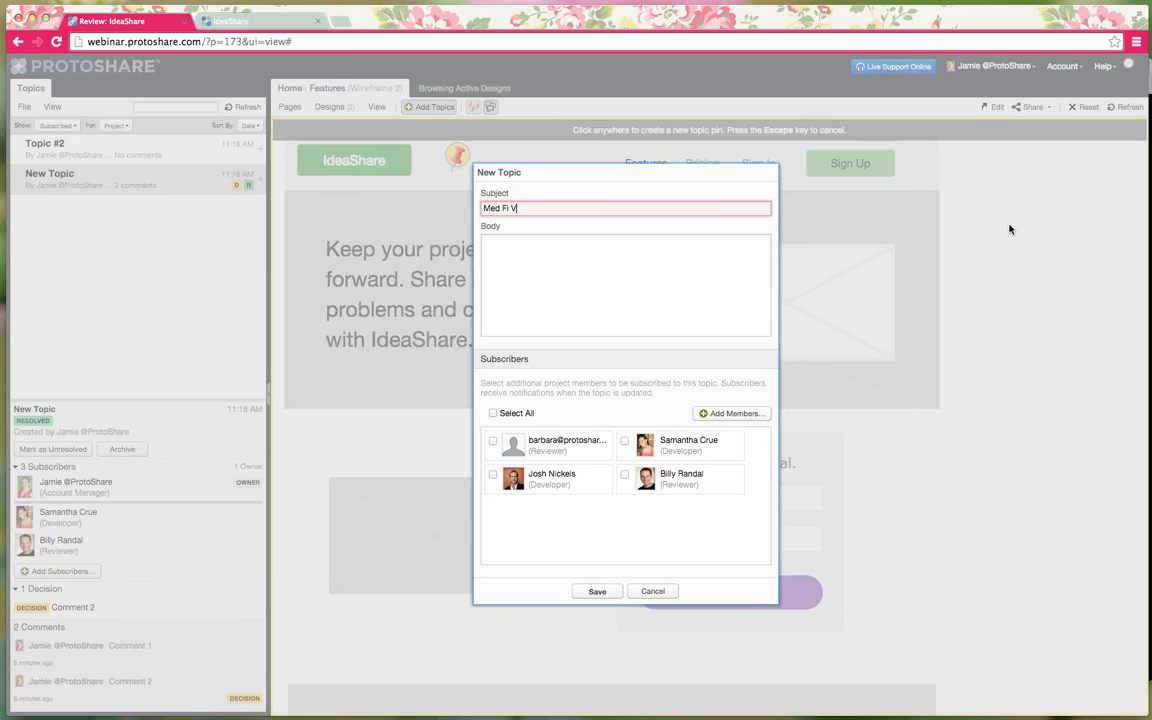
pyautogui.write('ersion')
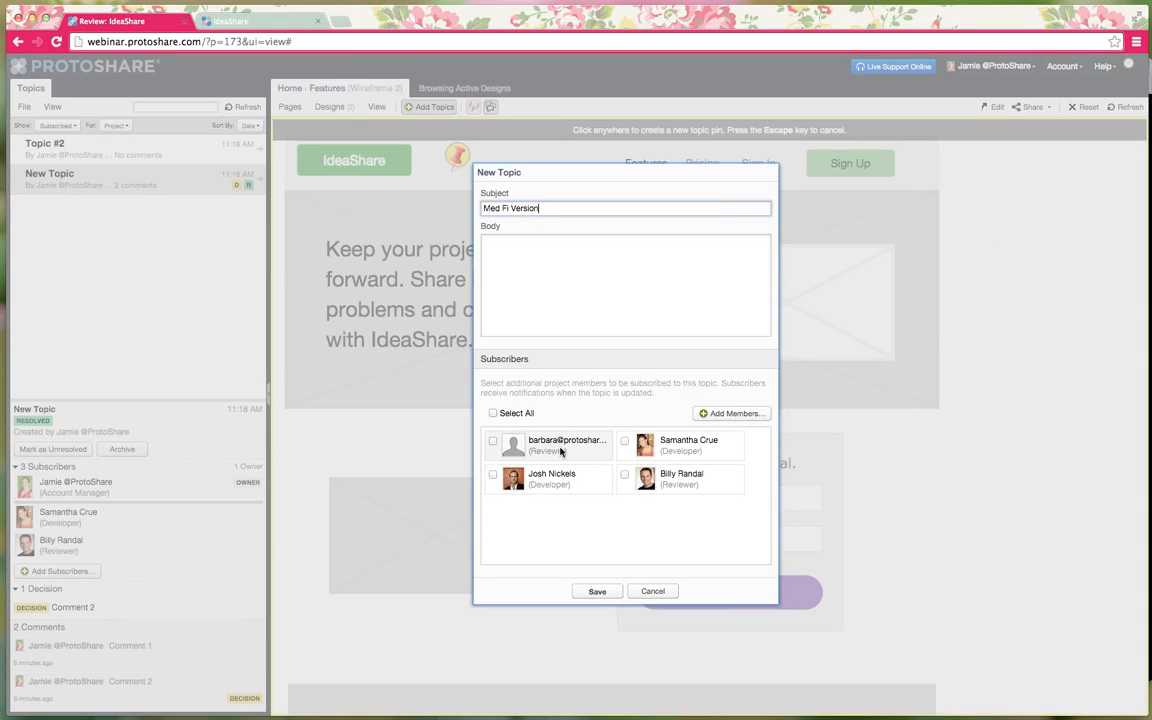
pyautogui.click(492, 441)
pyautogui.click(597, 591)
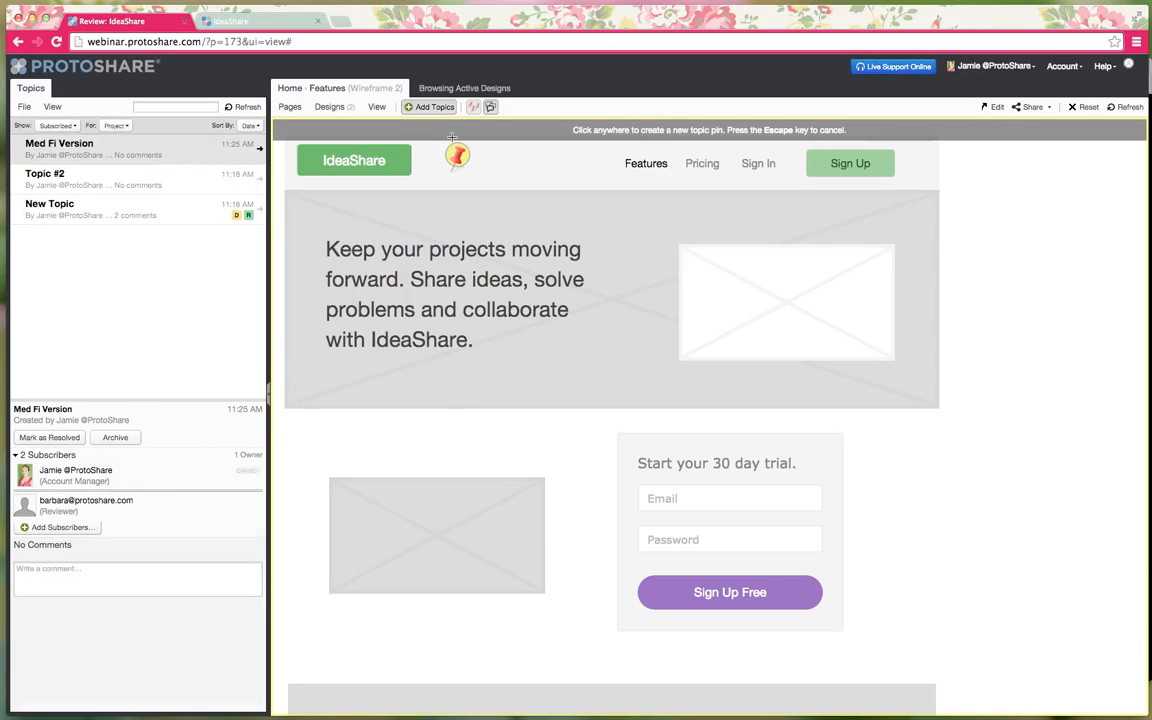
# - Compare the older New Topic discussion with Med Fi Version, then return to the editor
pyautogui.click(422, 107)
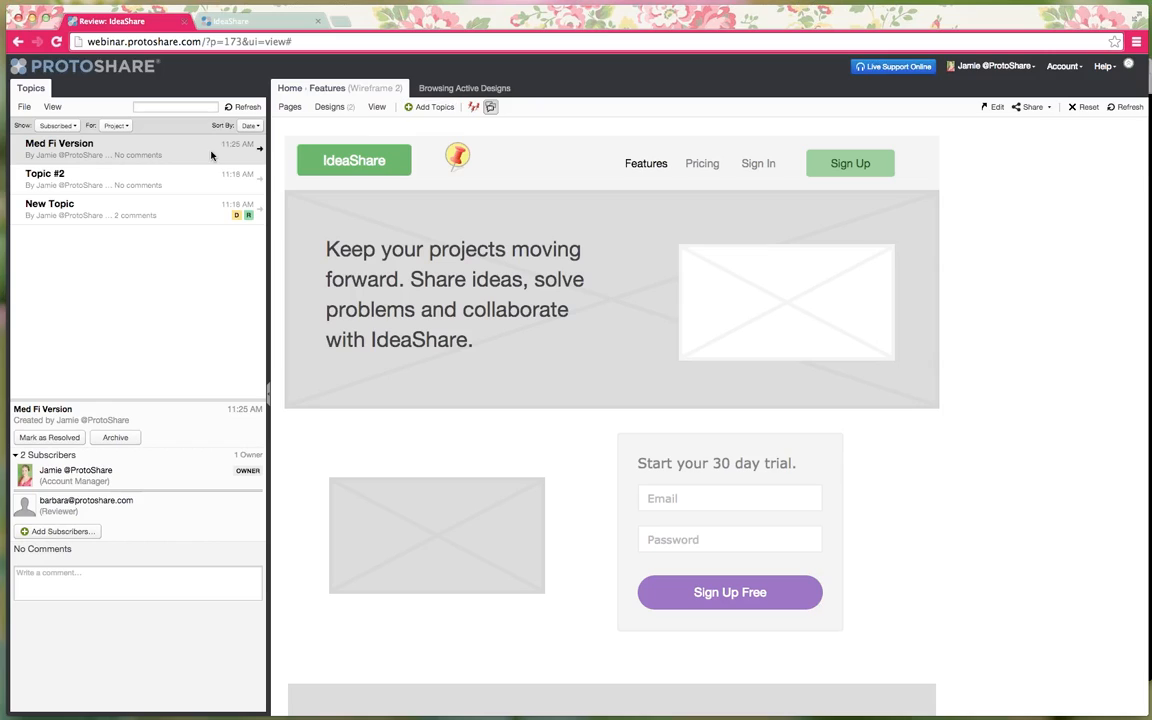
pyautogui.click(72, 213)
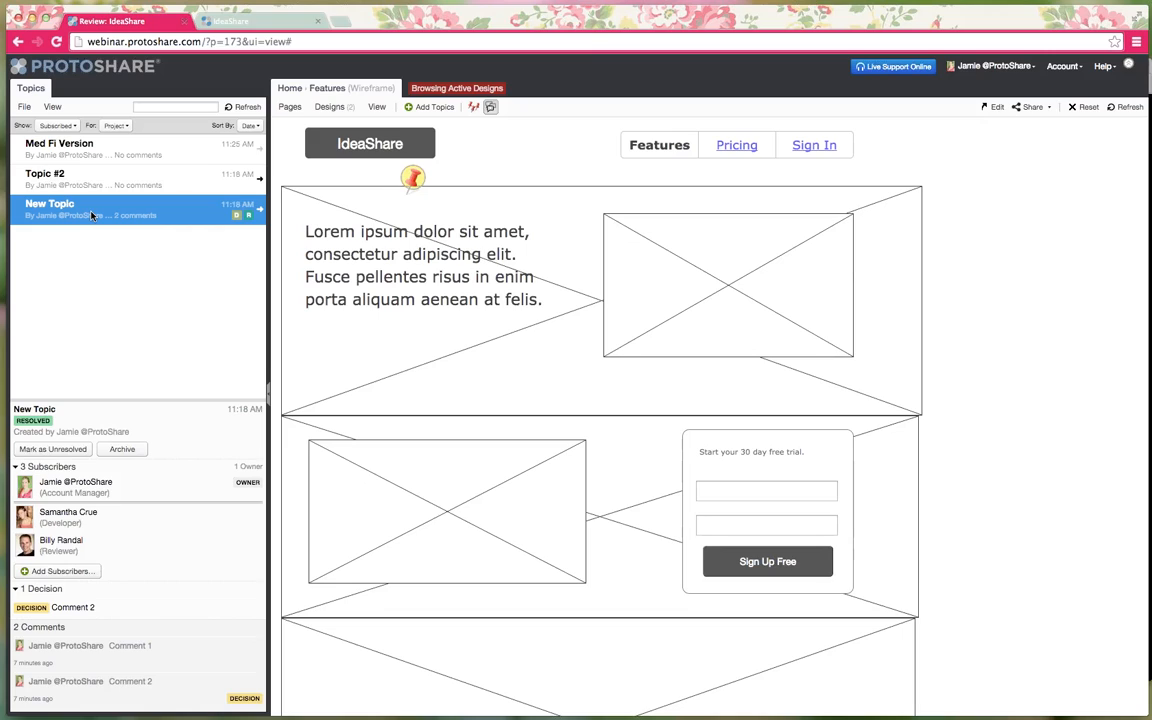
pyautogui.click(100, 150)
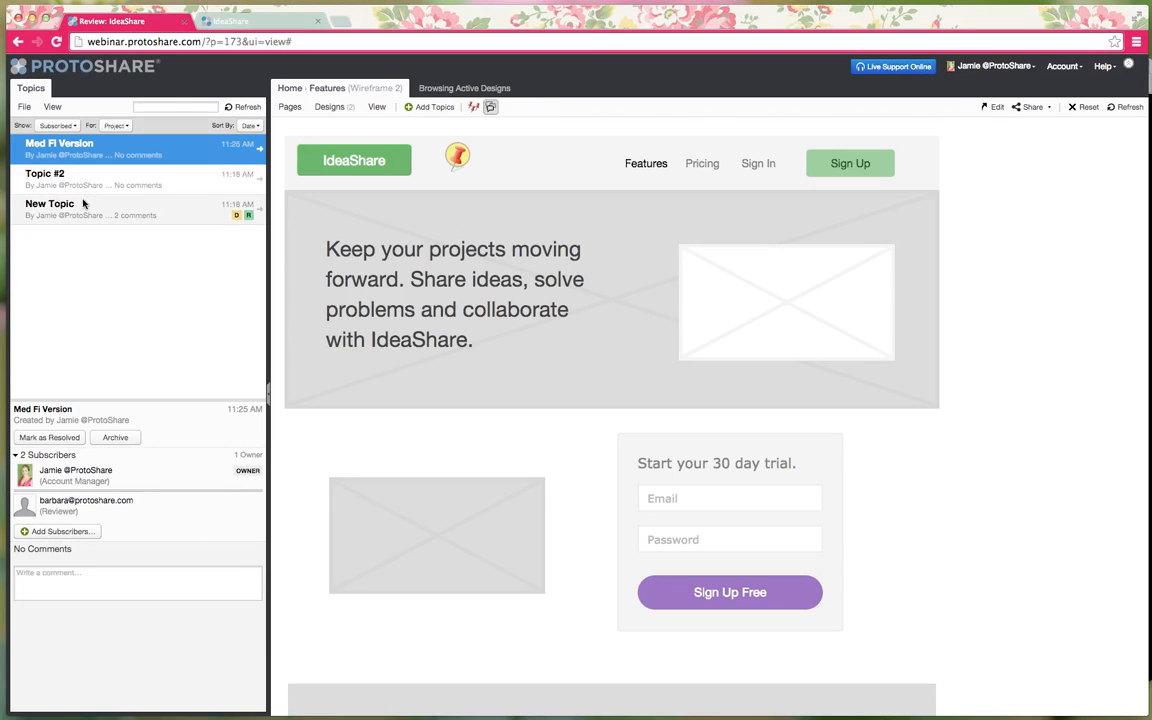
pyautogui.click(83, 203)
pyautogui.click(87, 145)
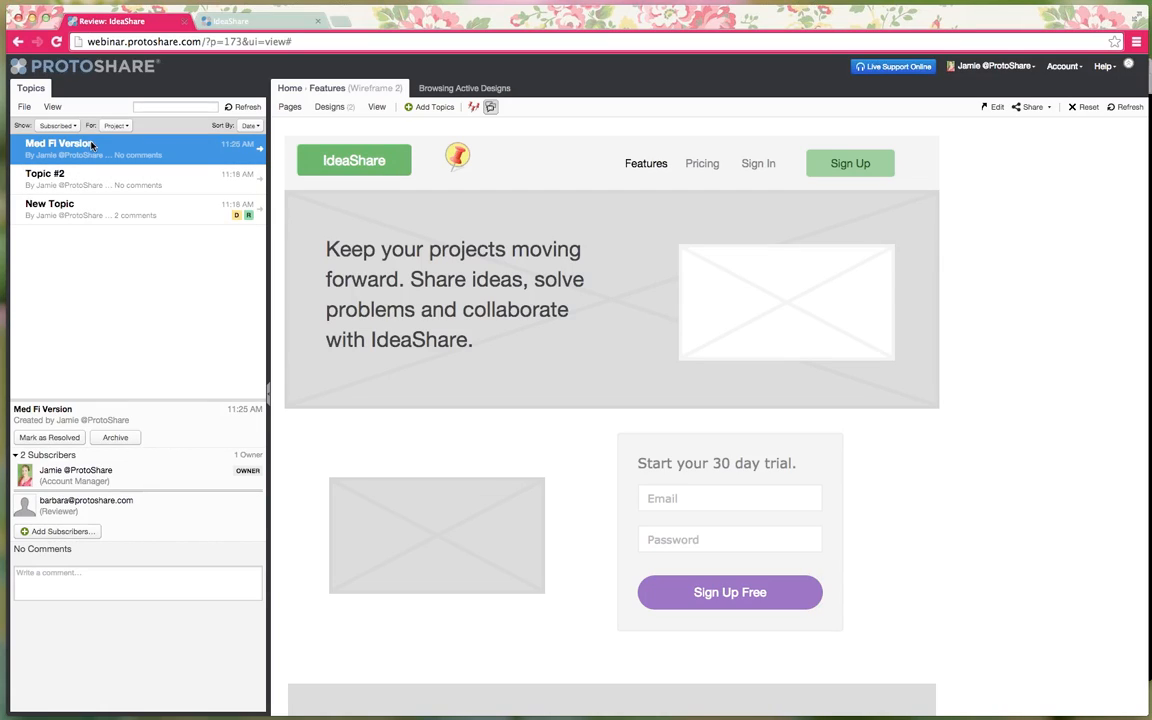
pyautogui.click(993, 107)
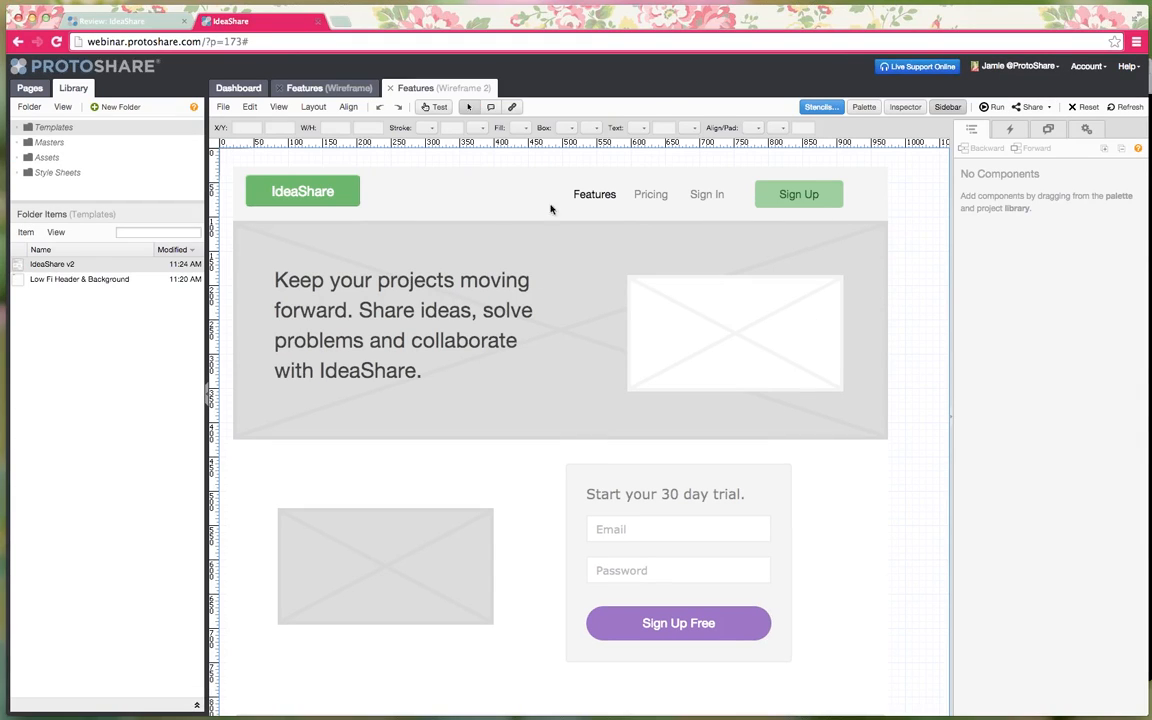
# - Try the sign-up form in Test Mode with sample Email and Password text, then exit Test Mode
pyautogui.click(435, 107)
pyautogui.moveTo(596, 198)
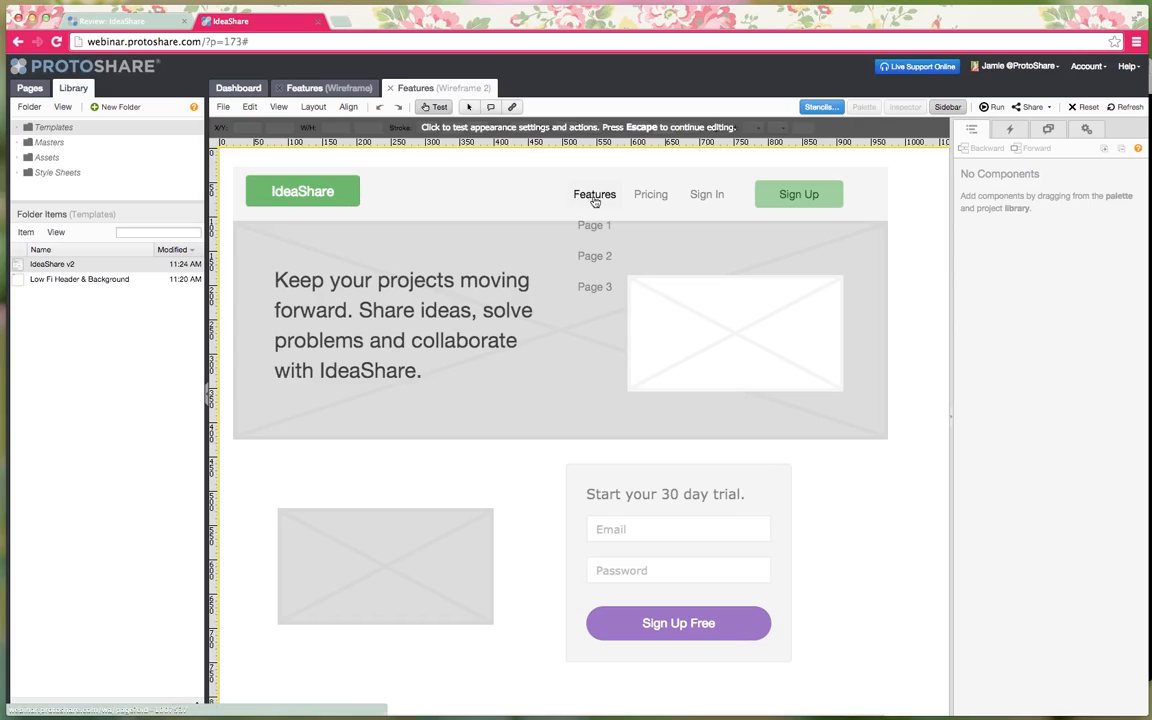
pyautogui.click(632, 532)
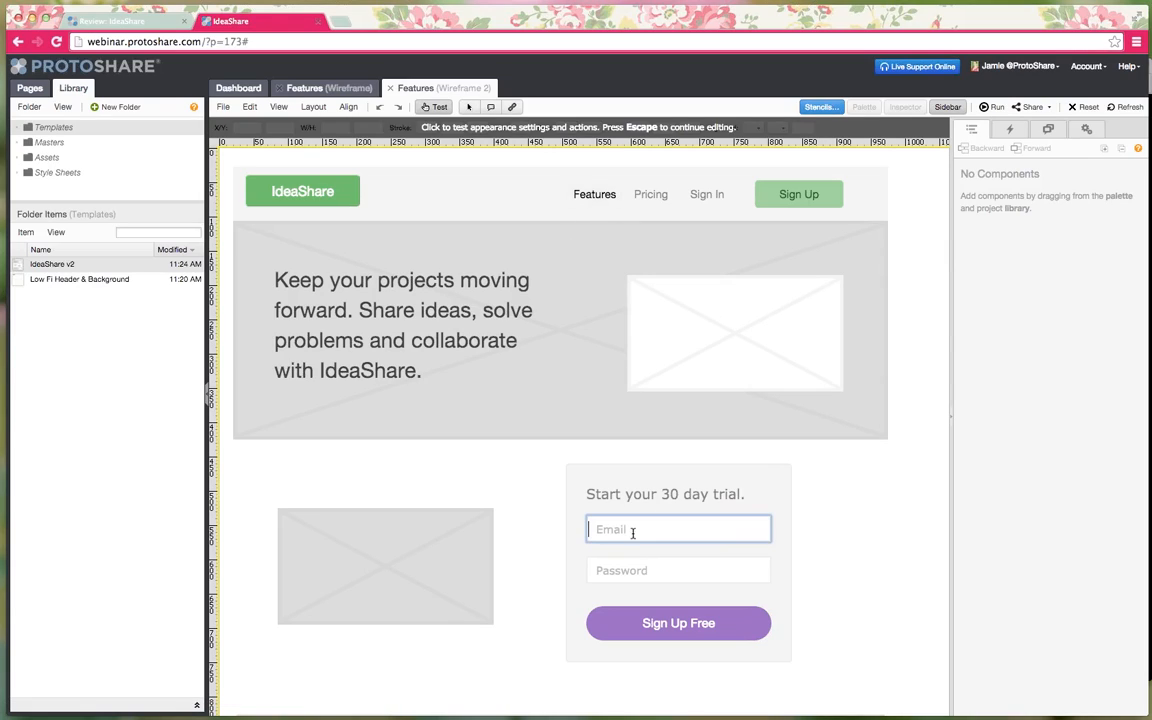
pyautogui.write('asdfasdfsdf')
pyautogui.click(655, 568)
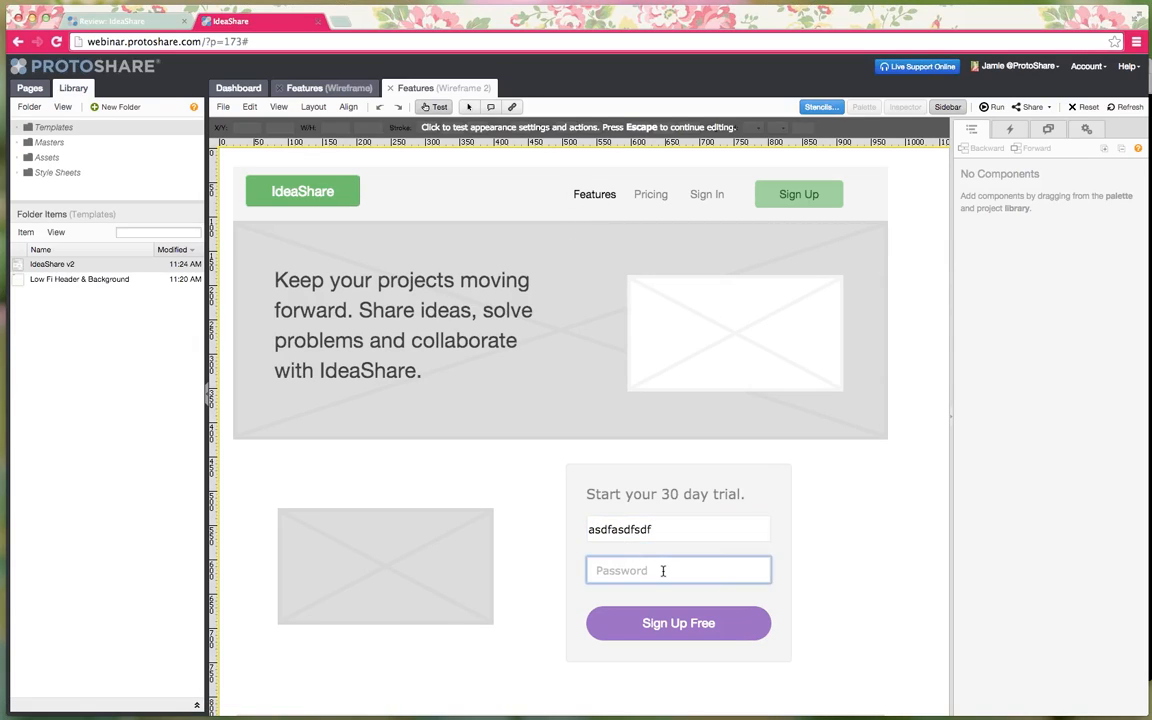
pyautogui.write('asdfasdf')
pyautogui.moveTo(687, 571); pyautogui.dragTo(572, 567)
pyautogui.click(815, 571)
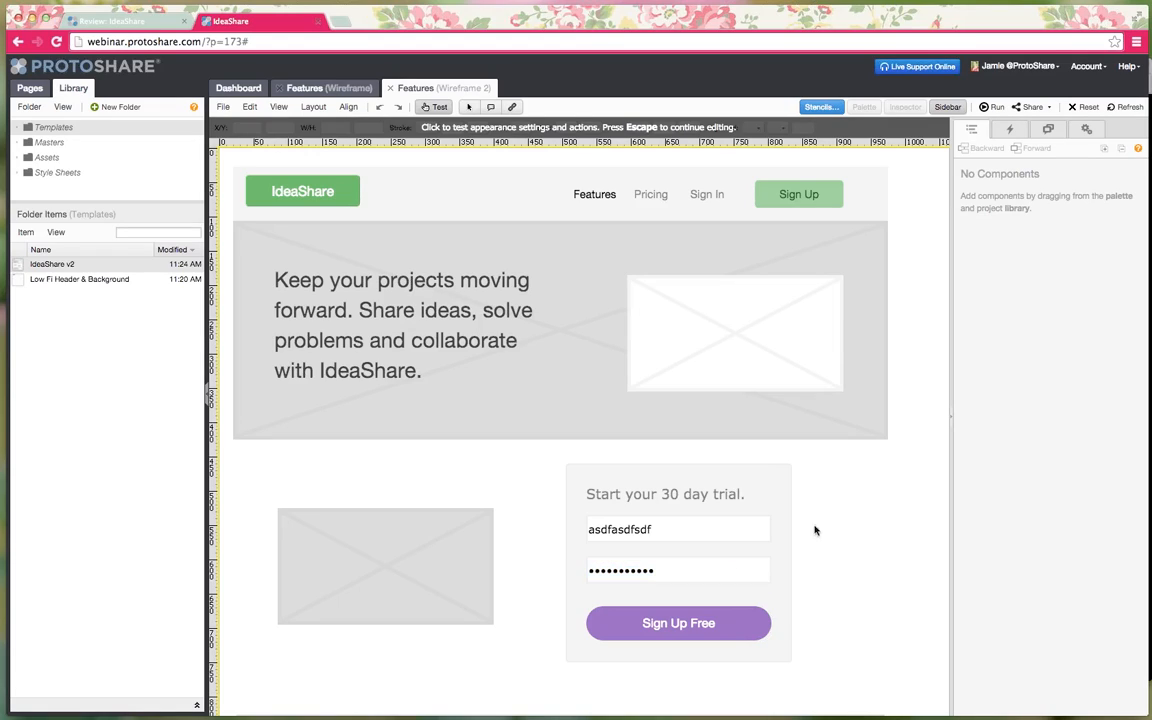
pyautogui.click(437, 107)
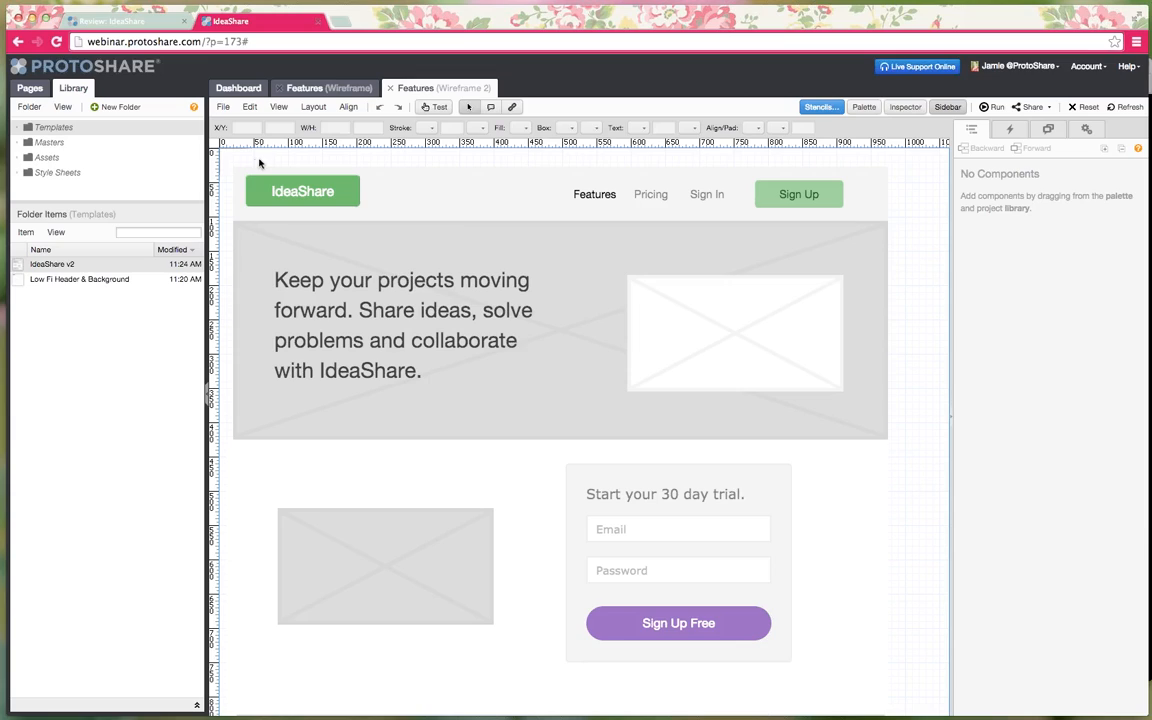
# - Open the IdeaShare v2 template and drag a Dark Mask from the Palette over the page
pyautogui.click(68, 266)
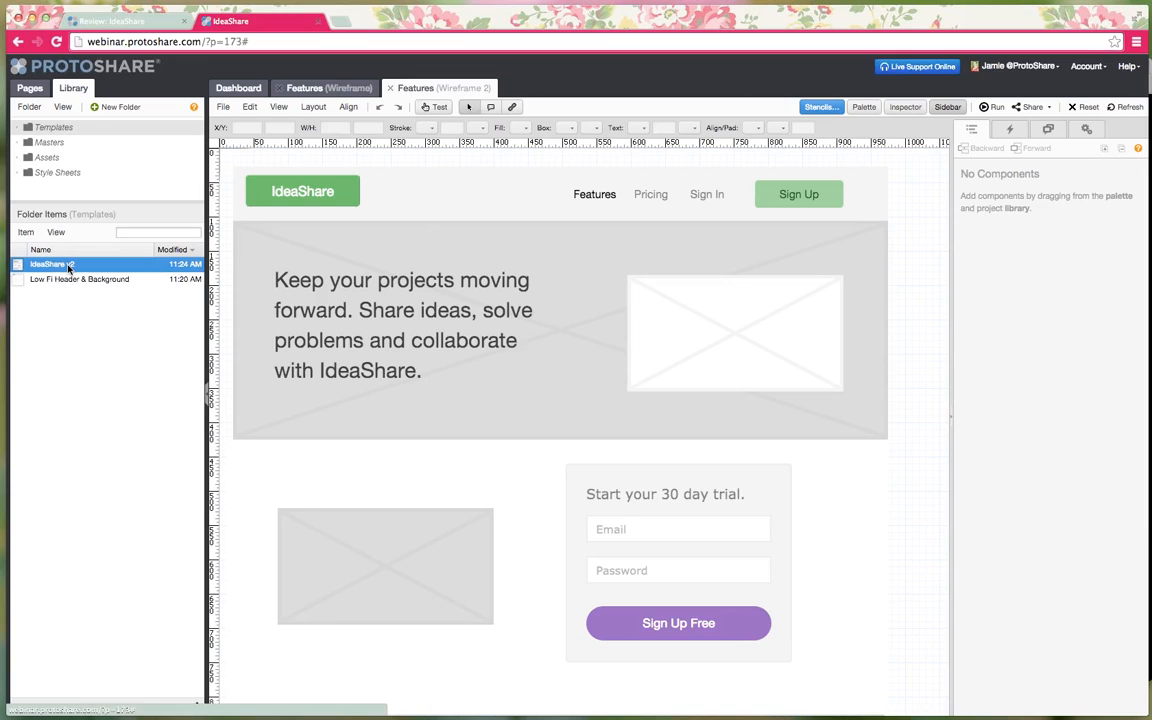
pyautogui.doubleClick(68, 266)
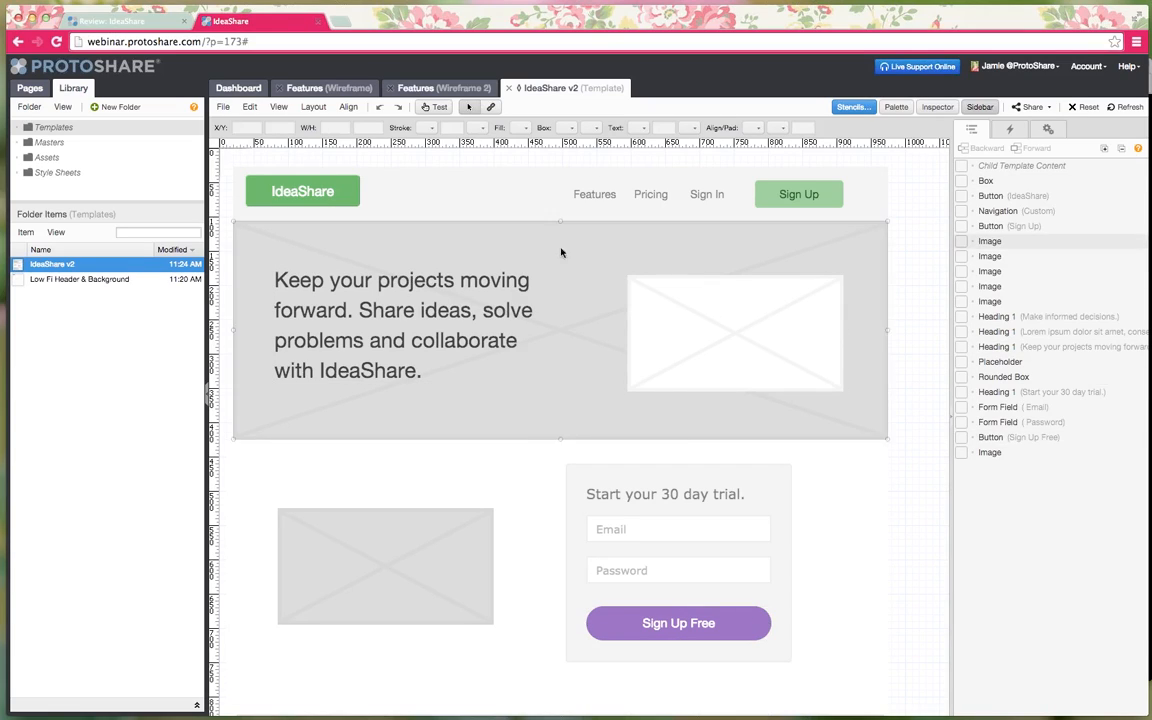
pyautogui.click(896, 107)
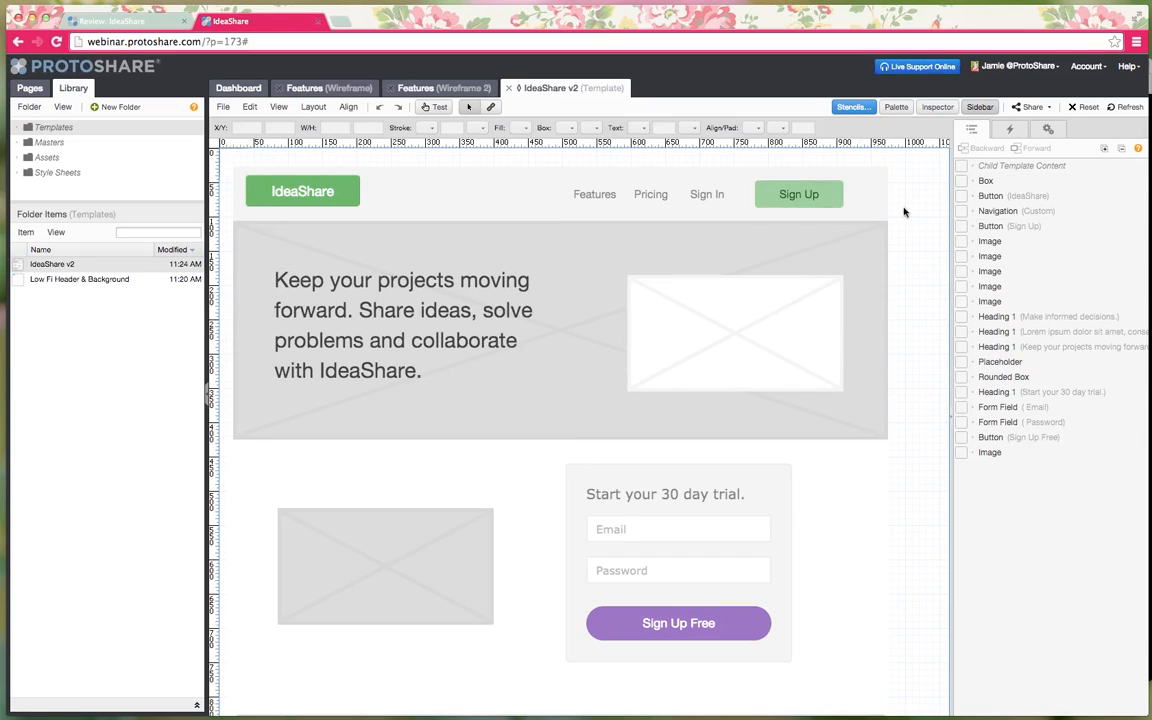
pyautogui.scroll(-5, 880, 300)
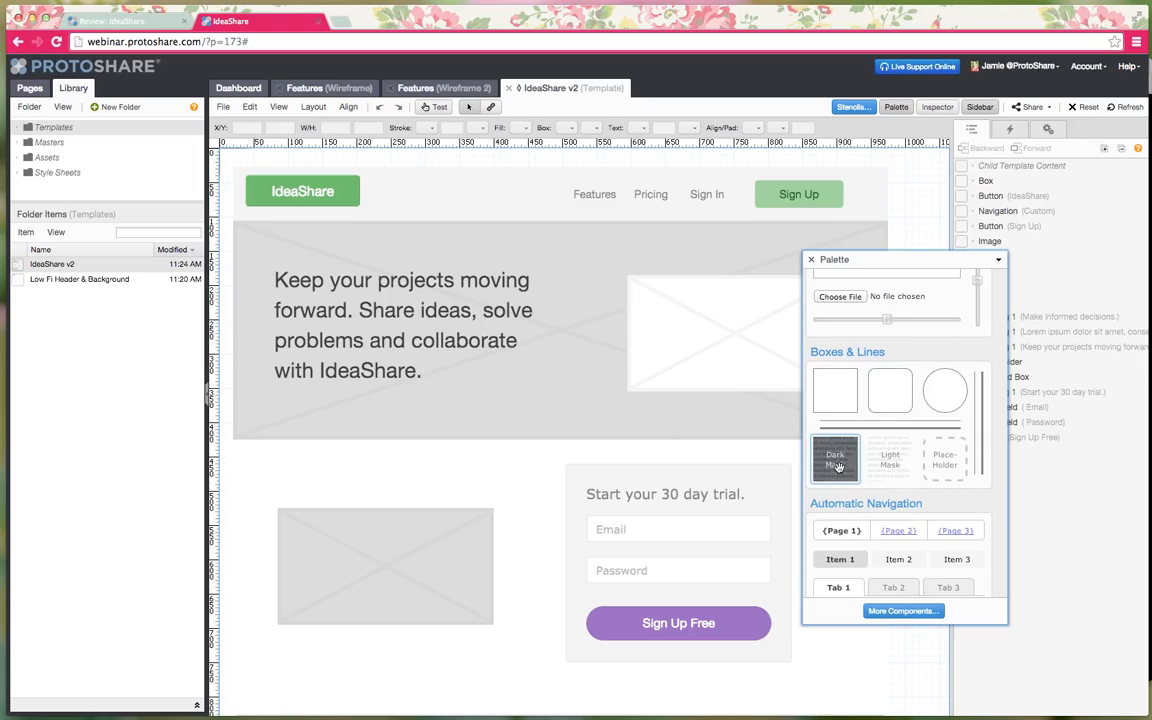
pyautogui.moveTo(835, 458); pyautogui.dragTo(898, 699)
pyautogui.scroll(5, 612, 530)
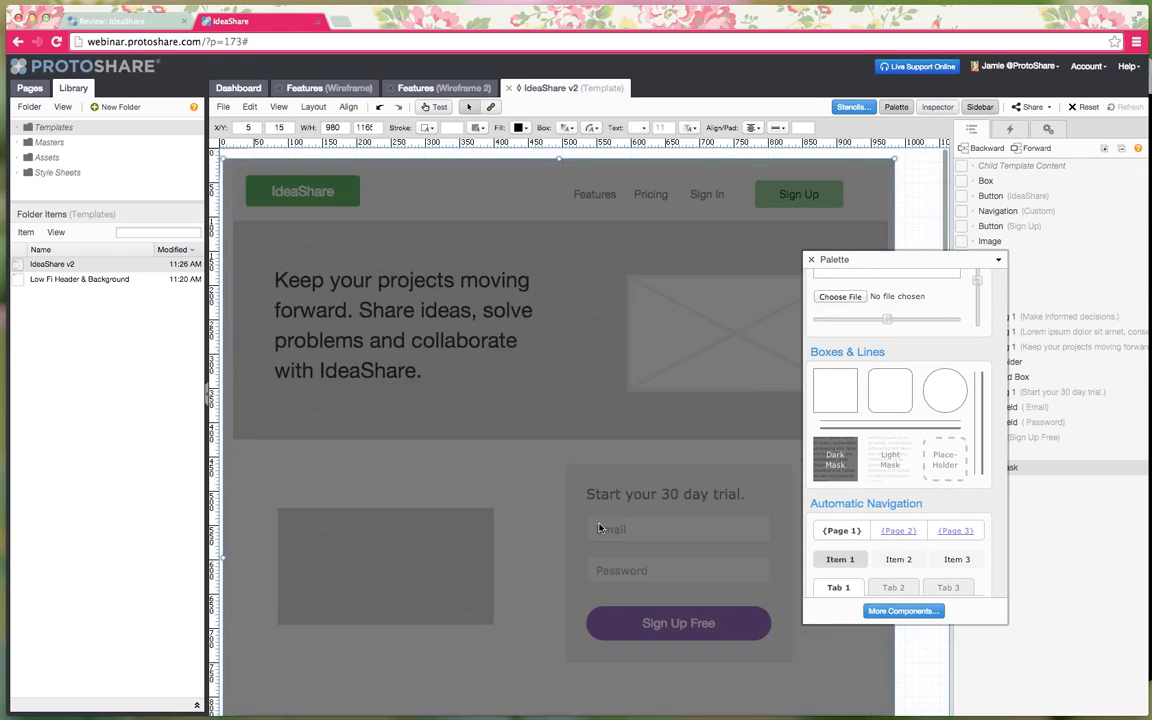
# - Place the Sign Up Form (Version 2) master in the middle of the page
pyautogui.click(48, 143)
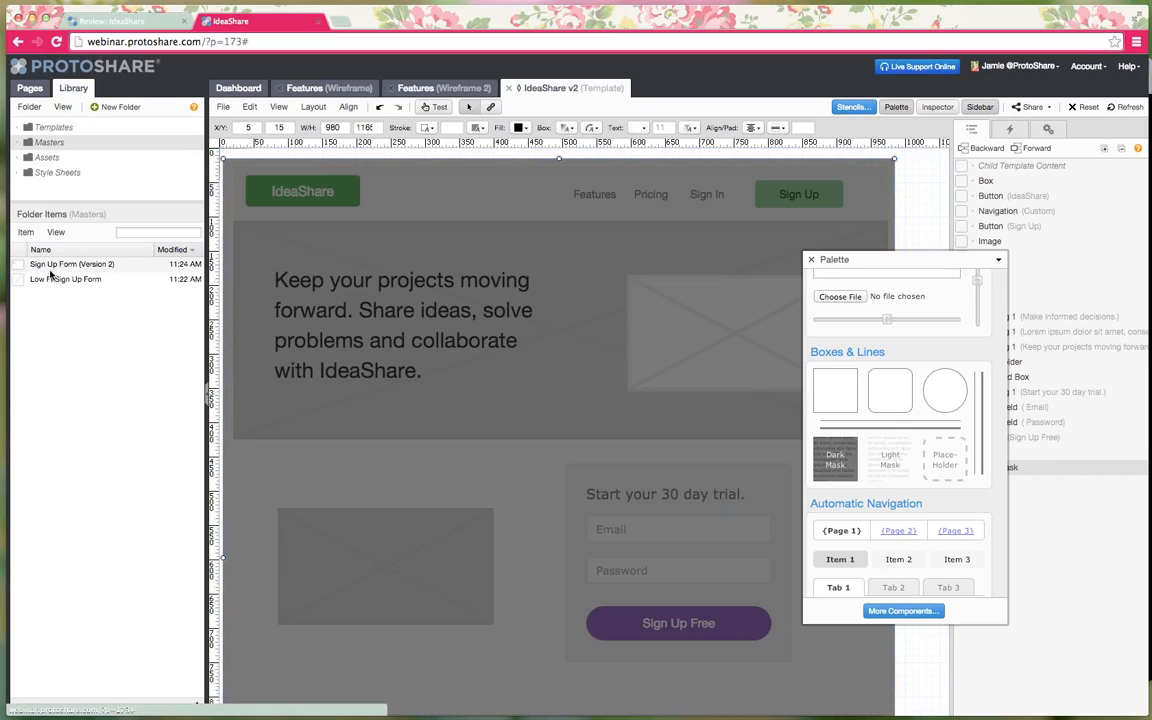
pyautogui.click(51, 265)
pyautogui.moveTo(51, 270); pyautogui.dragTo(497, 350)
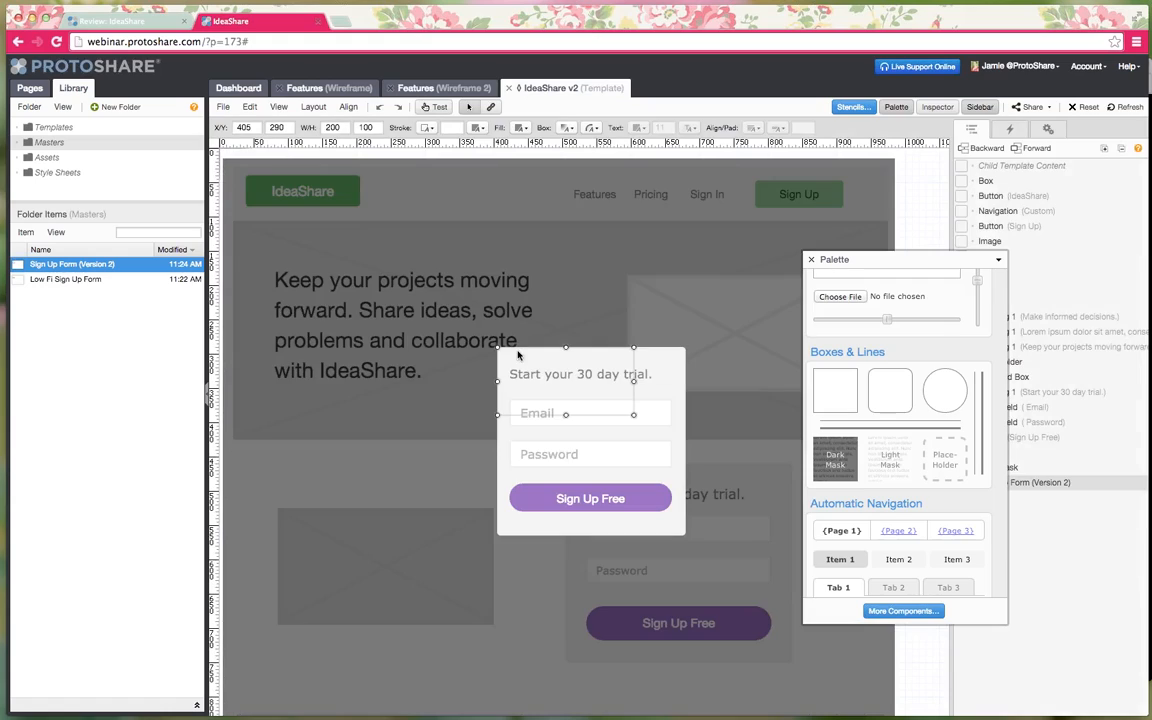
pyautogui.click(925, 612)
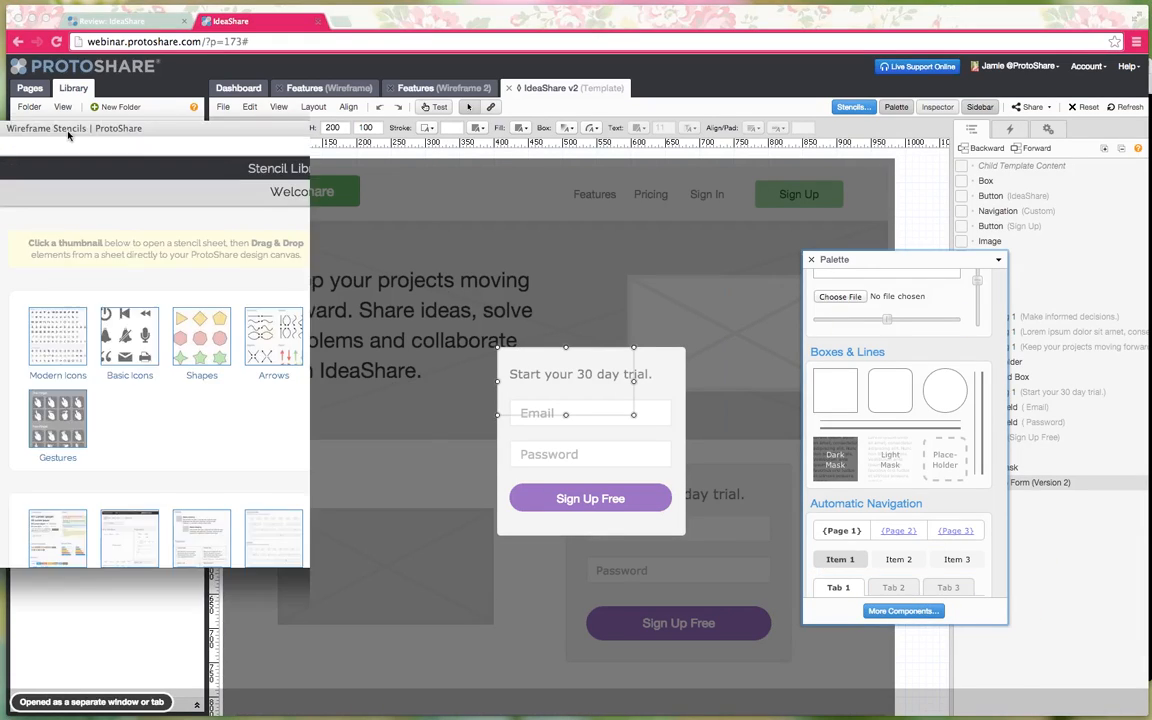
# - Drag the X icon from the Modern Icons stencils onto the sign-up form's top-right corner
pyautogui.moveTo(282, 156); pyautogui.dragTo(389, 146)
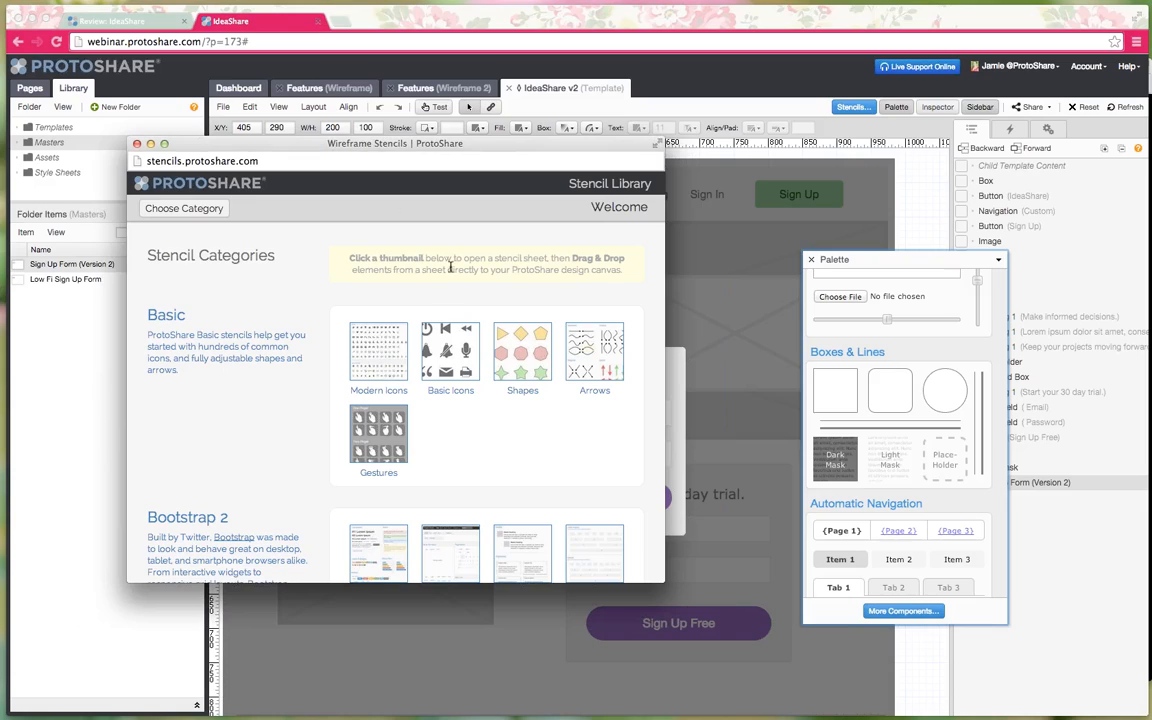
pyautogui.click(395, 347)
pyautogui.scroll(-5, 371, 347)
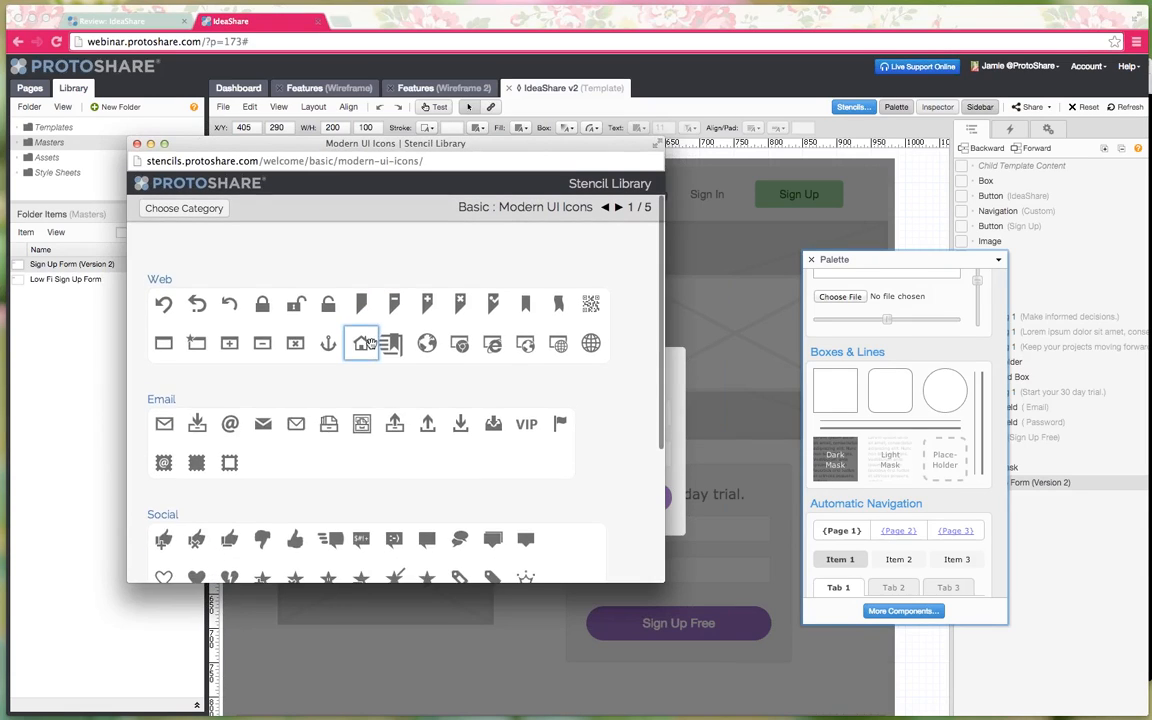
pyautogui.scroll(-10, 371, 347)
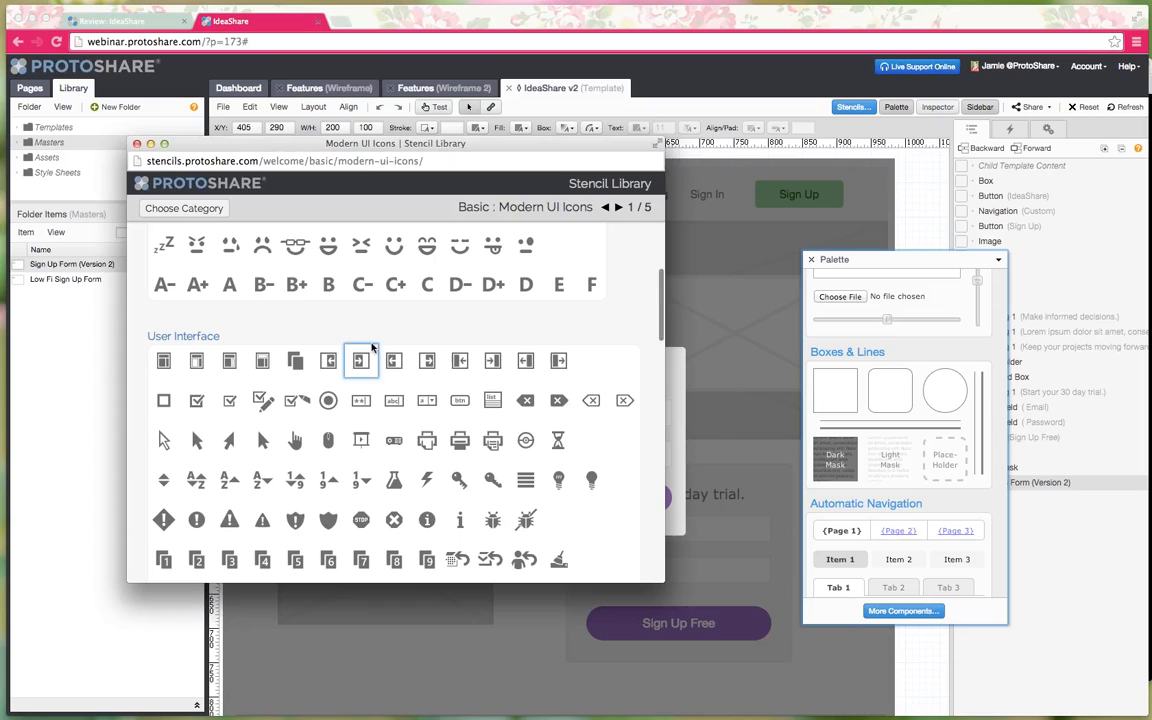
pyautogui.scroll(-2, 370, 343)
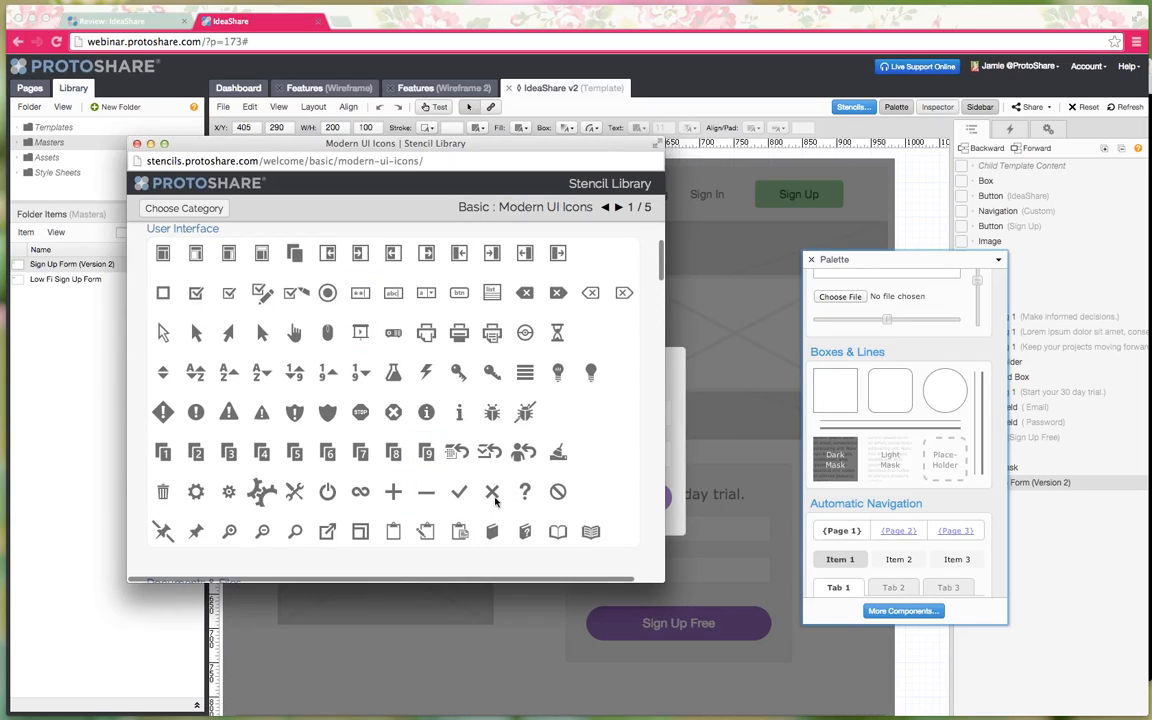
pyautogui.click(679, 358)
pyautogui.click(679, 358)
pyautogui.moveTo(694, 371); pyautogui.dragTo(659, 360)
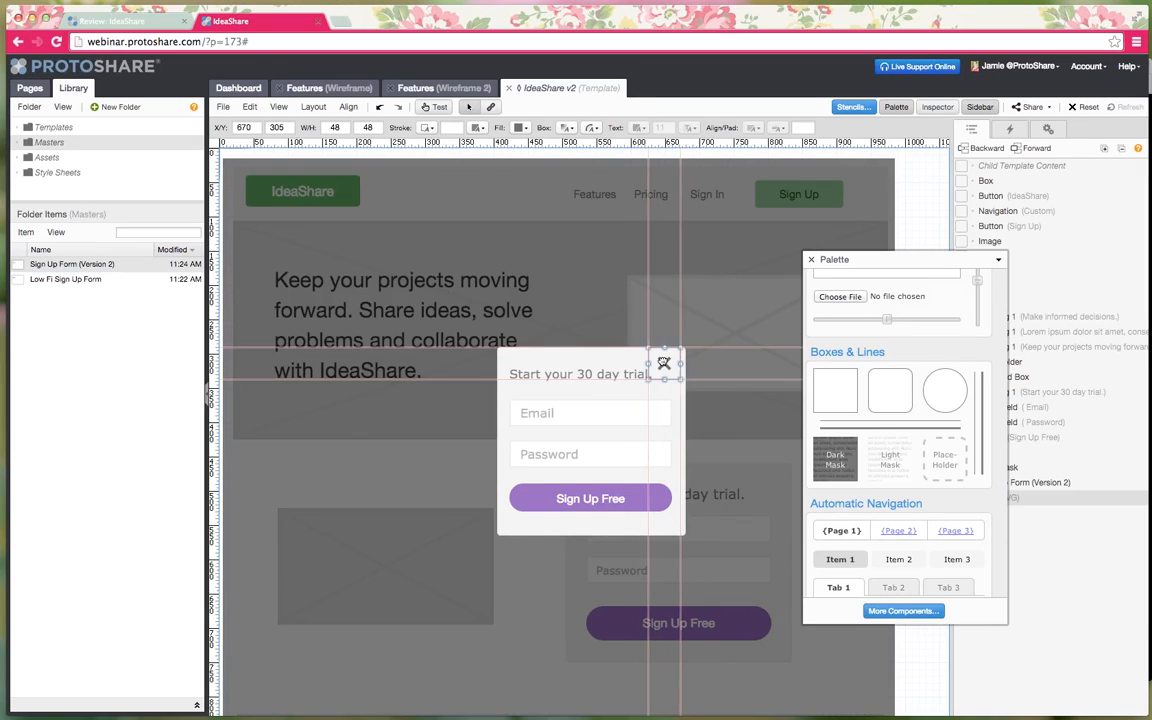
pyautogui.click(811, 260)
pyautogui.click(925, 378)
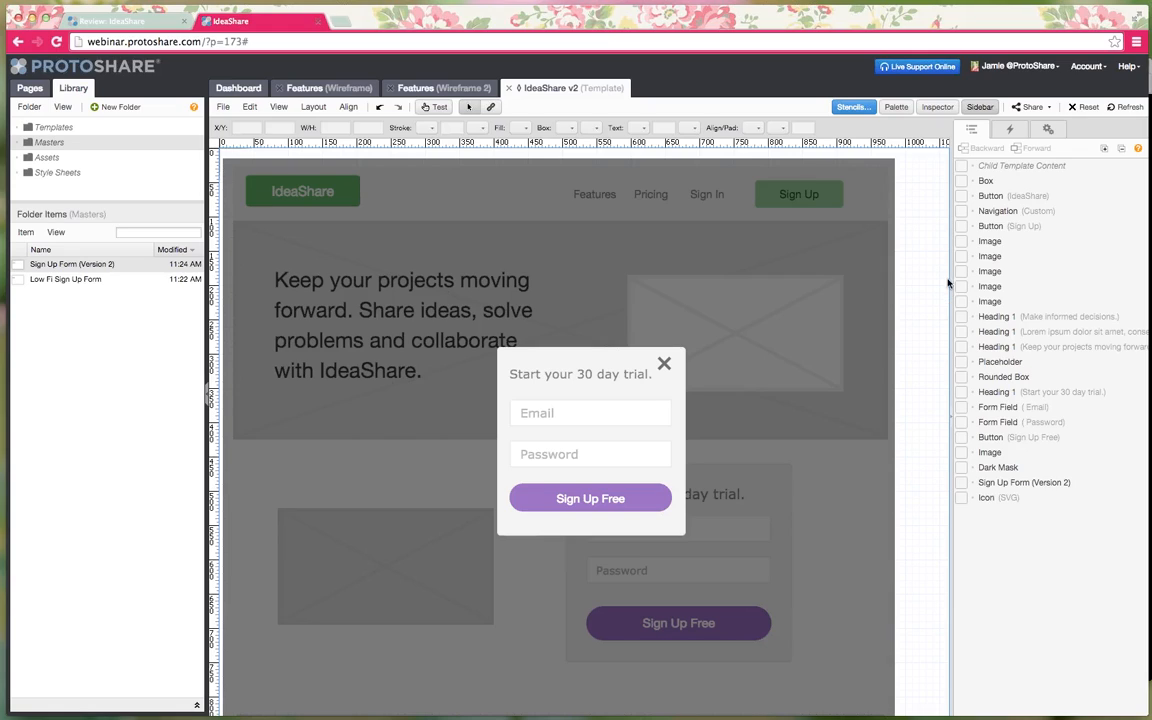
# - In the Inspector, select the sign-up form, X icon and dark mask together
pyautogui.click(935, 108)
pyautogui.click(544, 254)
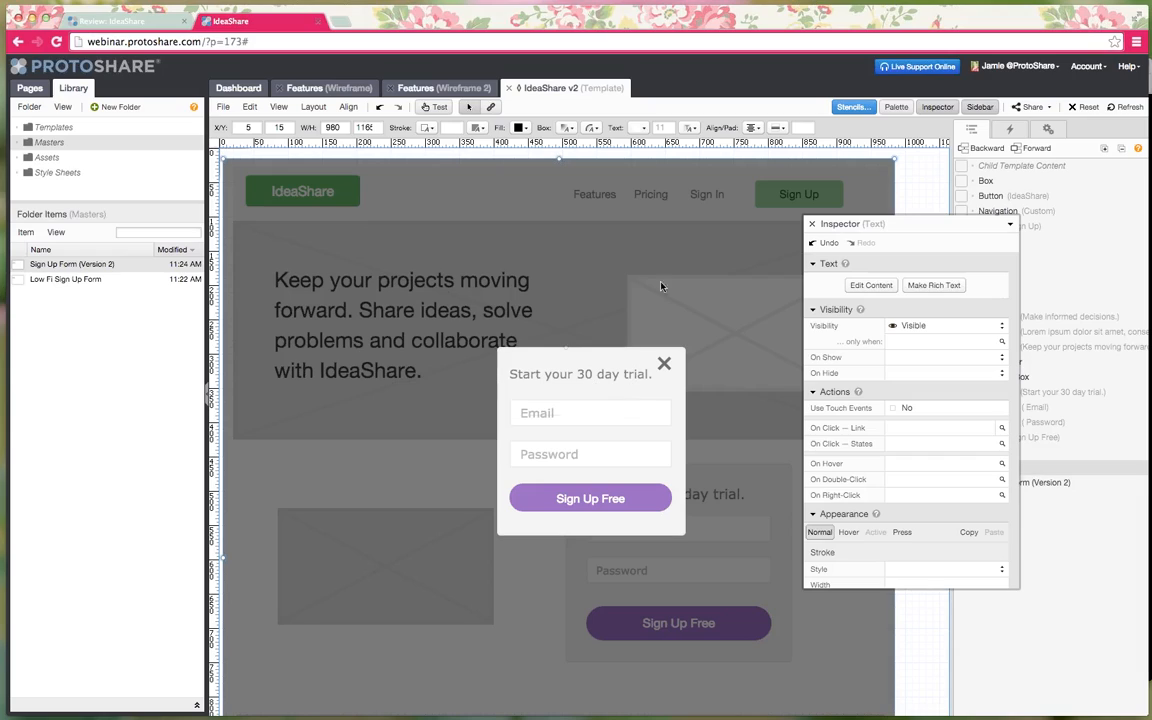
pyautogui.click(663, 363)
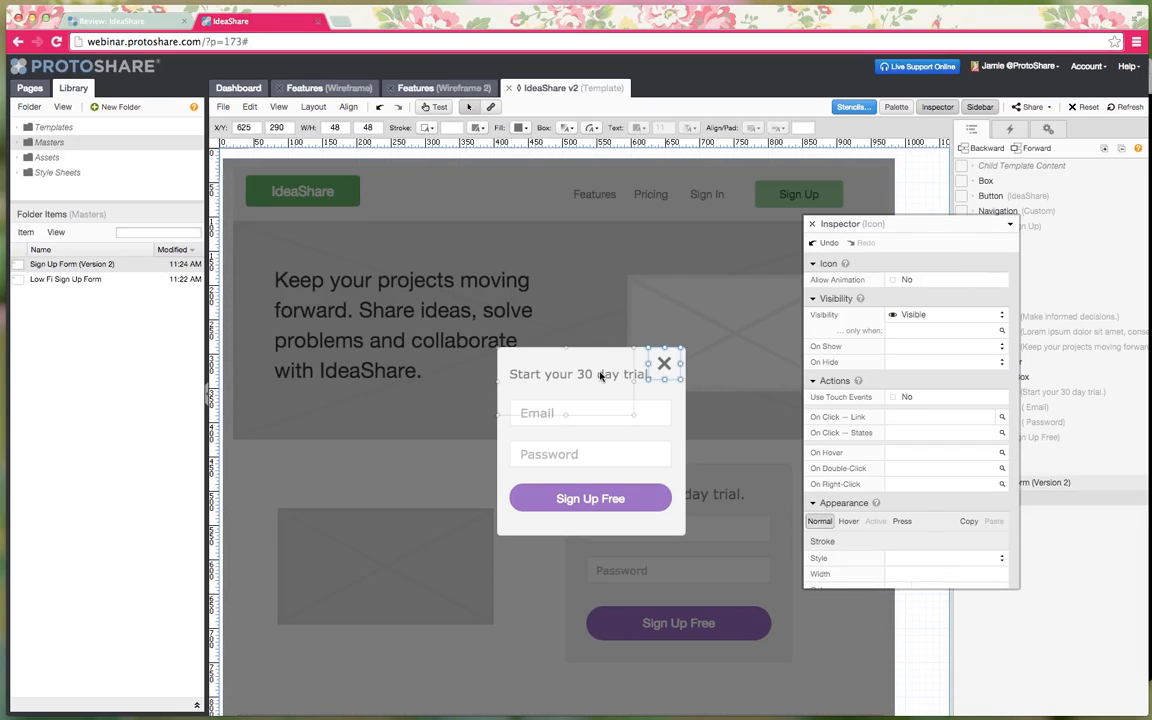
pyautogui.click(600, 375)
pyautogui.keyDown('shift'); pyautogui.click(663, 368); pyautogui.keyUp('shift')
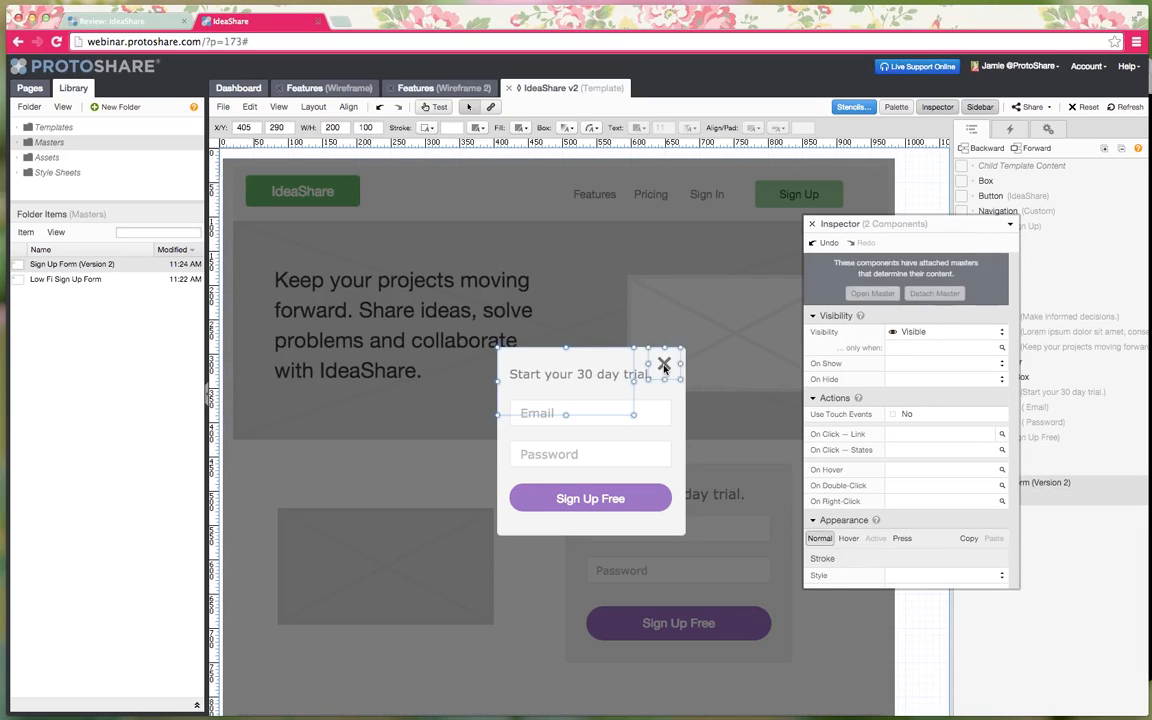
pyautogui.keyDown('shift'); pyautogui.click(651, 283); pyautogui.keyUp('shift')
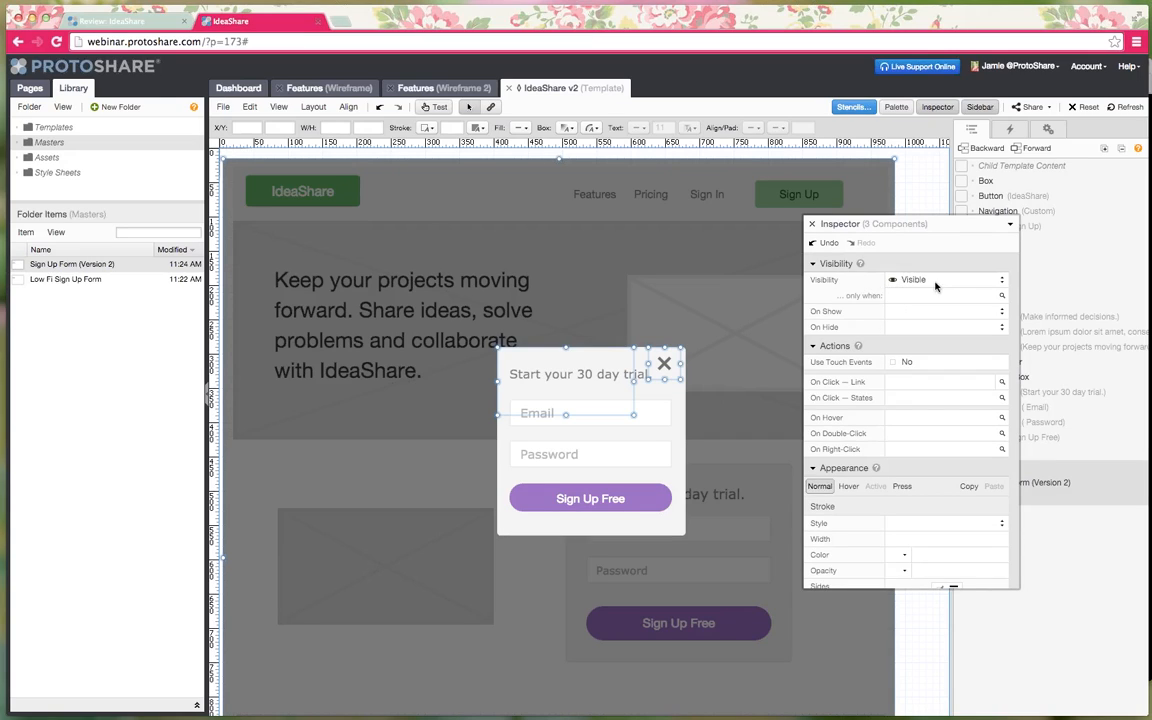
# - Create a new global state named Pop Up with OFF and ON values
pyautogui.click(918, 300)
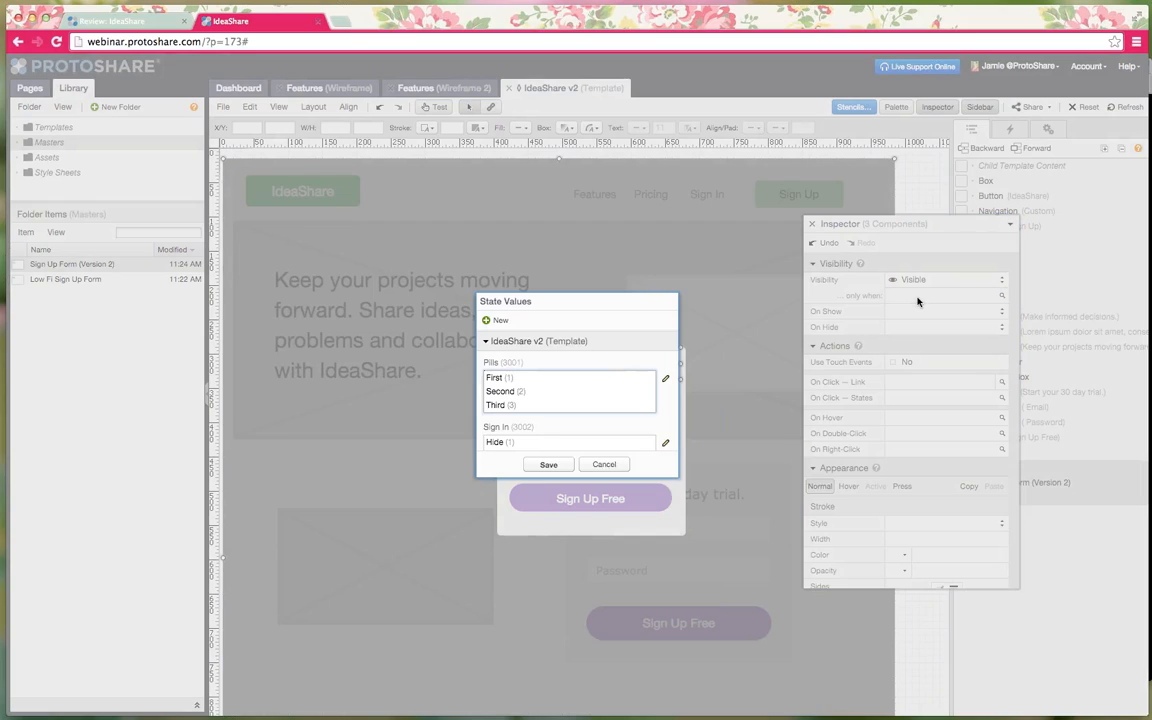
pyautogui.click(503, 320)
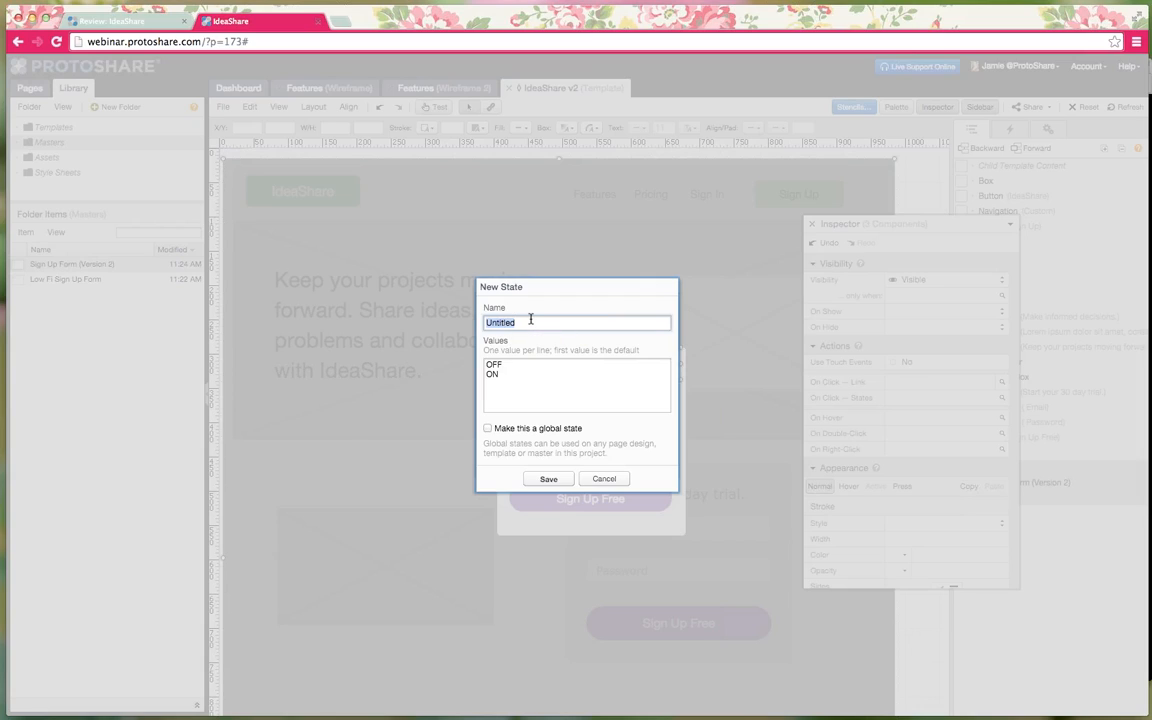
pyautogui.write('pOP')
pyautogui.write('Pop Up')
pyautogui.click(518, 368)
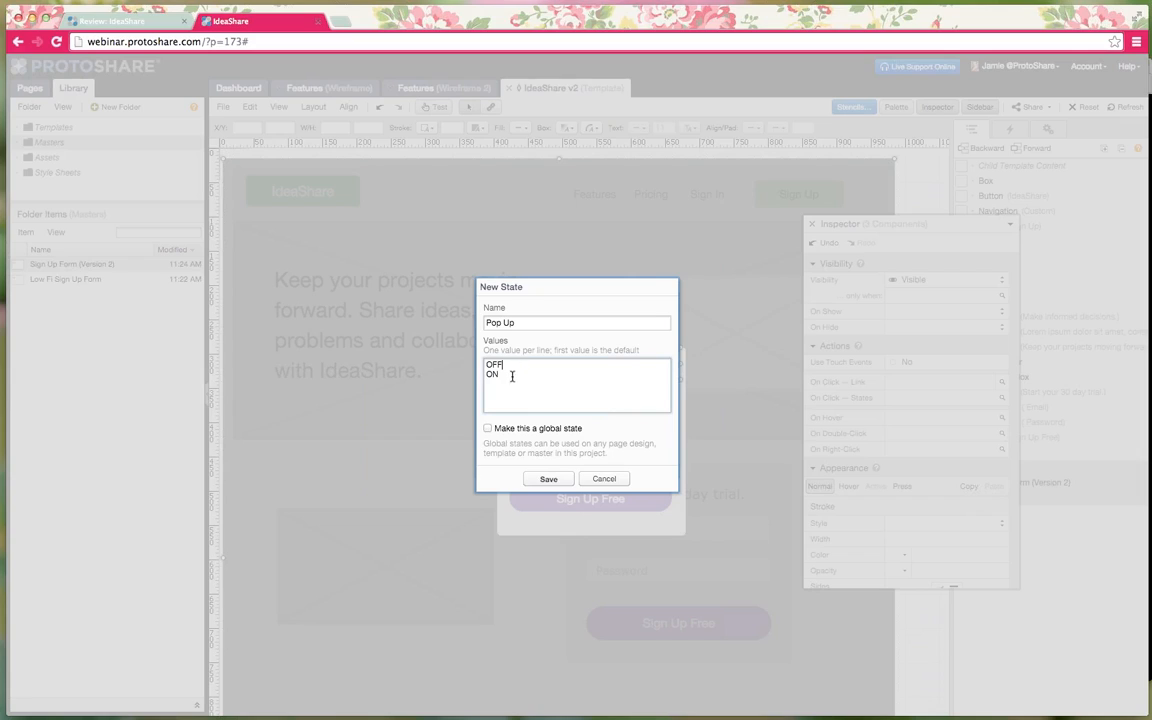
pyautogui.click(488, 428)
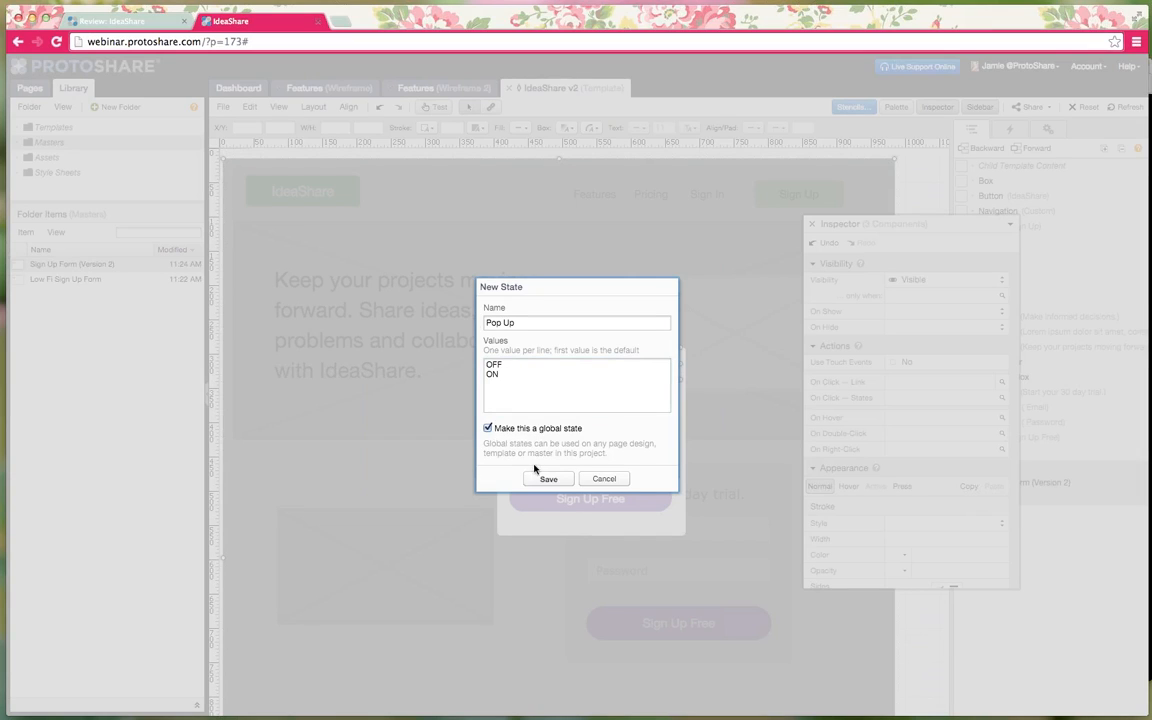
pyautogui.click(544, 478)
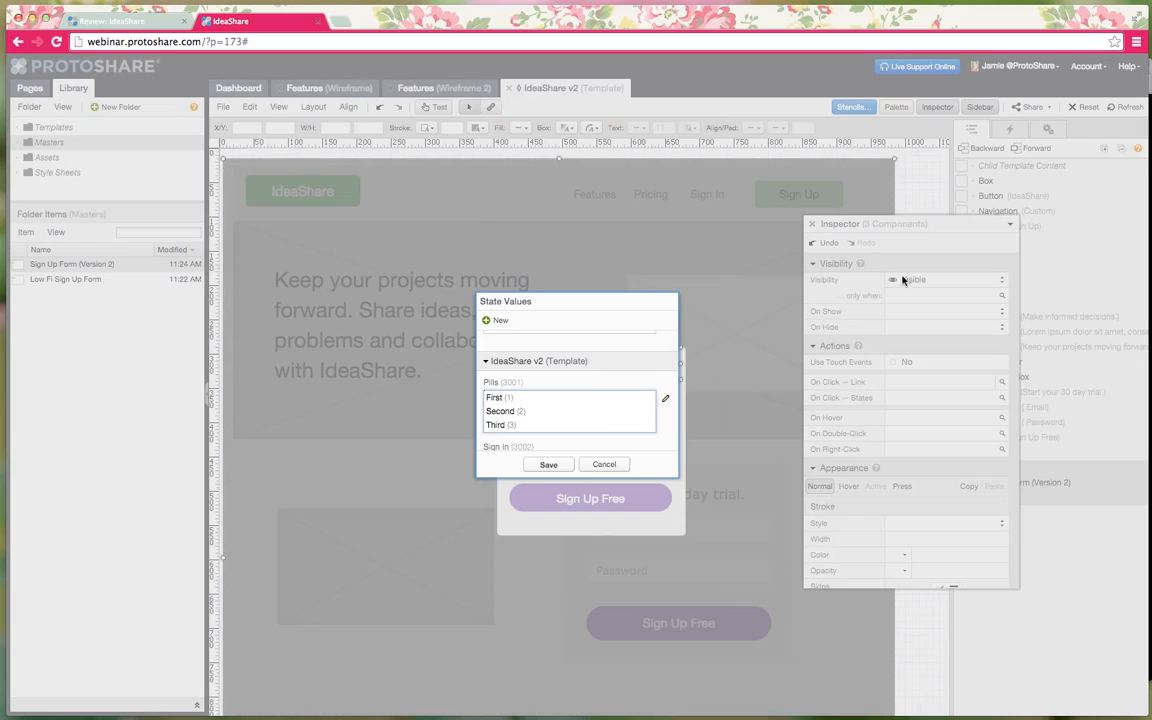
# - Set the selected items to be visible only when Pop Up is ON
pyautogui.scroll(1, 613, 386)
pyautogui.scroll(2, 612, 386)
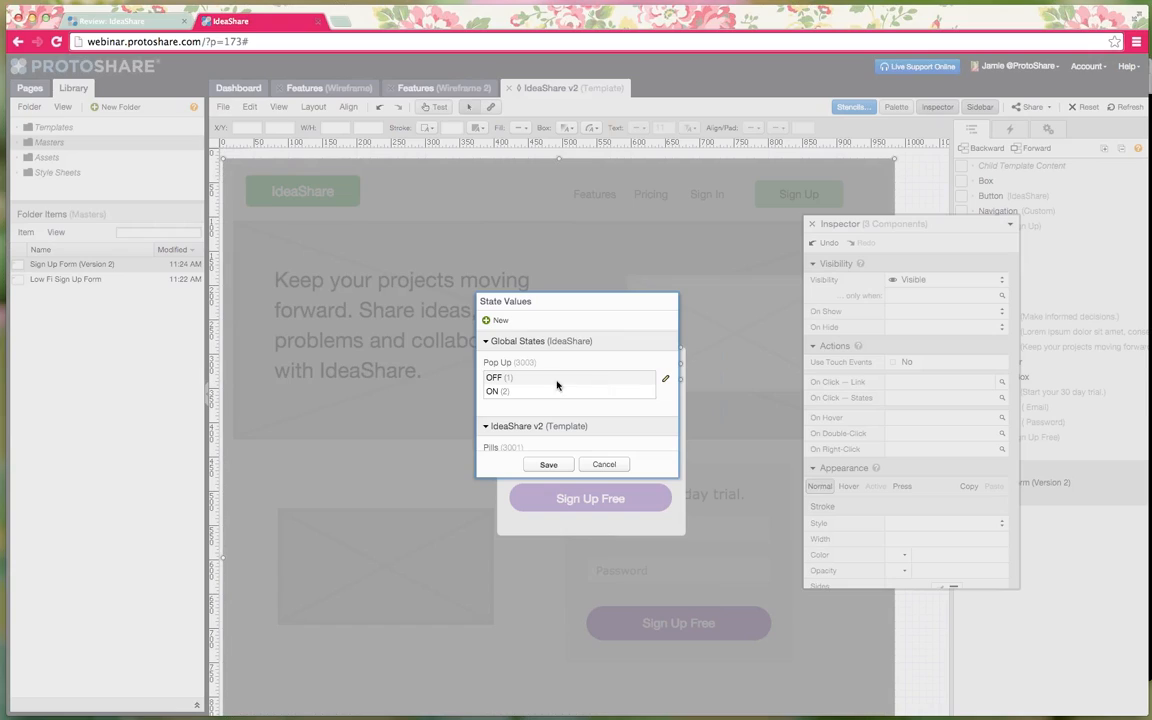
pyautogui.click(522, 392)
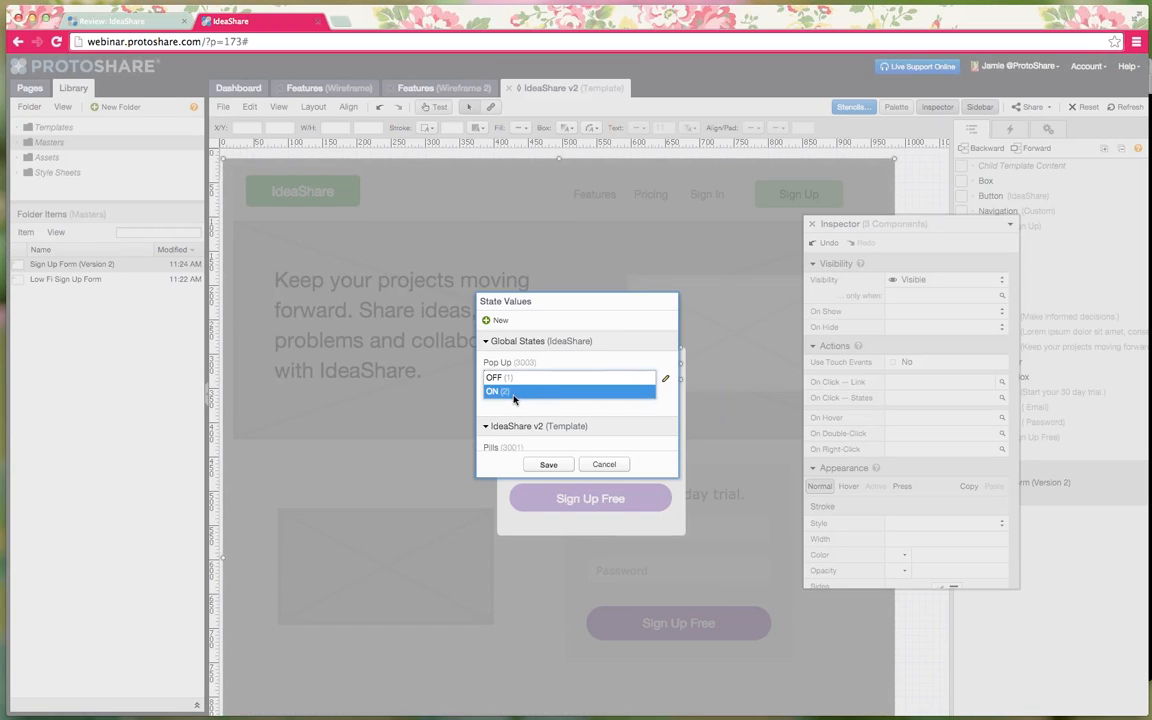
pyautogui.click(546, 466)
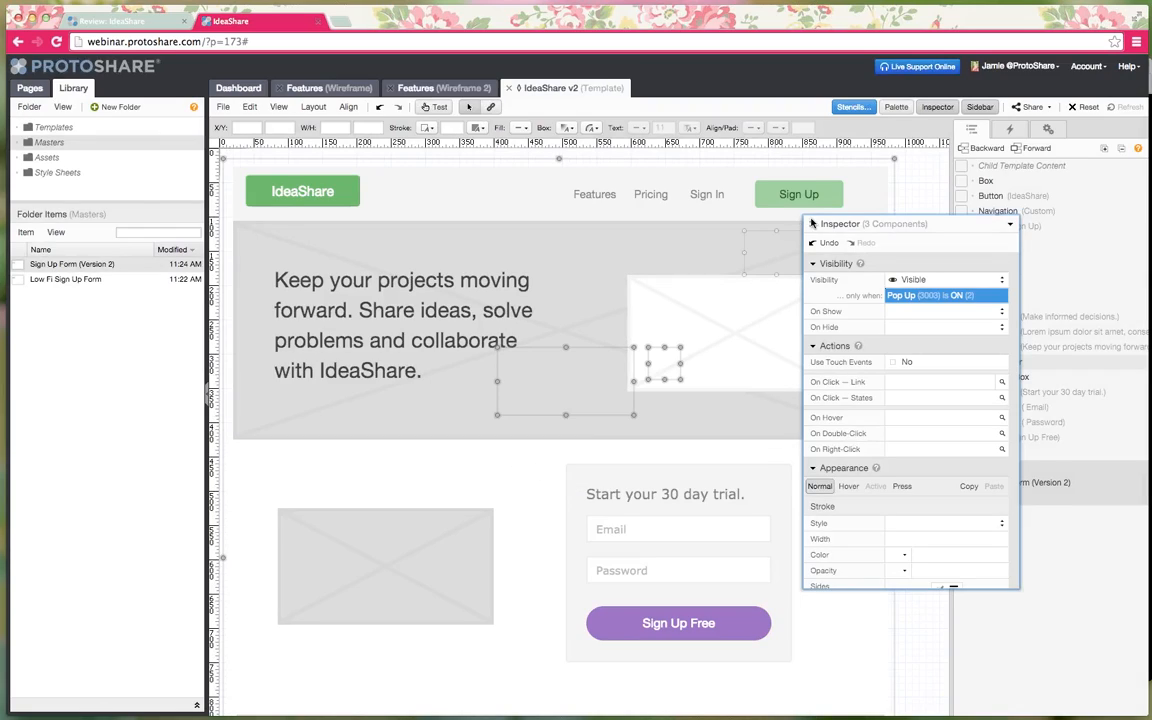
pyautogui.click(812, 225)
pyautogui.click(914, 236)
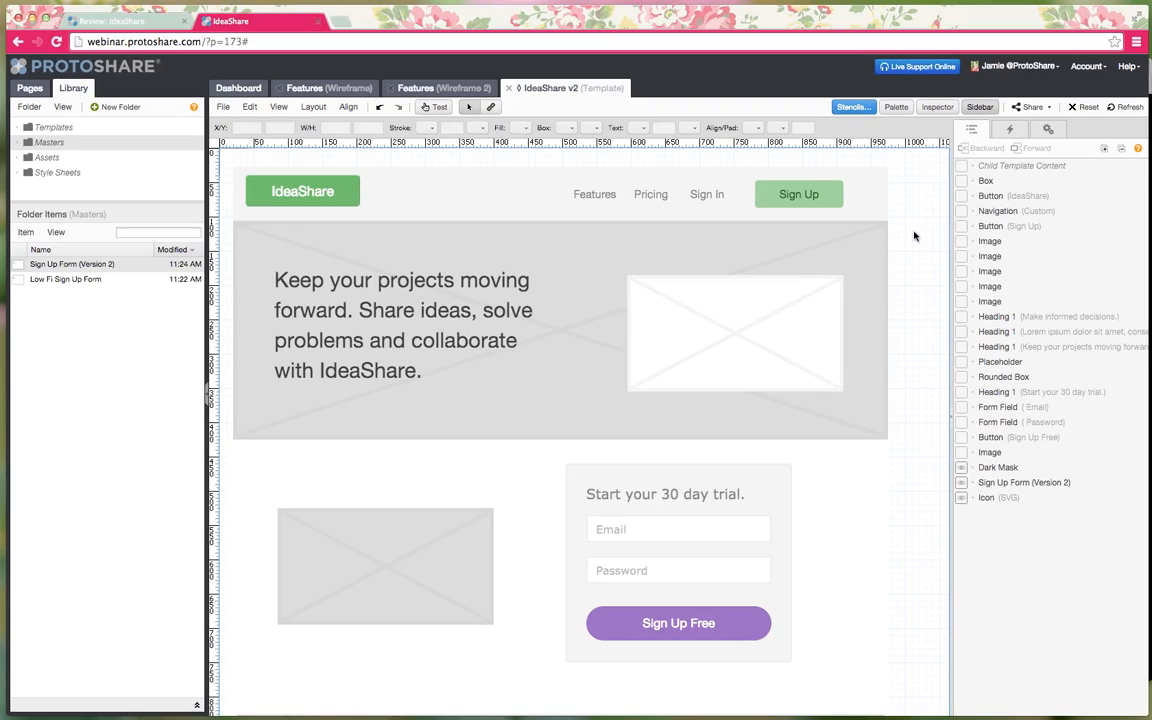
# - Give the header Sign Up button an On Click – States action setting Pop Up (3003) to ON
pyautogui.click(937, 107)
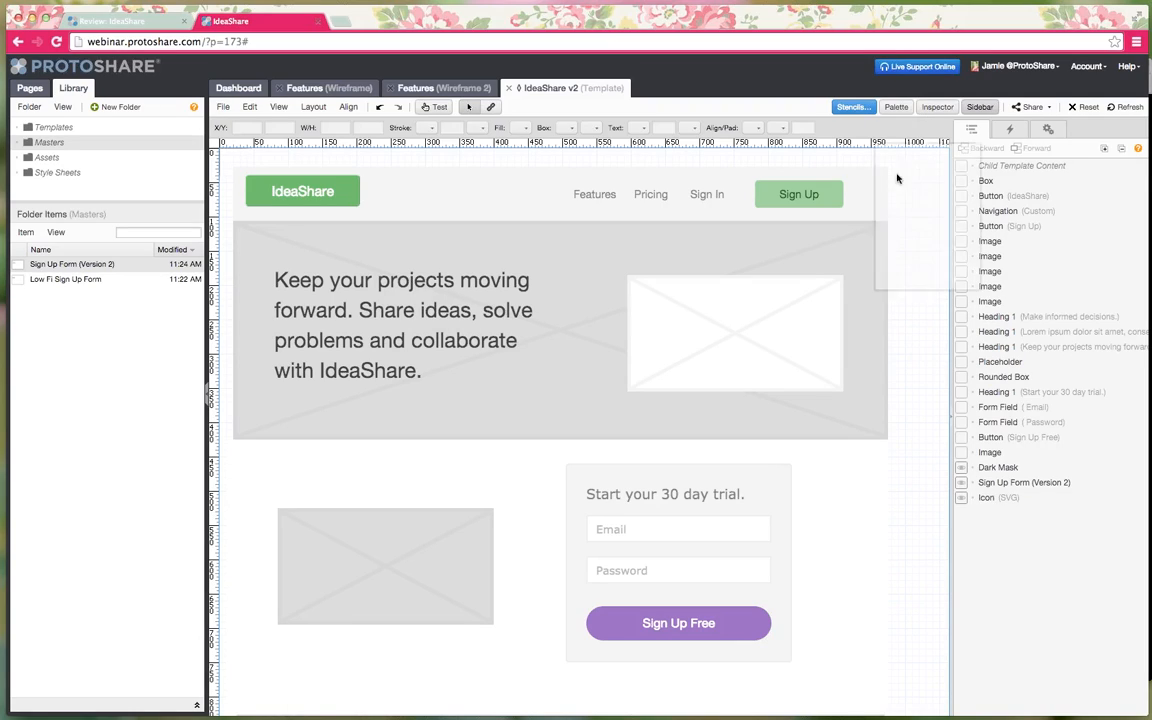
pyautogui.click(808, 197)
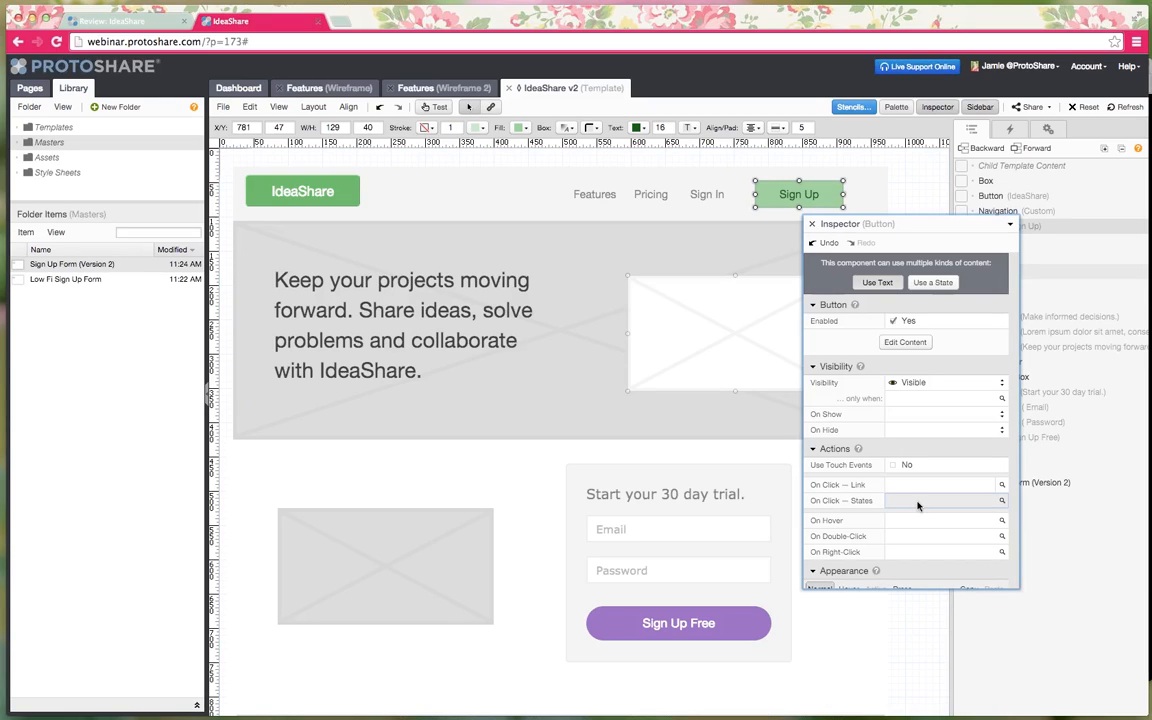
pyautogui.click(918, 501)
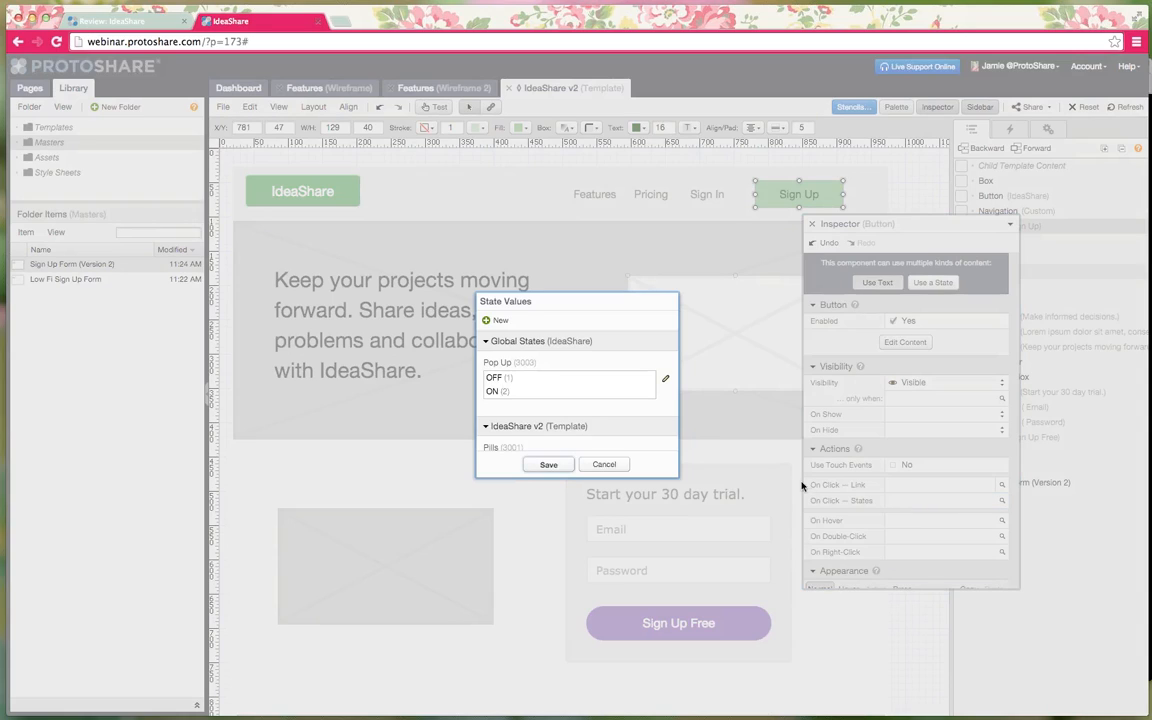
pyautogui.click(505, 392)
pyautogui.click(550, 464)
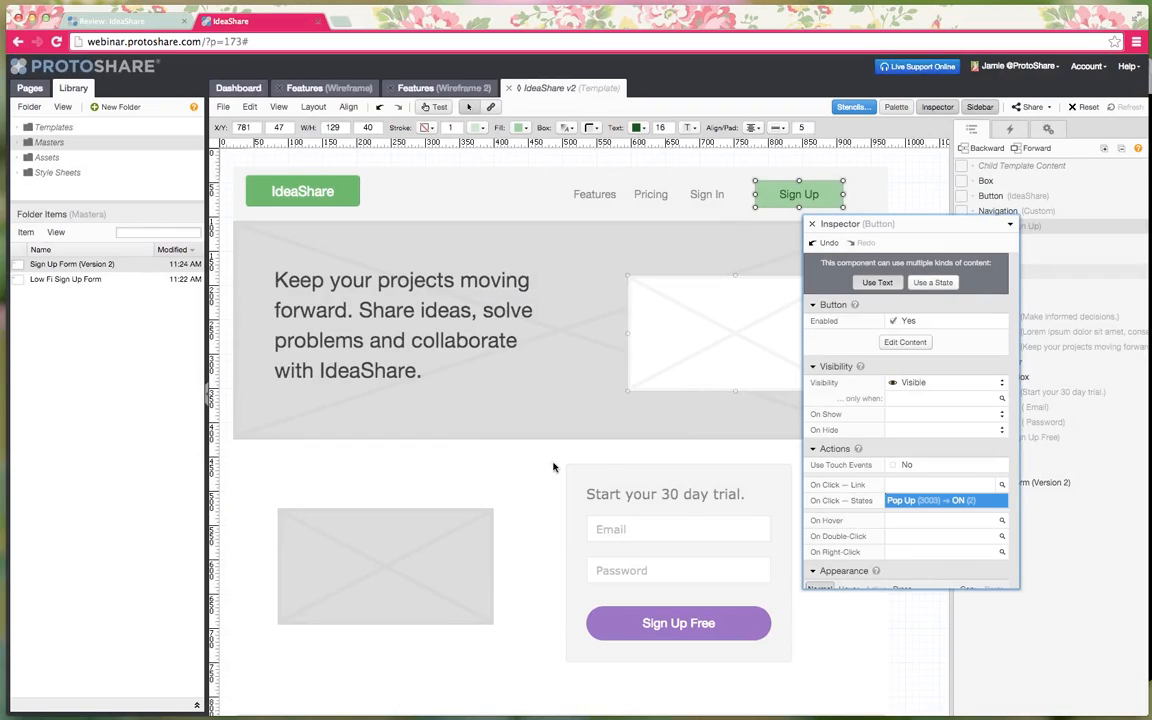
# - In Test Mode, click Sign Up to confirm the trial pop-up appears, then exit
pyautogui.click(813, 225)
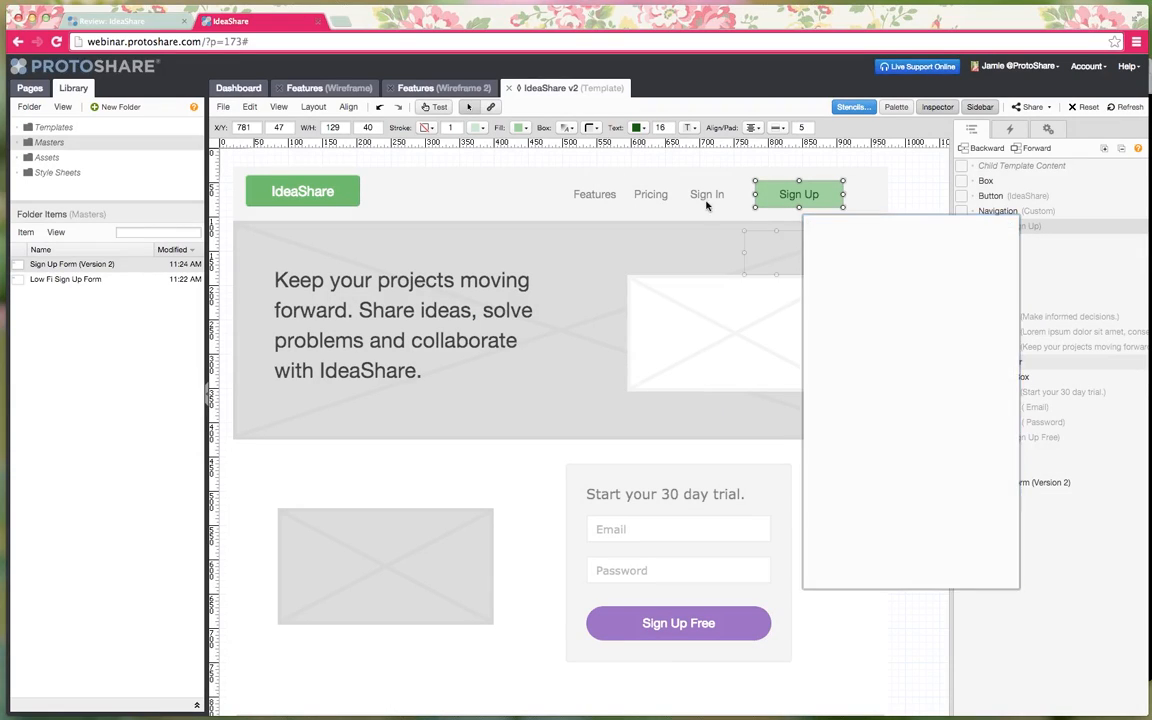
pyautogui.click(434, 107)
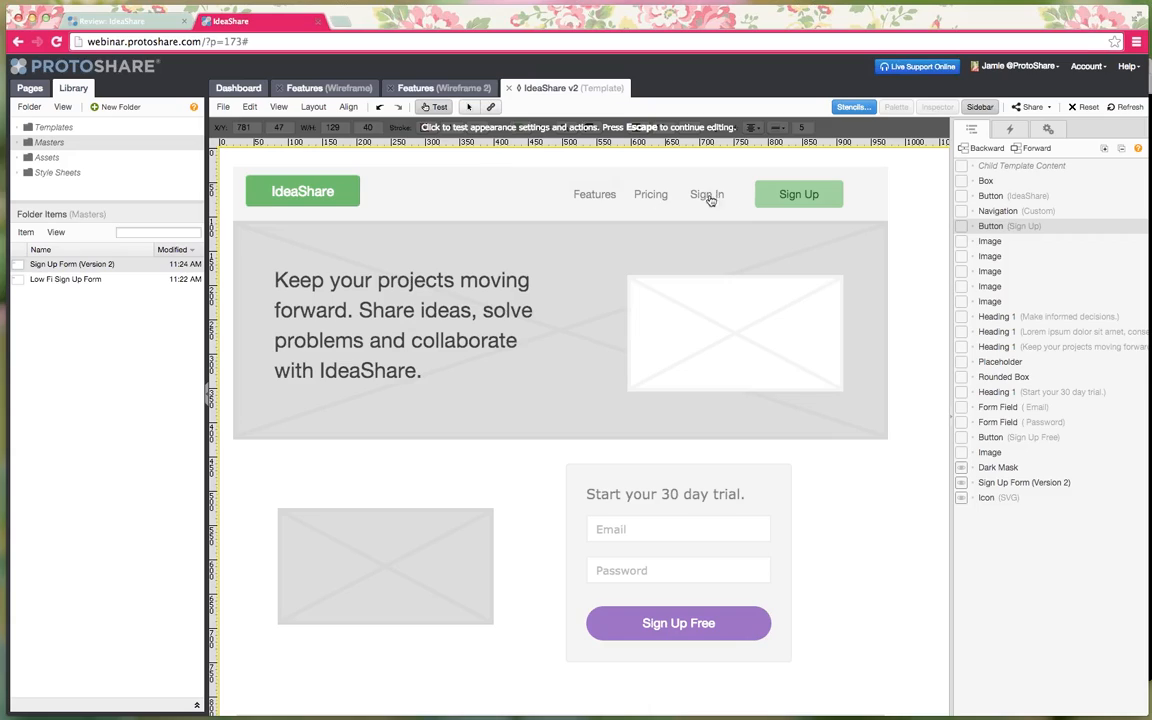
pyautogui.click(790, 197)
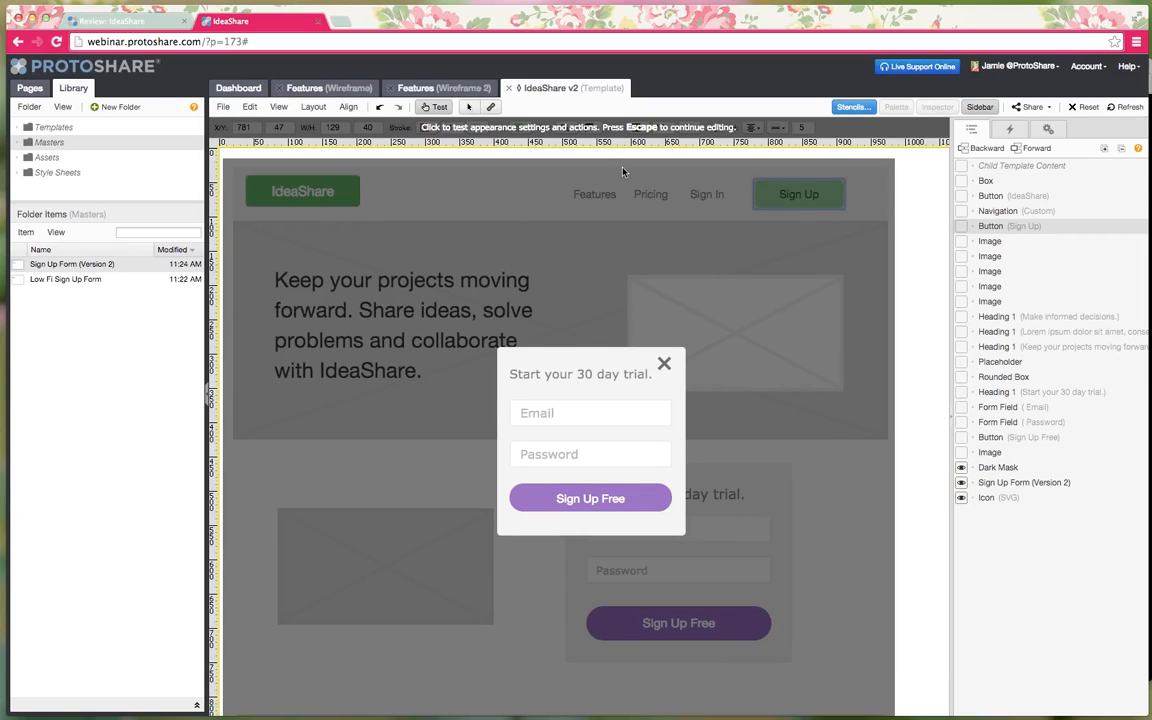
pyautogui.click(439, 110)
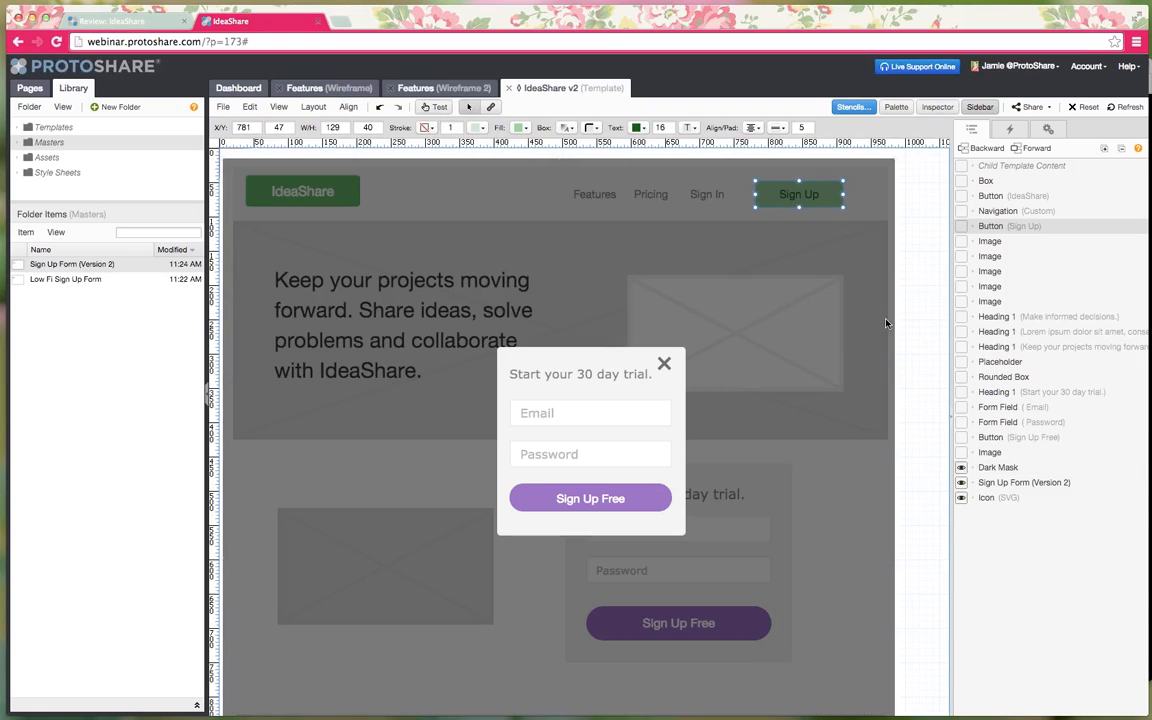
# - Toggle the pop-up and dark mask layer visibility off and on, then show the global states list
pyautogui.click(960, 467)
pyautogui.click(961, 497)
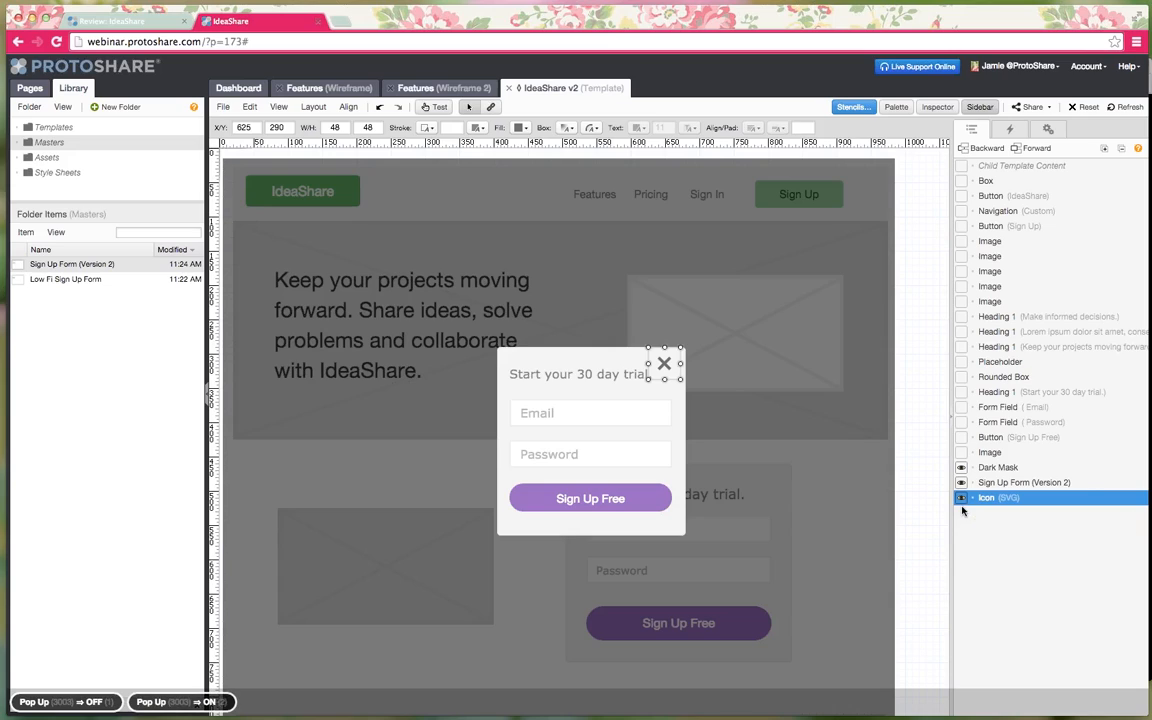
pyautogui.click(962, 499)
pyautogui.click(963, 500)
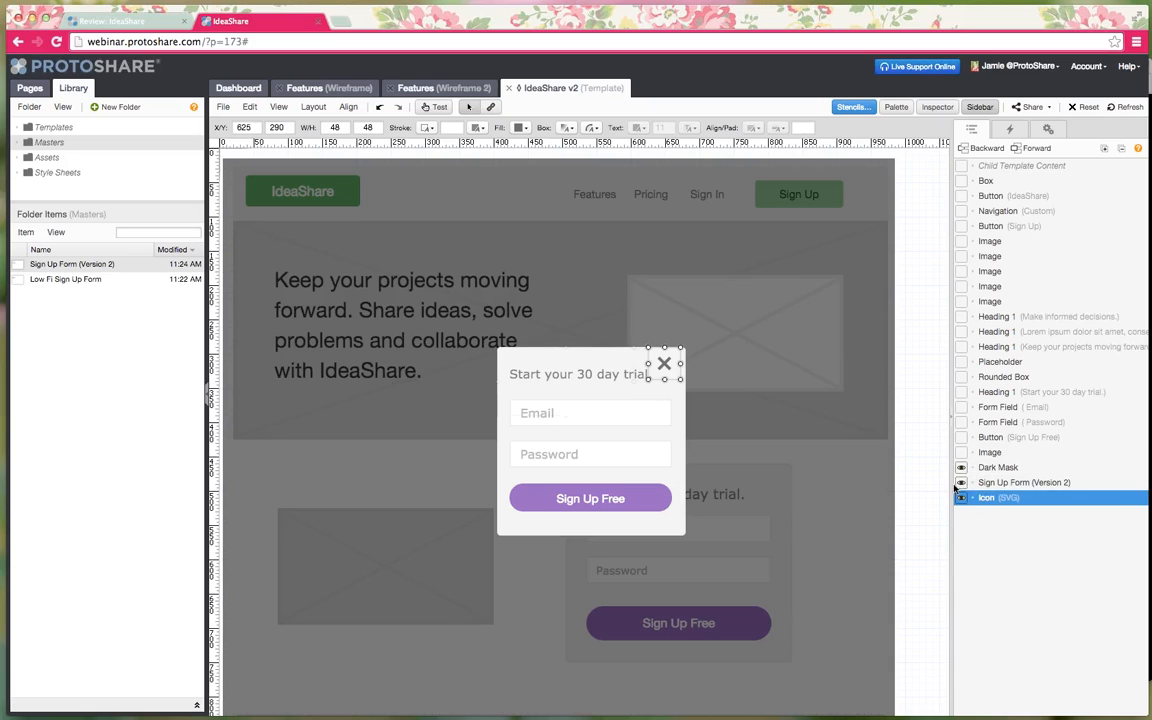
pyautogui.click(963, 470)
pyautogui.click(963, 471)
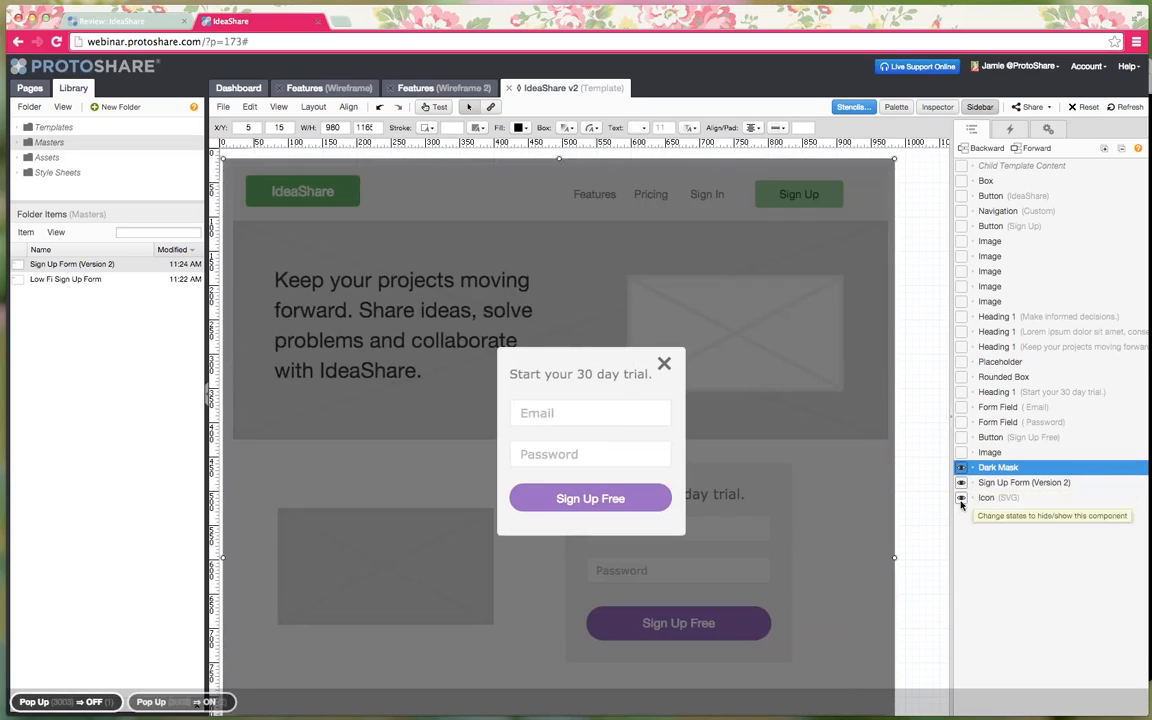
pyautogui.click(962, 470)
pyautogui.click(962, 471)
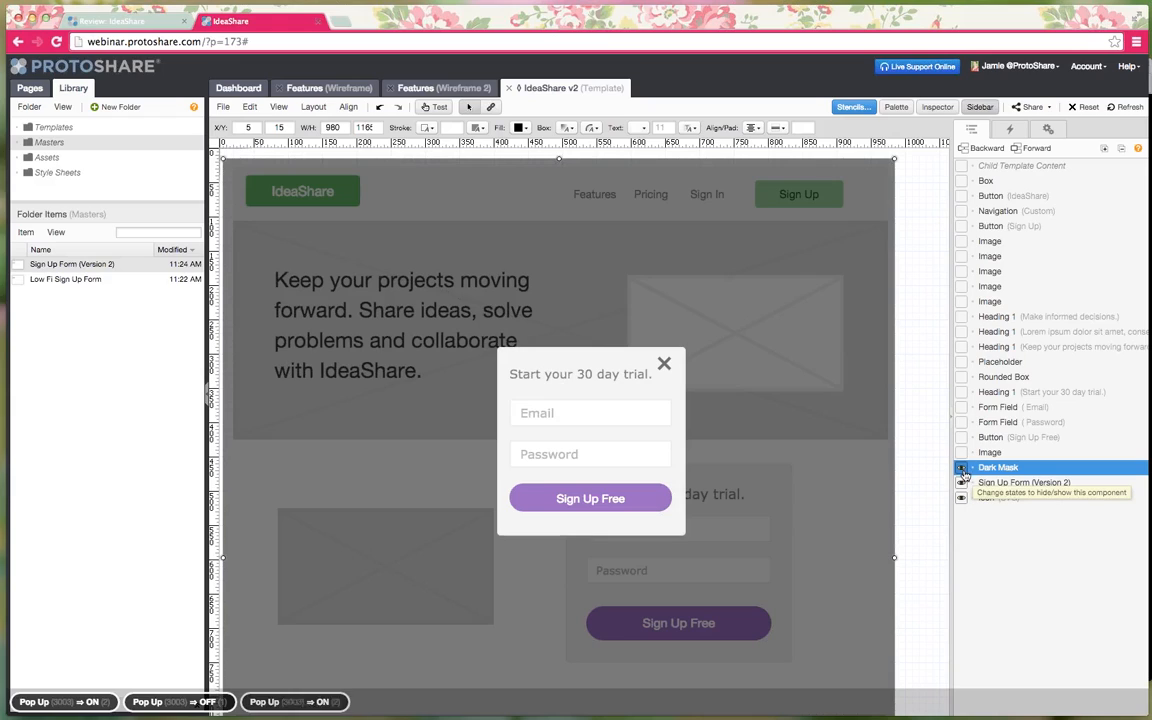
pyautogui.click(963, 471)
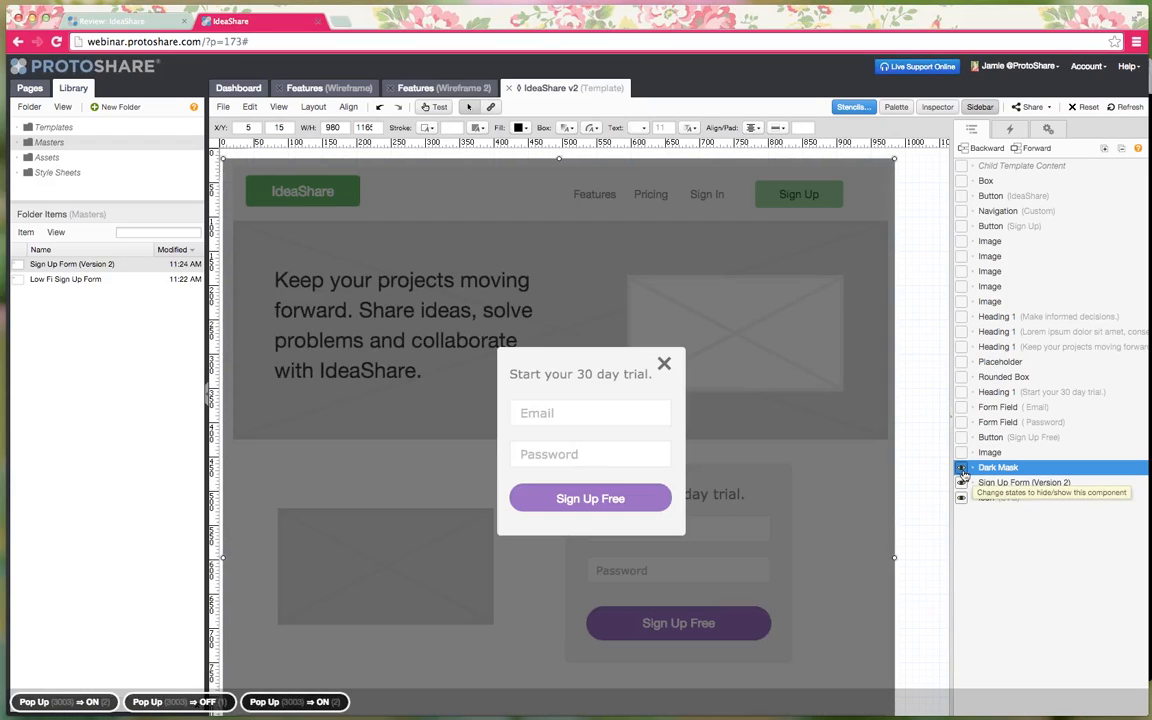
pyautogui.click(1009, 131)
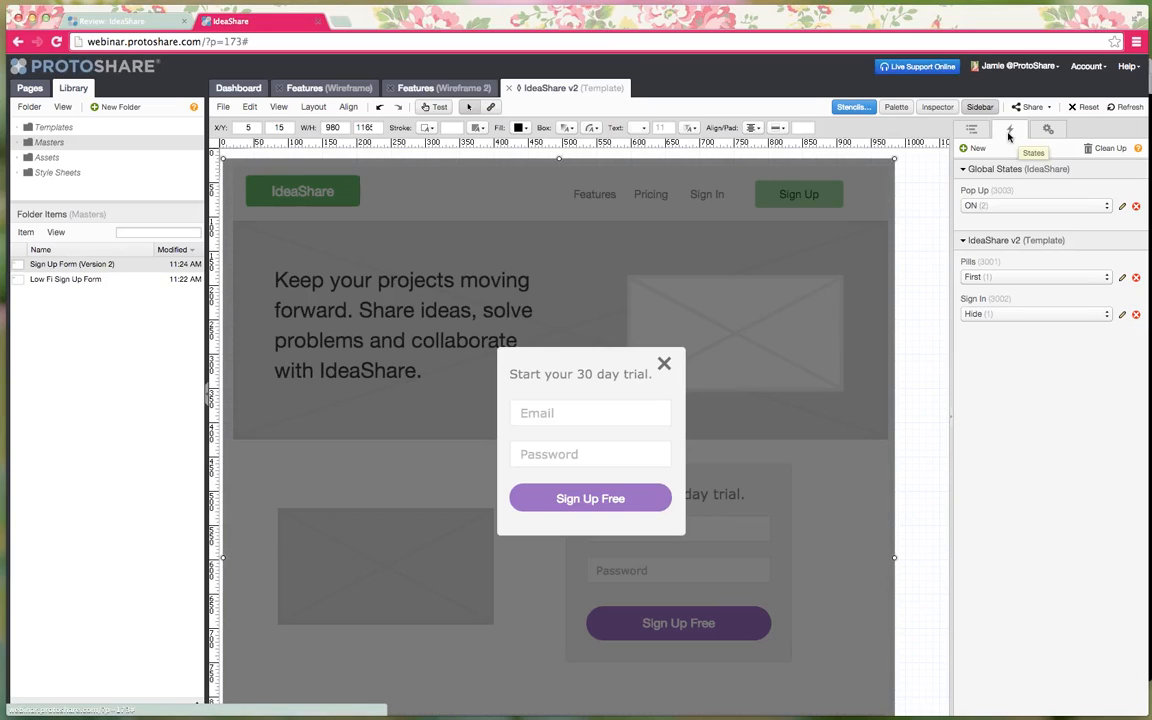
# - Switch the Pop Up state between OFF and ON twice, leaving it ON, and open the Inspector
pyautogui.click(1021, 207)
pyautogui.click(1021, 189)
pyautogui.click(1016, 207)
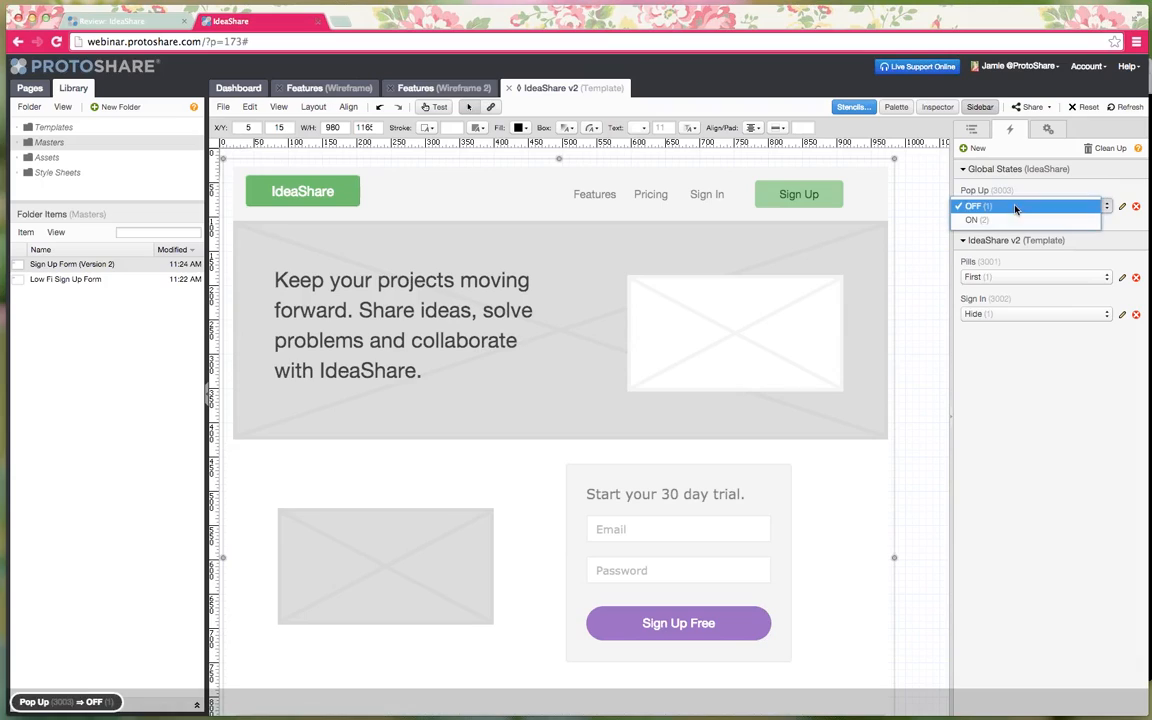
pyautogui.click(1018, 222)
pyautogui.click(1008, 207)
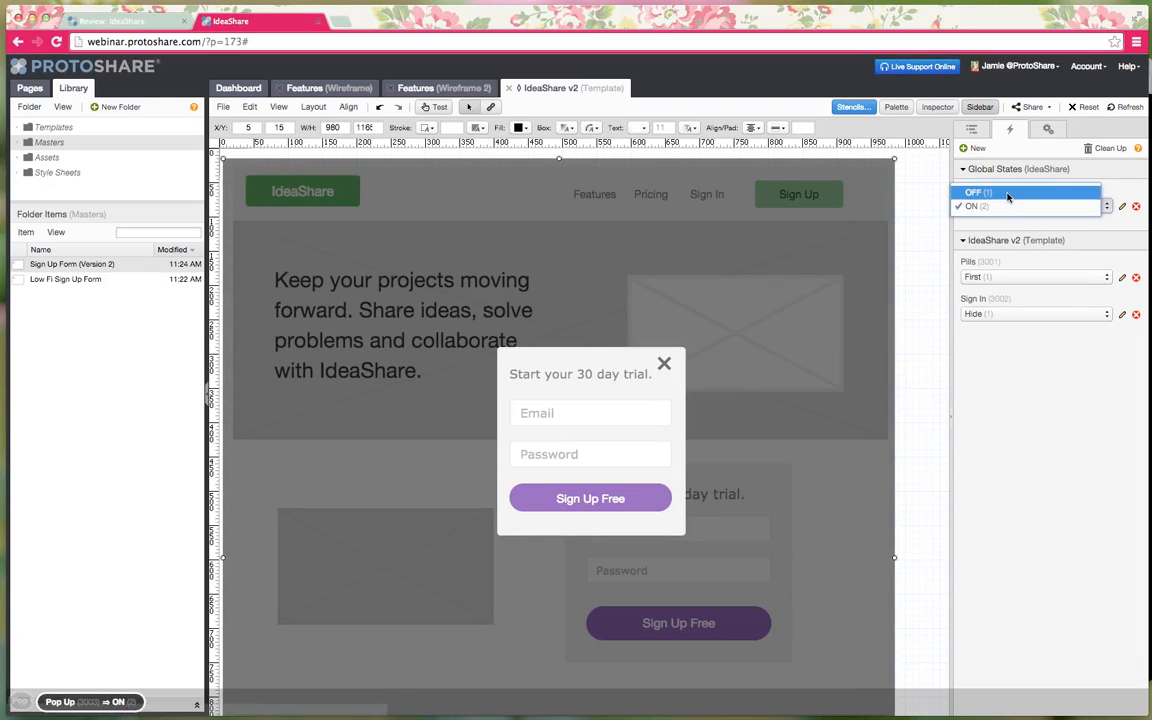
pyautogui.click(1008, 190)
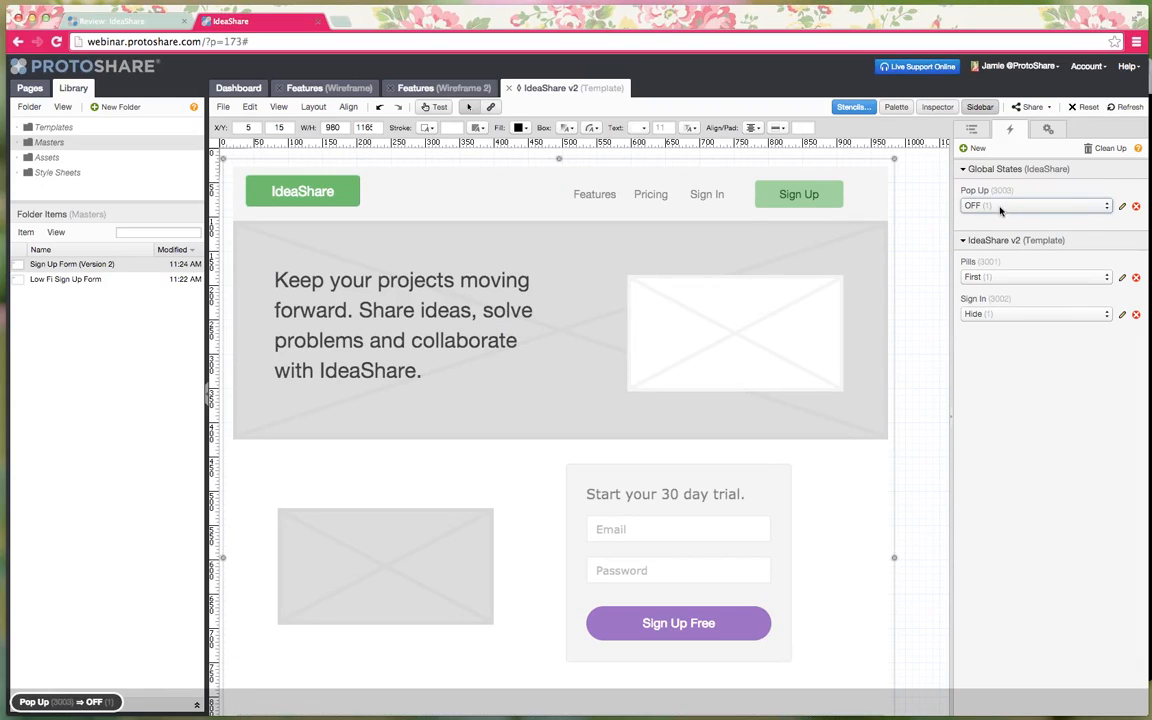
pyautogui.click(1000, 207)
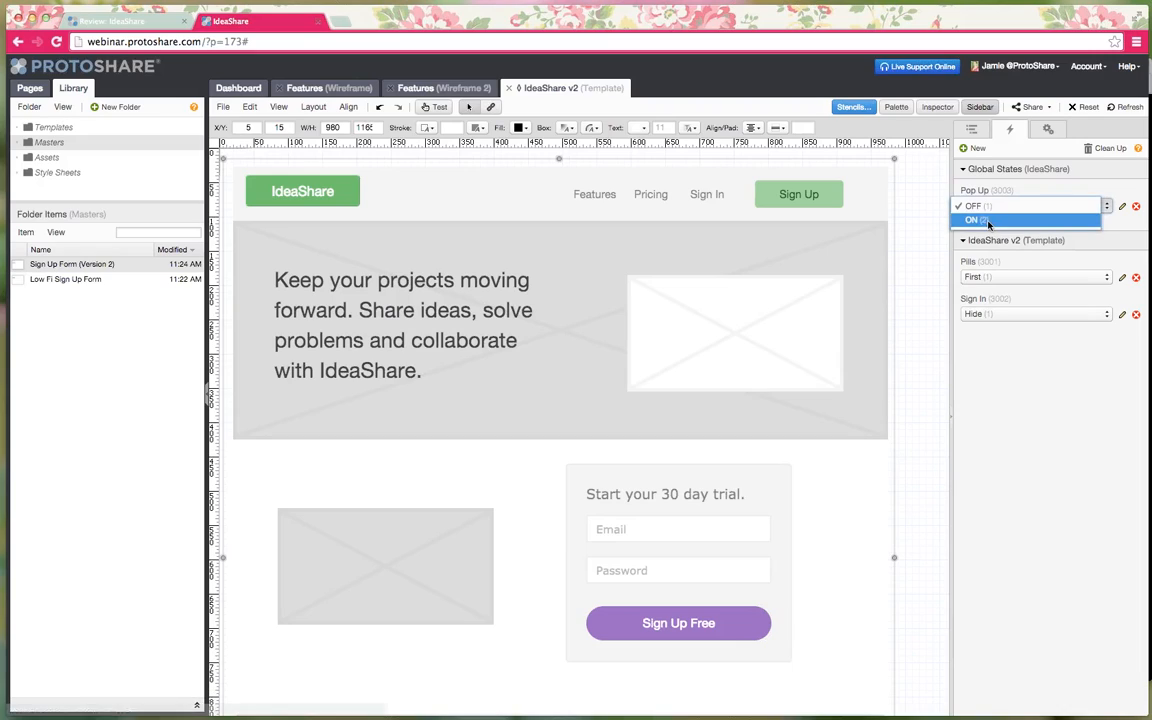
pyautogui.click(988, 222)
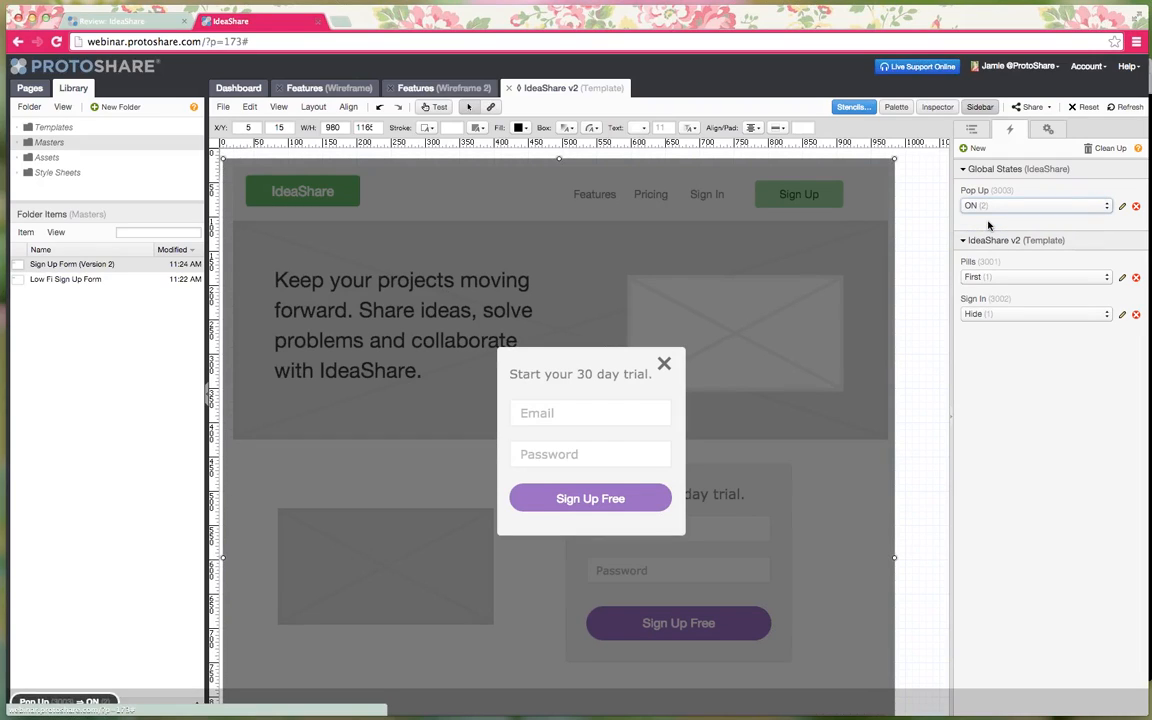
pyautogui.click(935, 108)
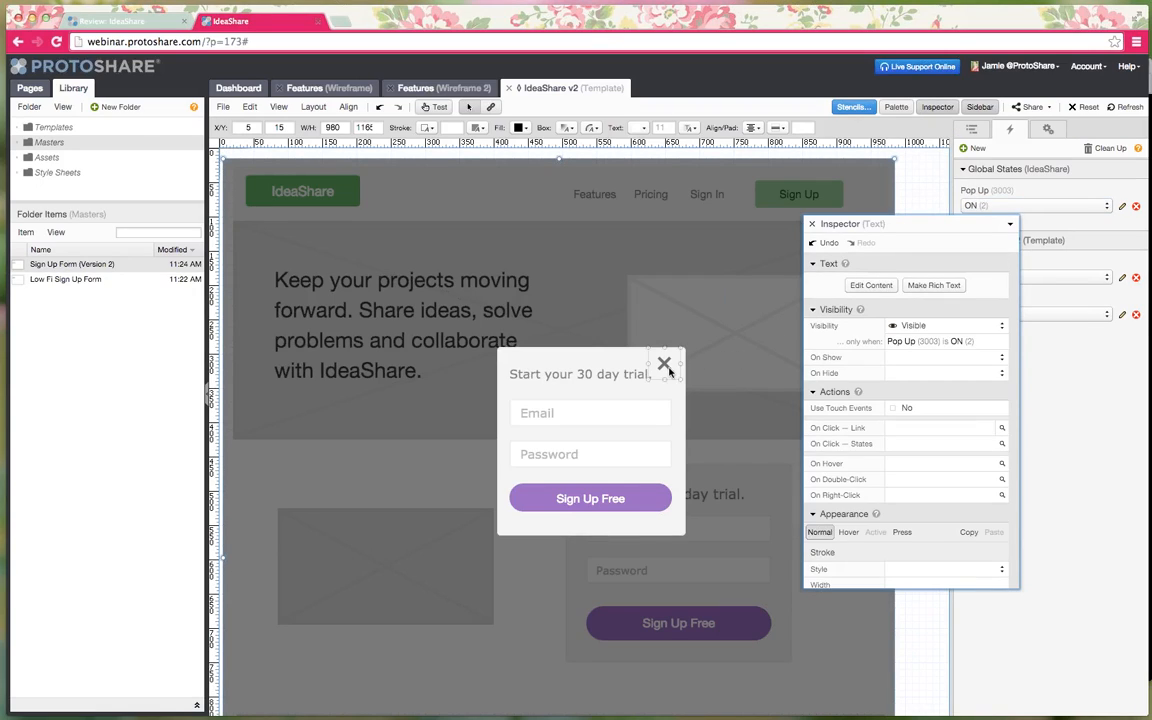
# - Give the X close icon an On Click – States action setting Pop Up (3003) to OFF
pyautogui.click(664, 364)
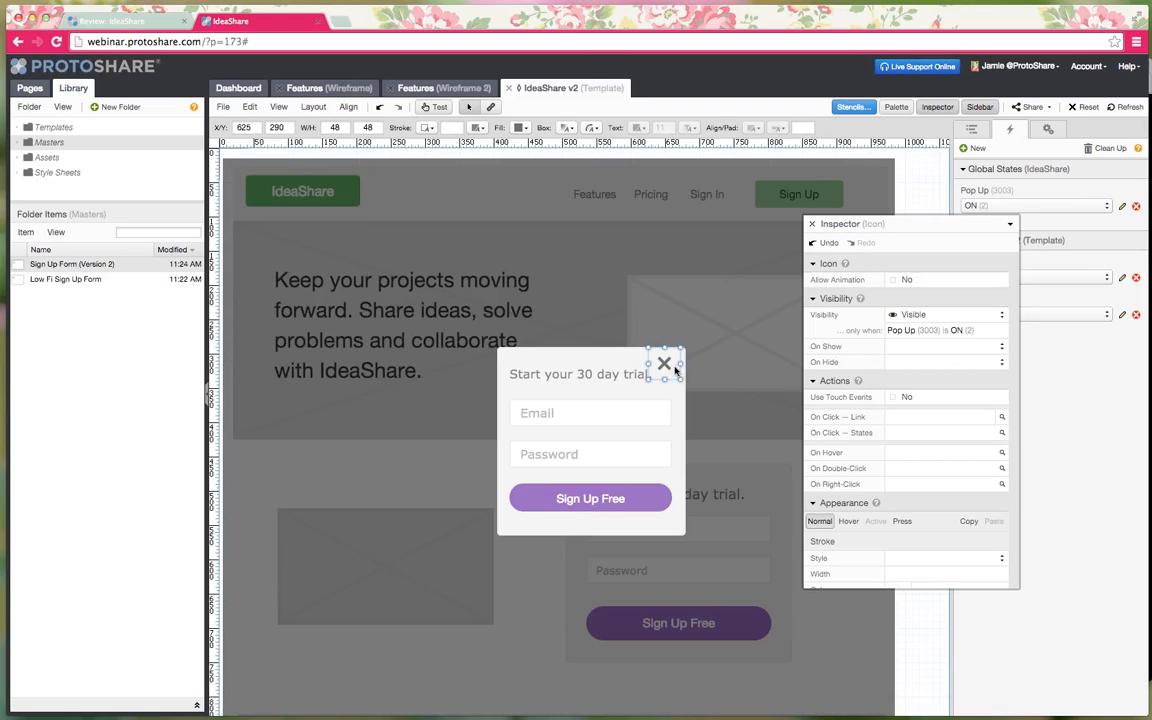
pyautogui.click(910, 434)
pyautogui.click(573, 378)
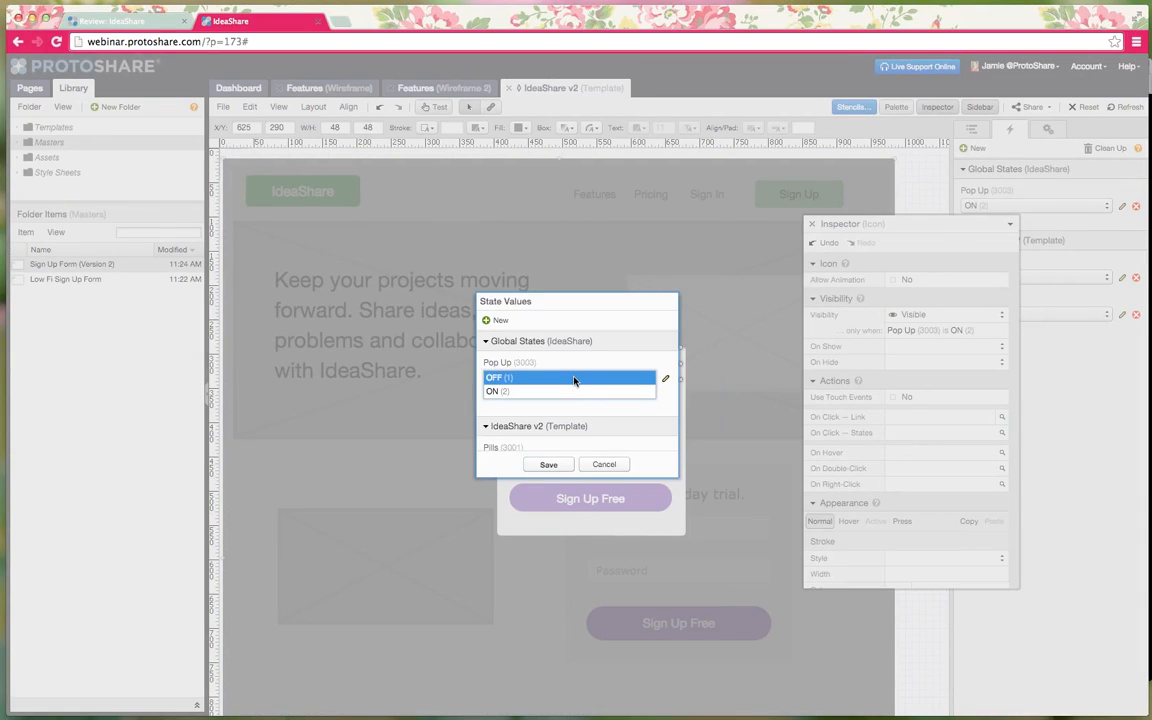
pyautogui.click(549, 464)
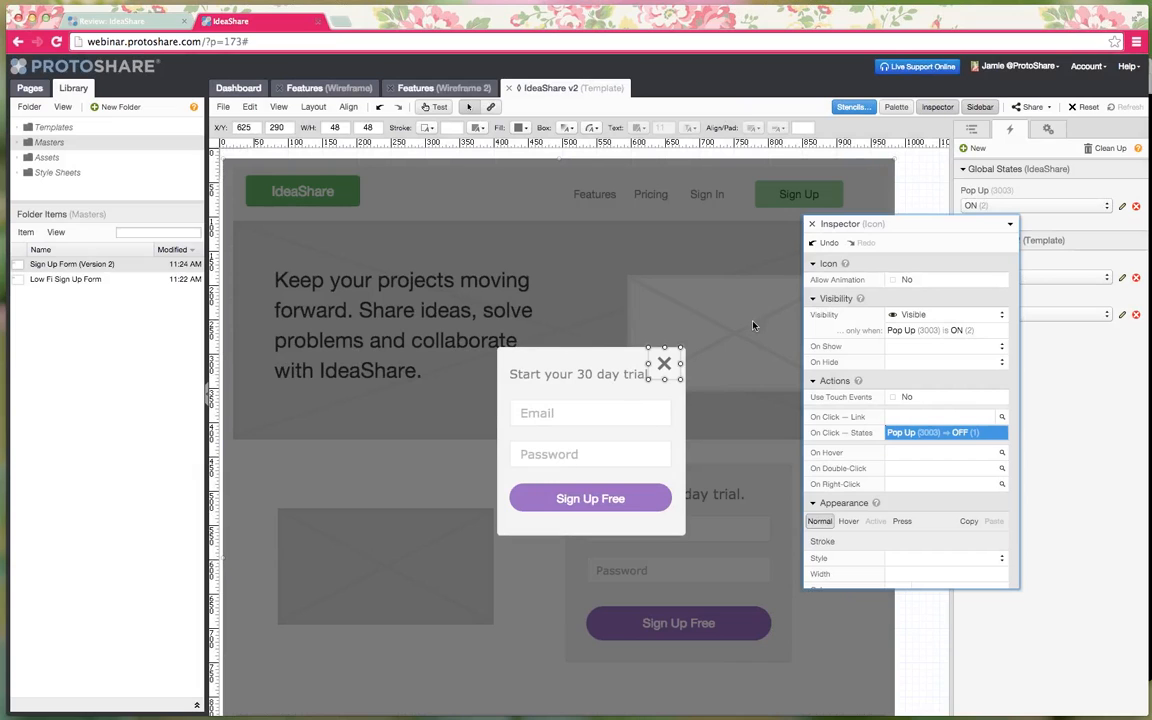
pyautogui.click(812, 224)
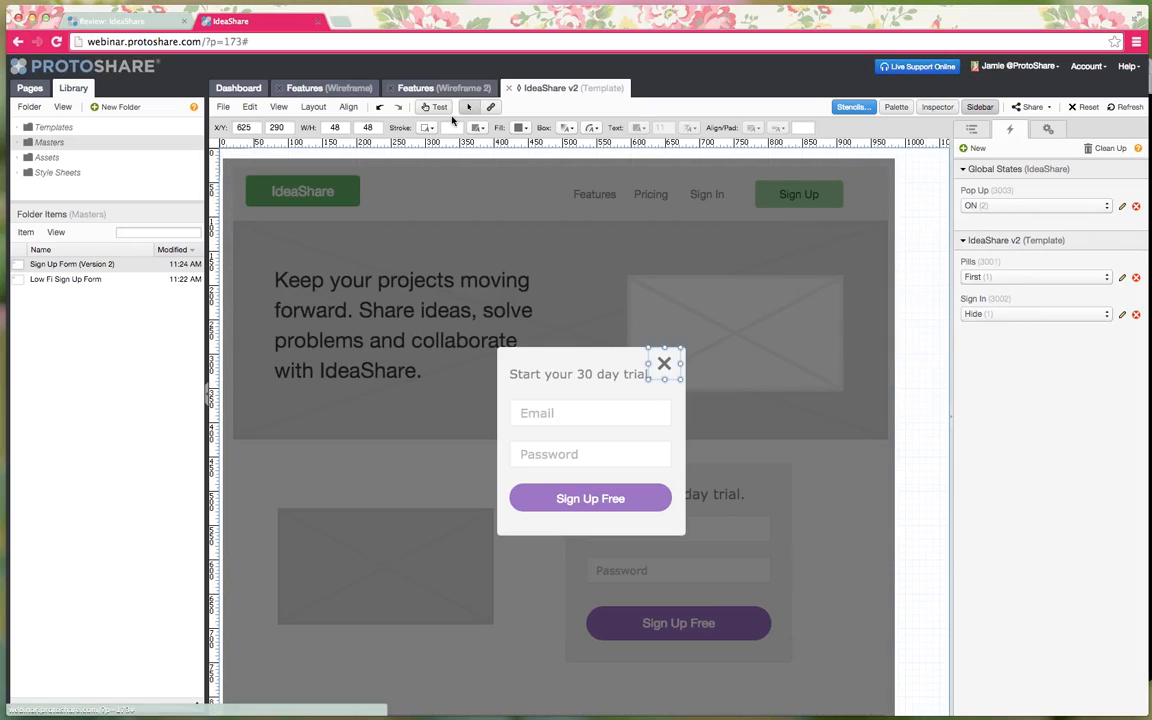
# - Test that Sign Up opens the trial pop-up and its X closes it, leaving Pop Up OFF
pyautogui.click(437, 107)
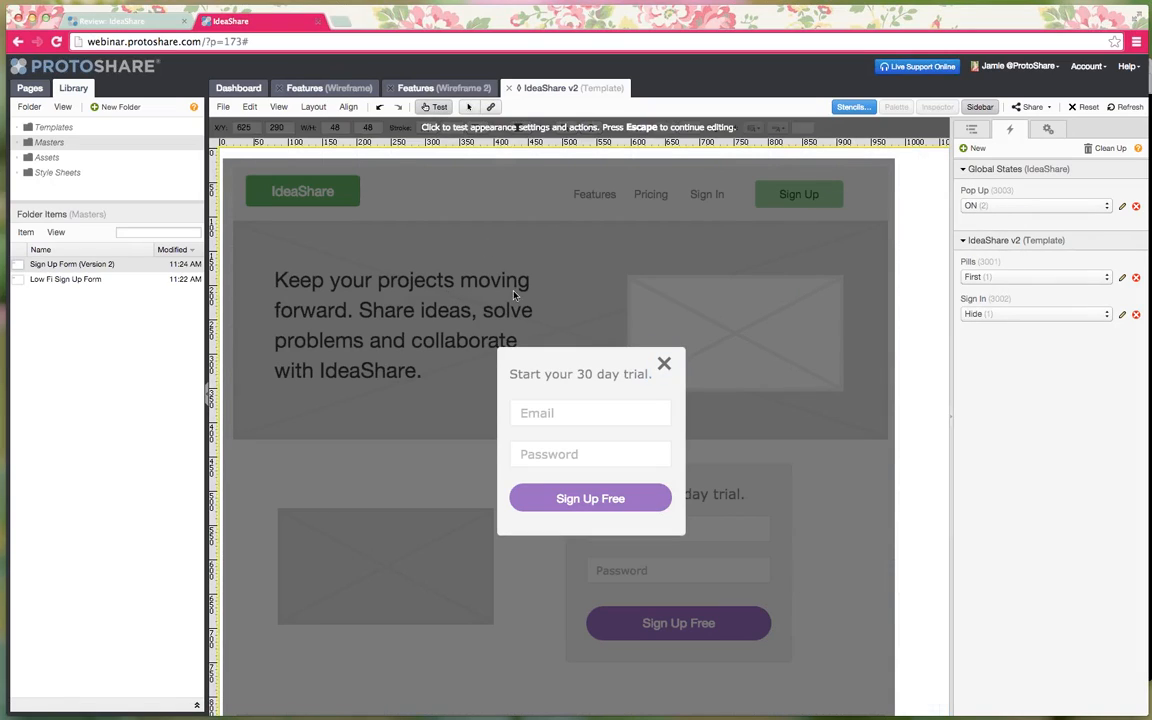
pyautogui.click(663, 368)
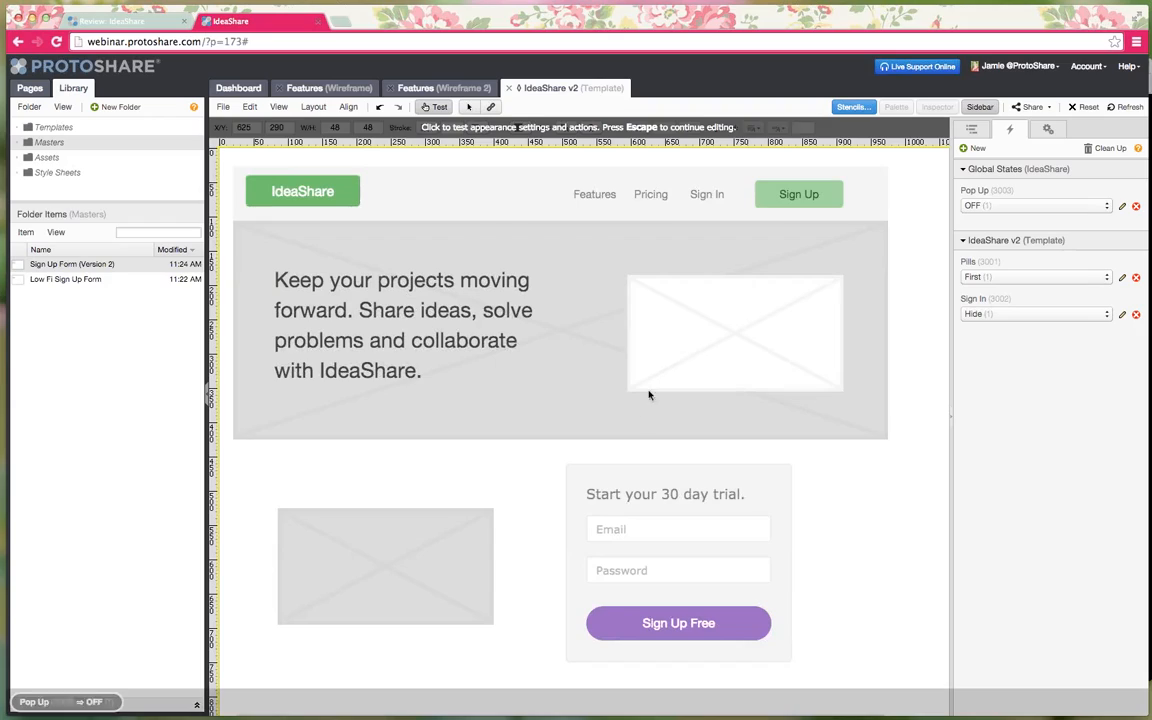
pyautogui.click(785, 204)
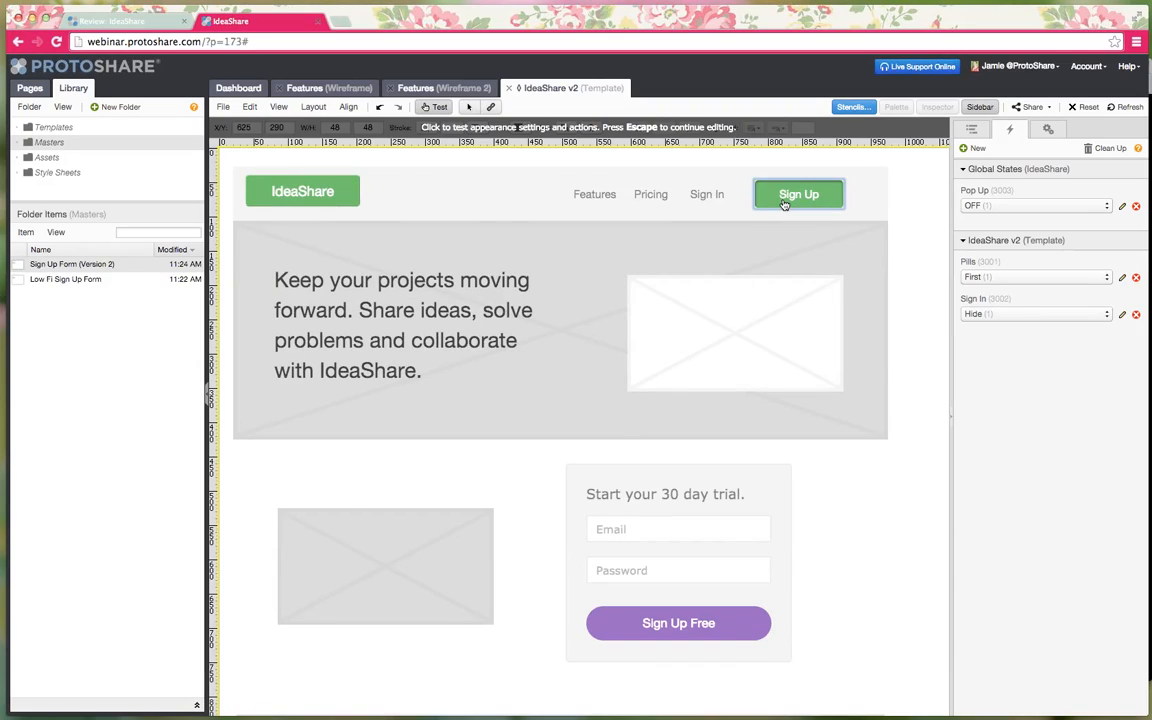
pyautogui.click(785, 204)
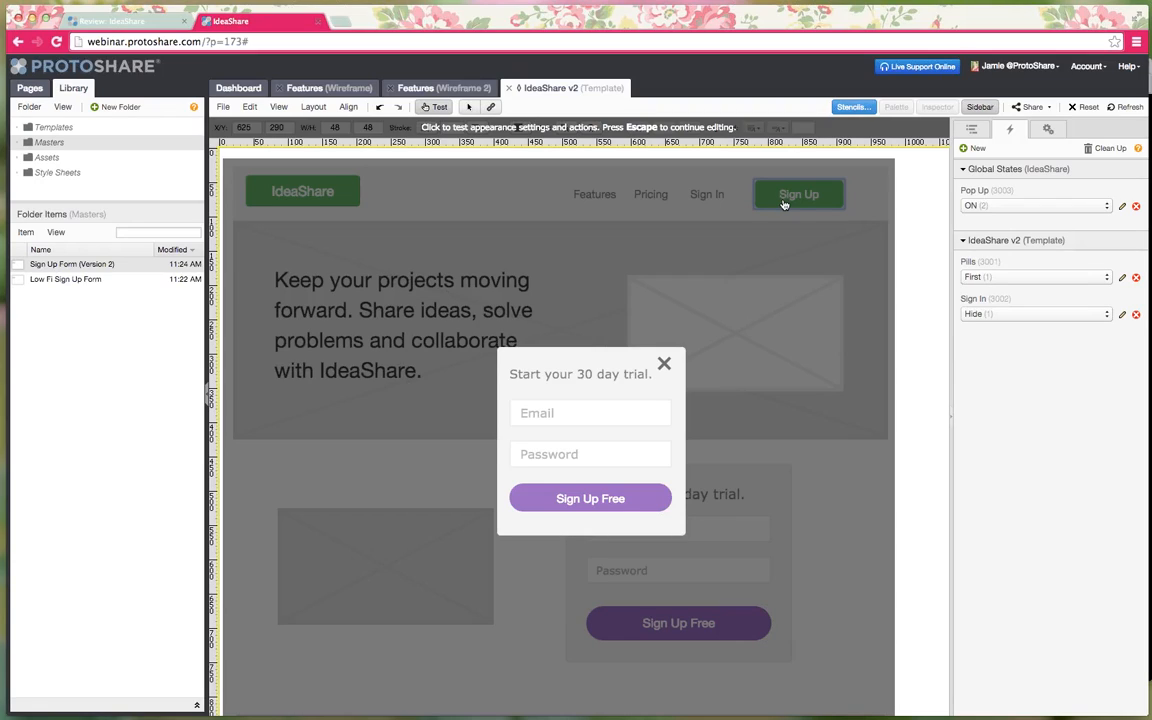
pyautogui.click(665, 365)
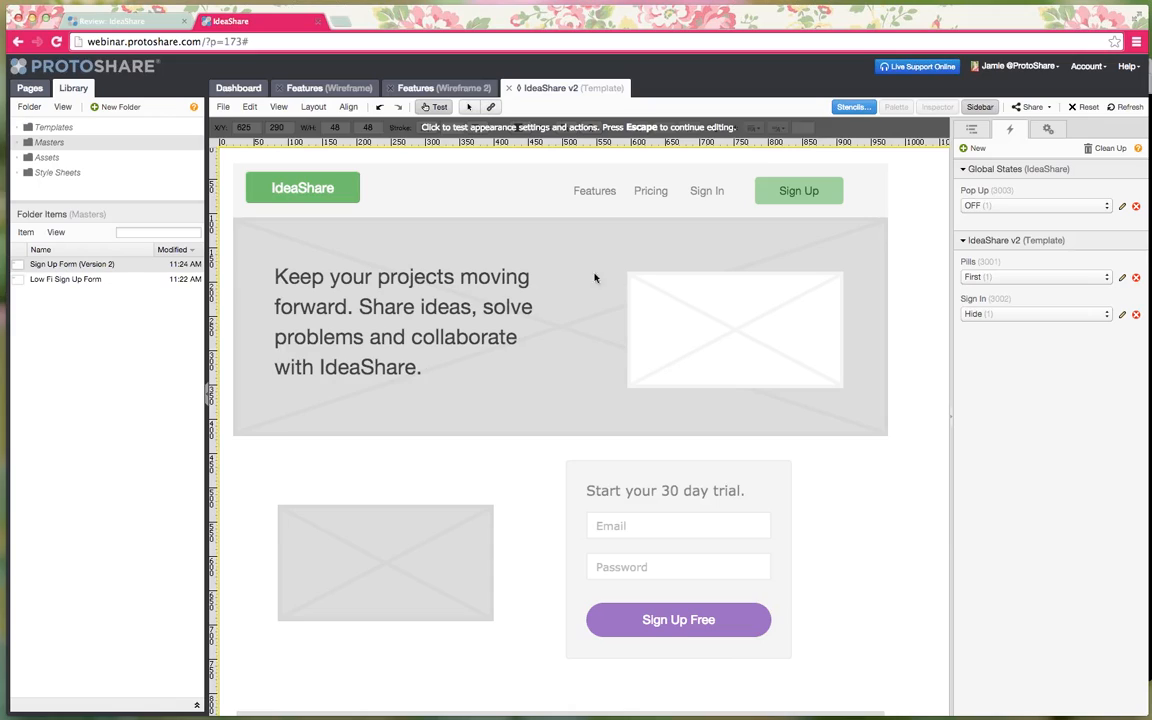
pyautogui.click(436, 107)
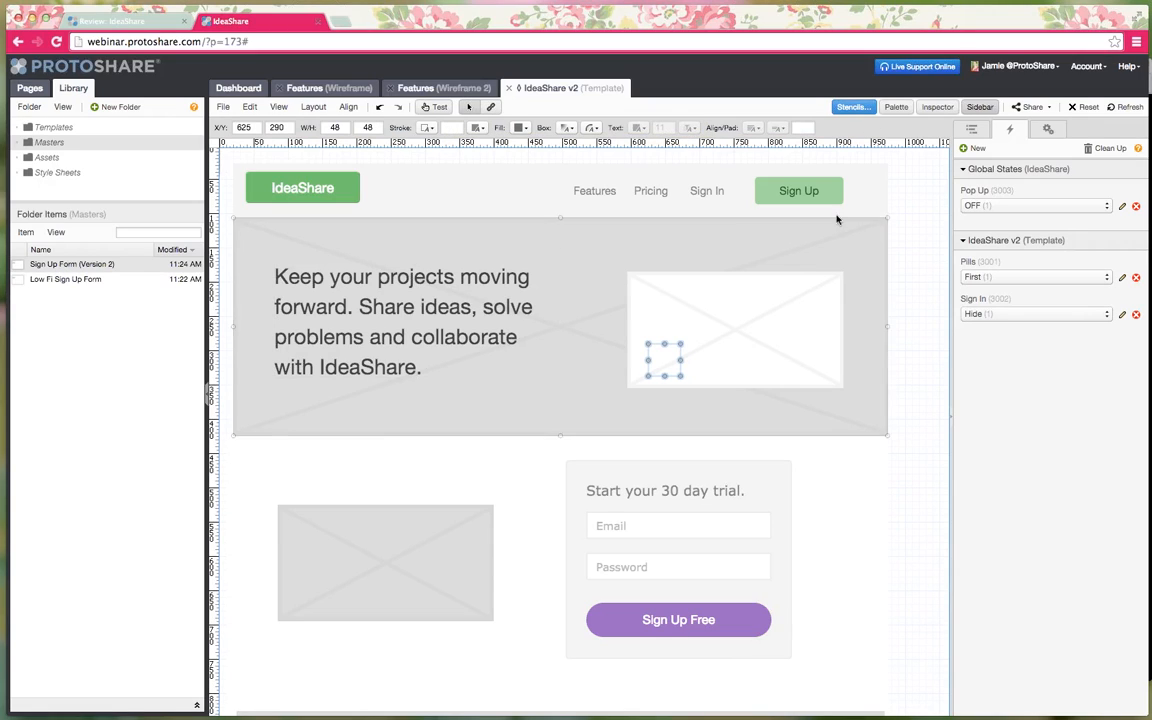
pyautogui.click(1032, 107)
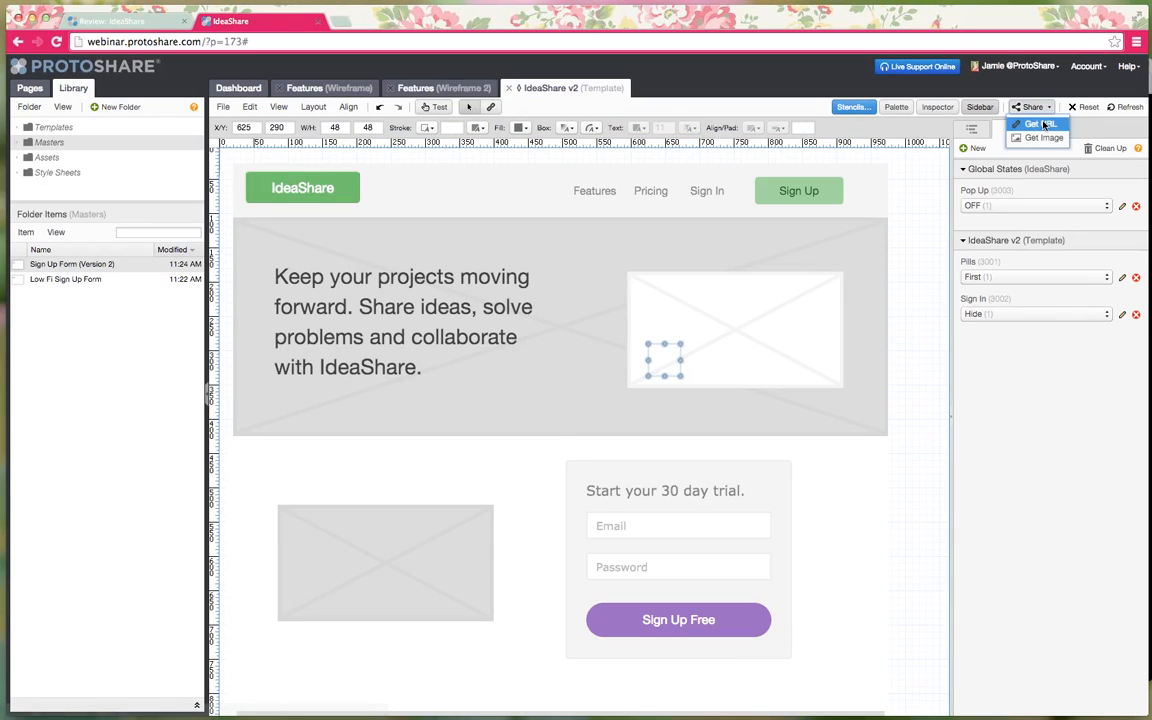
# - Open Features (Wireframe 2) in review mode and bring up its sign-up pop-up
pyautogui.click(410, 89)
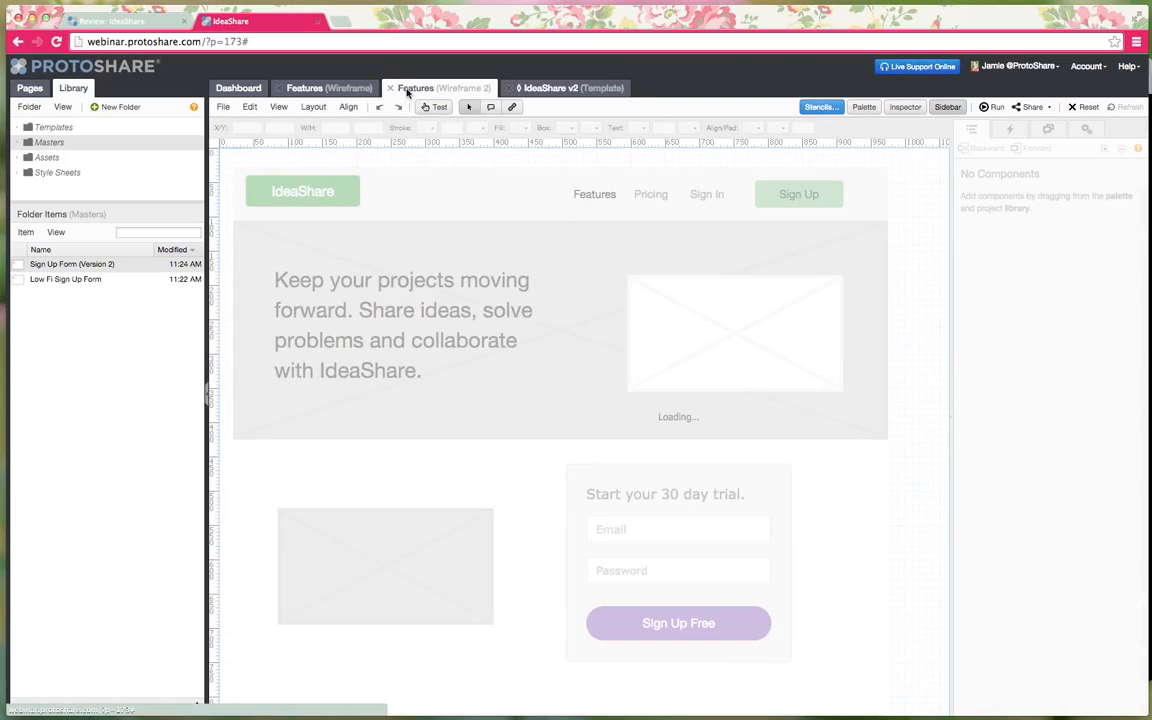
pyautogui.click(1032, 107)
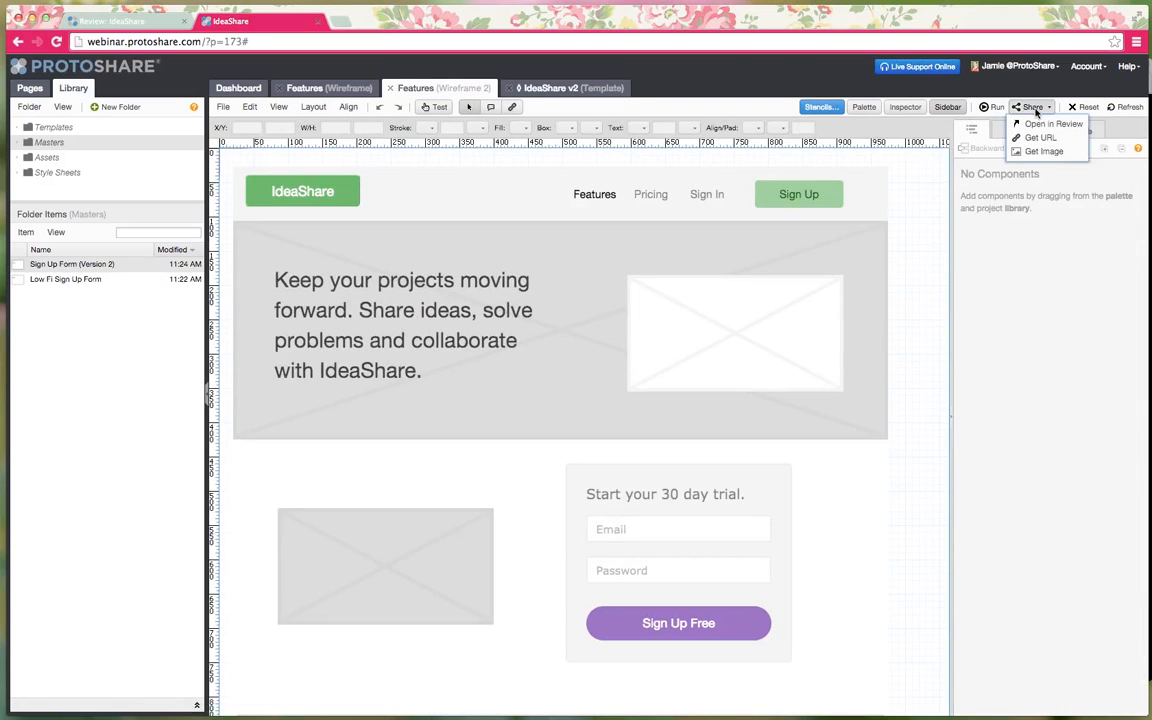
pyautogui.click(1040, 126)
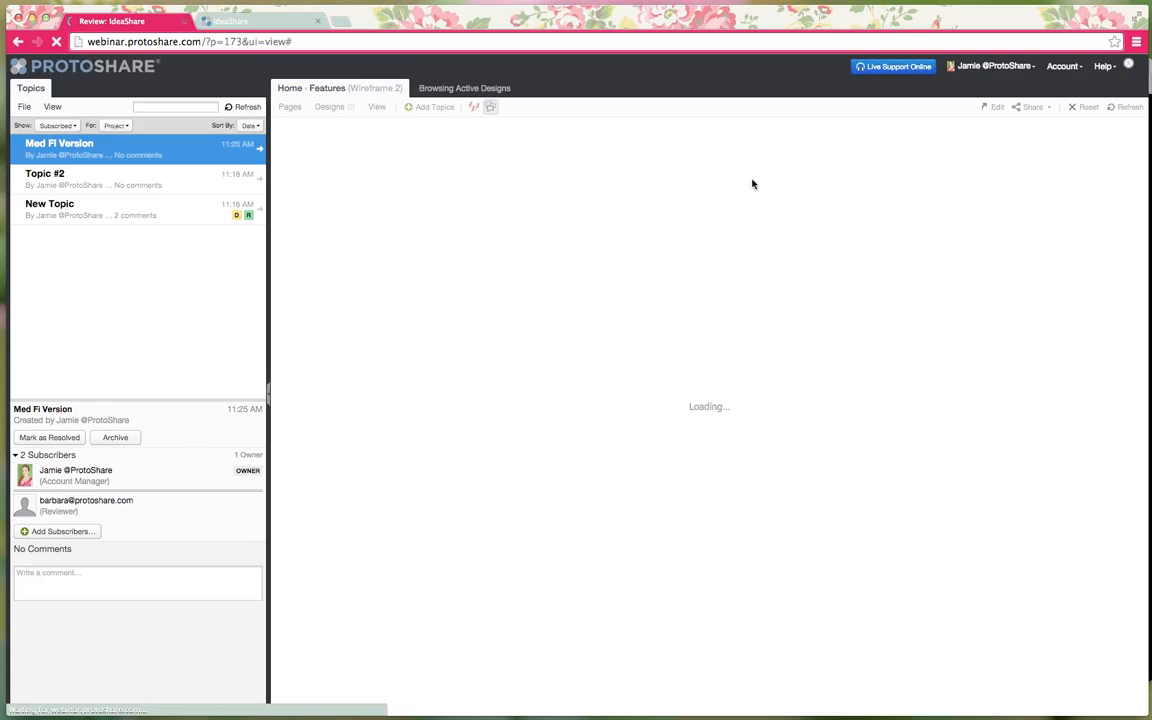
pyautogui.click(425, 107)
pyautogui.click(410, 107)
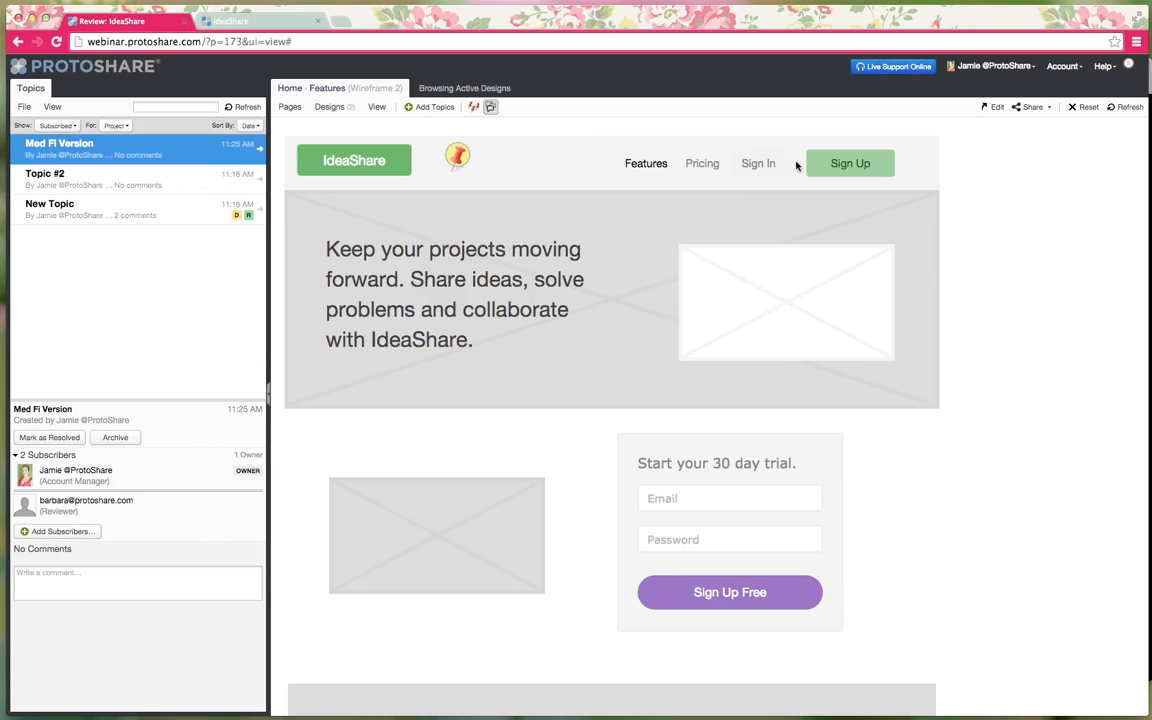
pyautogui.click(848, 164)
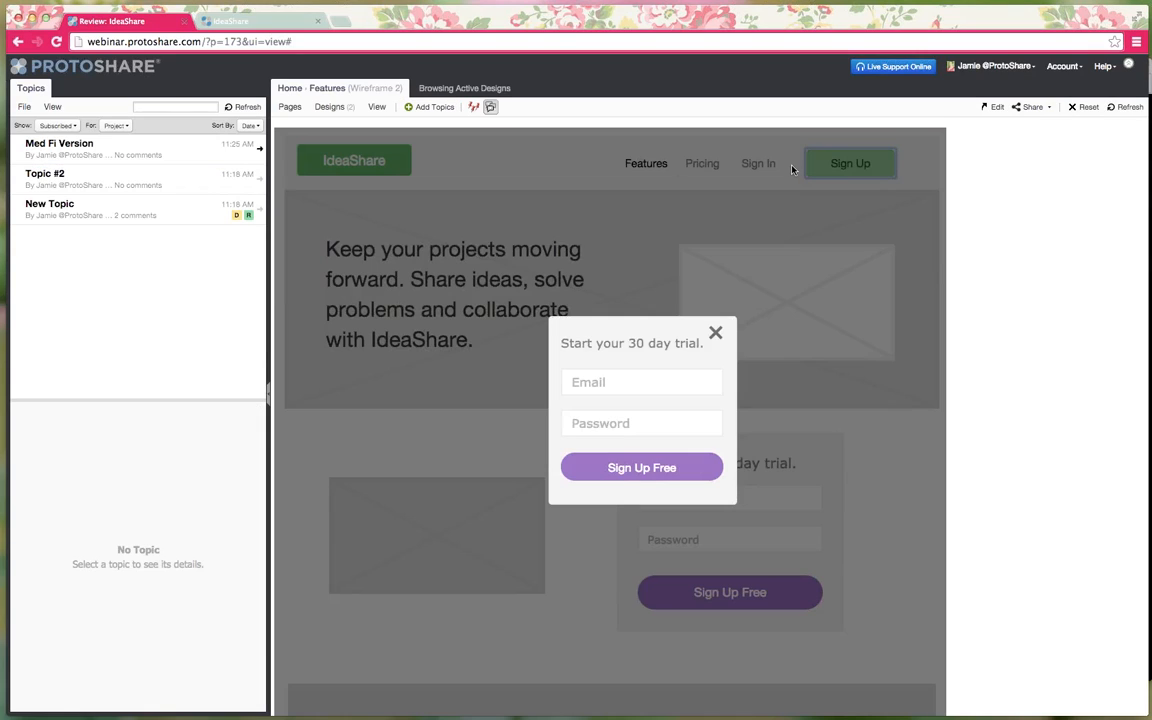
# - Pin a review topic titled 'Pop Up Interaction is here!' on the sign-up pop-up
pyautogui.click(430, 107)
pyautogui.click(579, 331)
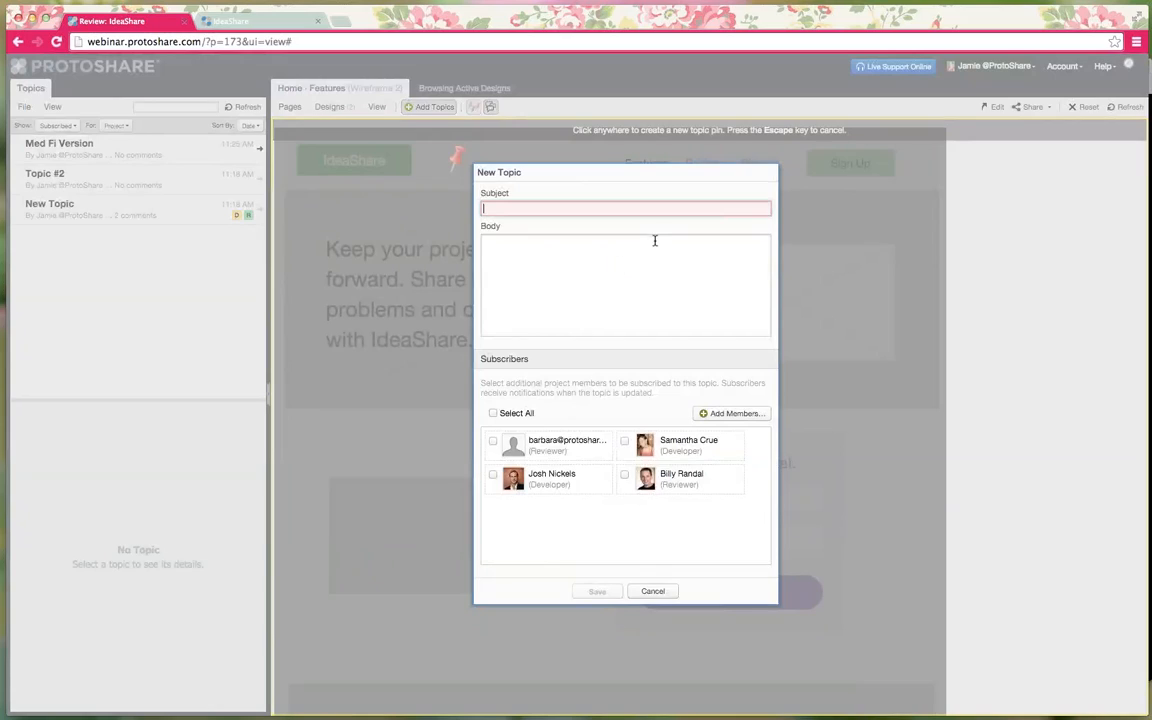
pyautogui.write('Pop Up Interaction')
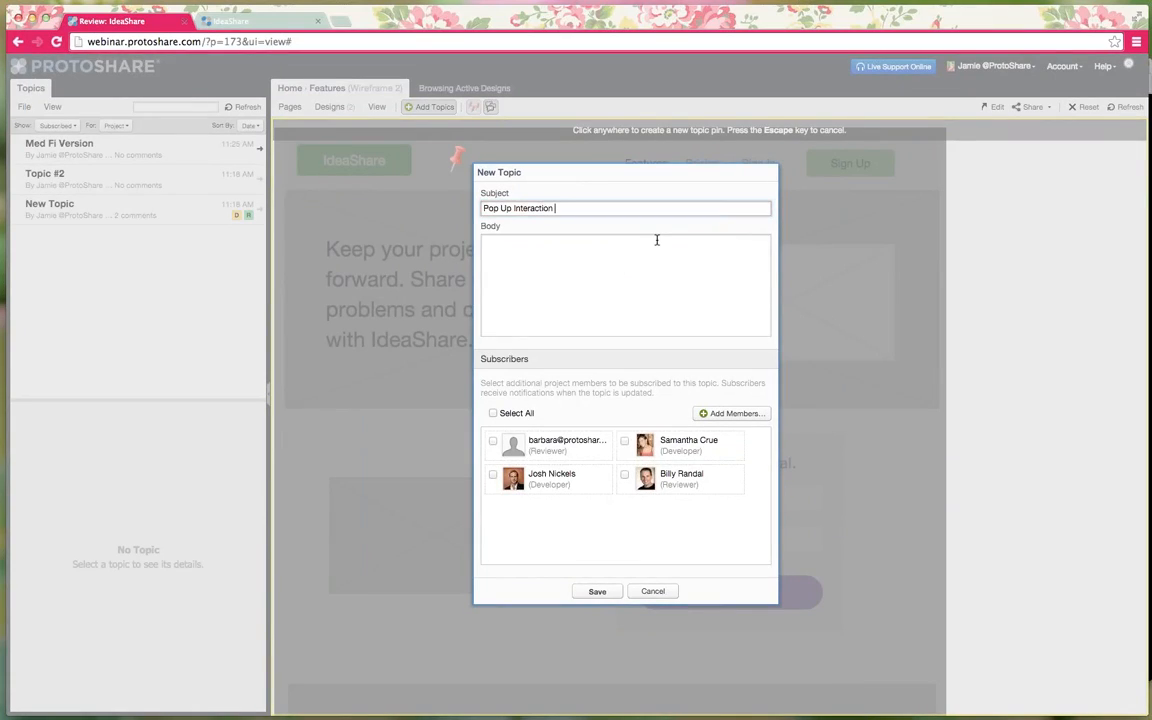
pyautogui.write(' is here!')
pyautogui.click(598, 590)
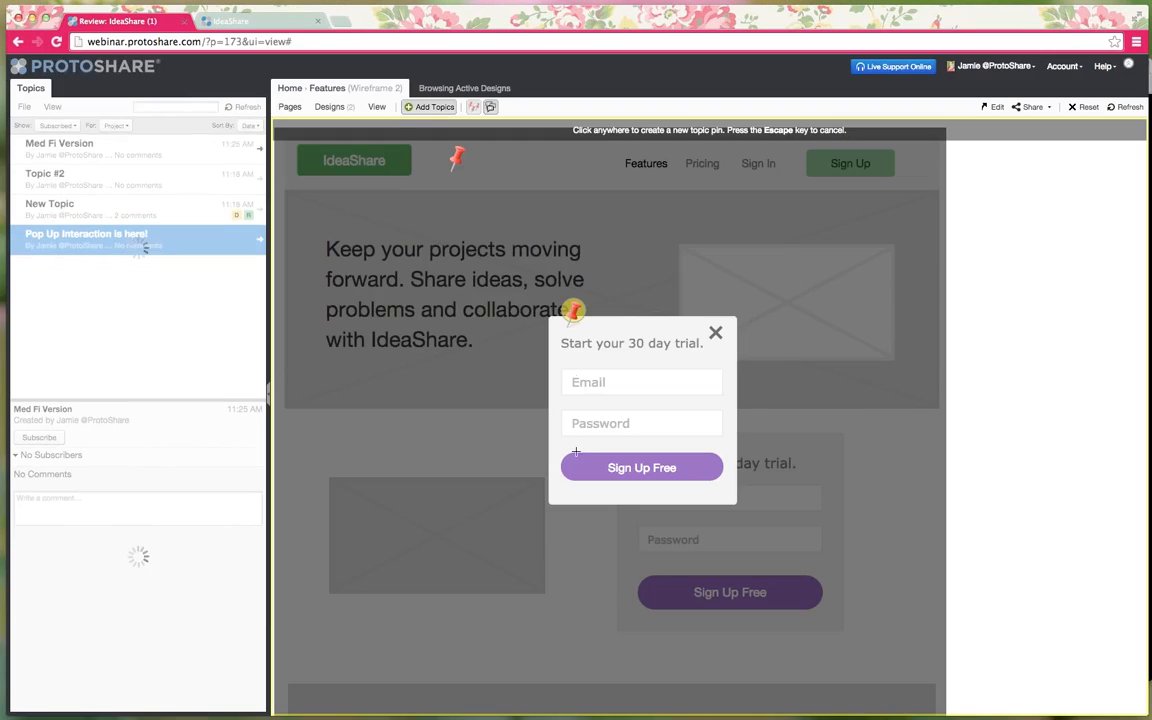
pyautogui.click(435, 107)
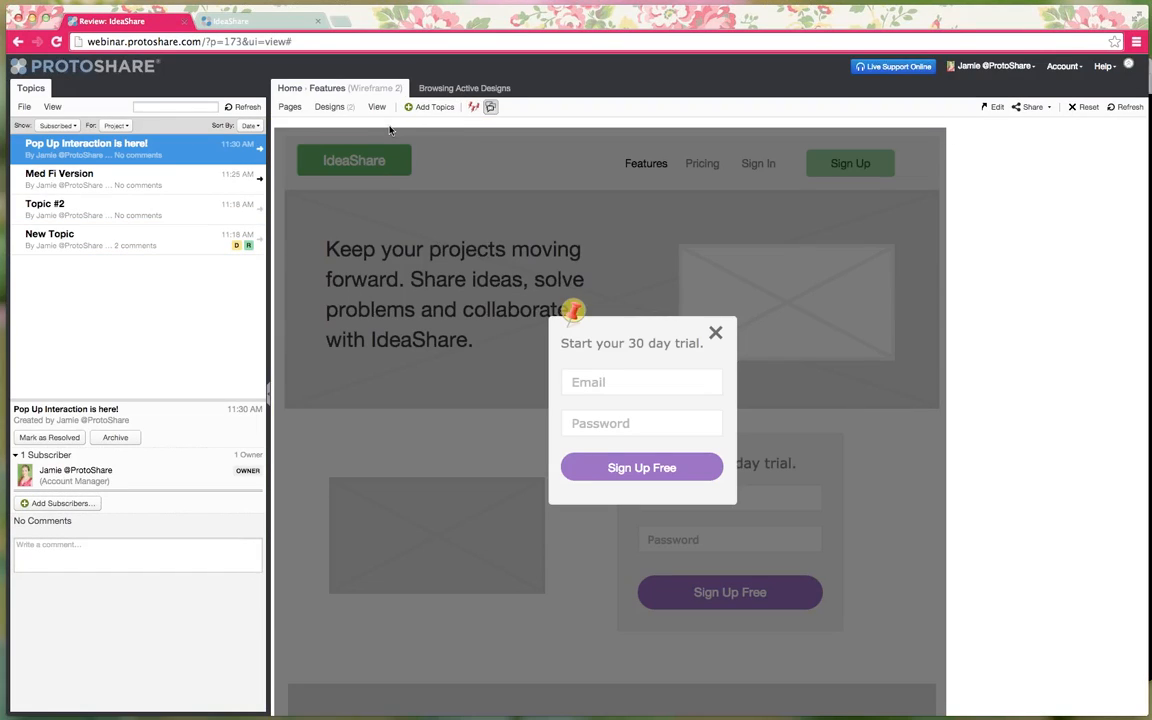
# - Compare the Med Fi Version and pop-up topics, then return to editing the design
pyautogui.click(80, 175)
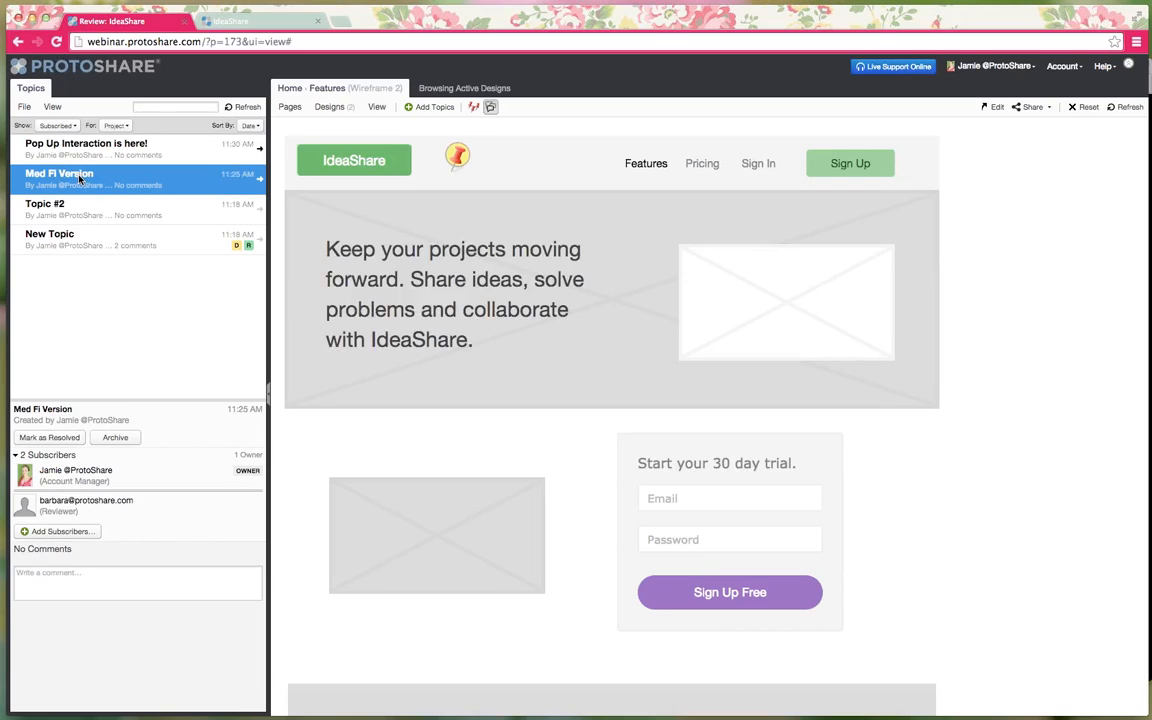
pyautogui.click(100, 152)
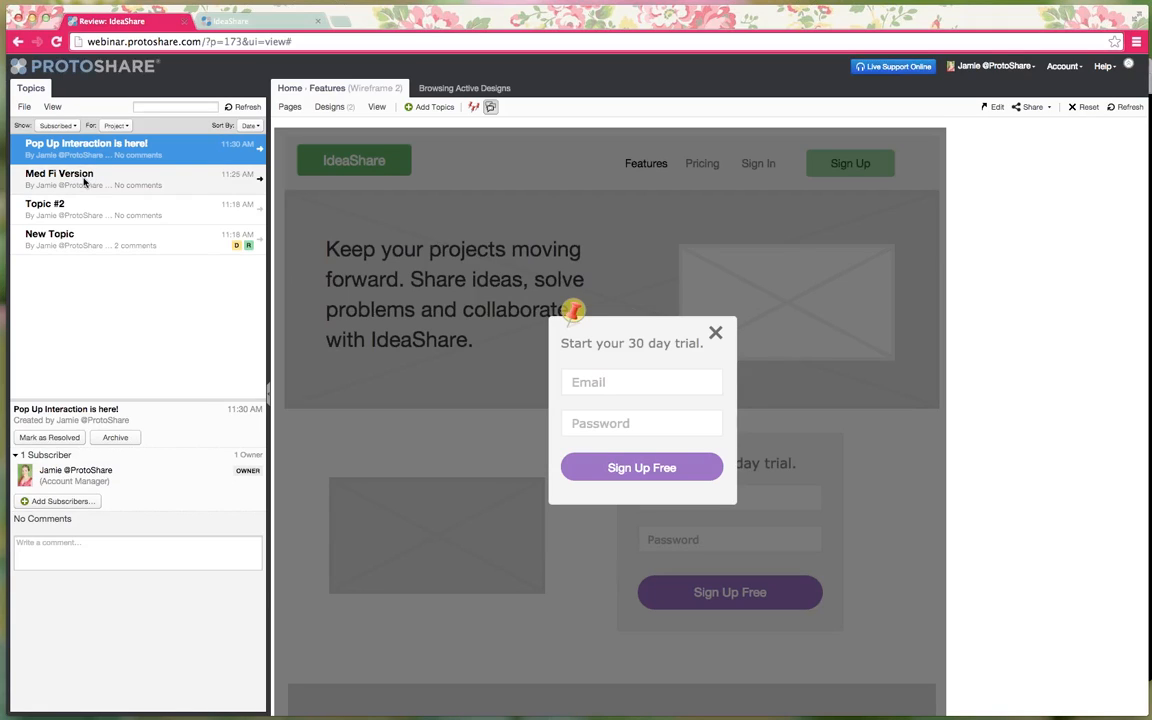
pyautogui.click(85, 180)
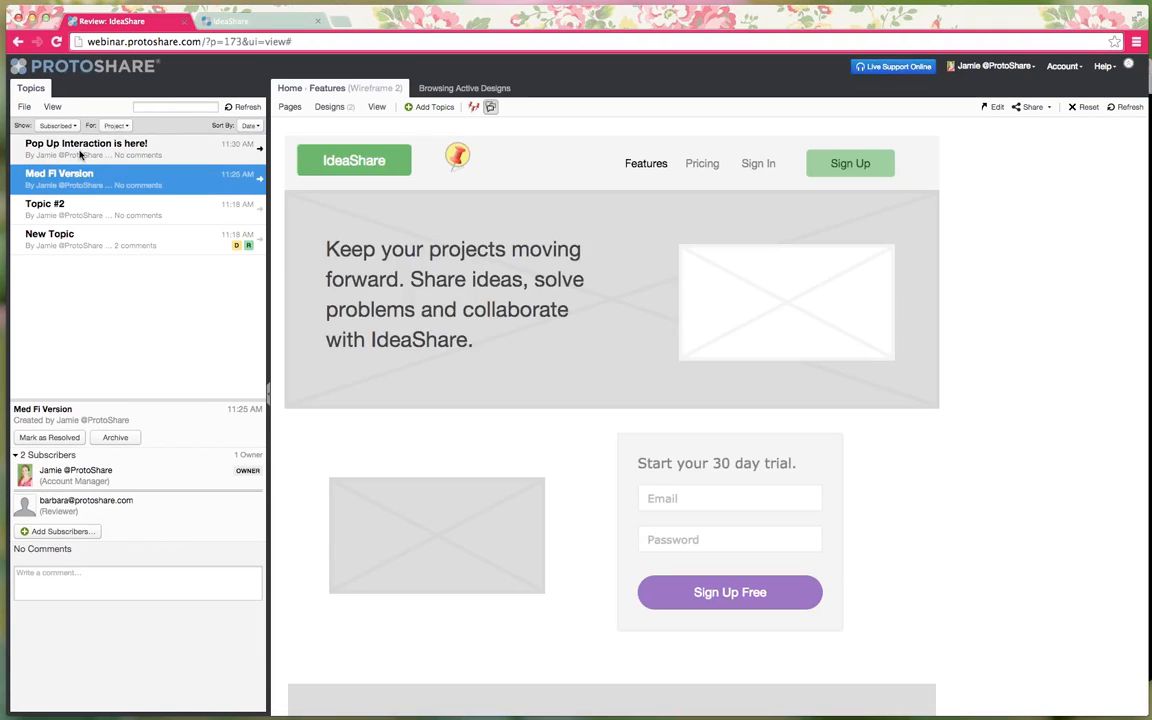
pyautogui.click(77, 153)
pyautogui.click(78, 178)
pyautogui.click(80, 160)
pyautogui.click(82, 176)
pyautogui.click(82, 157)
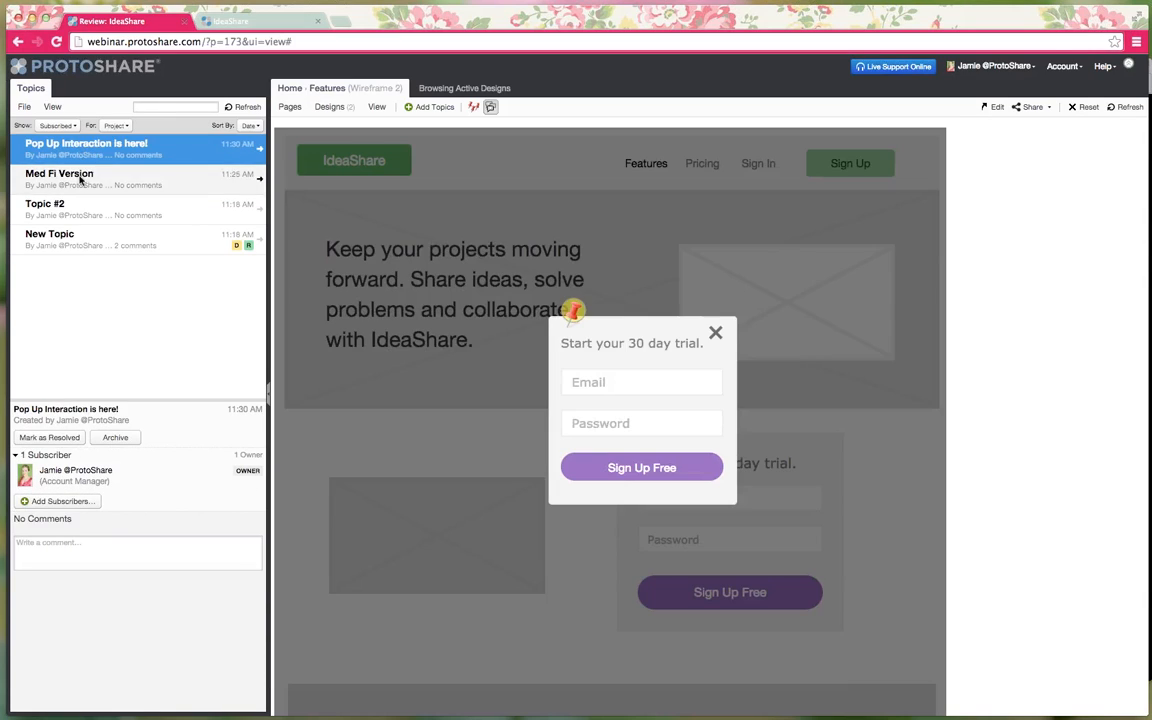
pyautogui.click(83, 177)
pyautogui.click(82, 157)
pyautogui.click(82, 176)
pyautogui.click(84, 155)
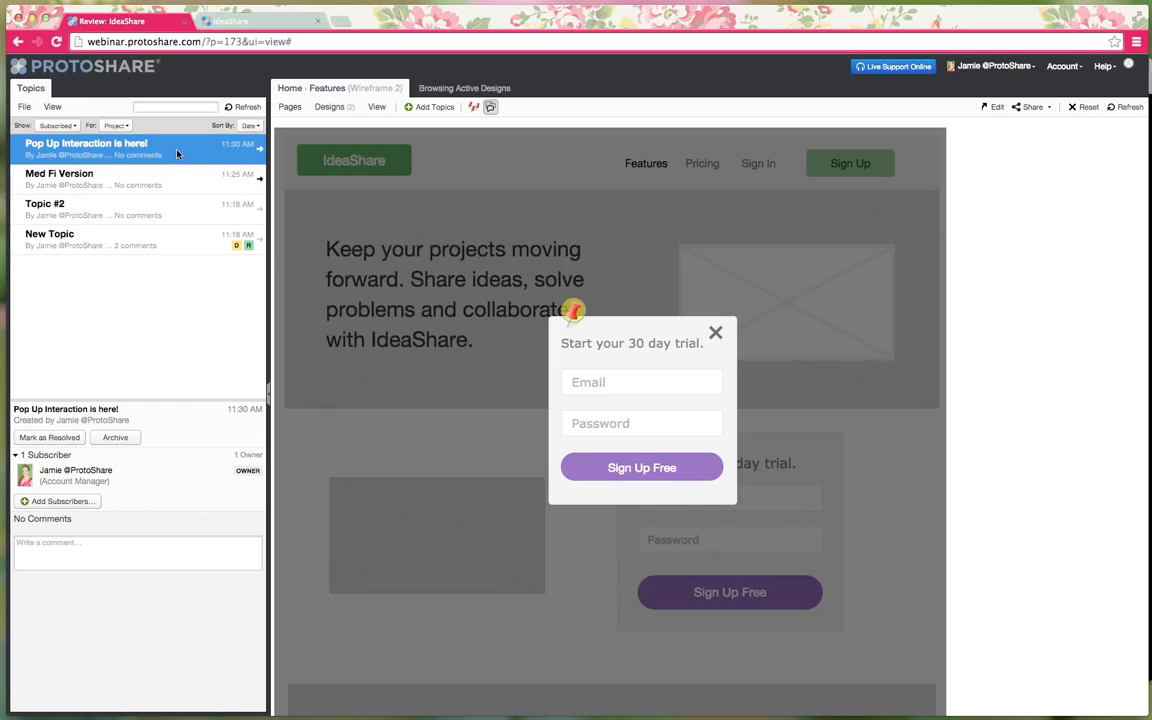
pyautogui.click(1035, 107)
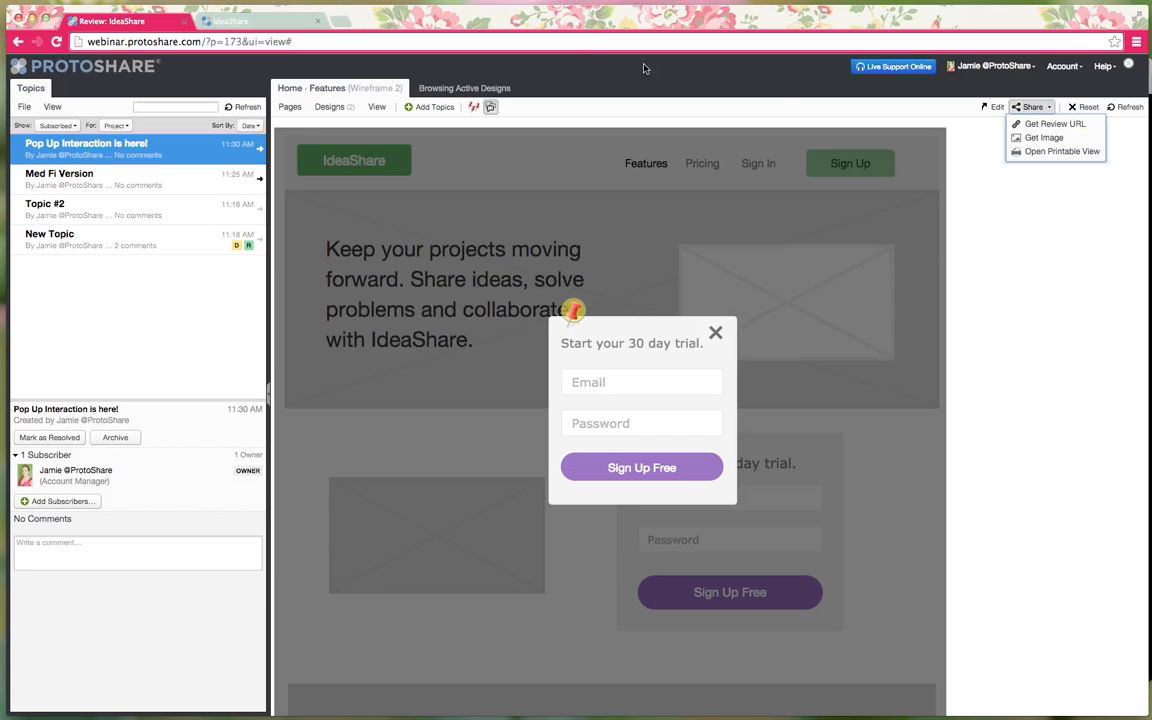
pyautogui.click(995, 107)
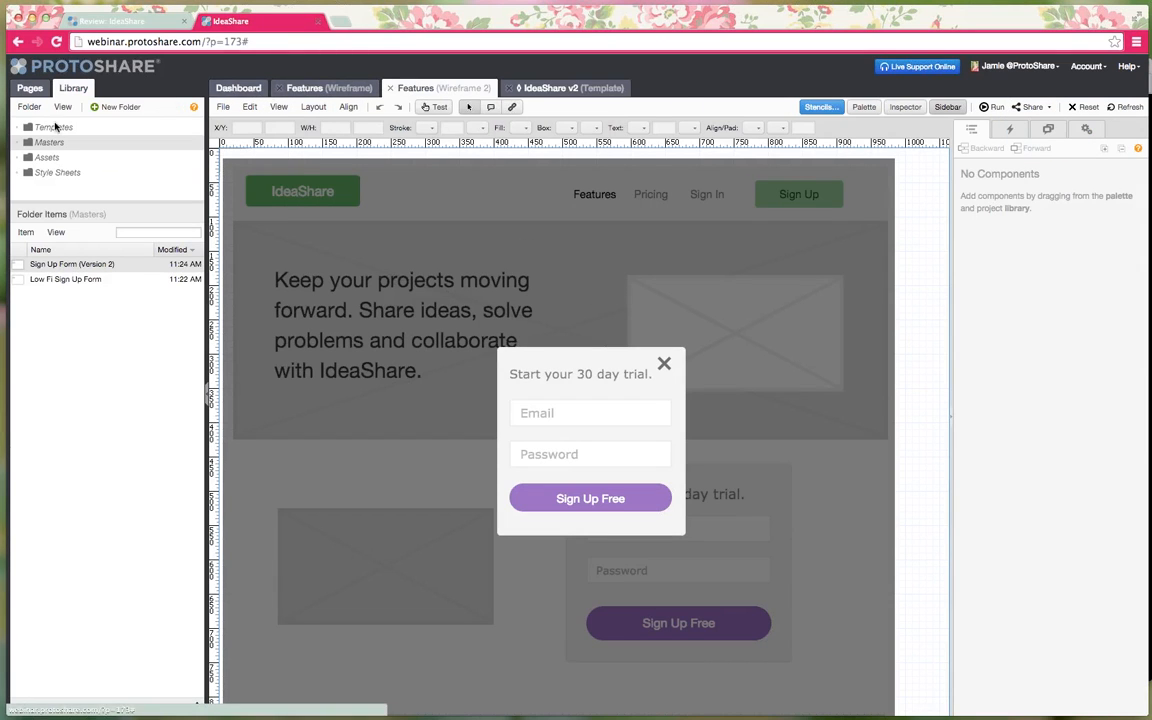
# - In the Pages tree, choose Export Selected Pages for the Features page
pyautogui.click(36, 91)
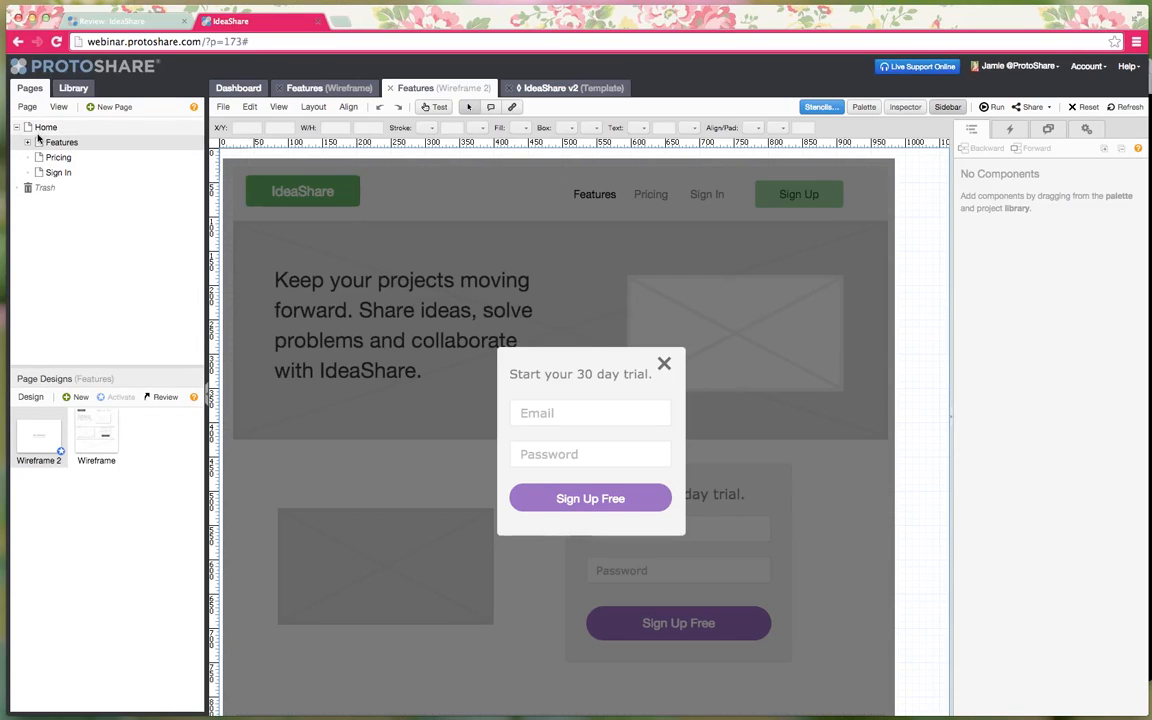
pyautogui.click(46, 128)
pyautogui.moveTo(46, 130); pyautogui.dragTo(55, 175)
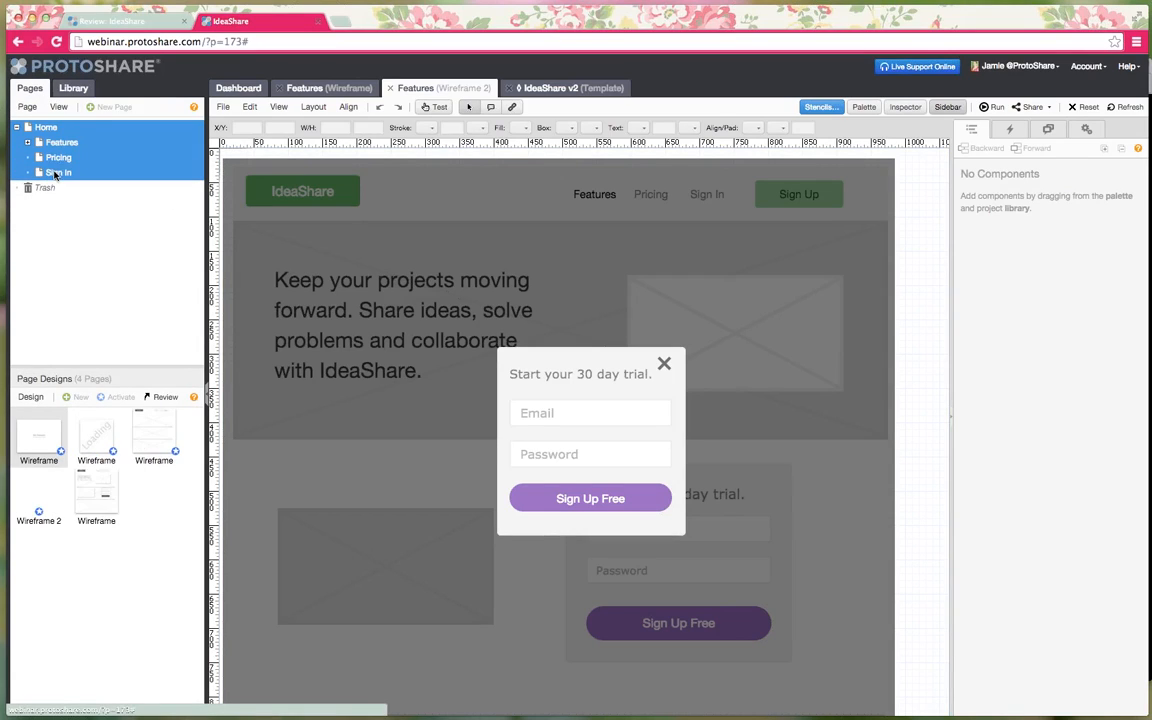
pyautogui.rightClick(47, 126)
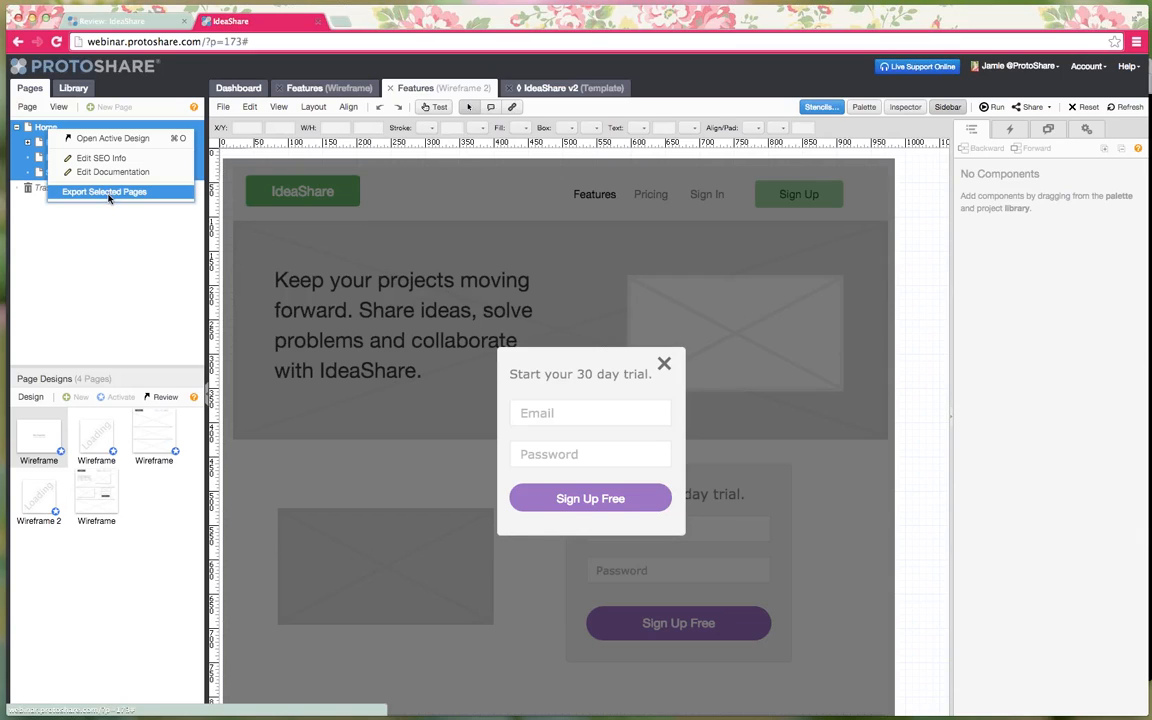
pyautogui.click(28, 107)
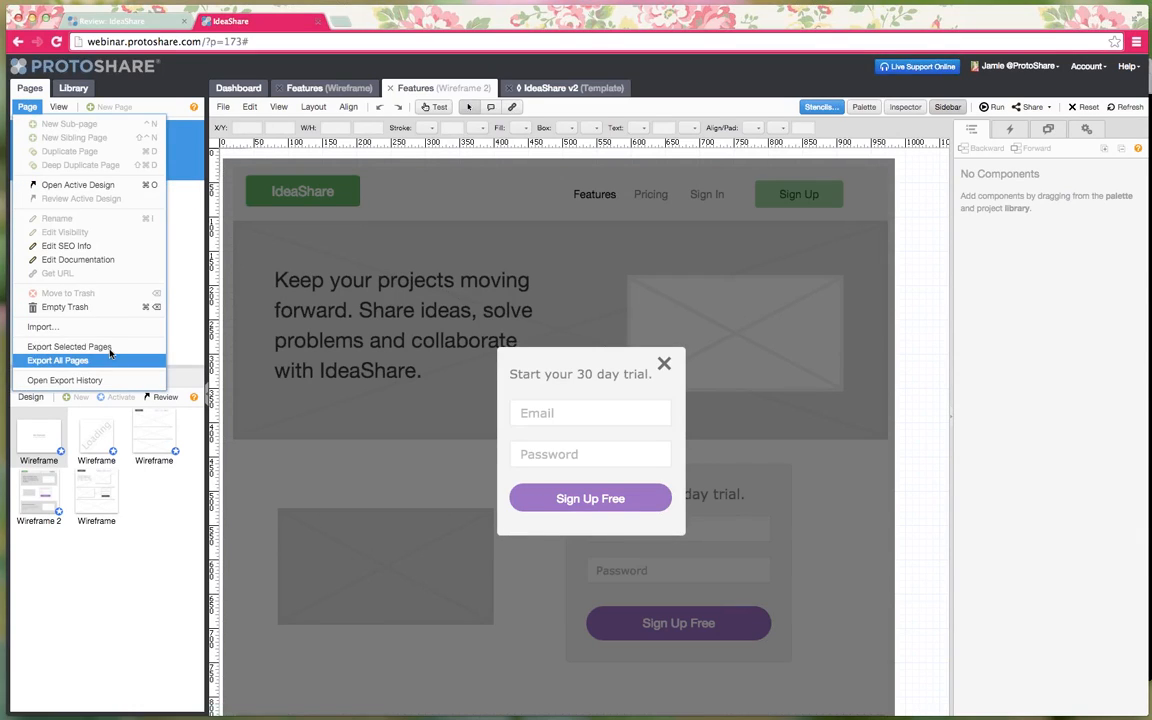
pyautogui.click(180, 303)
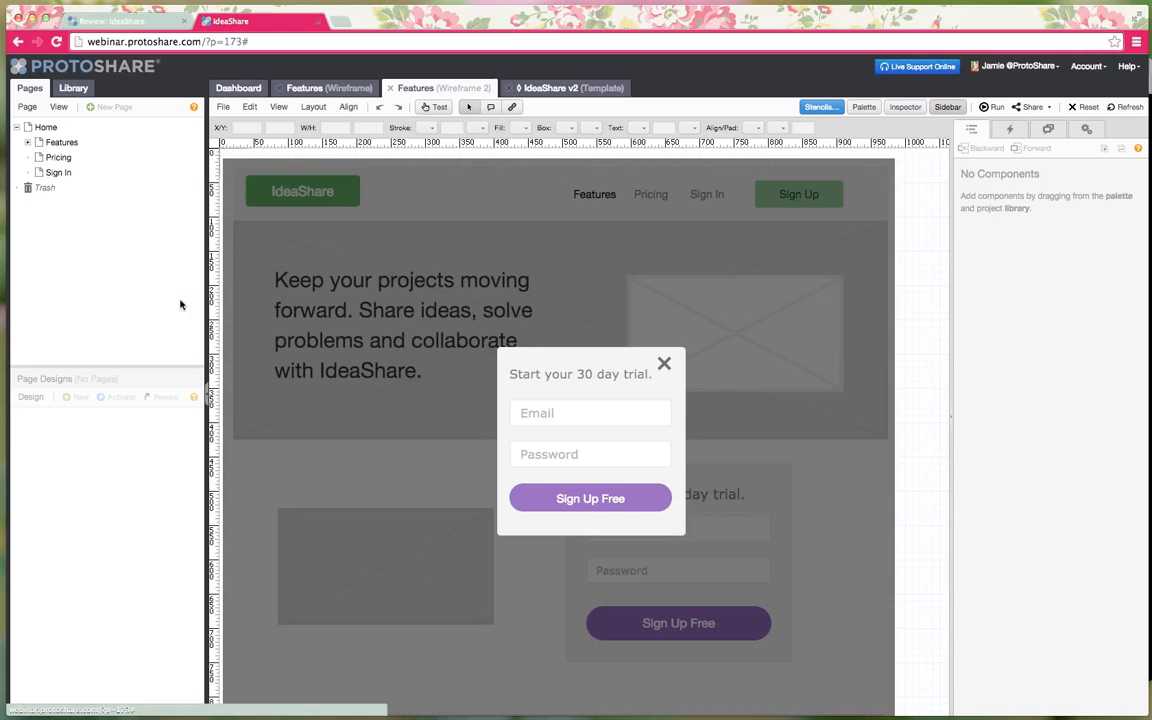
pyautogui.rightClick(56, 143)
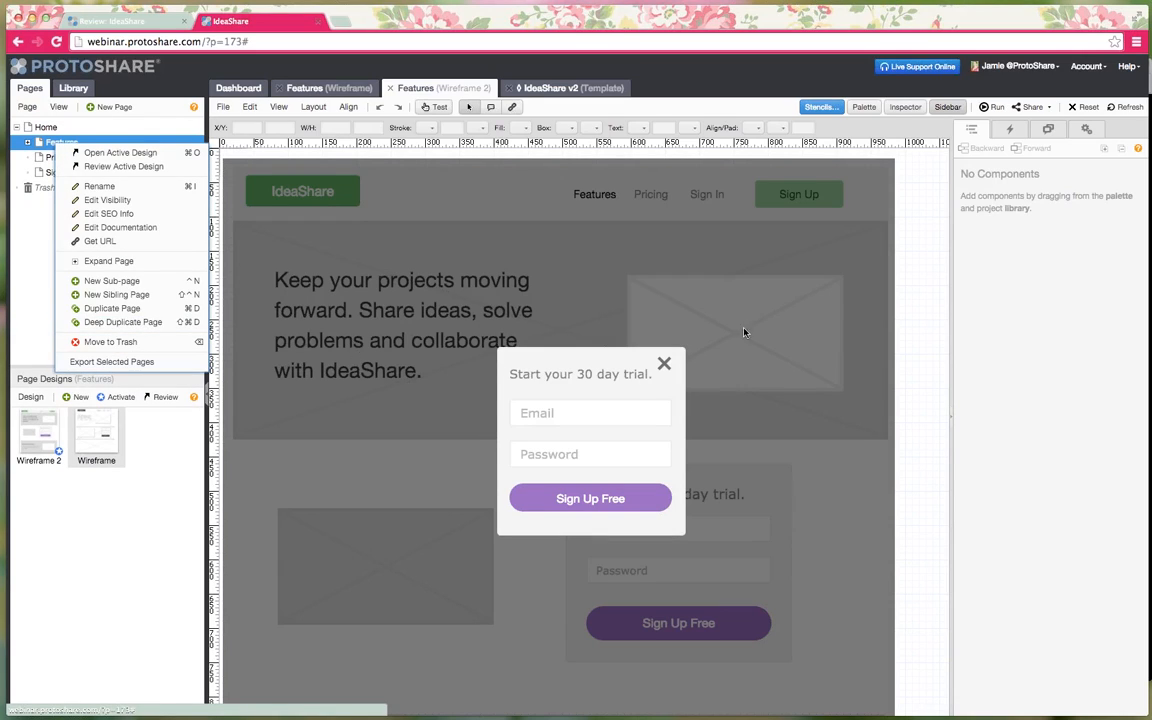
pyautogui.click(135, 366)
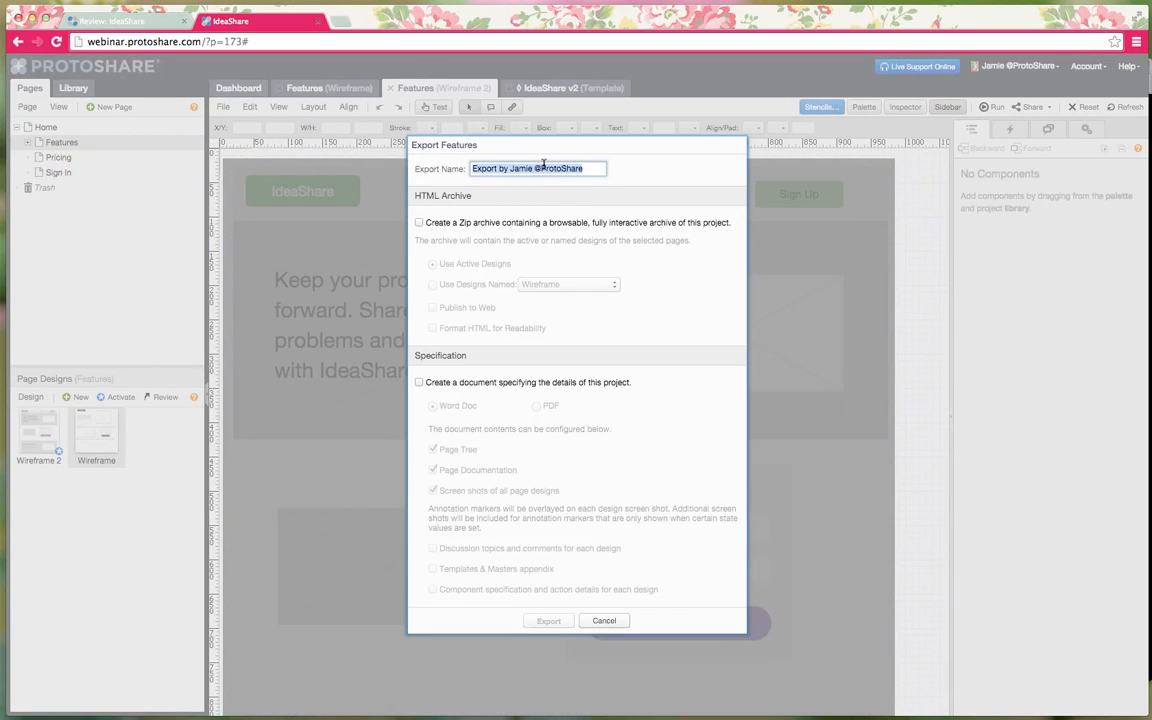
# - Export 'Med Fi Features Page' as a web-published zip plus a Word spec with discussion topics
pyautogui.write('Med Fi Features Page')
pyautogui.click(419, 223)
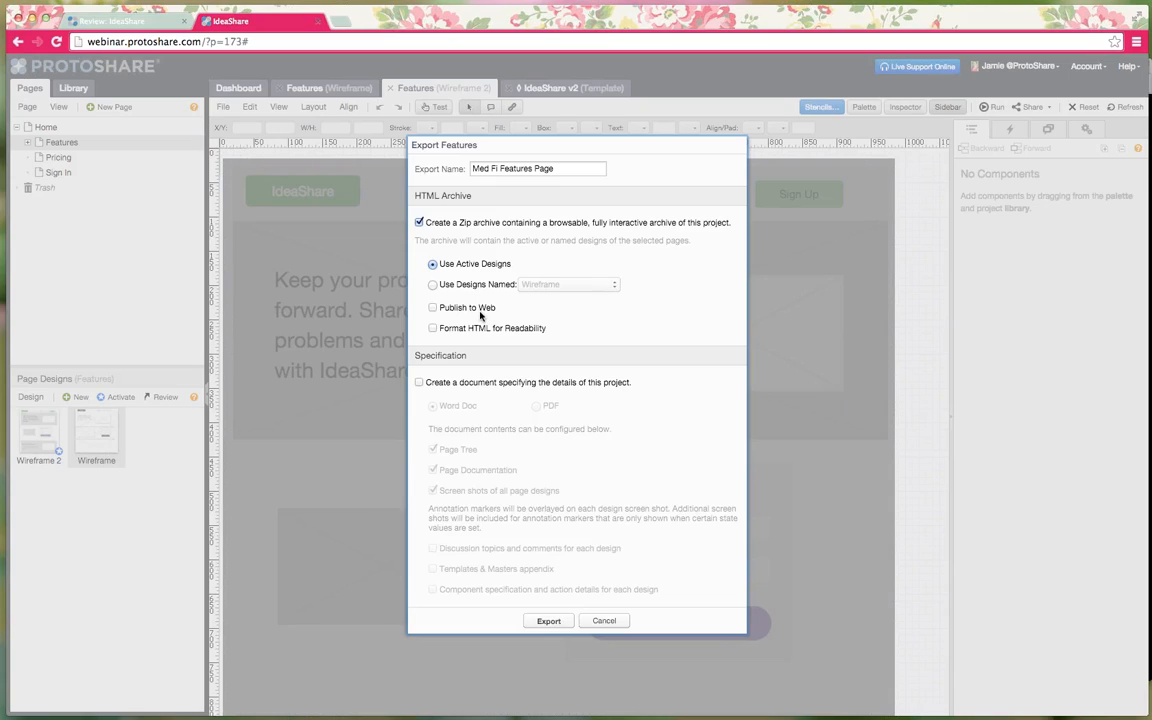
pyautogui.click(432, 309)
pyautogui.click(419, 383)
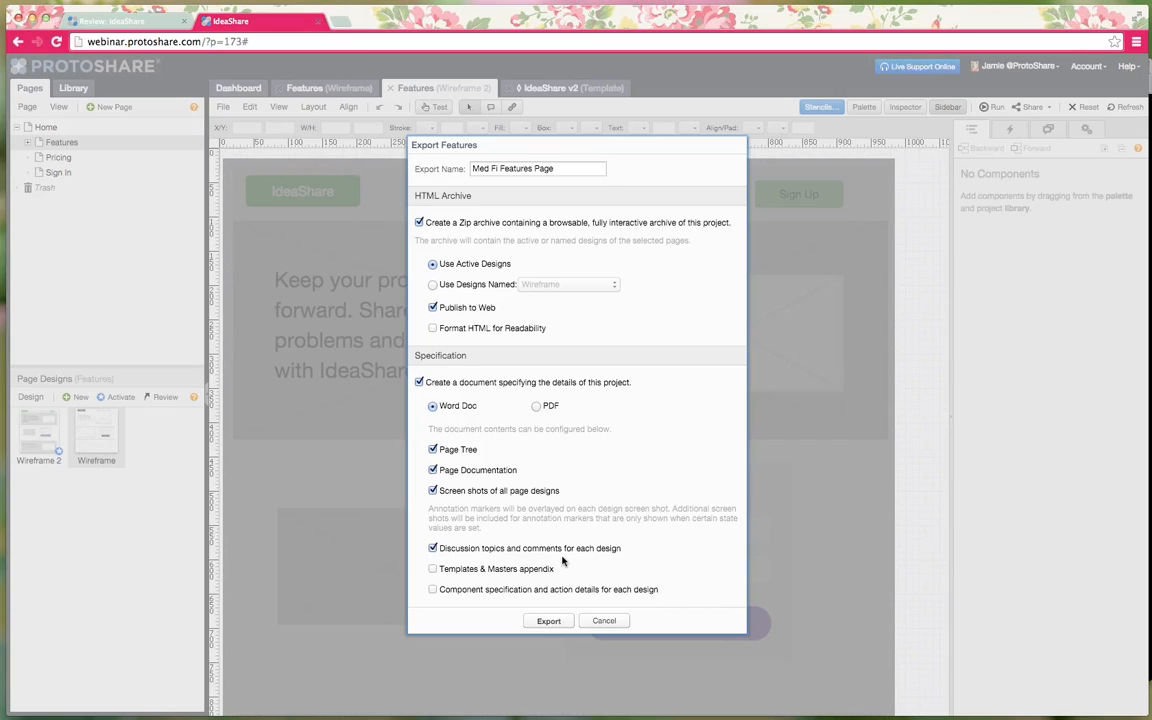
pyautogui.click(420, 383)
pyautogui.click(420, 383)
pyautogui.click(545, 621)
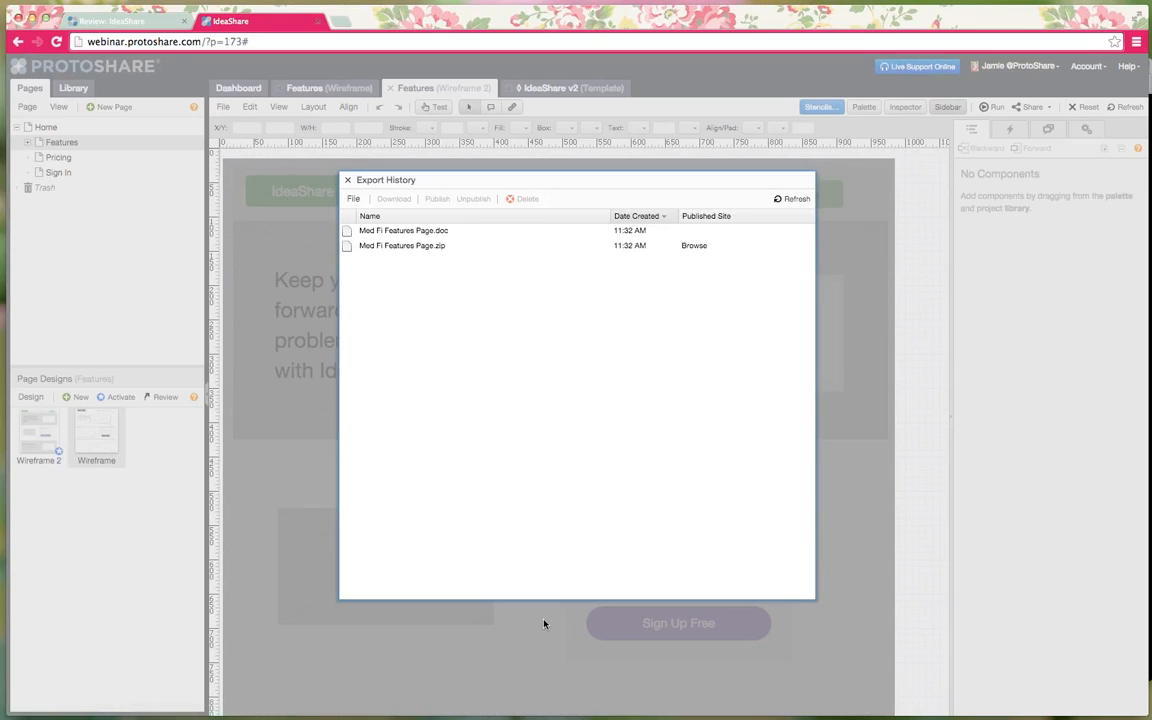
# - Select the Med Fi Features Page.zip export and browse its published site in a new tab
pyautogui.click(494, 322)
pyautogui.click(437, 231)
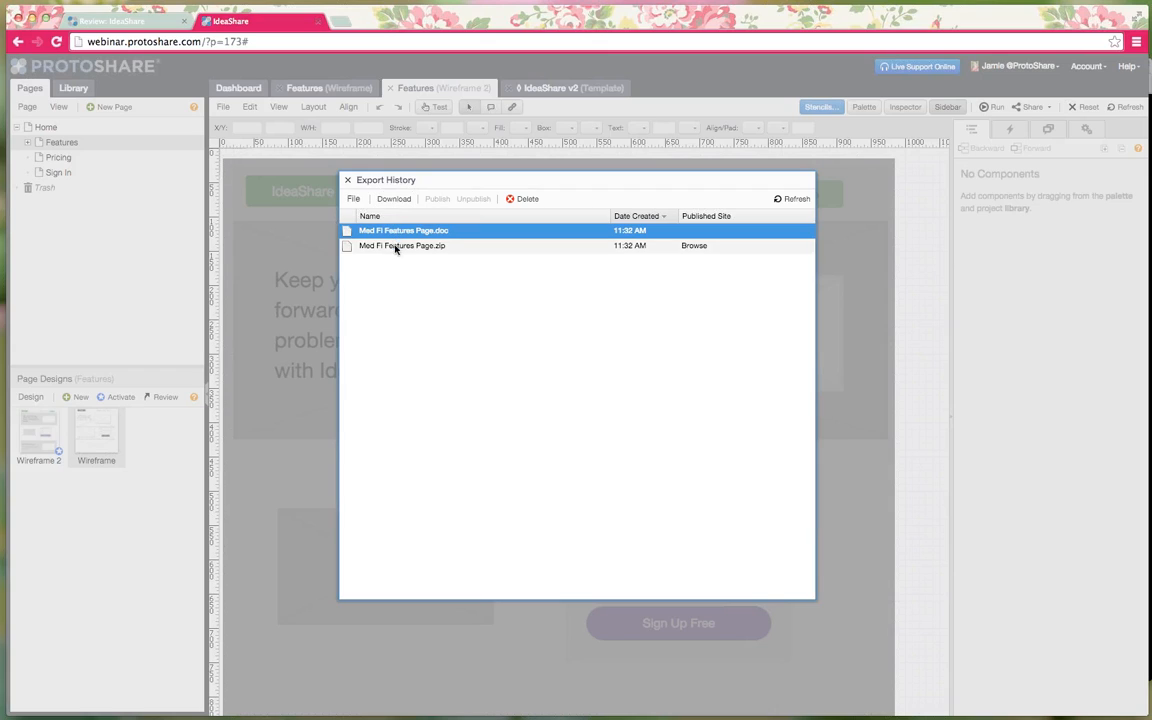
pyautogui.click(400, 250)
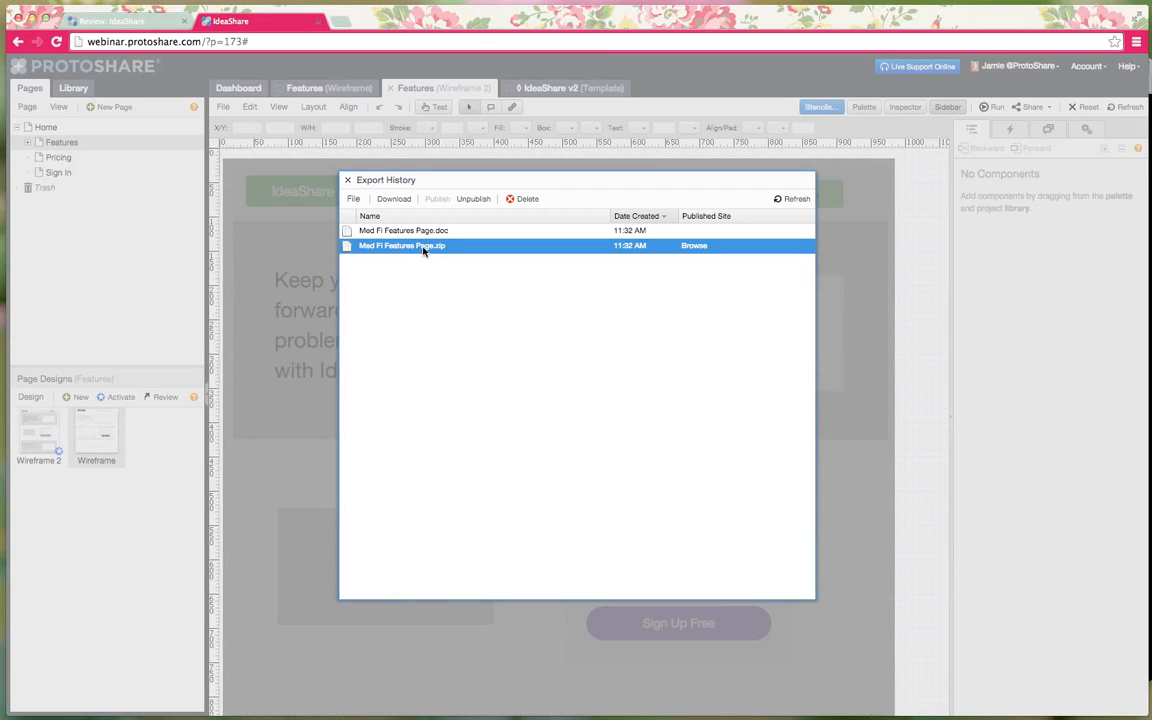
pyautogui.click(696, 248)
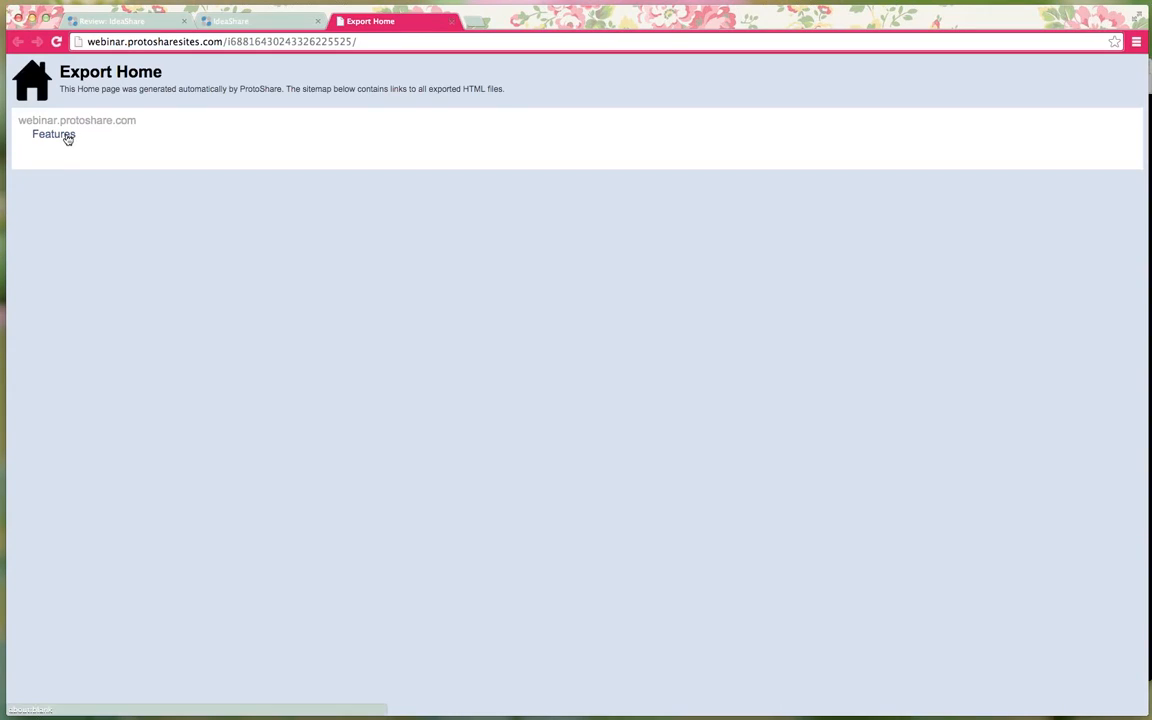
# - Open the exported Features page and select its web address
pyautogui.click(64, 137)
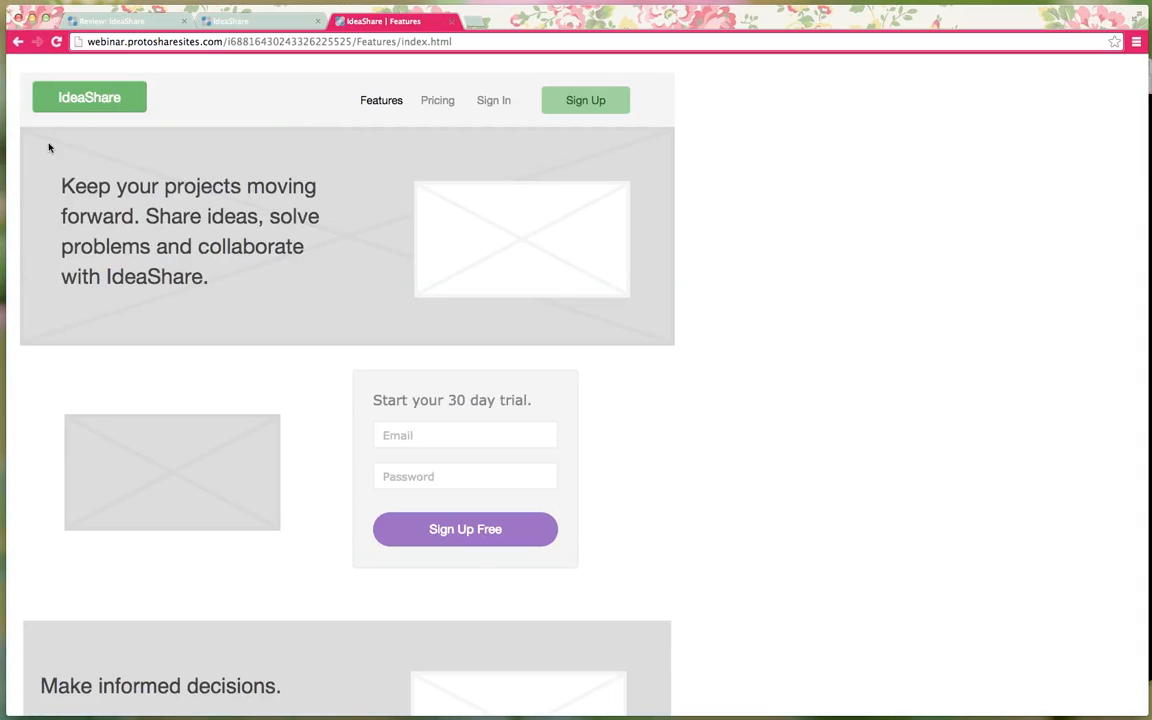
pyautogui.moveTo(478, 41); pyautogui.dragTo(69, 37)
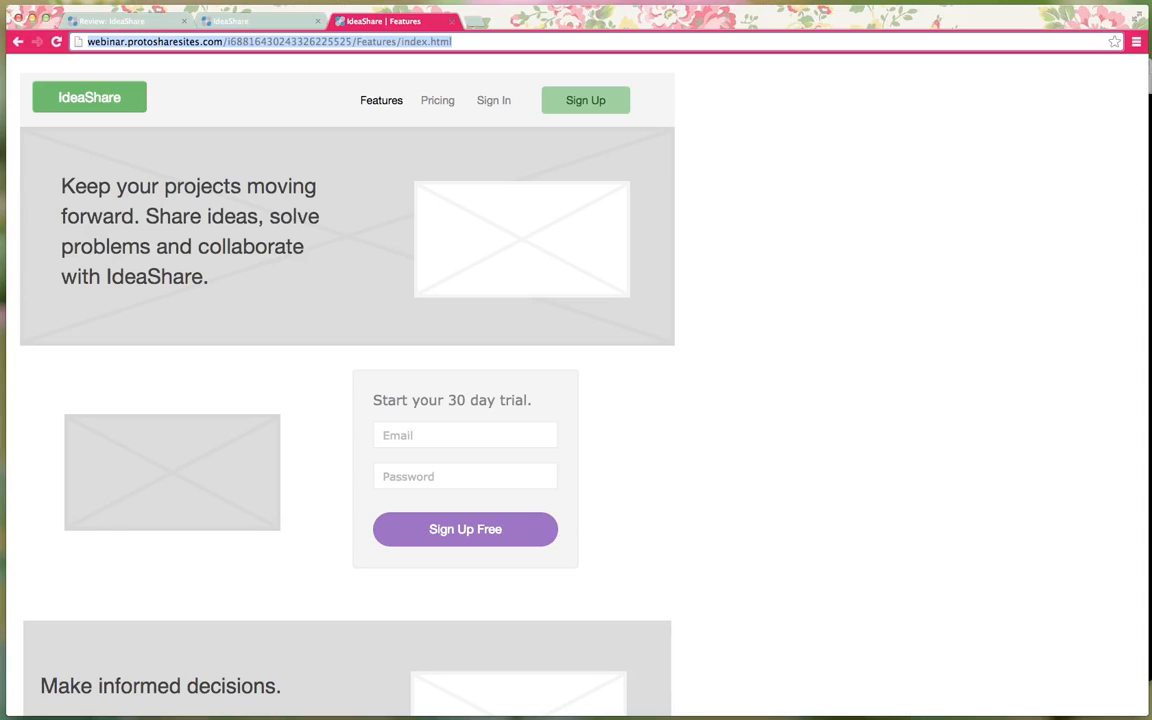
pyautogui.press('super+Tab')
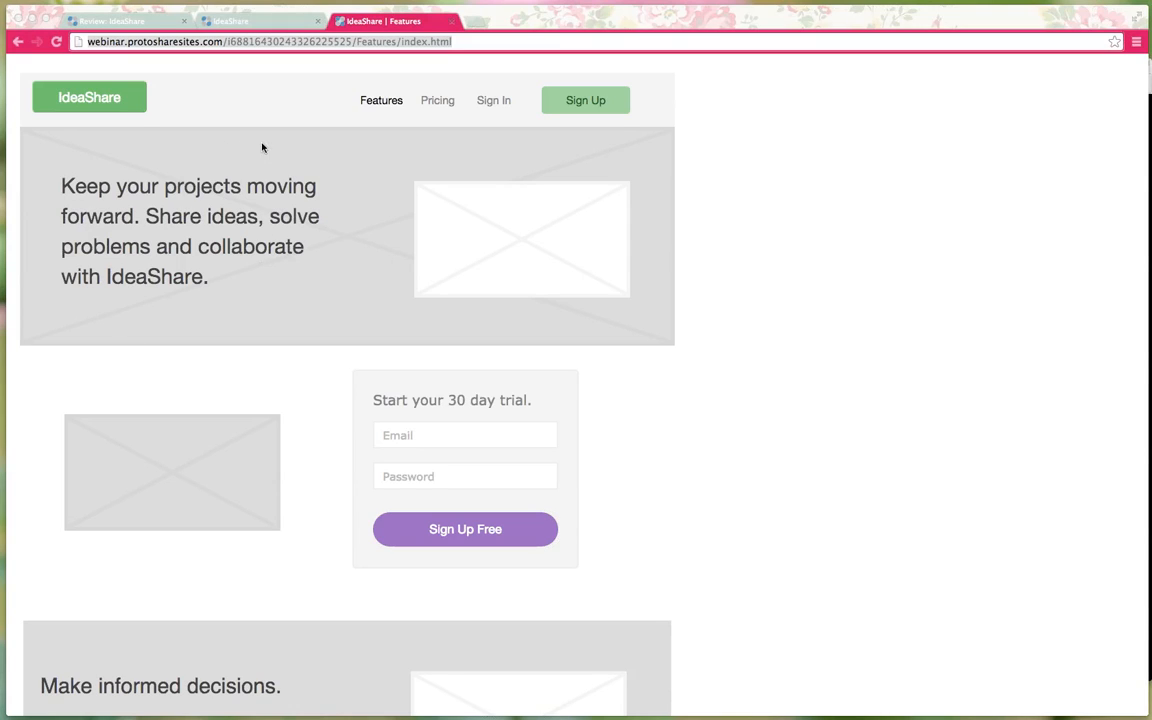
pyautogui.click(334, 108)
pyautogui.moveTo(376, 106)
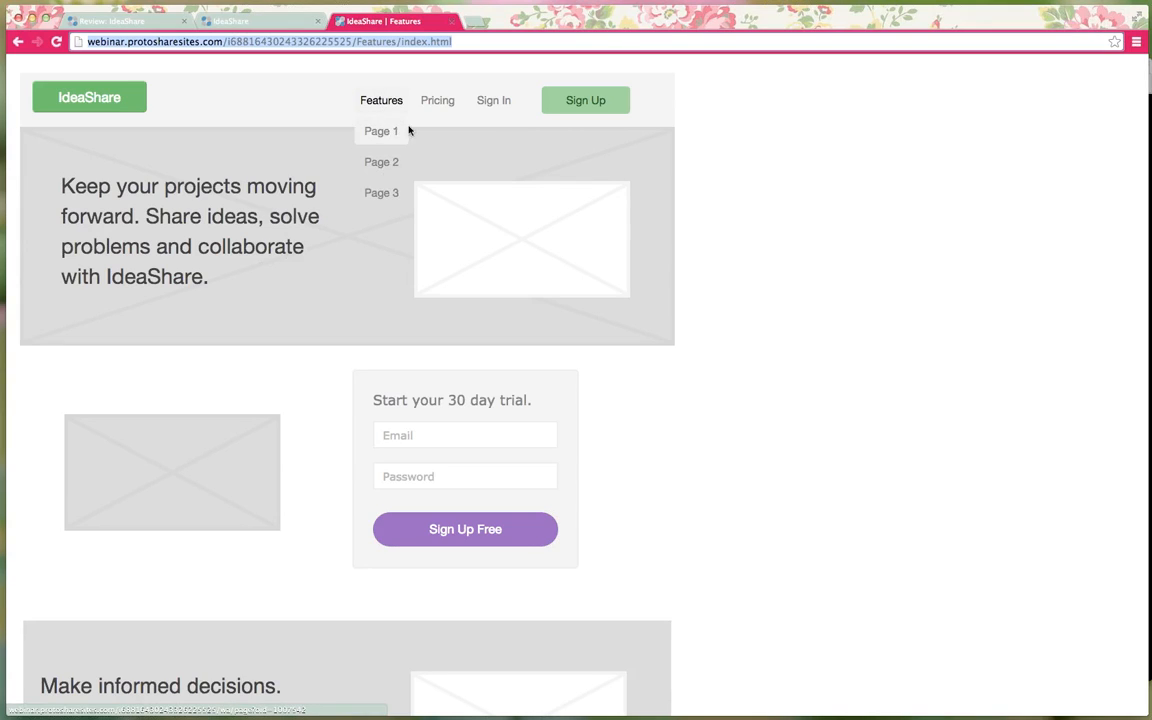
# - Fill Email and Password with sample text, then open and close the Sign Up pop-up twice
pyautogui.click(483, 435)
pyautogui.write('asdfasdf')
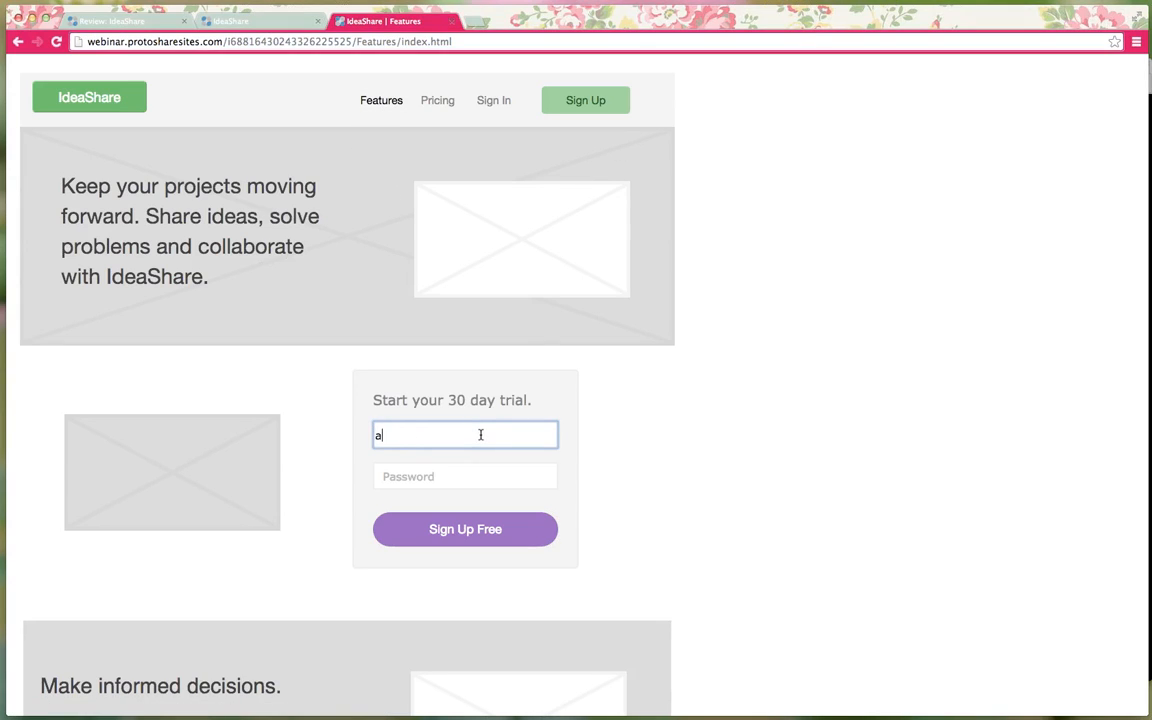
pyautogui.click(452, 476)
pyautogui.write('asdfasdfa')
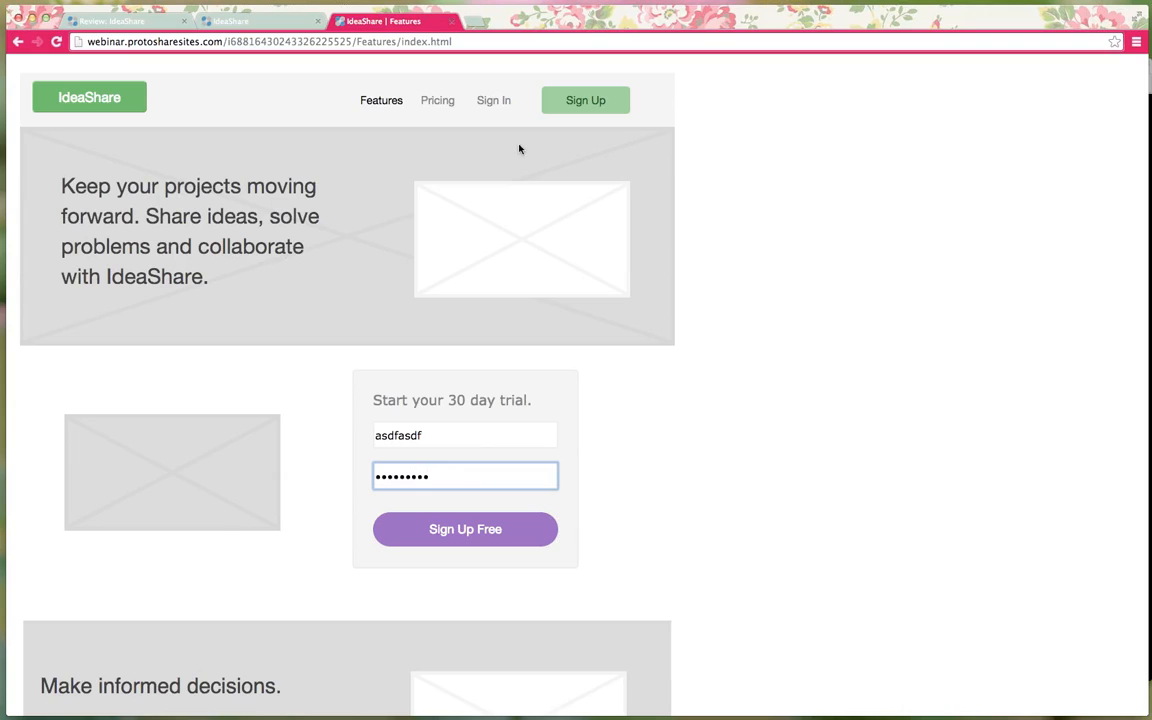
pyautogui.click(559, 110)
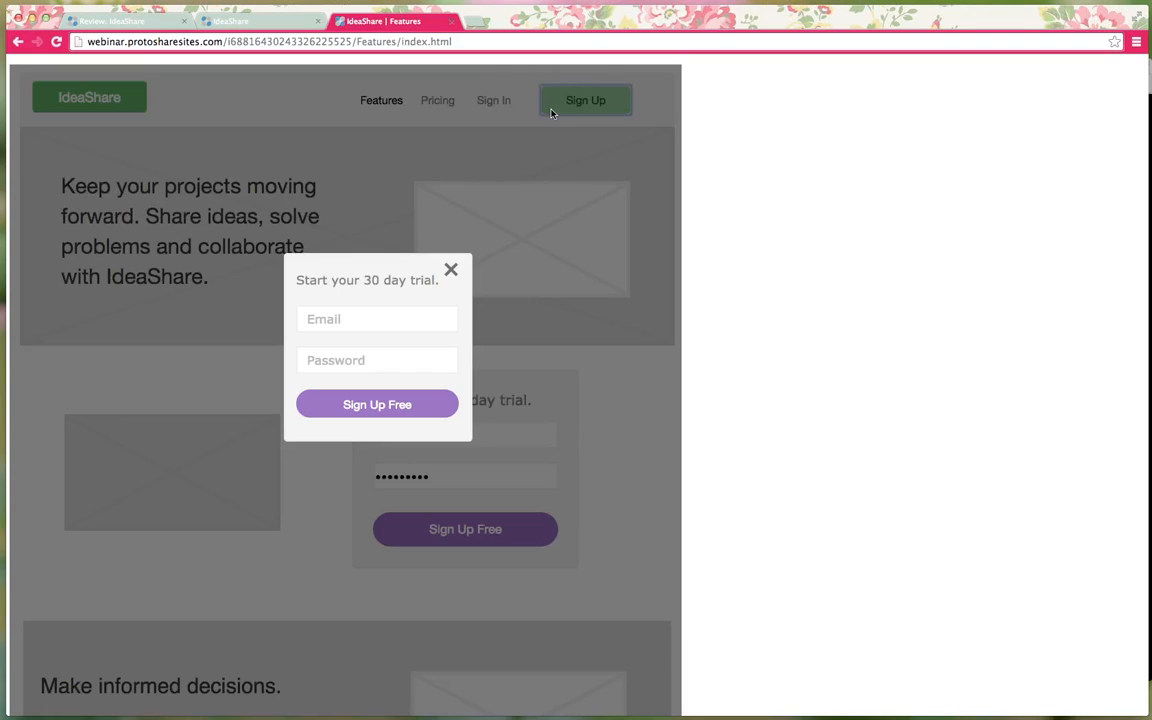
pyautogui.click(451, 269)
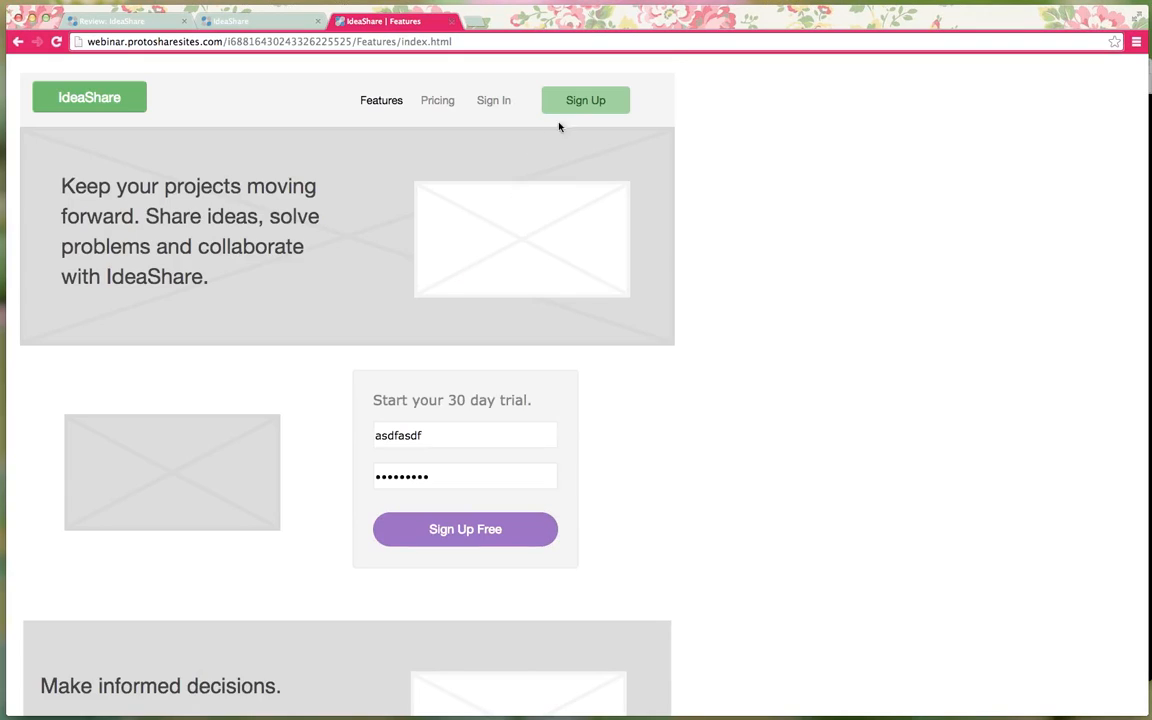
pyautogui.click(560, 105)
pyautogui.click(450, 267)
# - Close Export History and test that the sign-up pop-up closes in the editor
pyautogui.click(218, 21)
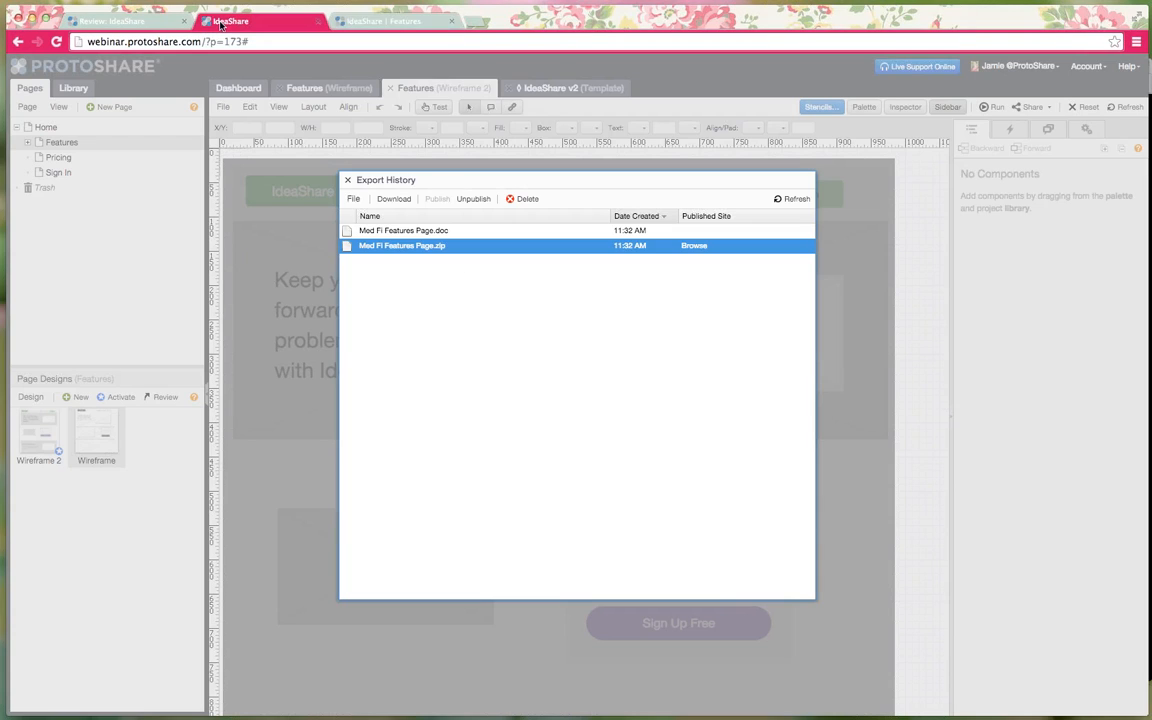
pyautogui.click(347, 180)
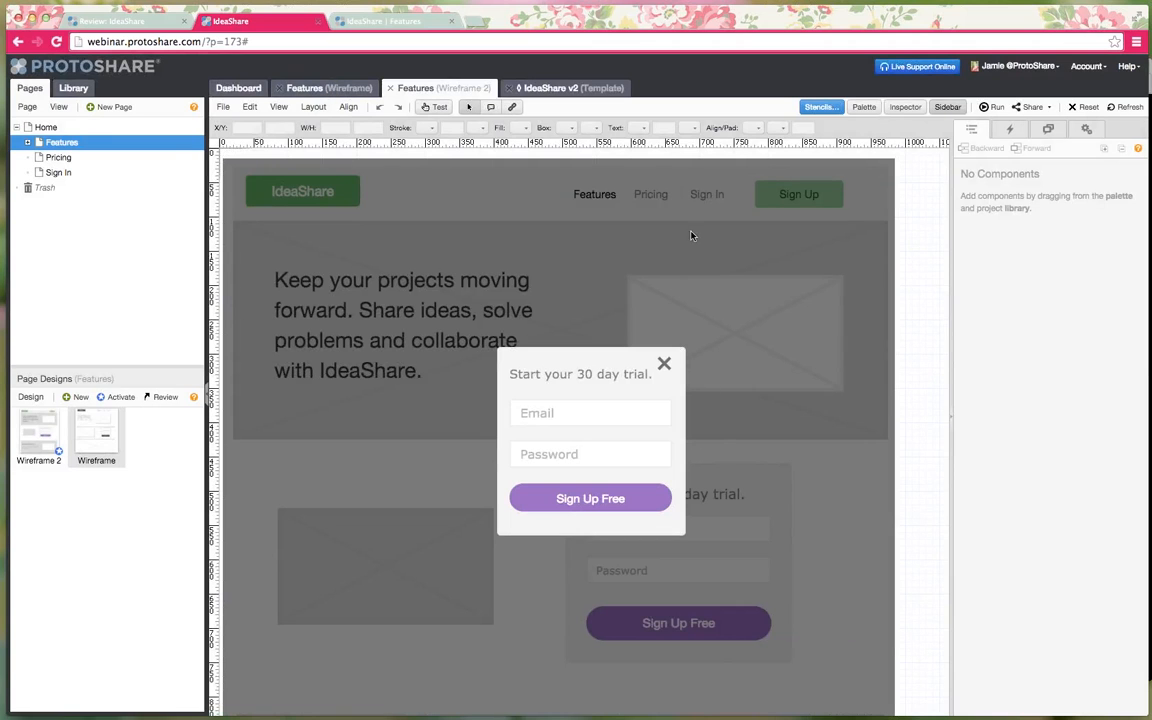
pyautogui.click(434, 107)
pyautogui.click(664, 364)
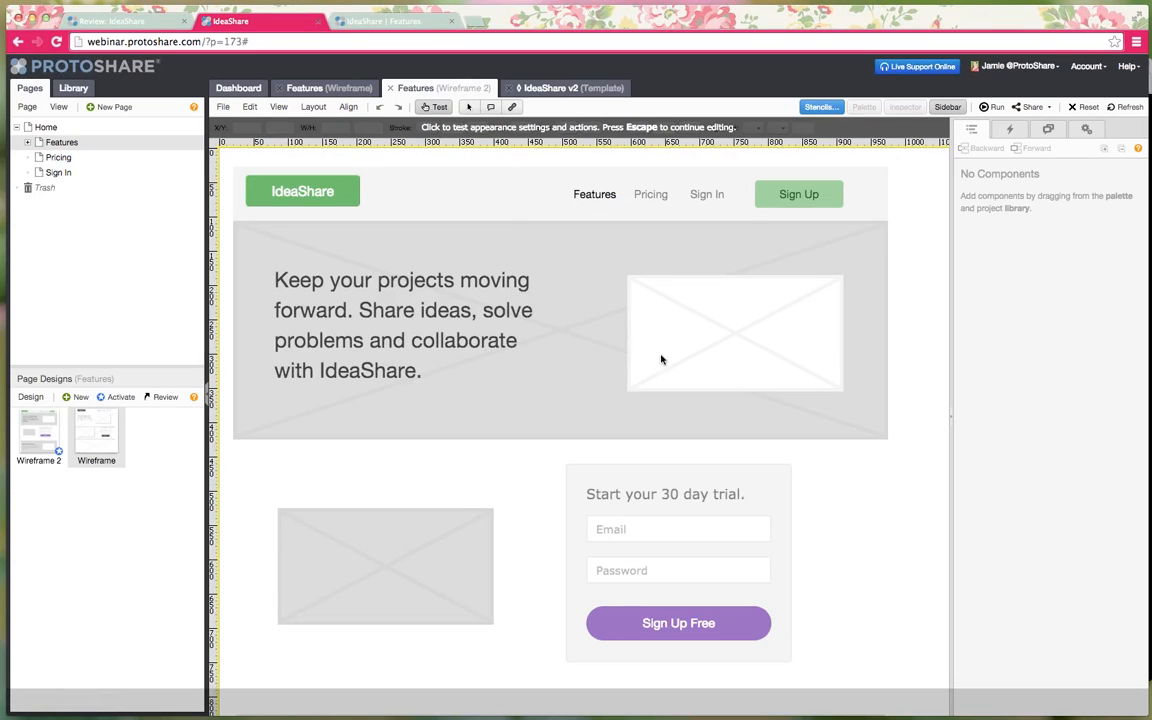
pyautogui.click(434, 107)
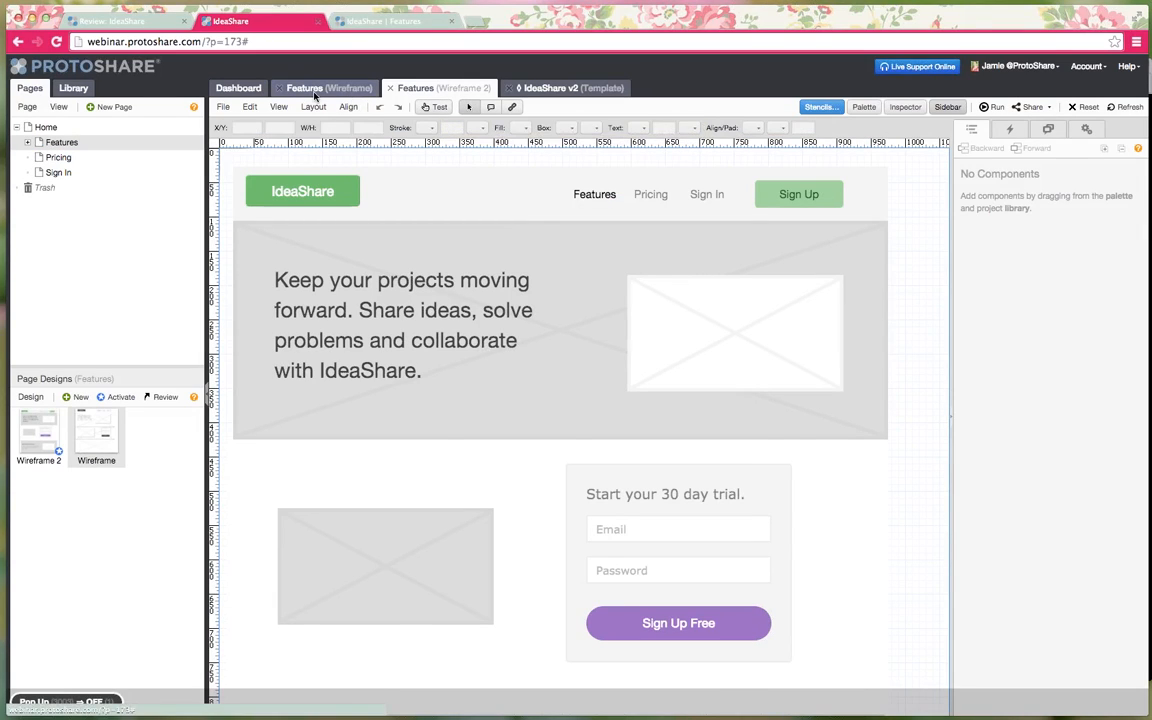
# - Flip between Features (Wireframe) and (Wireframe 2), ending on the low-fi Wireframe design
pyautogui.click(340, 89)
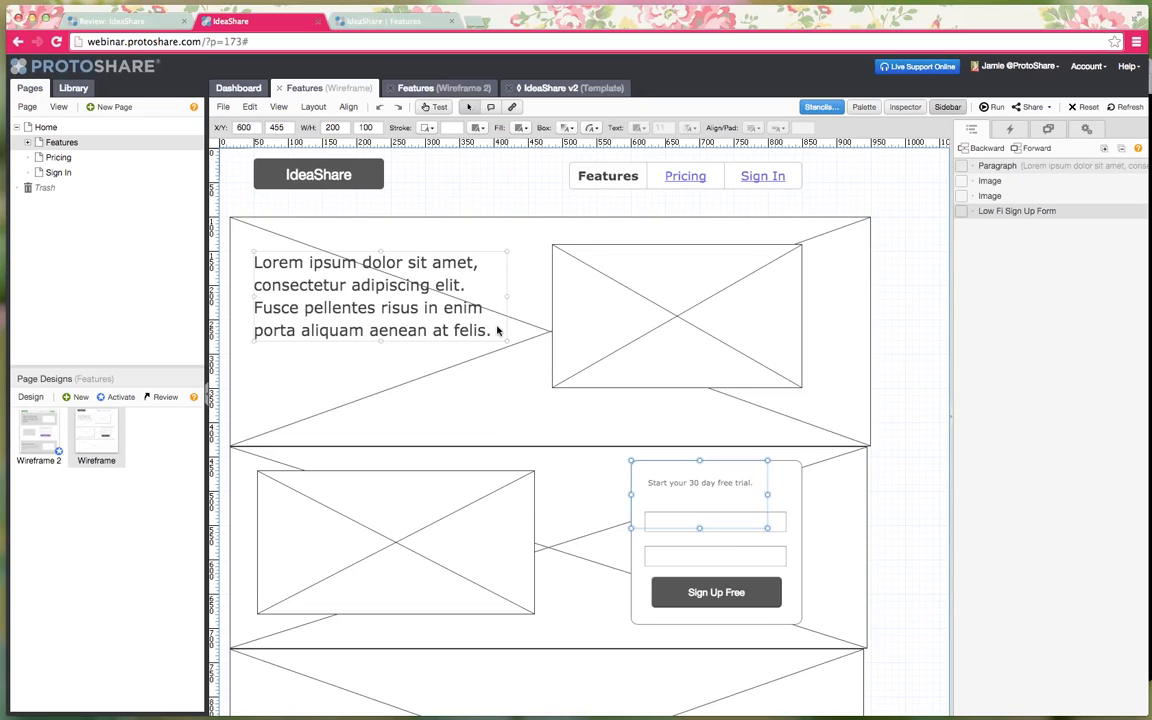
pyautogui.click(440, 89)
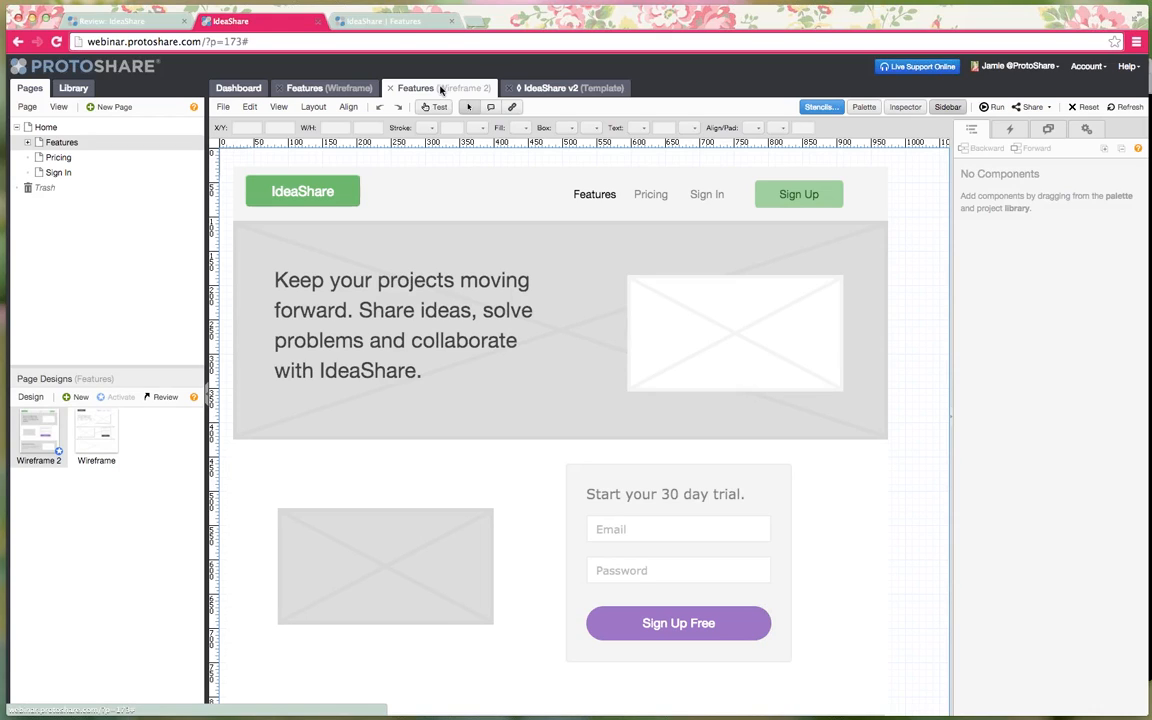
pyautogui.click(302, 88)
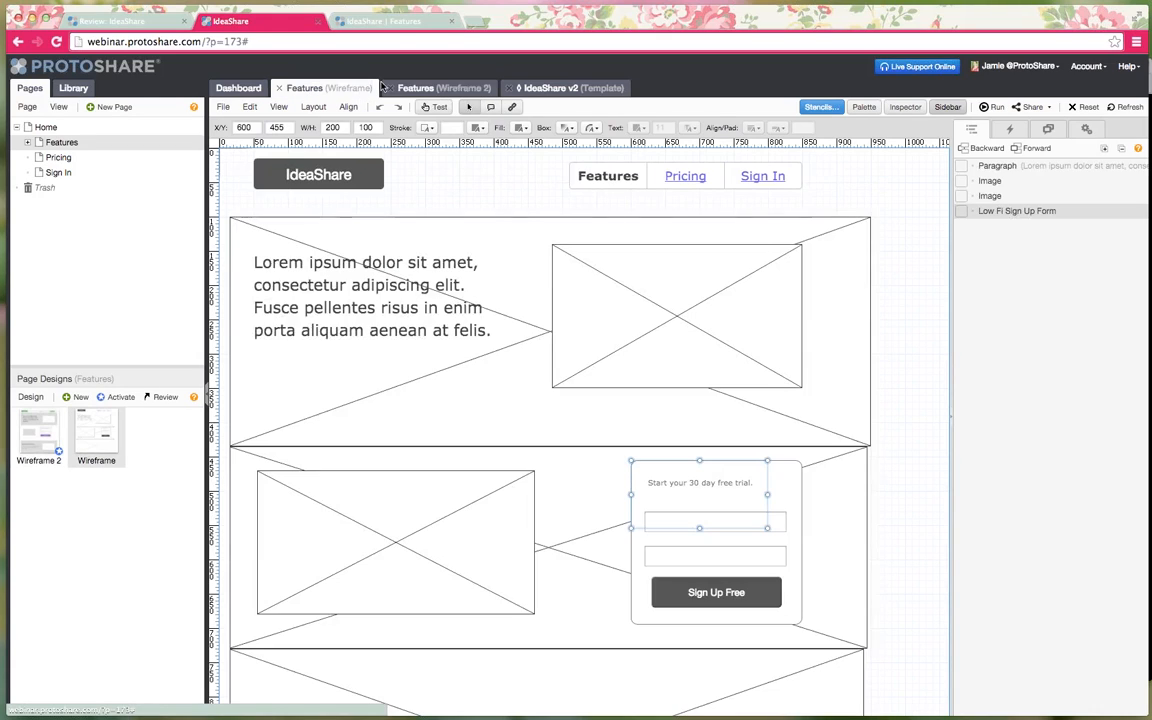
pyautogui.click(416, 88)
pyautogui.click(305, 88)
pyautogui.click(447, 88)
pyautogui.click(305, 88)
pyautogui.click(408, 89)
pyautogui.click(305, 88)
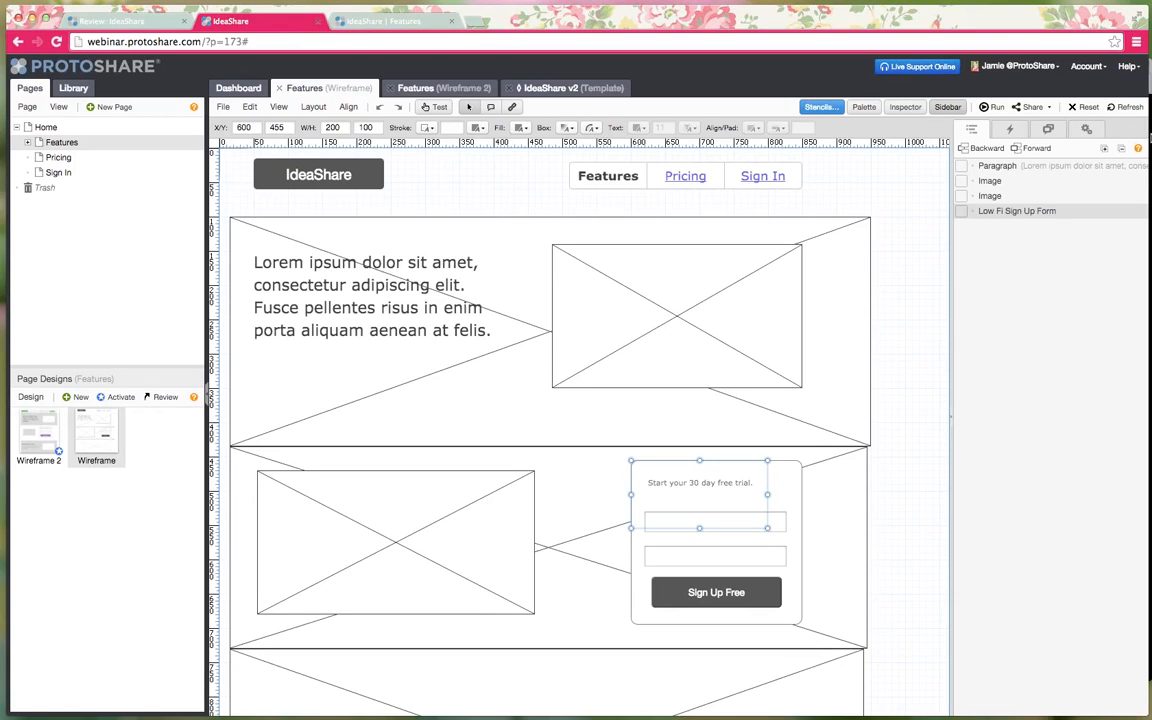
# - Advance the Getting Started Presentation to slide 5, 'What We Covered', and show it full screen
pyautogui.click(1150, 139)
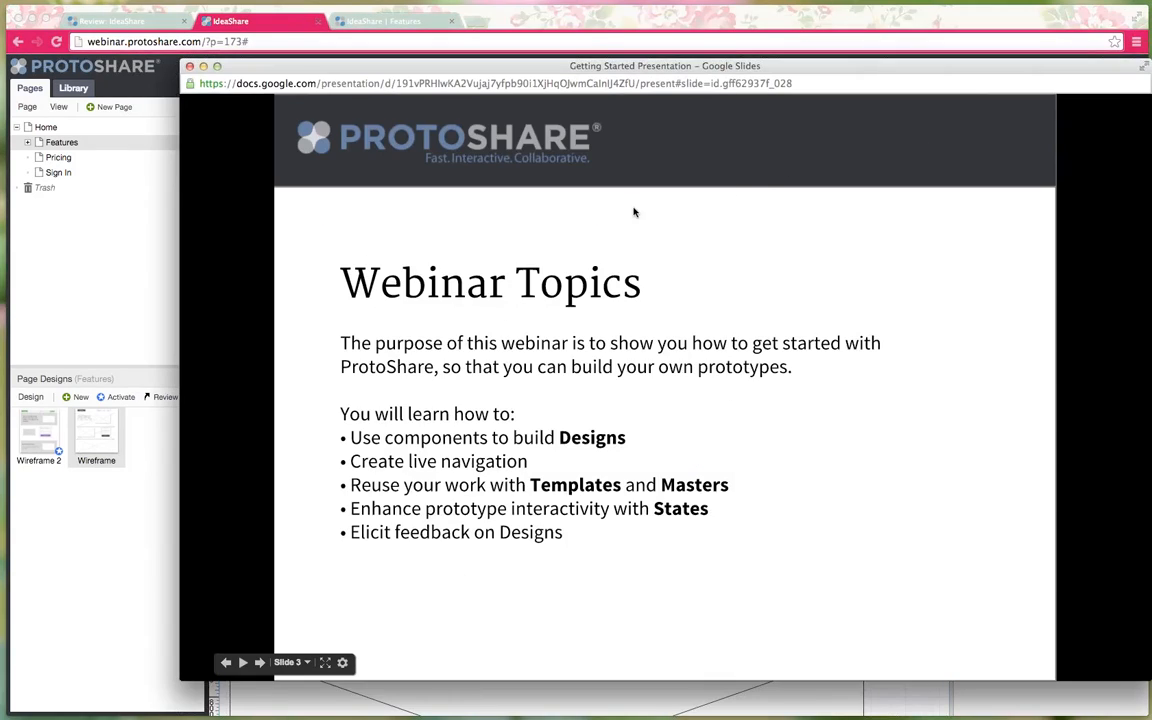
pyautogui.click(607, 271)
pyautogui.click(607, 271)
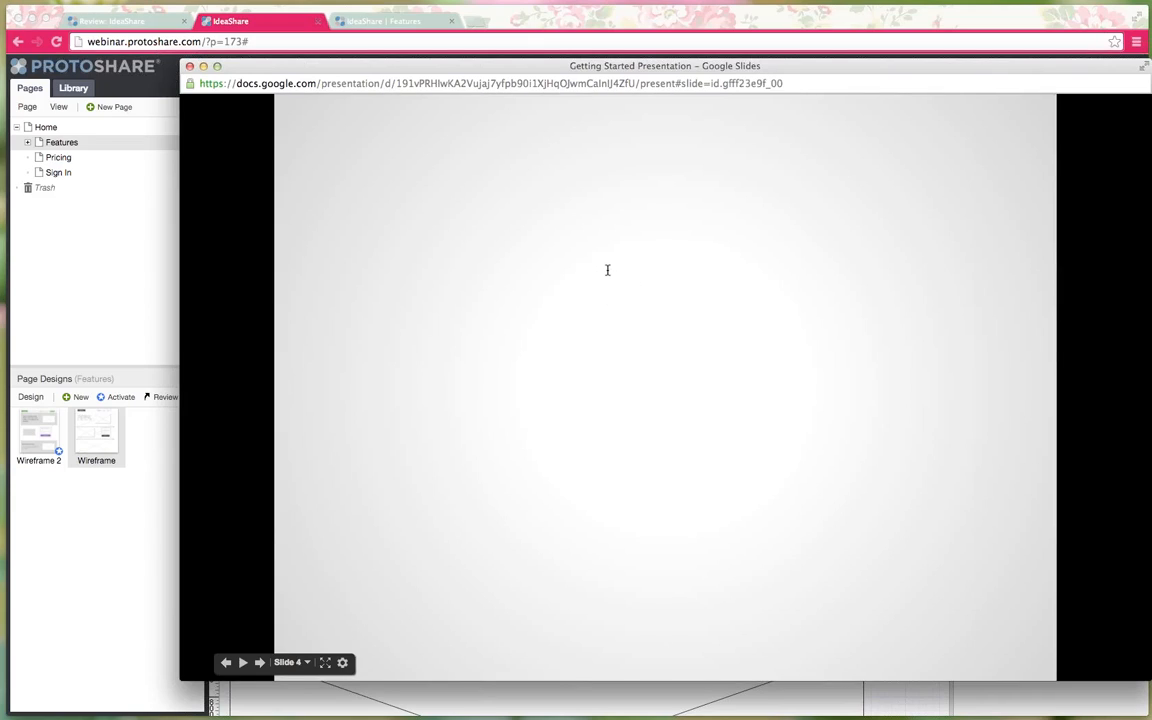
pyautogui.click(324, 663)
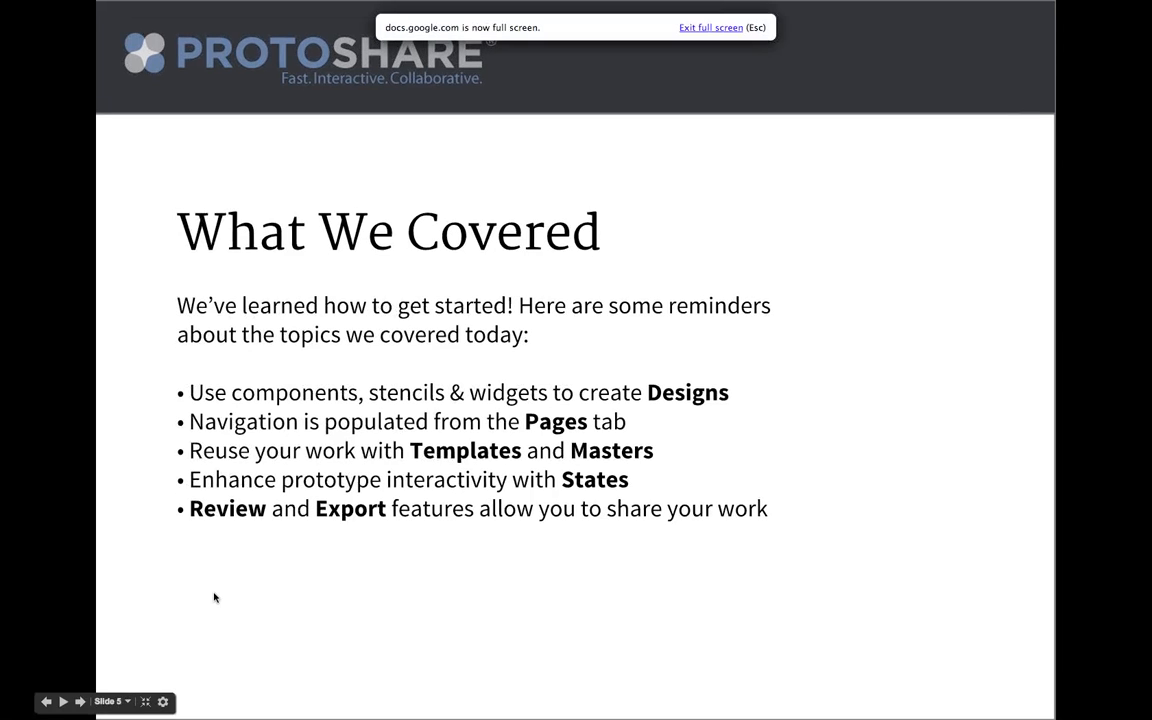